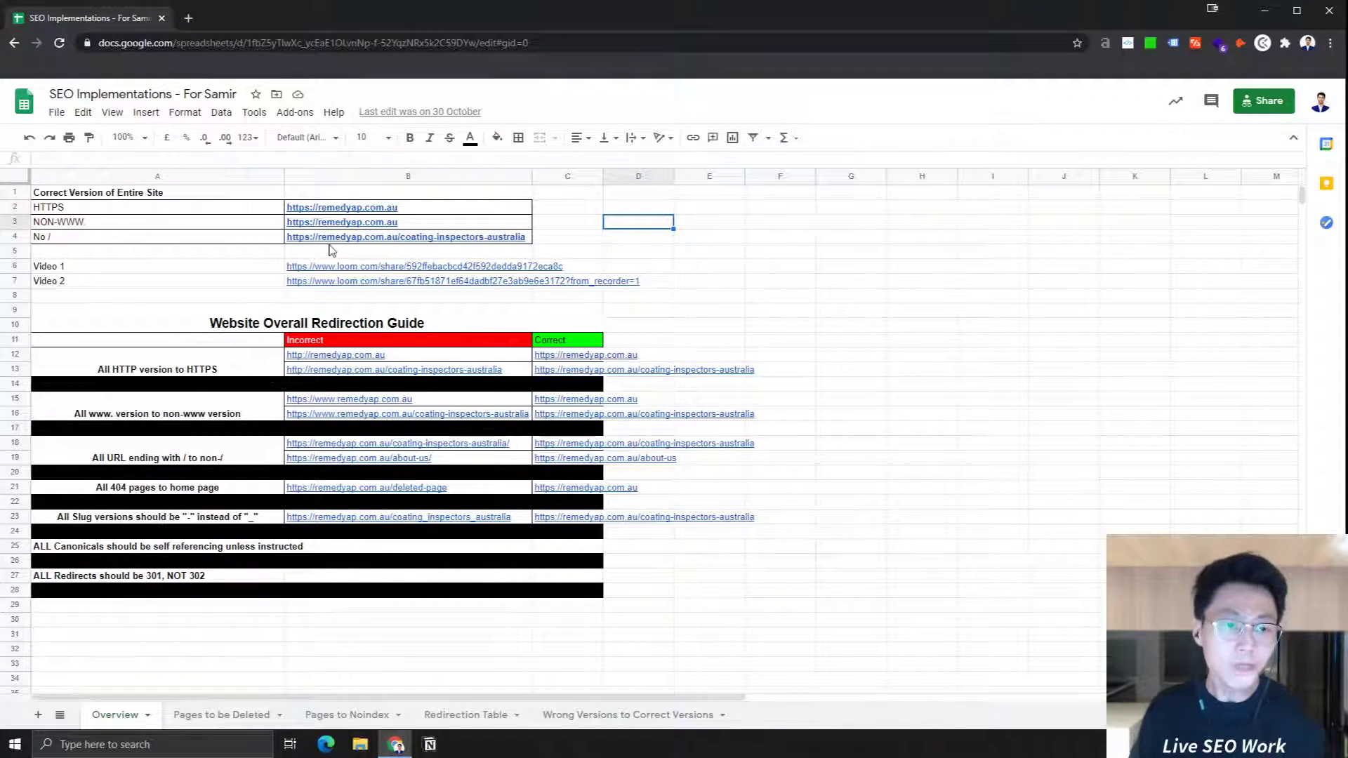
Step: Open the Ahrefs dashboard in a new browser tab
{"action": "left_click", "coordinate": [238, 208]}
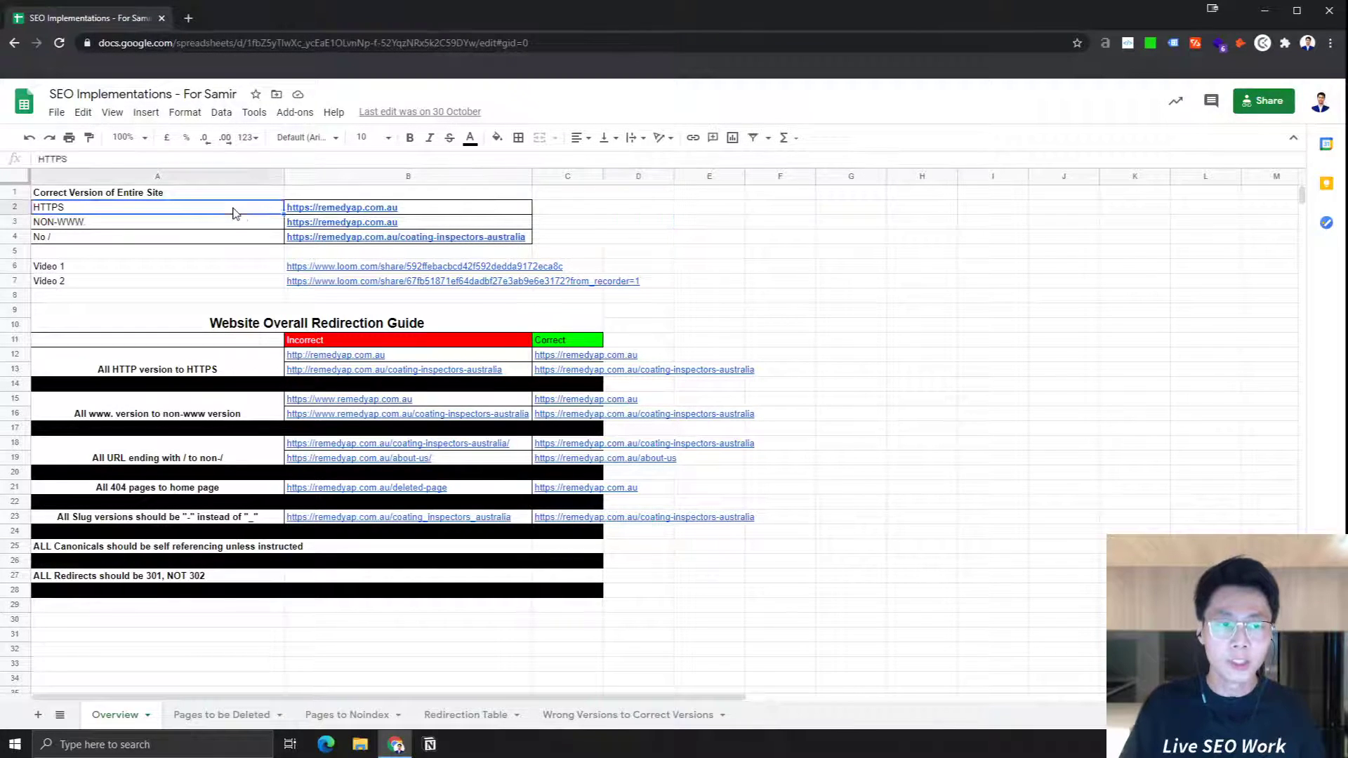
{"action": "left_click", "coordinate": [188, 18]}
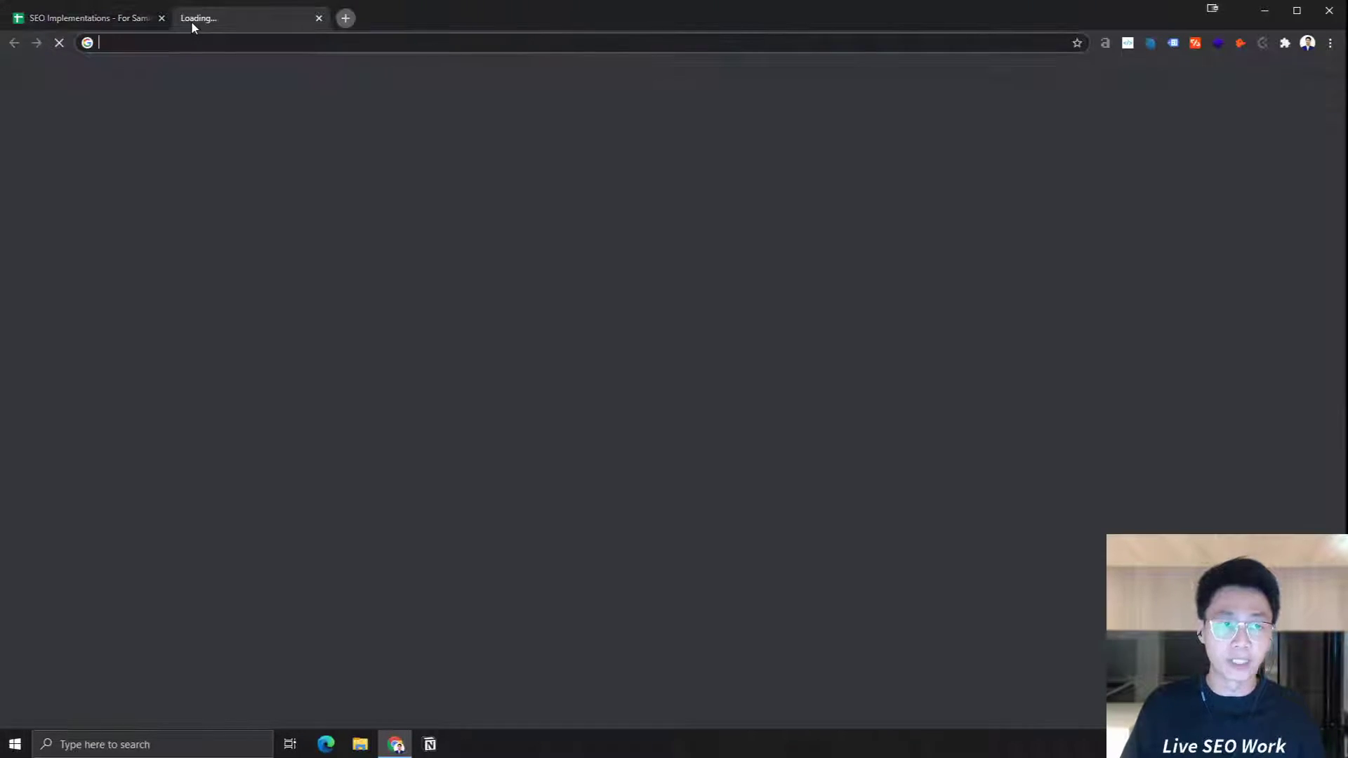
{"action": "type", "text": "a"}
{"action": "key", "text": "Return"}
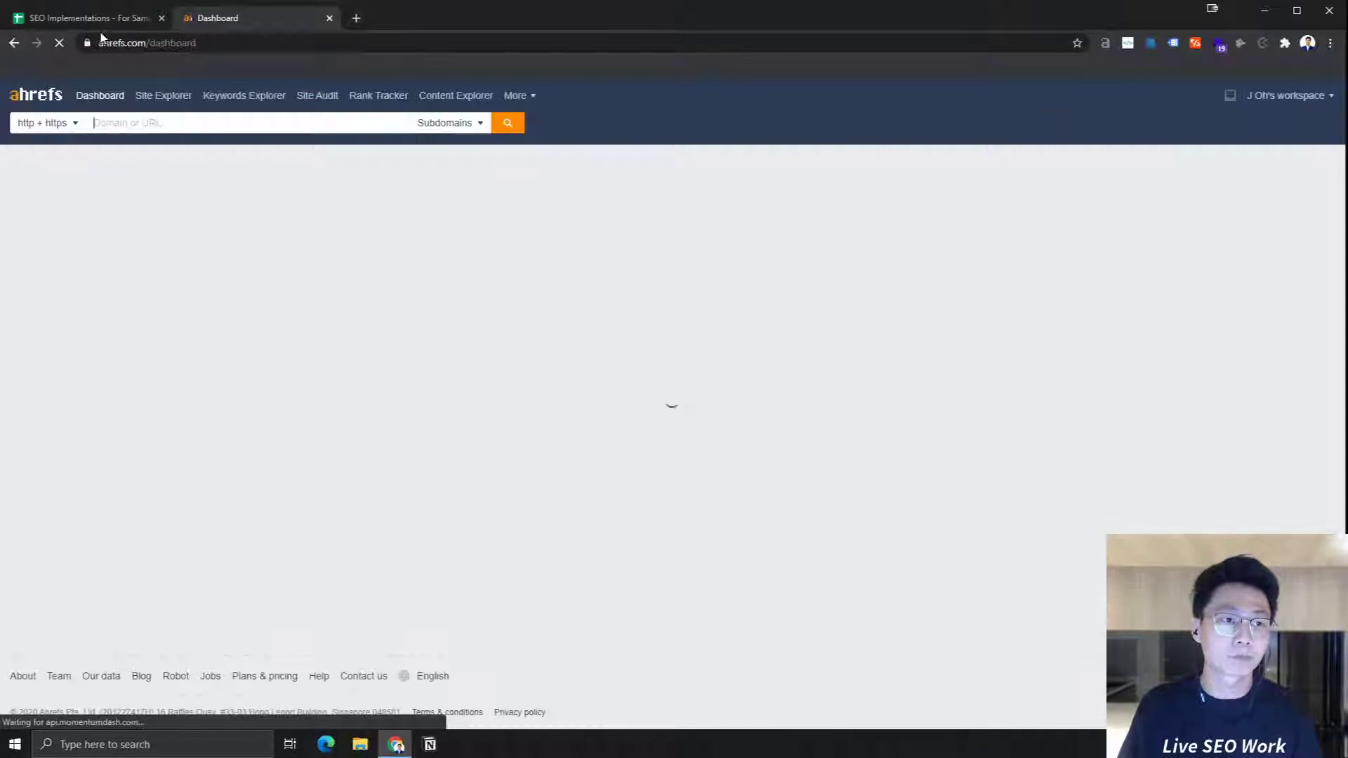
{"action": "left_click", "coordinate": [91, 18]}
{"action": "left_click", "coordinate": [330, 223]}
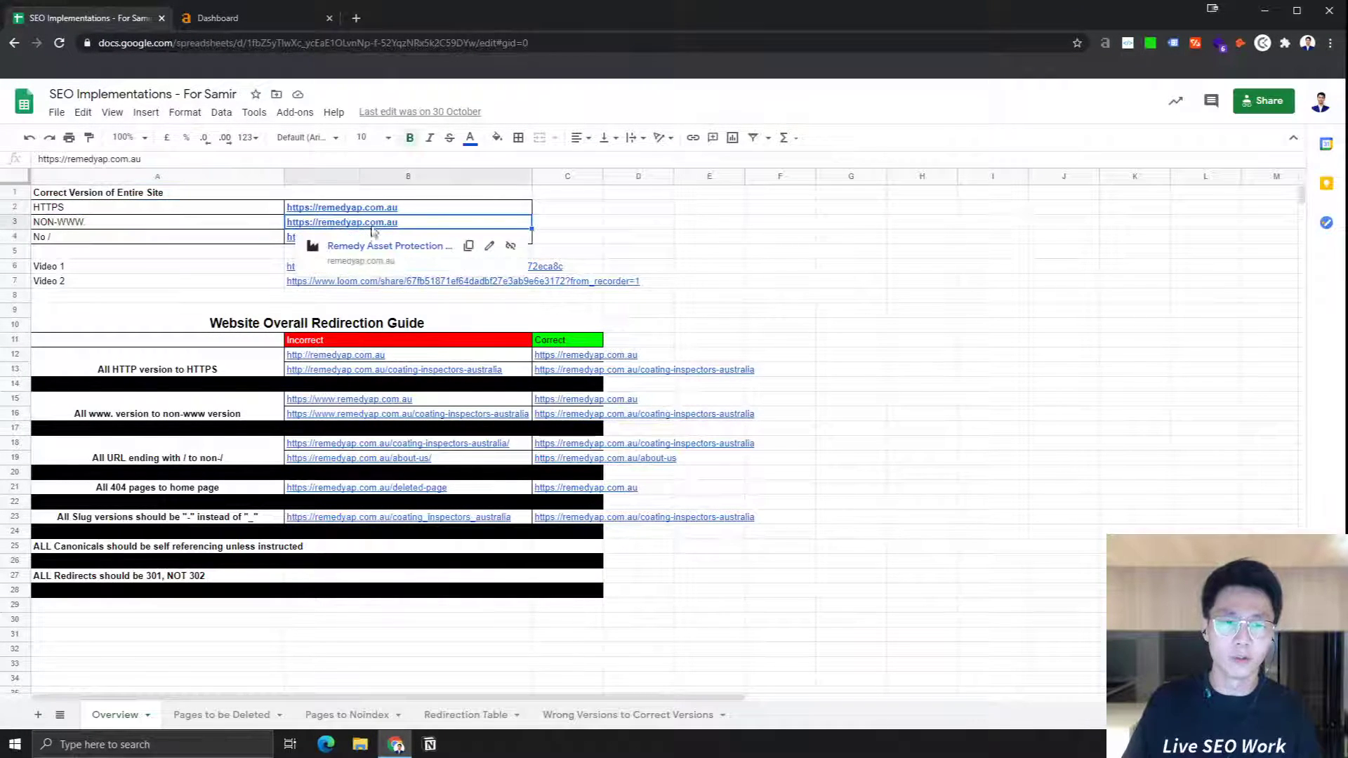
{"action": "left_click", "coordinate": [256, 229]}
{"action": "left_click", "coordinate": [356, 223]}
{"action": "left_click", "coordinate": [239, 209]}
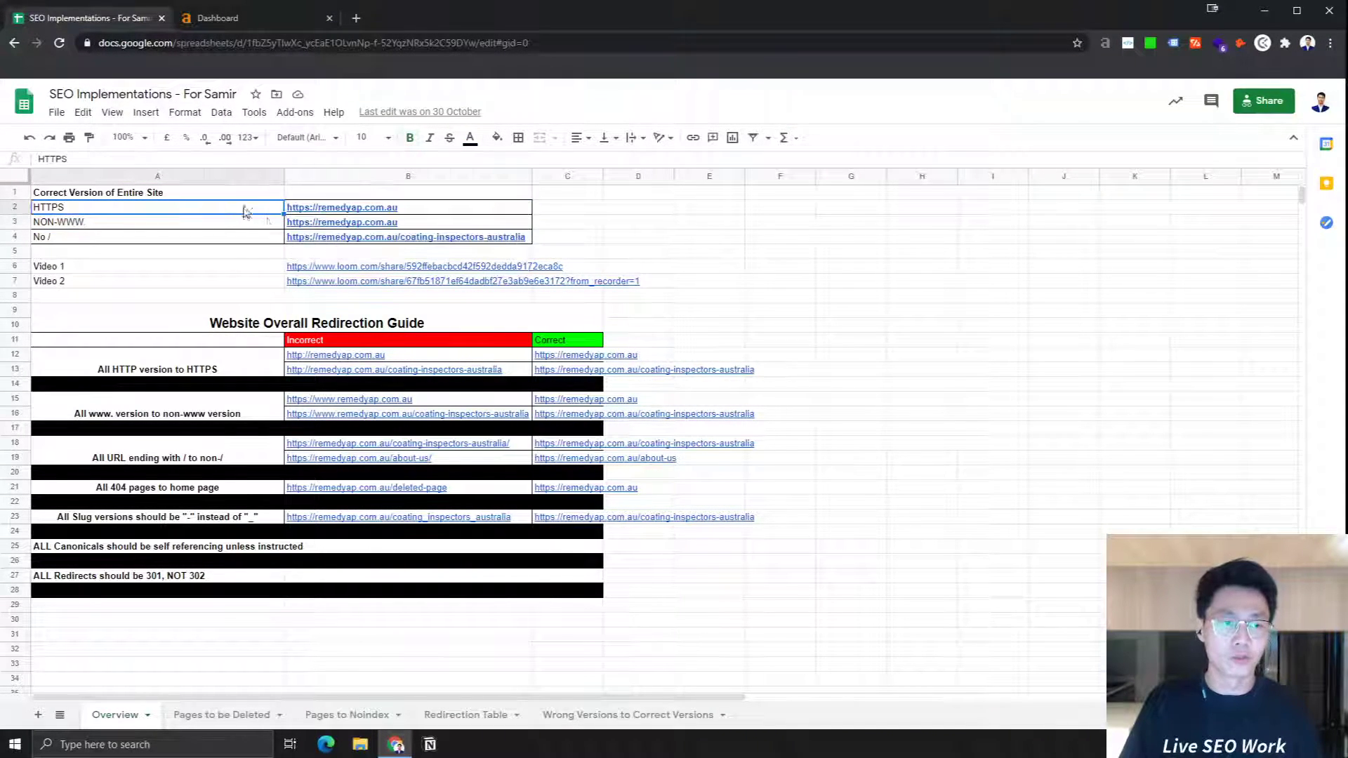
{"action": "left_click", "coordinate": [334, 222]}
{"action": "key", "text": "ctrl+c"}
{"action": "left_click", "coordinate": [226, 19]}
{"action": "key", "text": "ctrl+v"}
{"action": "key", "text": "Return"}
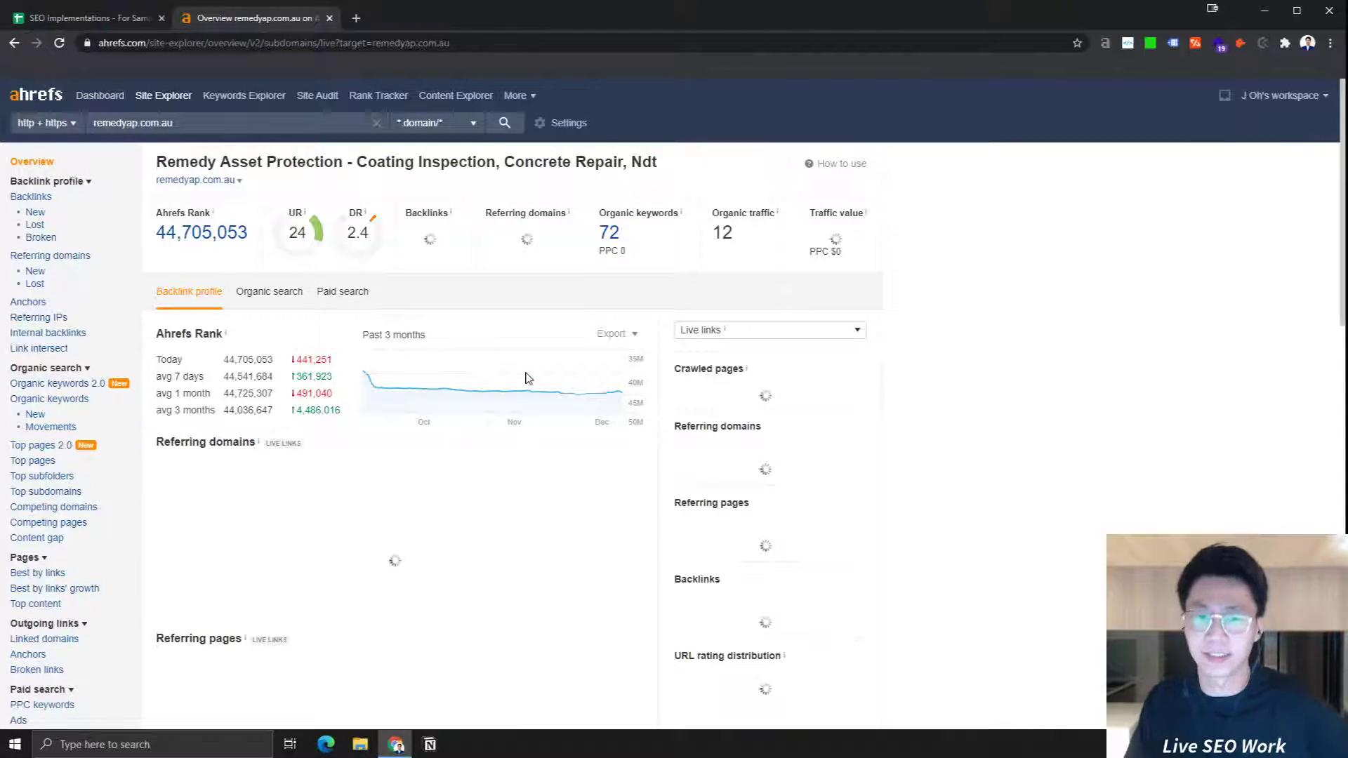
Step: View the domain's organic search data and open its full list of organic keywords
{"action": "left_click", "coordinate": [277, 307]}
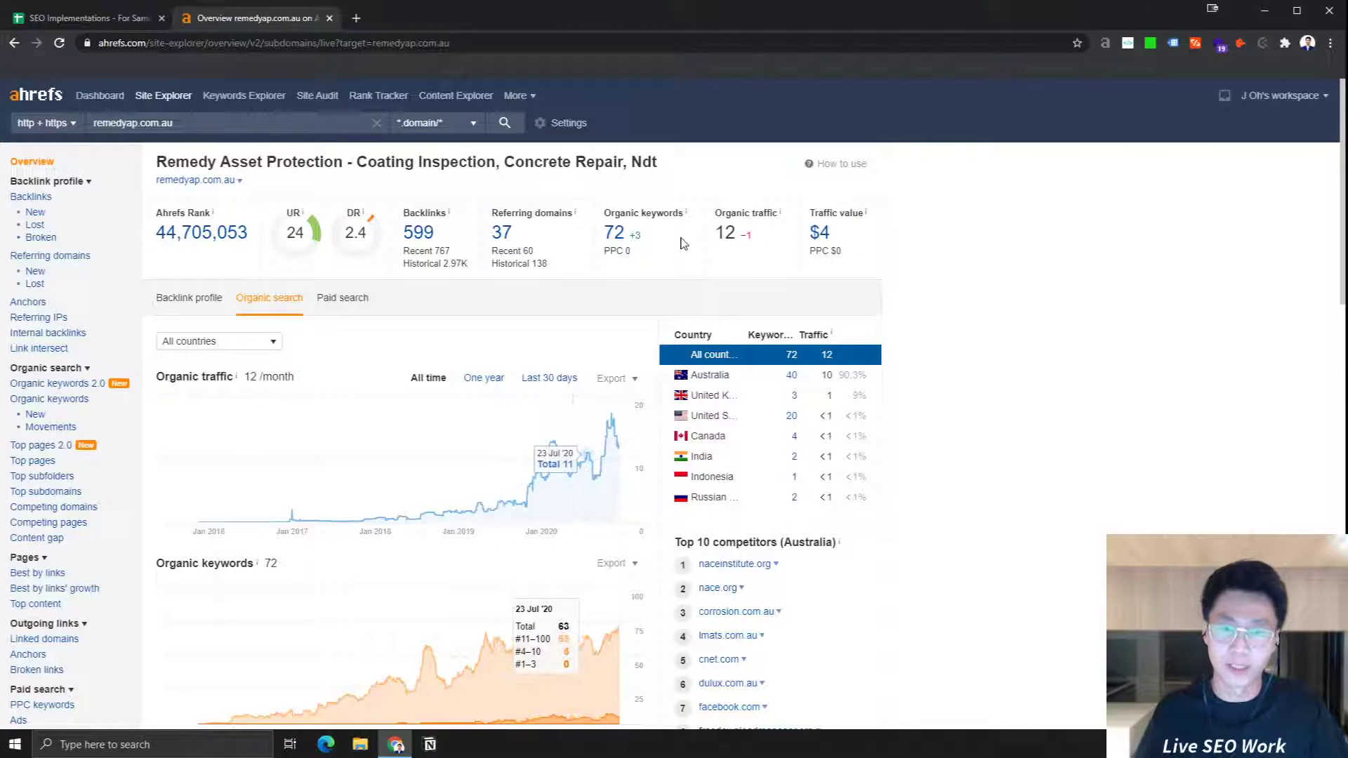
{"action": "left_click", "coordinate": [613, 235]}
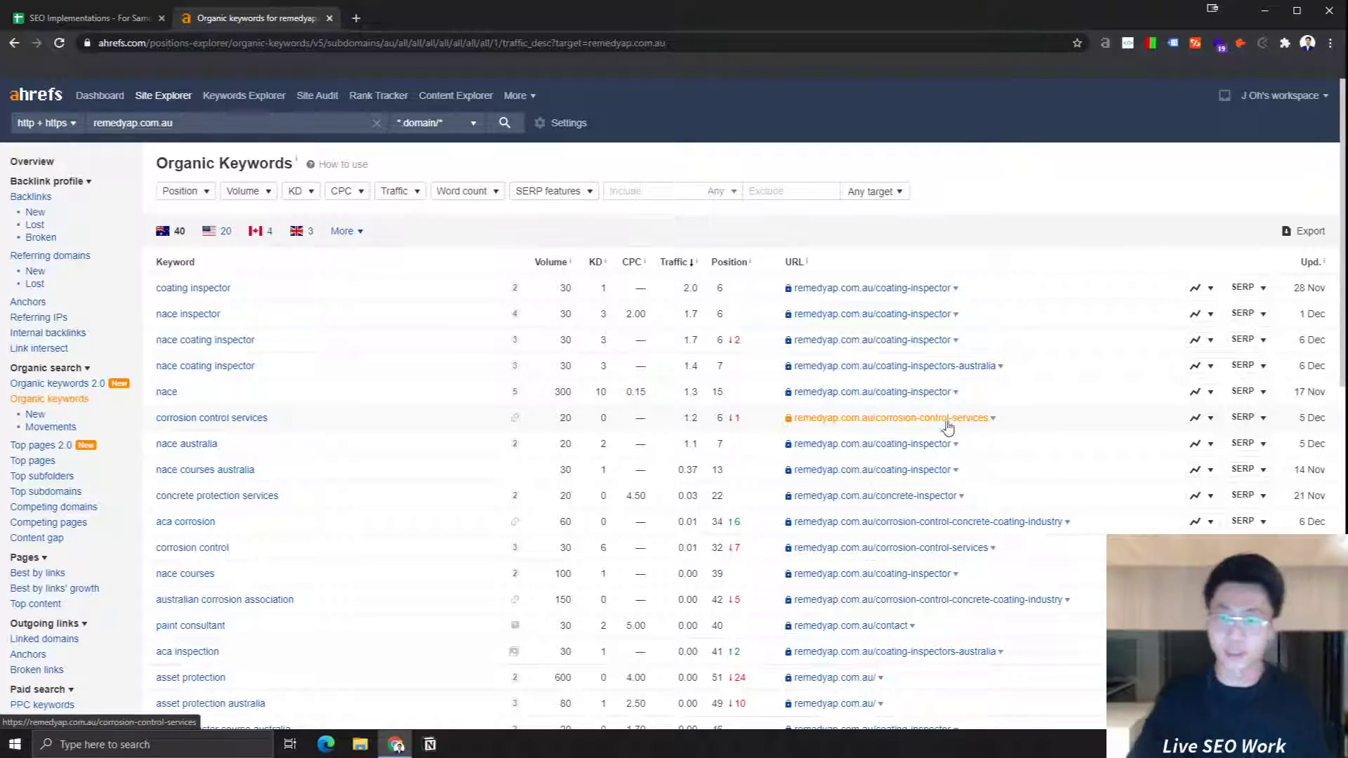
Step: Look up remedyap.com.au/corrosion-control-services in a separate Ahrefs tab and open that page's organic keywords
{"action": "right_click", "coordinate": [898, 422]}
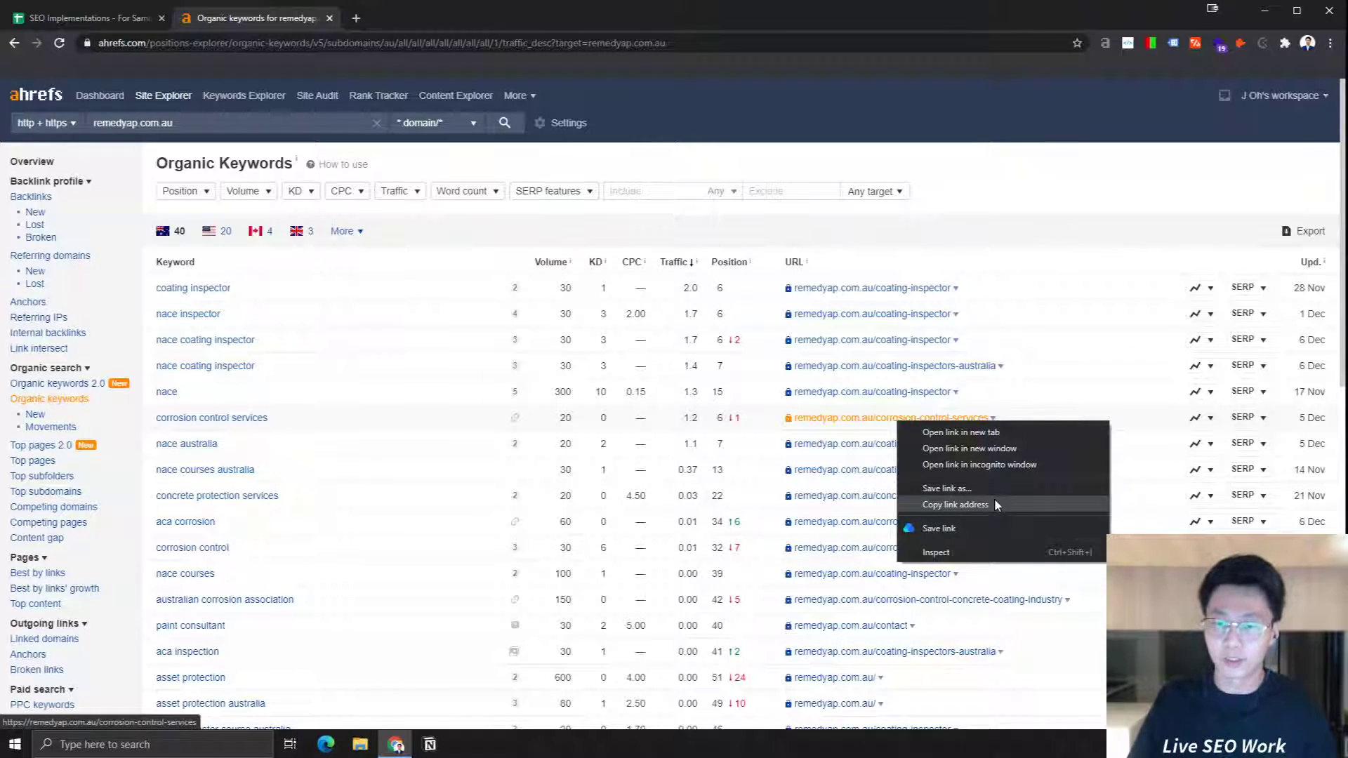
{"action": "middle_click", "coordinate": [100, 95]}
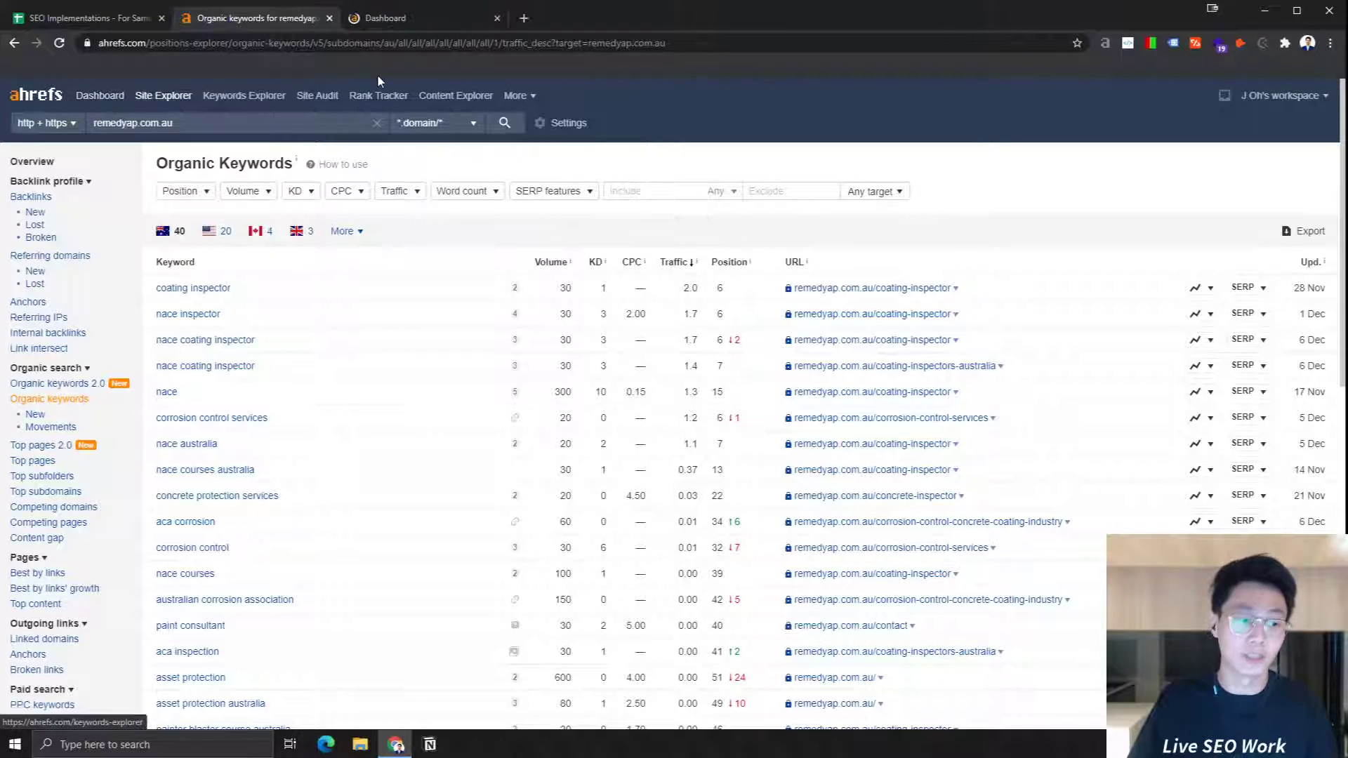
{"action": "left_click_drag", "start_coordinate": [792, 419], "coordinate": [992, 425]}
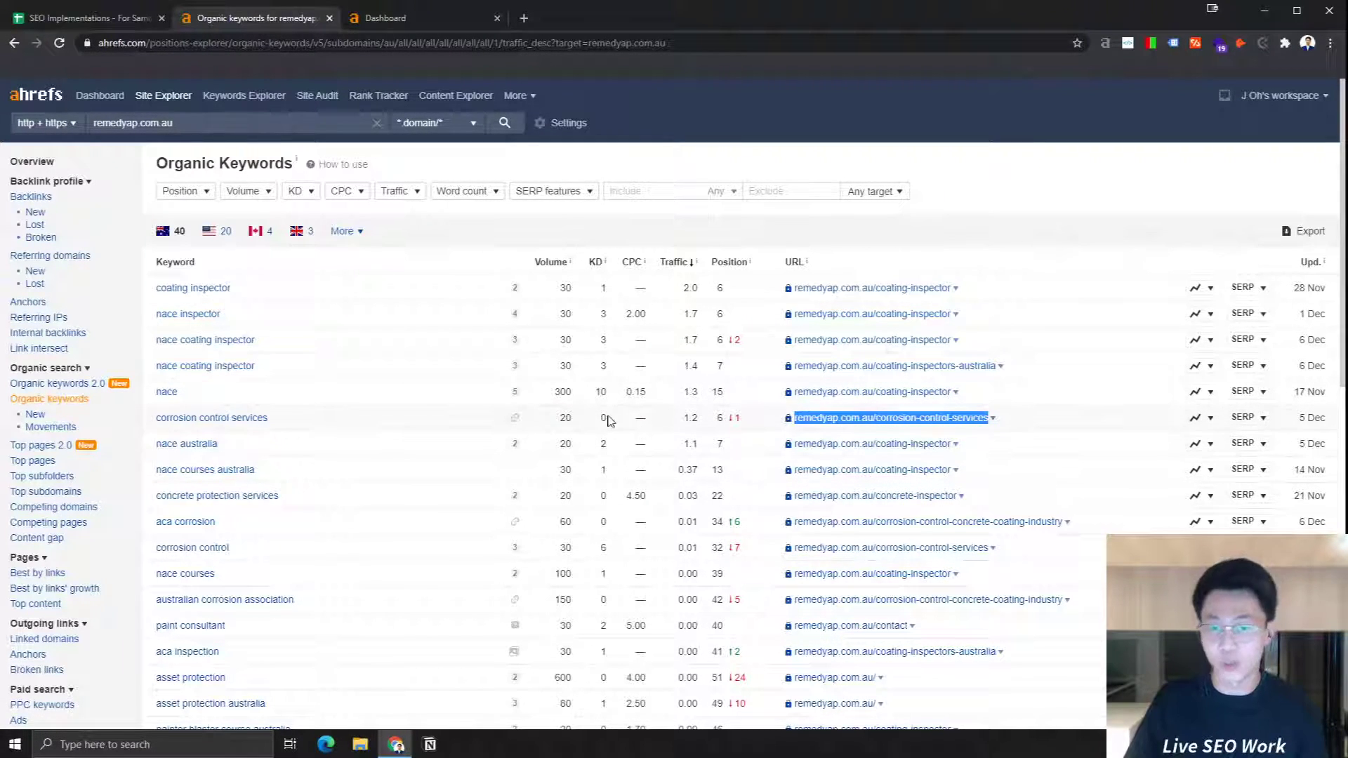
{"action": "left_click", "coordinate": [401, 21]}
{"action": "key", "text": "ctrl+v"}
{"action": "left_click", "coordinate": [508, 124]}
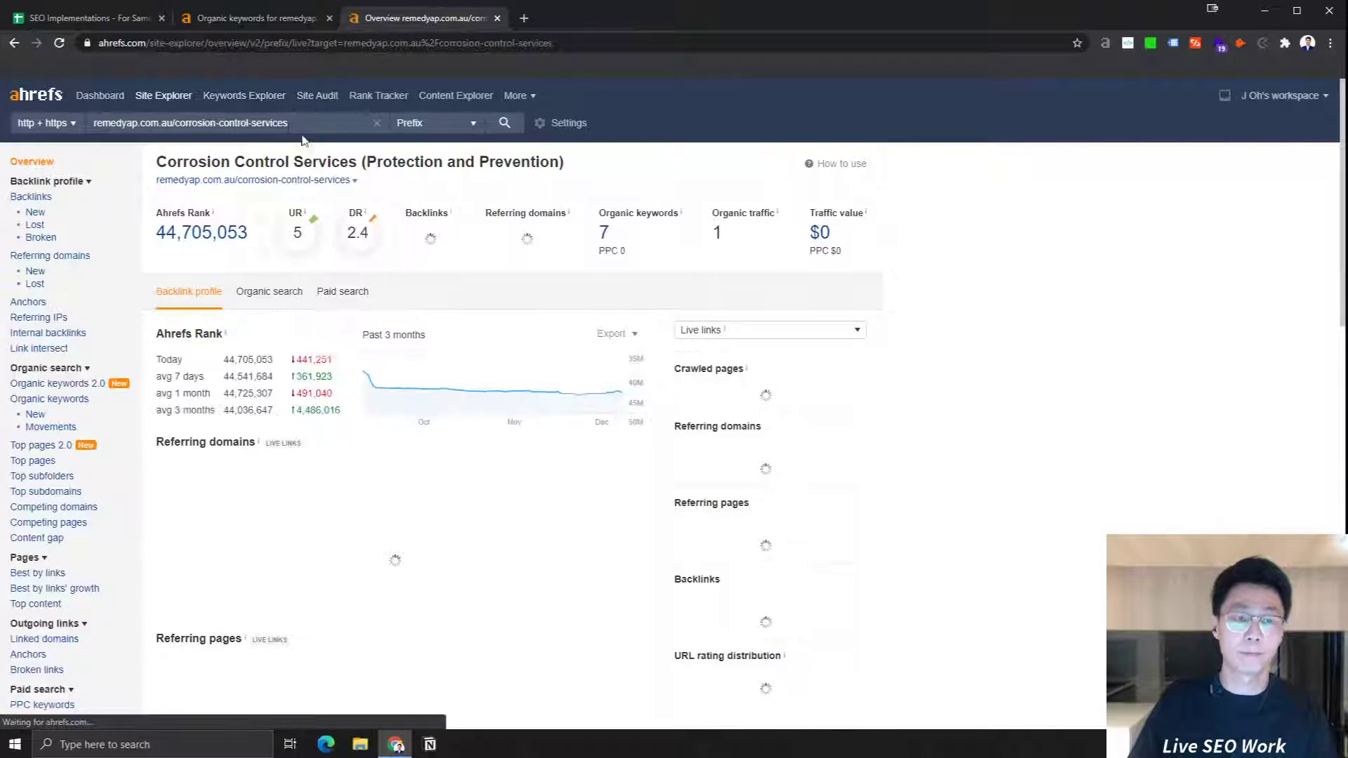
{"action": "left_click", "coordinate": [608, 233]}
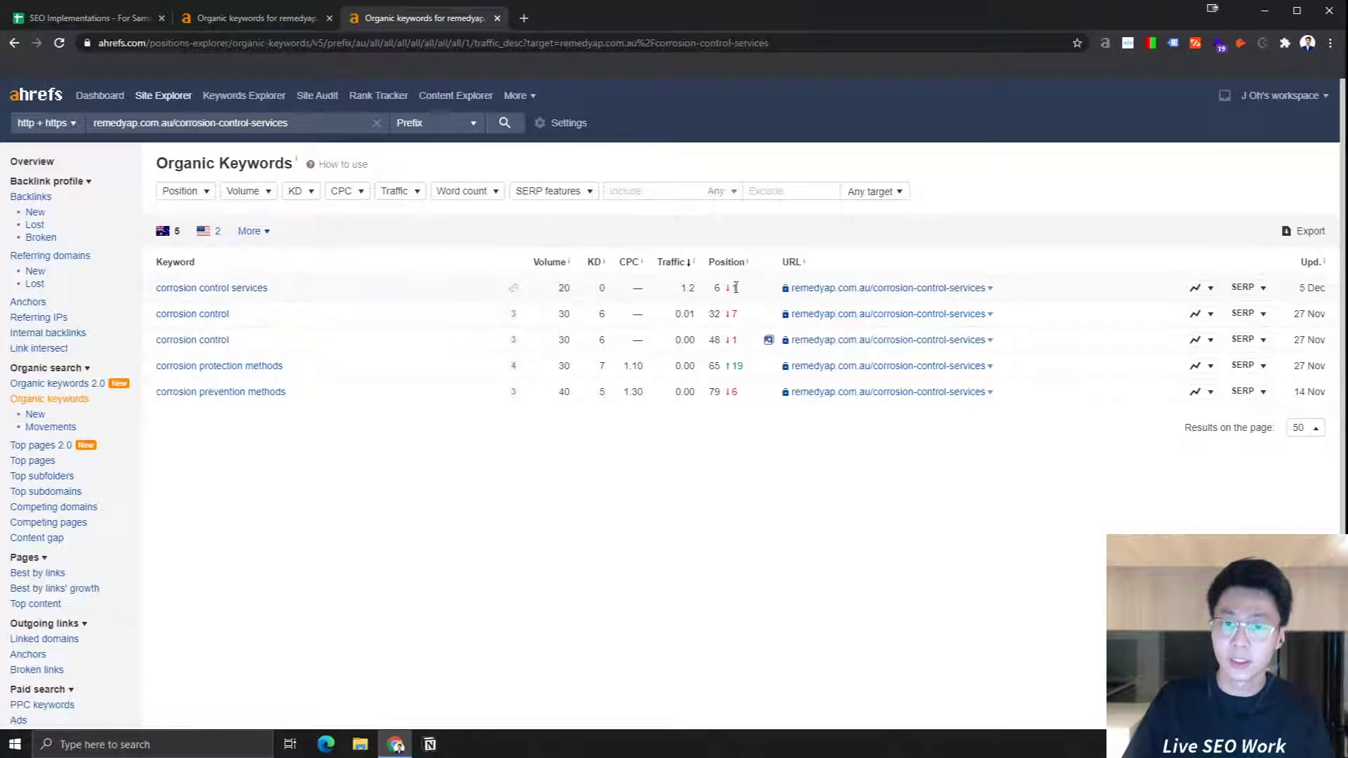
Step: Examine the position history chart of the keyword "corrosion control services" and close it
{"action": "left_click", "coordinate": [1202, 289]}
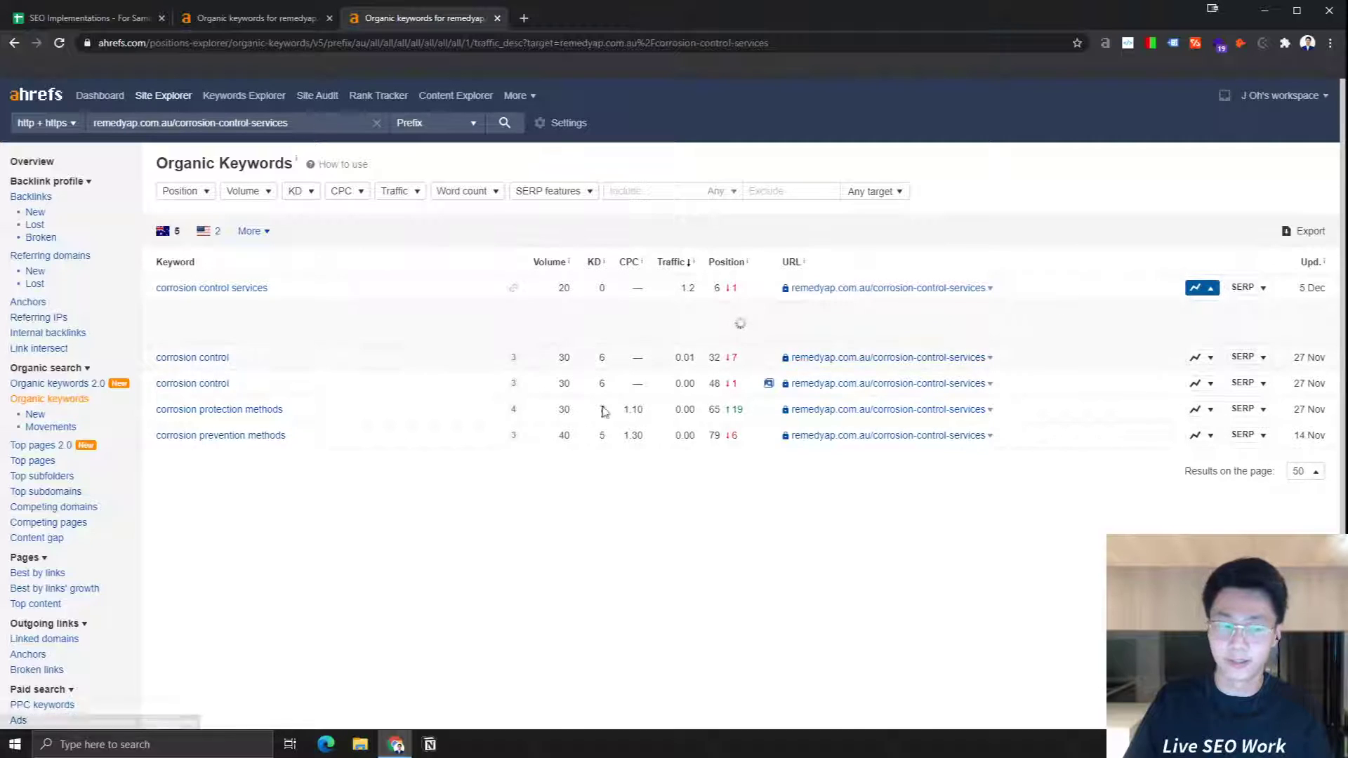
{"action": "mouse_move", "coordinate": [1282, 445]}
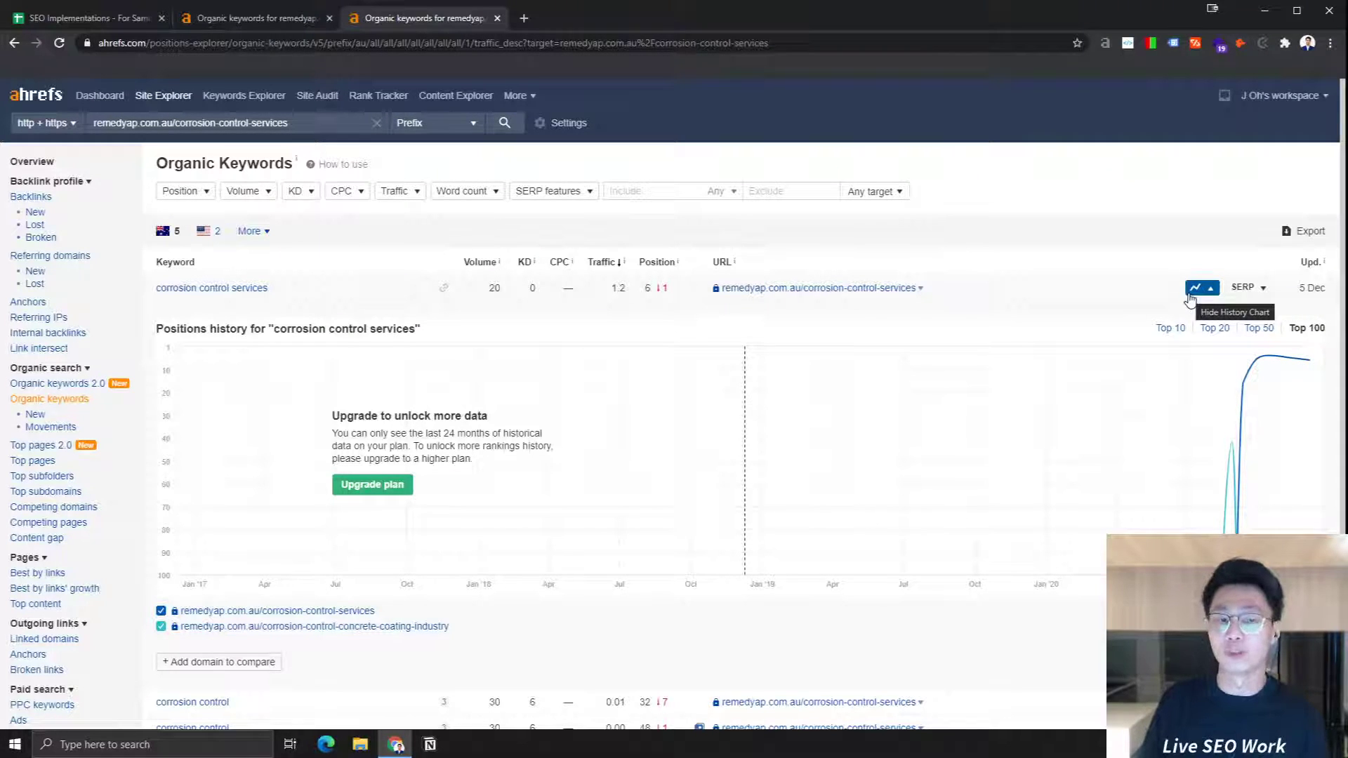
{"action": "mouse_move", "coordinate": [1289, 360]}
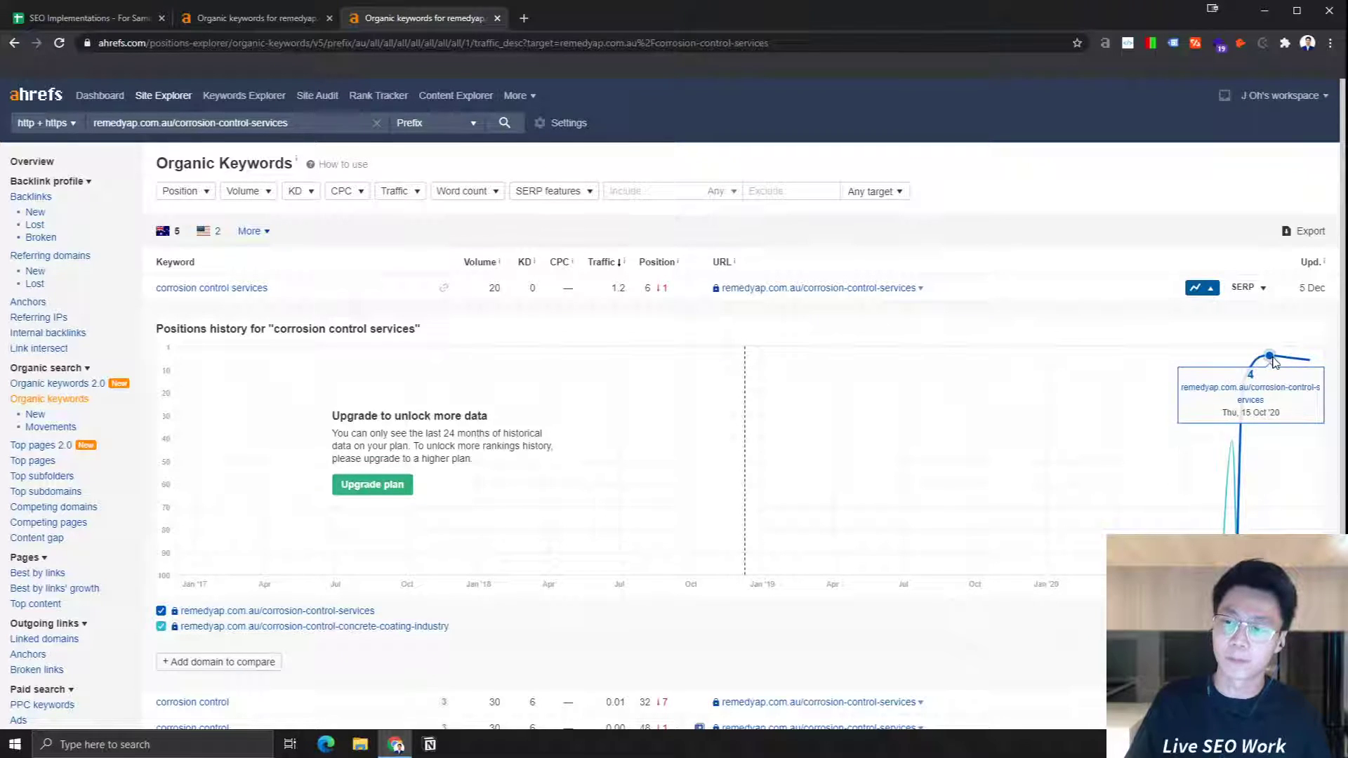
{"action": "left_click", "coordinate": [1202, 288]}
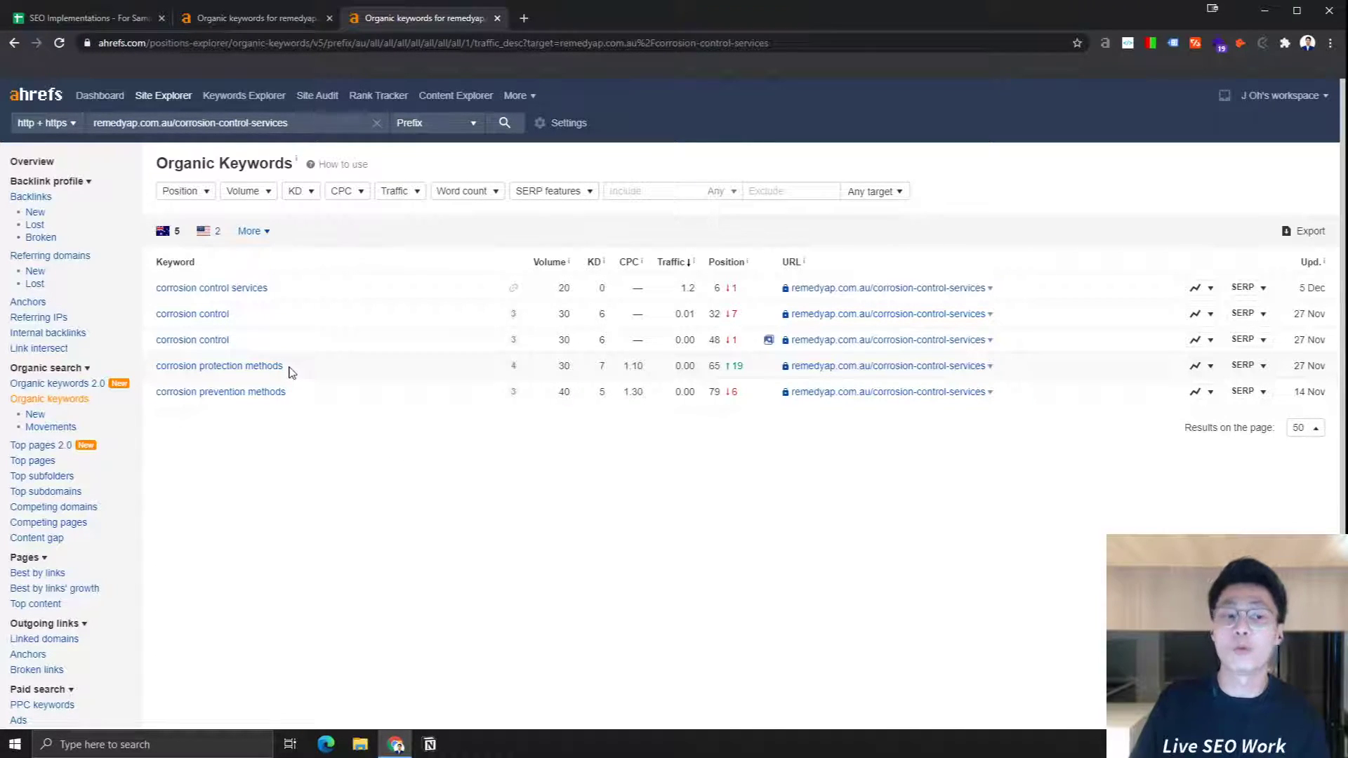
Step: Examine the position history of the keyword "corrosion protection methods" and close the chart
{"action": "left_click_drag", "start_coordinate": [291, 370], "coordinate": [146, 391]}
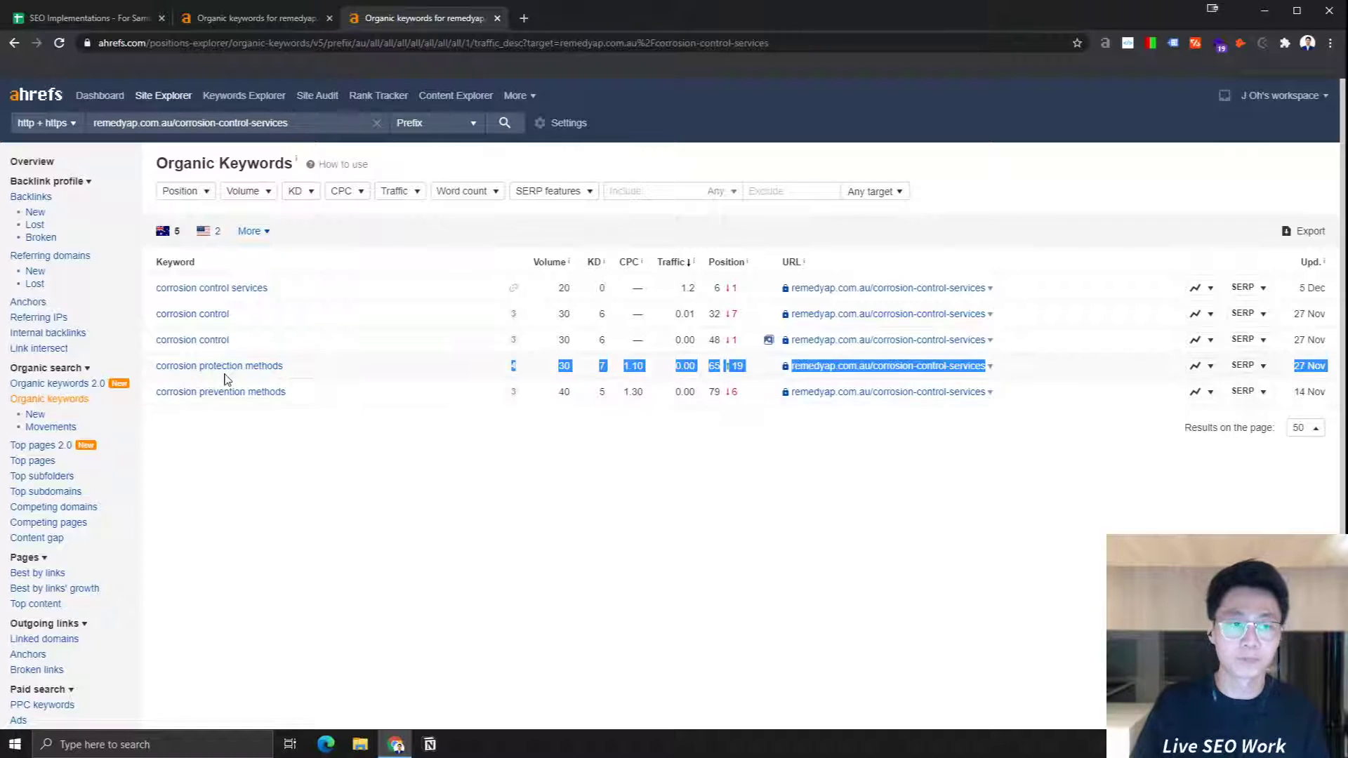
{"action": "left_click", "coordinate": [334, 365]}
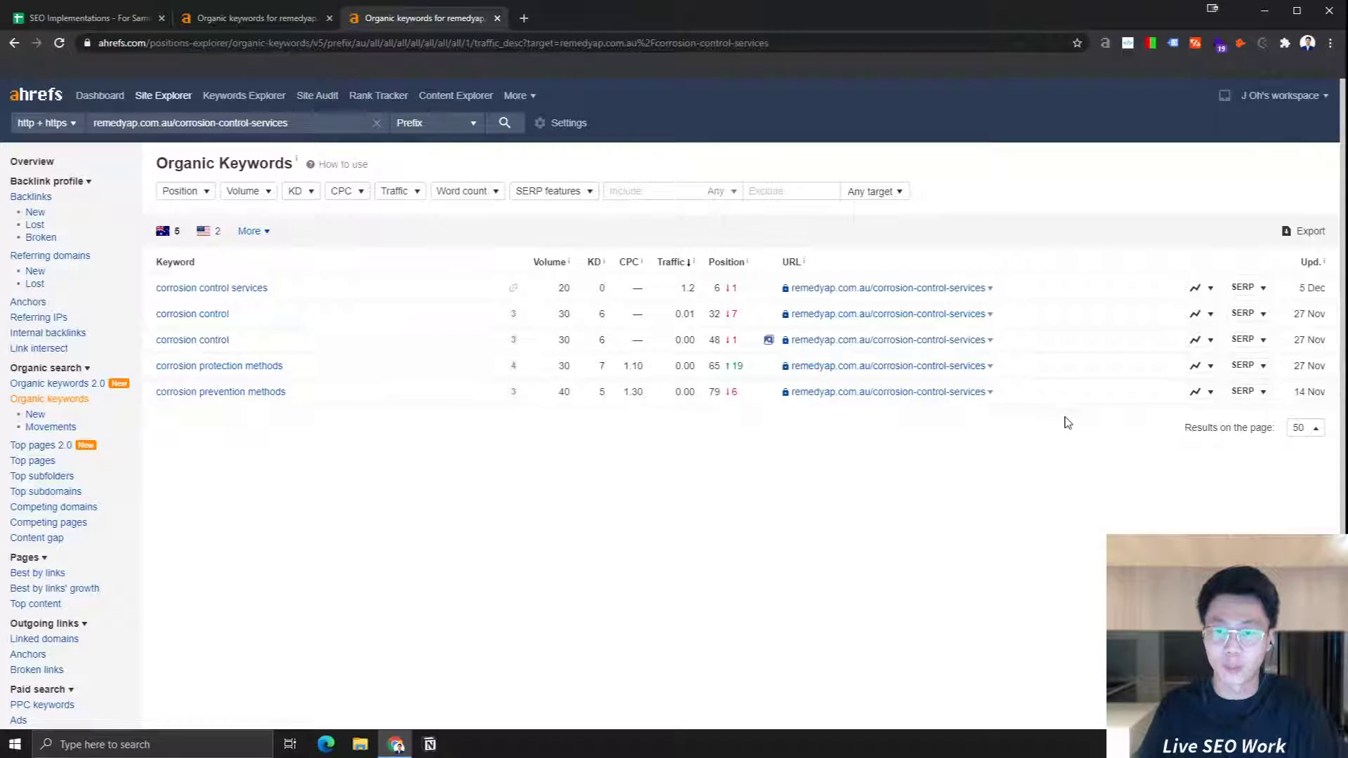
{"action": "left_click", "coordinate": [1196, 368]}
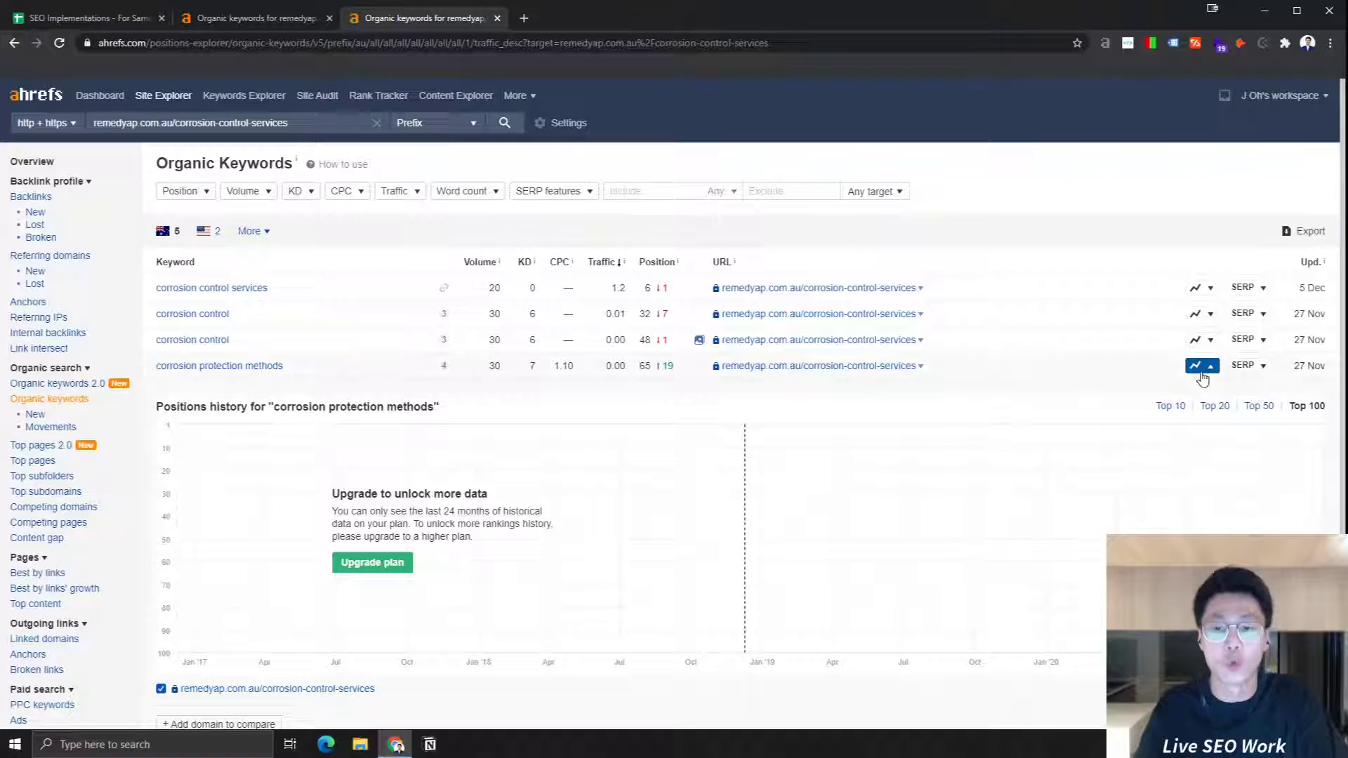
{"action": "left_click", "coordinate": [1199, 368]}
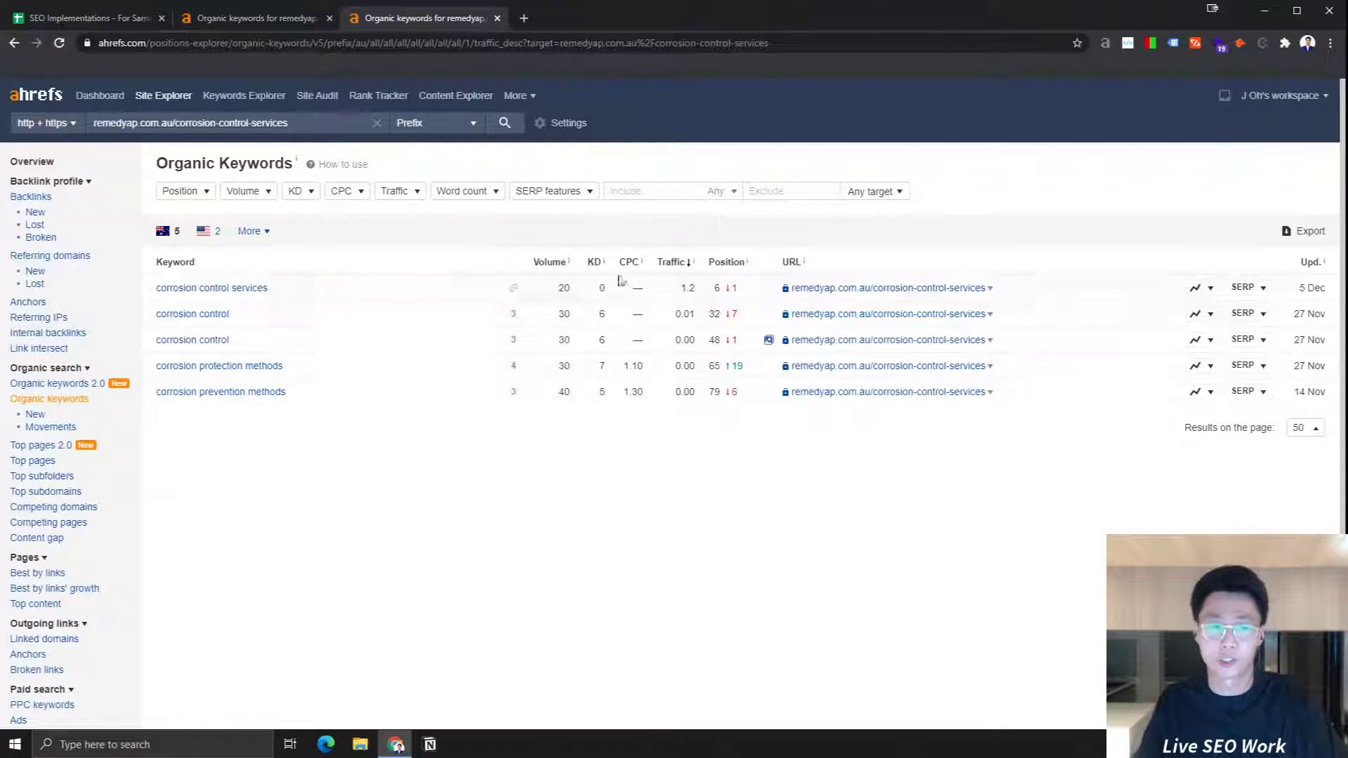
Step: Return to the whole domain's organic keywords and look through the ranking keywords and their URLs
{"action": "left_click", "coordinate": [260, 28]}
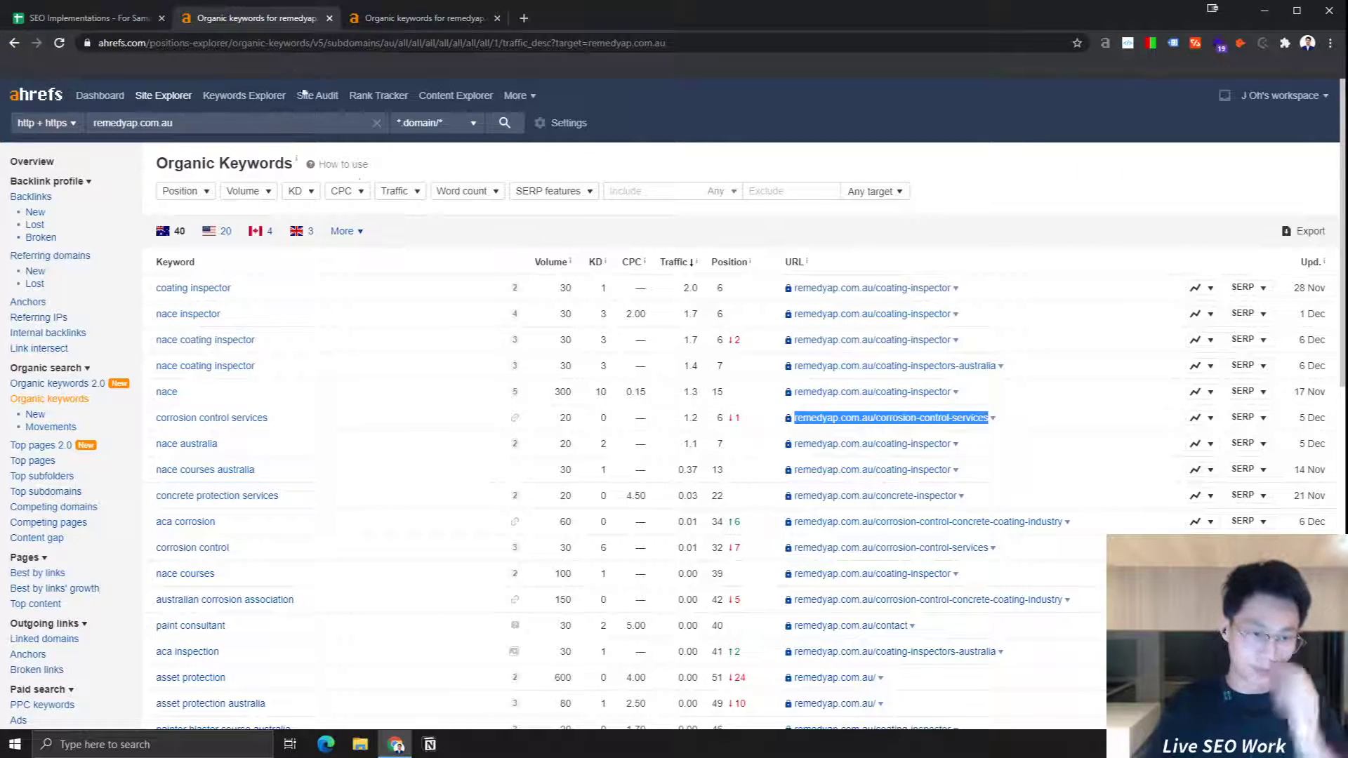
{"action": "scroll", "coordinate": [411, 393], "scroll_direction": "down", "scroll_amount": 2}
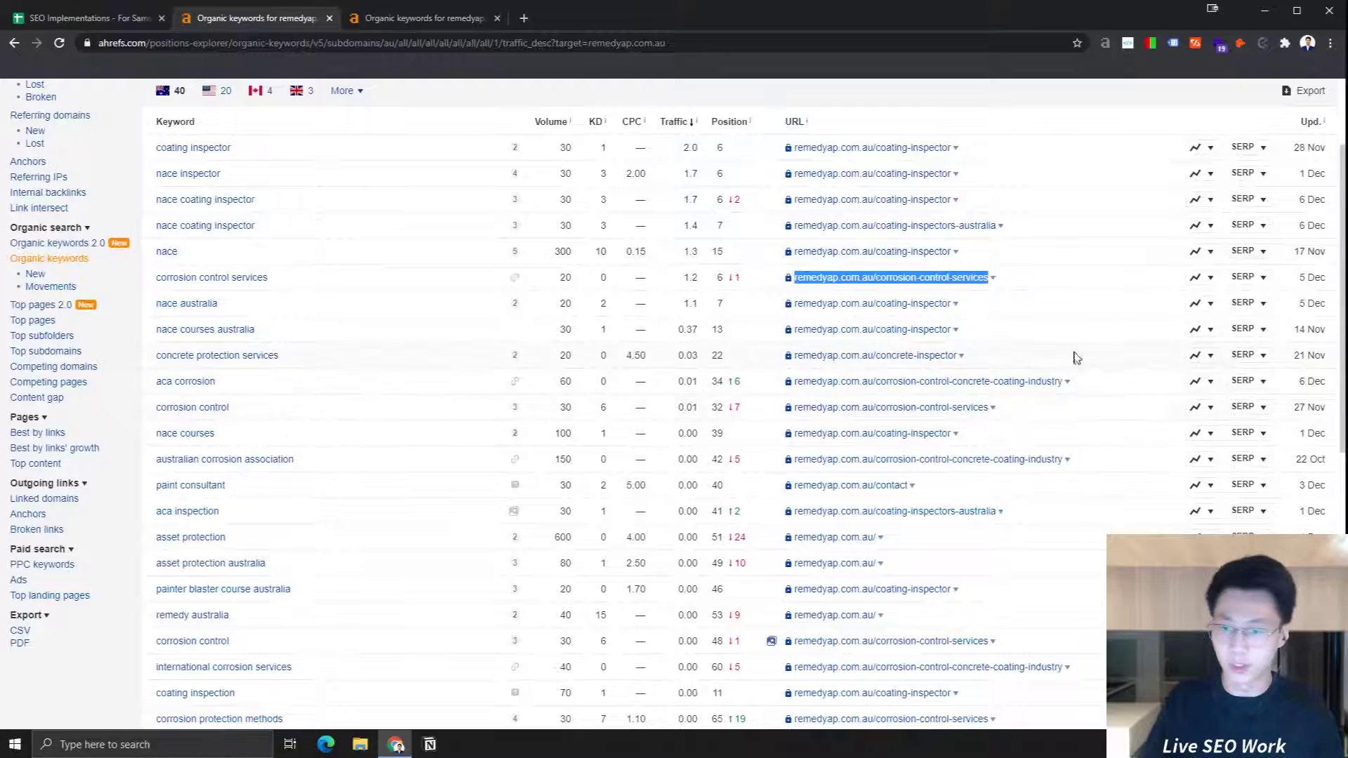
{"action": "scroll", "coordinate": [1083, 440], "scroll_direction": "down", "scroll_amount": 1}
{"action": "scroll", "coordinate": [1084, 441], "scroll_direction": "down", "scroll_amount": 2}
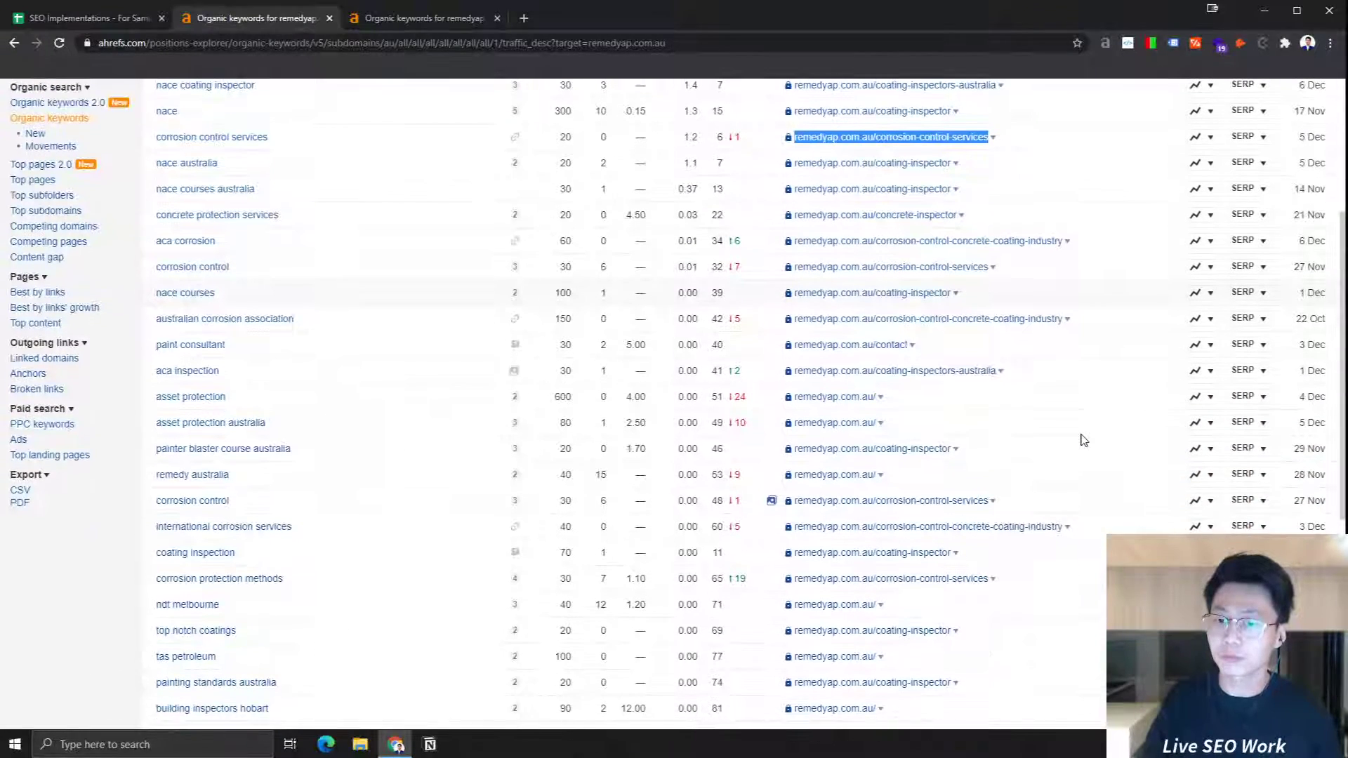
{"action": "right_click", "coordinate": [904, 380]}
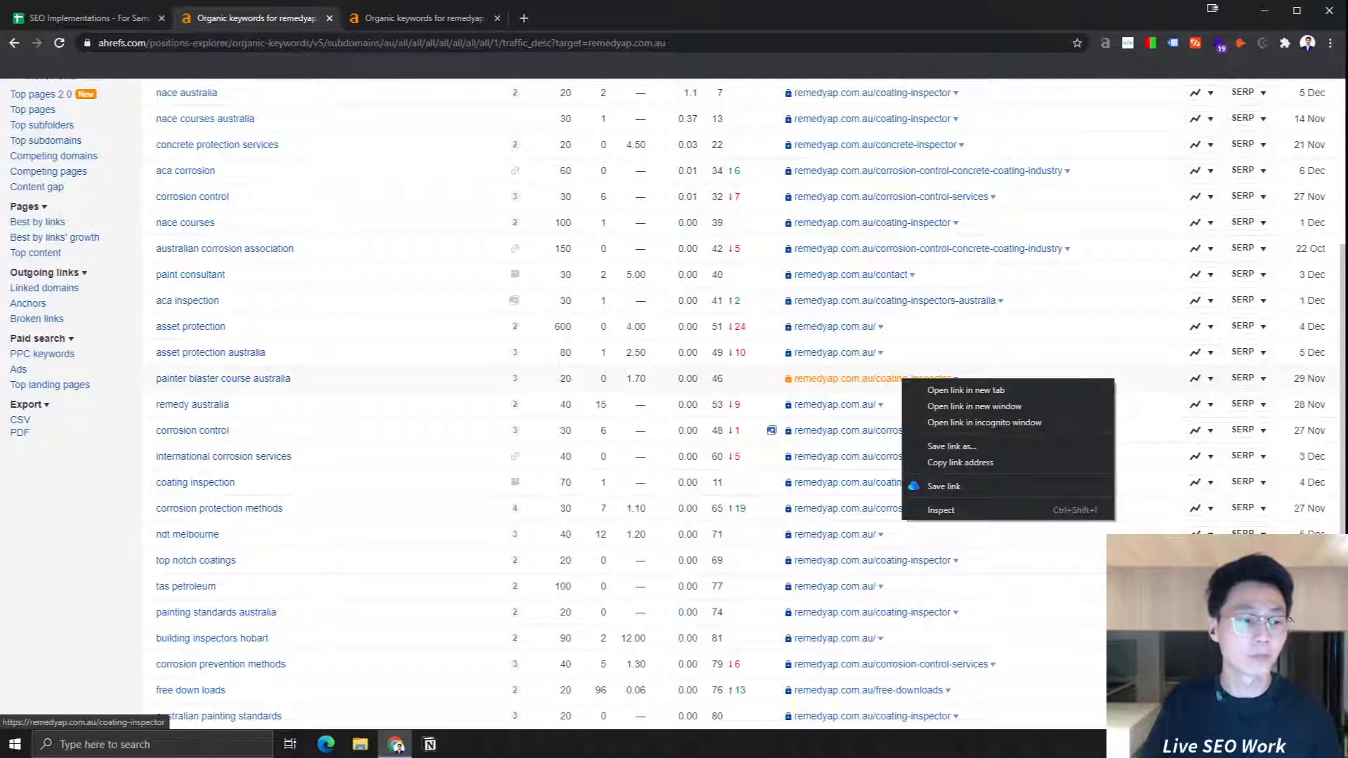
Step: Switch to the Keyword Research - Remedy AP spreadsheet and open its Content Mapping sheet
{"action": "key", "text": "alt+Tab"}
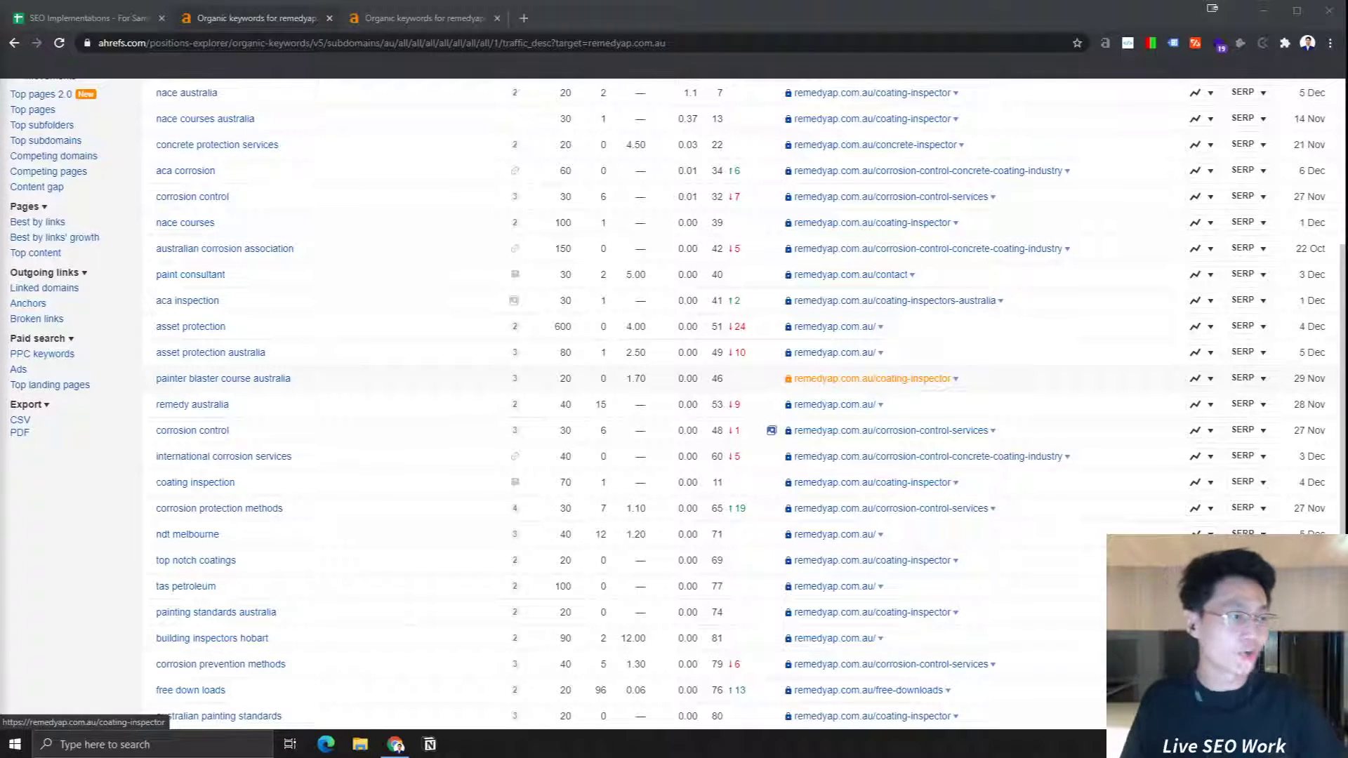
{"action": "left_click", "coordinate": [587, 18]}
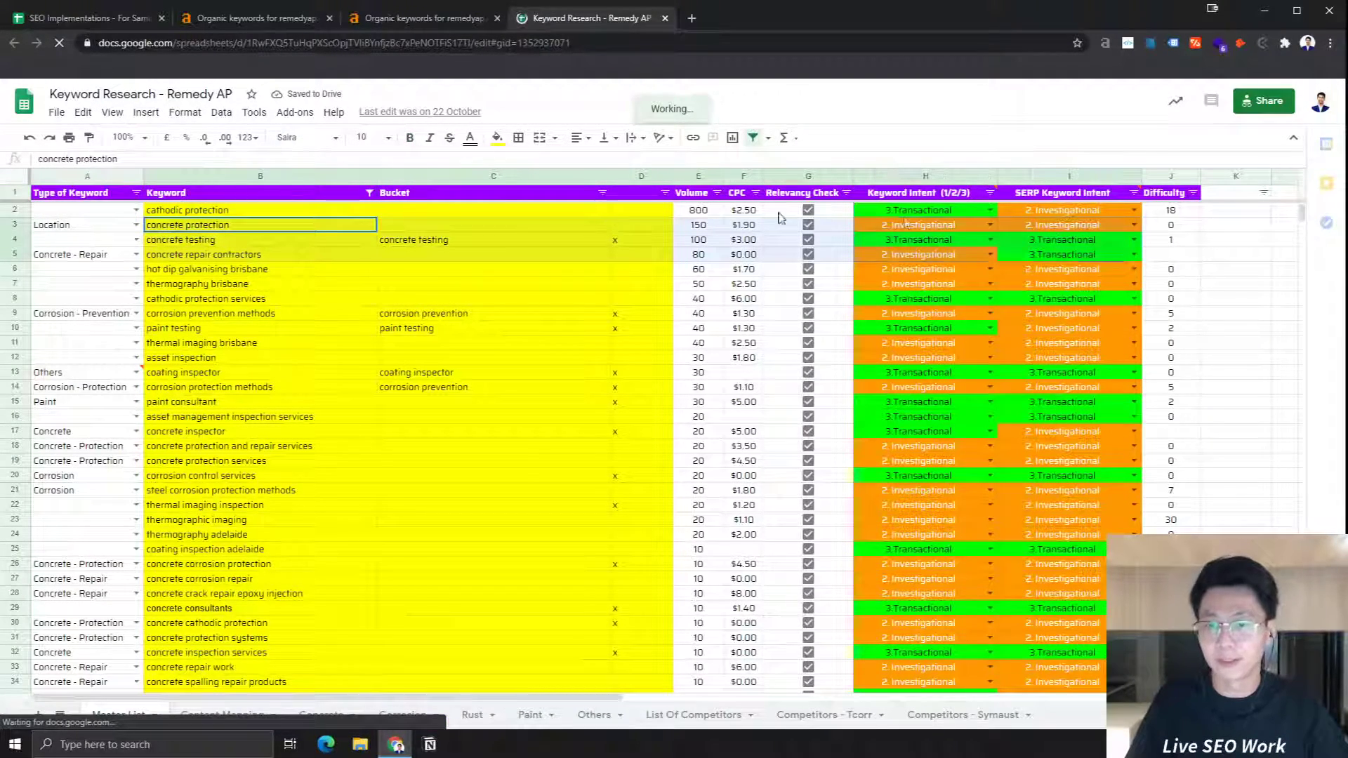
{"action": "left_click", "coordinate": [335, 341]}
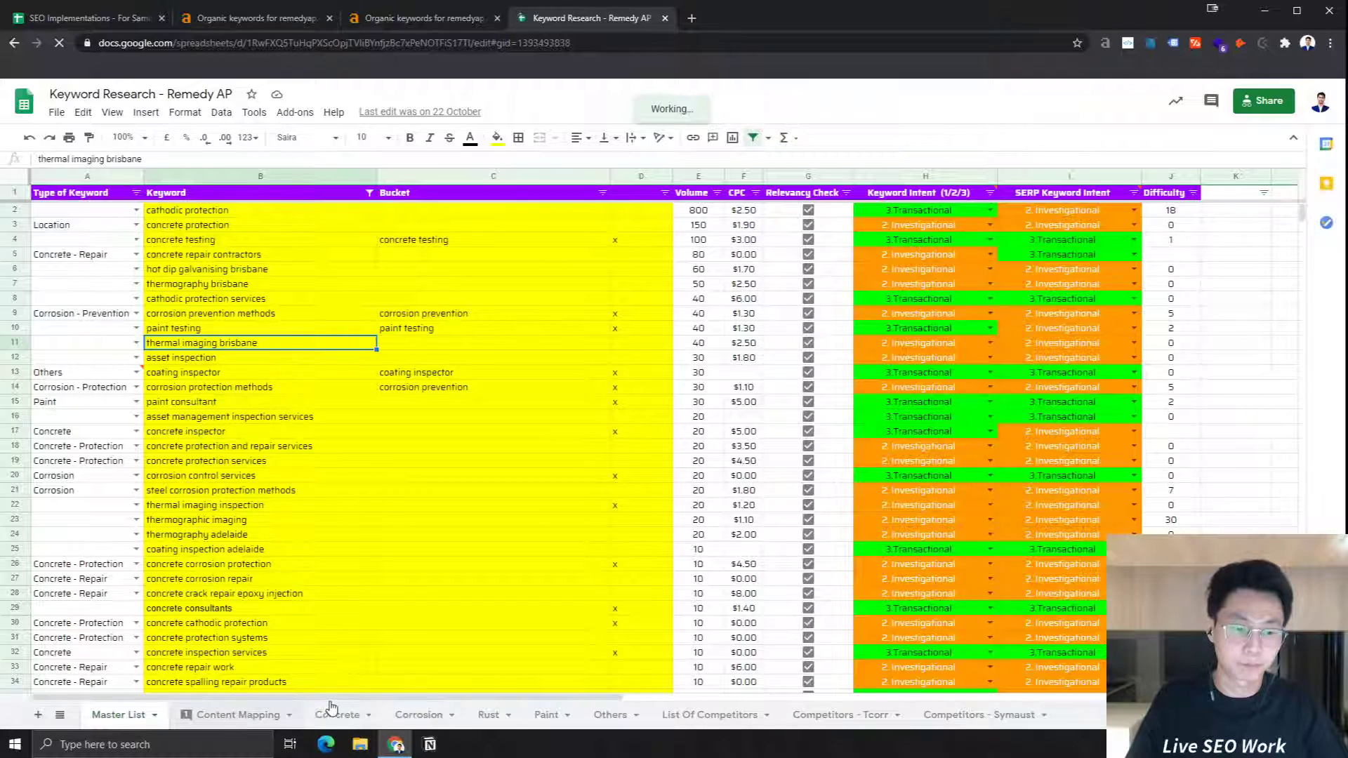
{"action": "left_click", "coordinate": [256, 715]}
Step: Review the main and secondary keywords mapped to the concrete inspector, corrosion control services and paint consultant pages
{"action": "left_click", "coordinate": [305, 205]}
{"action": "left_click", "coordinate": [534, 253]}
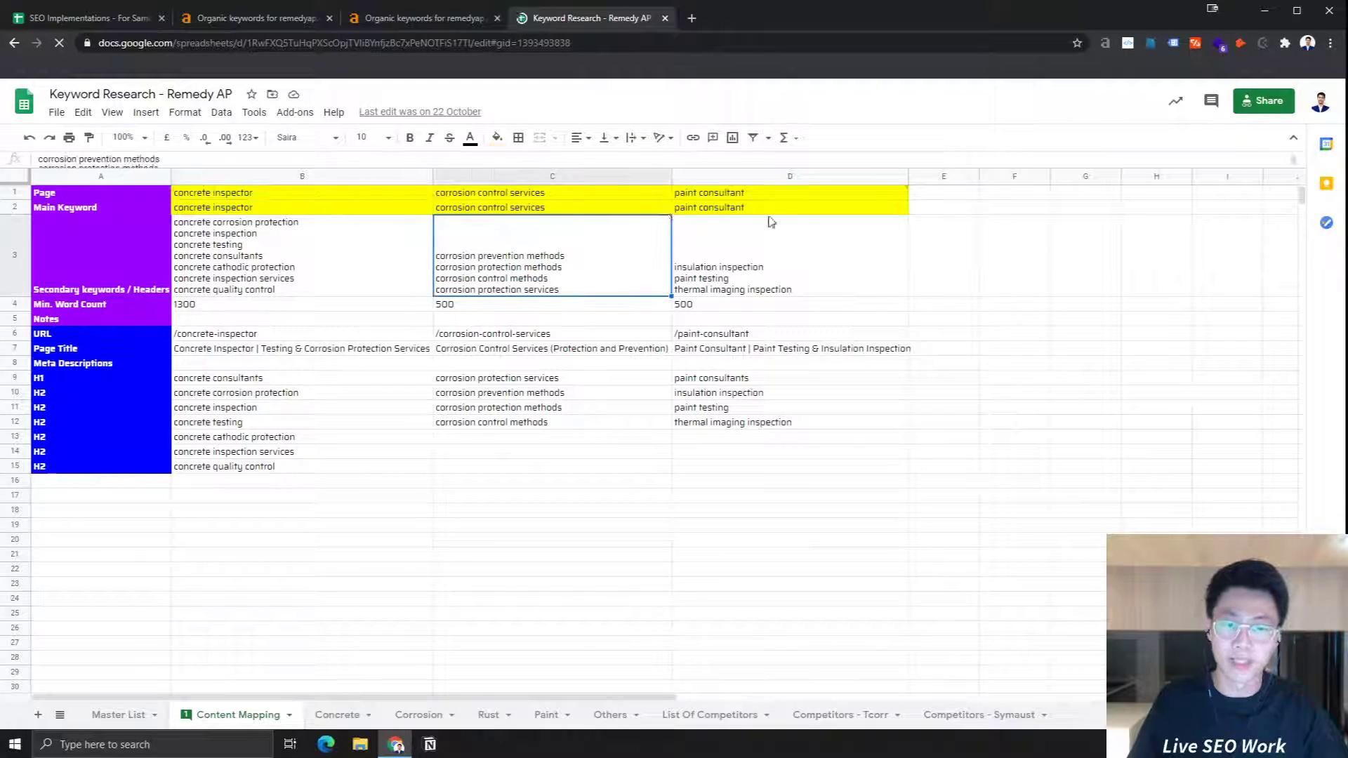
{"action": "left_click", "coordinate": [767, 208]}
{"action": "left_click", "coordinate": [522, 243]}
{"action": "left_click", "coordinate": [377, 247]}
{"action": "left_click", "coordinate": [501, 257]}
{"action": "double_click", "coordinate": [501, 257]}
{"action": "left_click", "coordinate": [397, 261]}
{"action": "left_click", "coordinate": [554, 270]}
{"action": "left_click", "coordinate": [521, 213]}
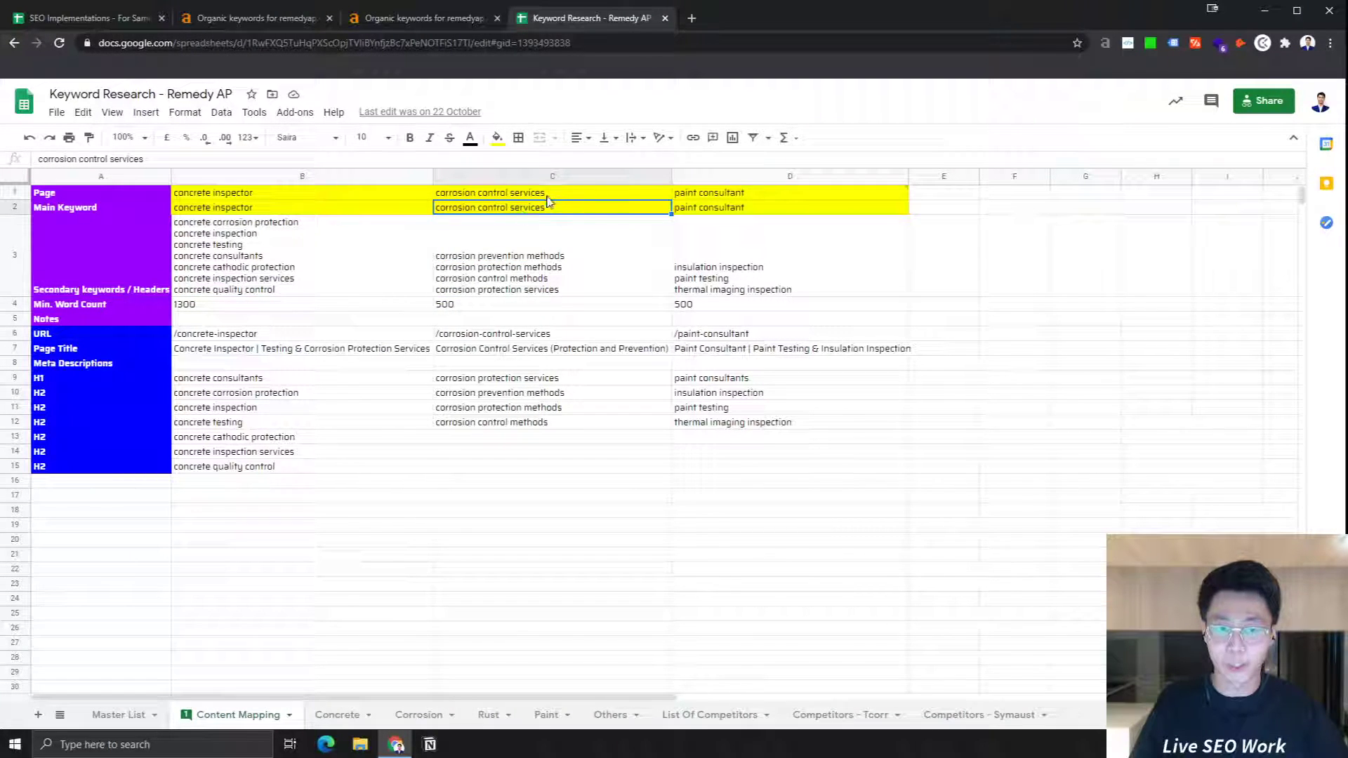
Step: Compare the keywords mapped to the corrosion control services page with that page's organic keywords in Ahrefs
{"action": "left_click", "coordinate": [539, 267]}
{"action": "double_click", "coordinate": [527, 270]}
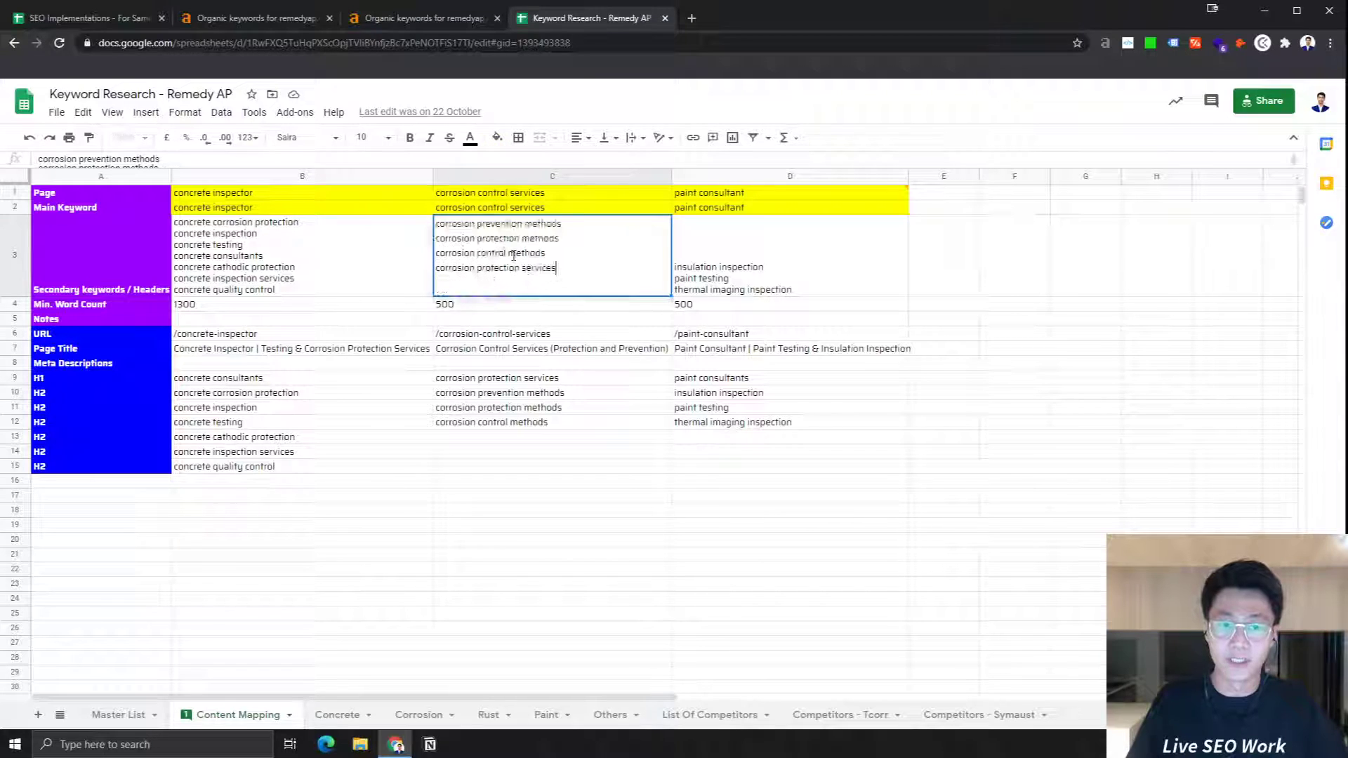
{"action": "left_click", "coordinate": [492, 25]}
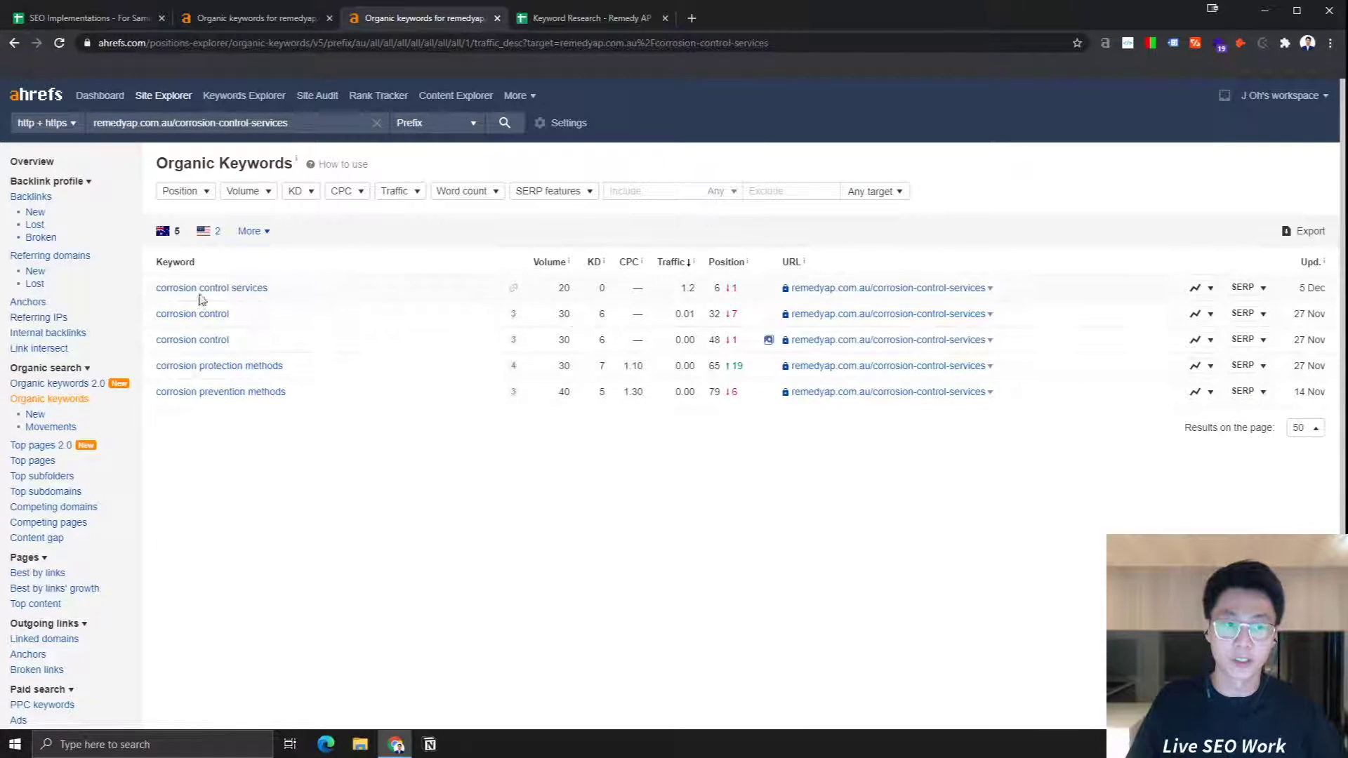
{"action": "left_click", "coordinate": [578, 19]}
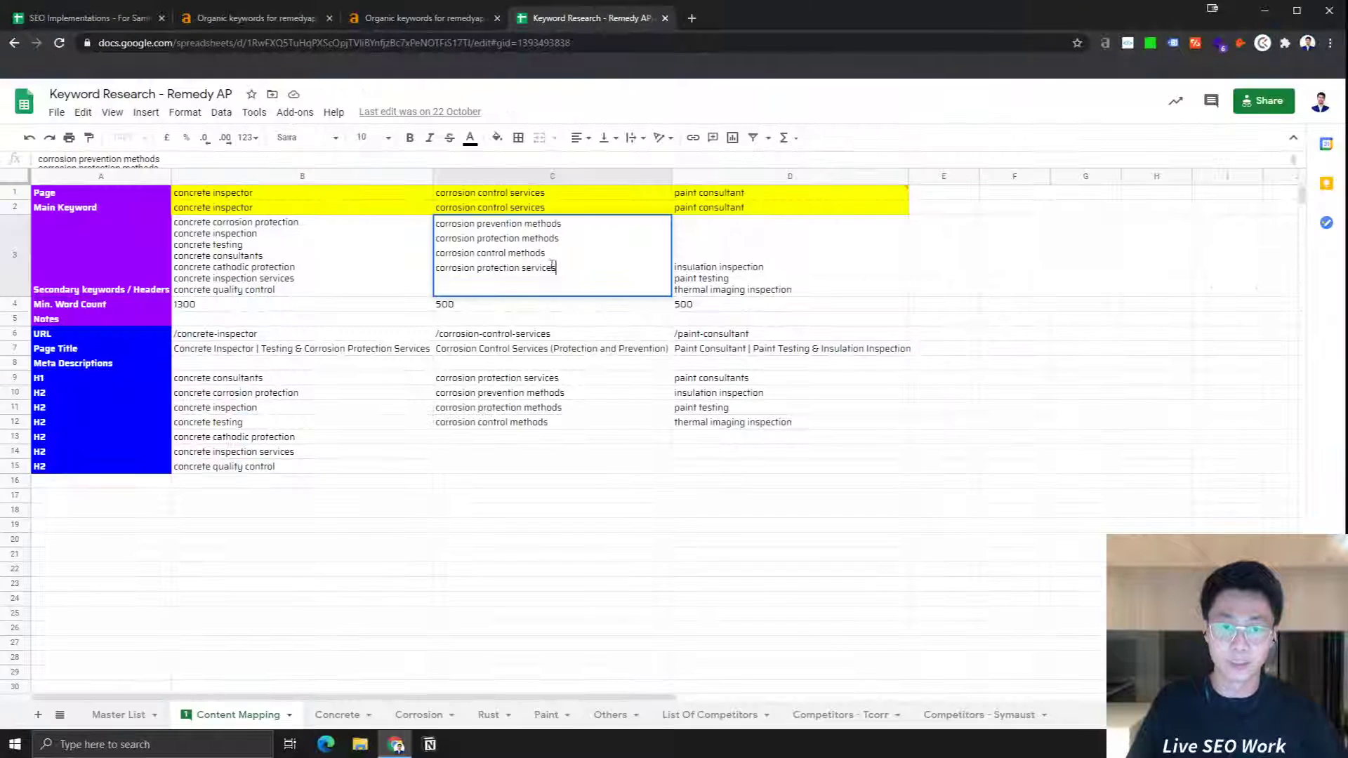
{"action": "left_click", "coordinate": [480, 209]}
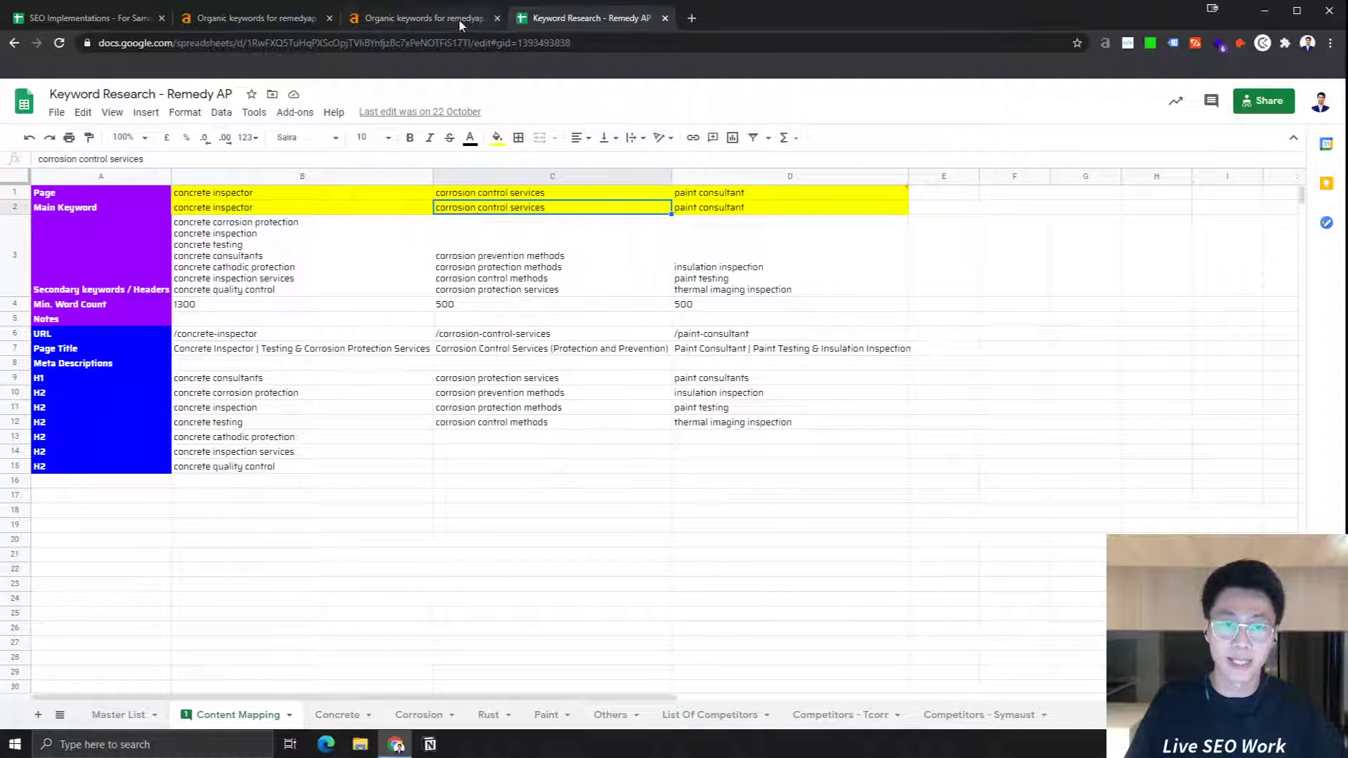
{"action": "left_click", "coordinate": [457, 19]}
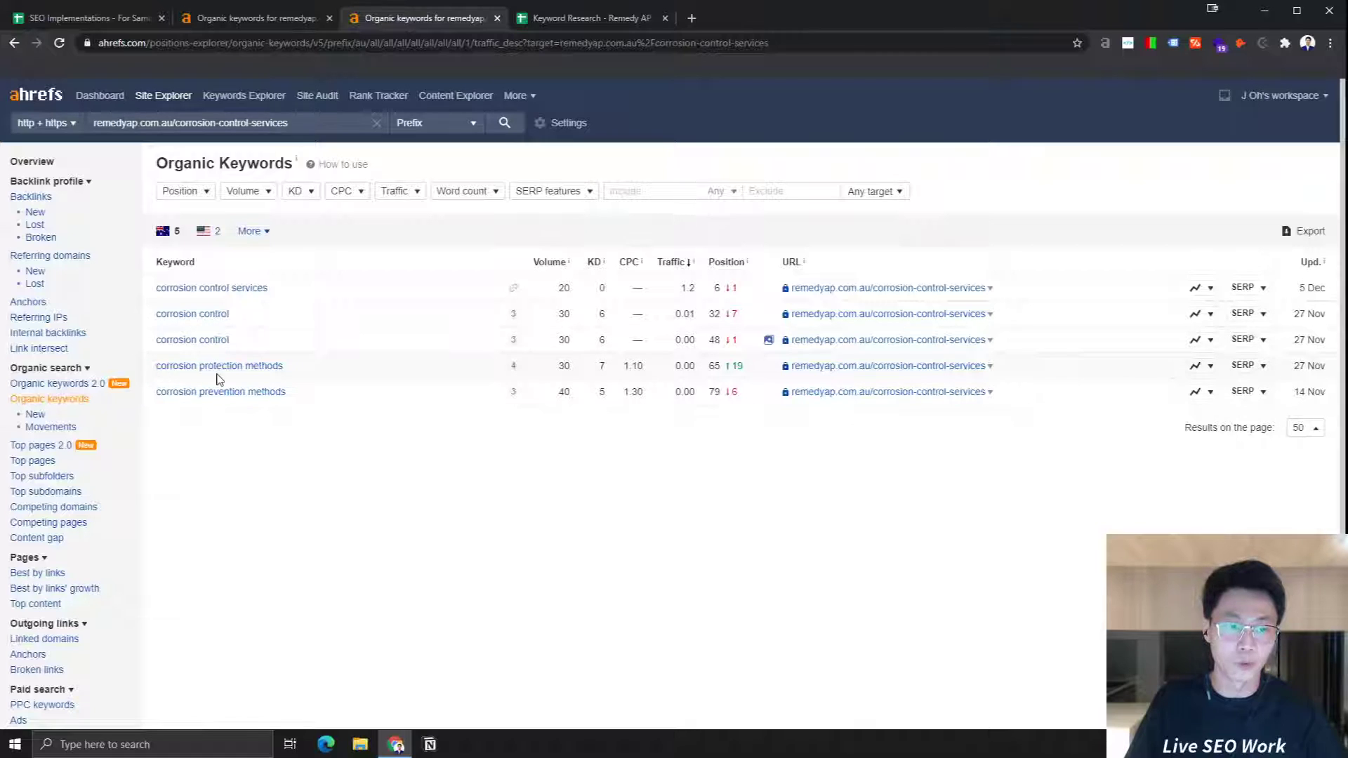
Step: Check the sheet's mapping, then highlight corrosion protection methods and corrosion prevention methods in the corrosion control services page's Ahrefs organic keywords
{"action": "left_click", "coordinate": [577, 18]}
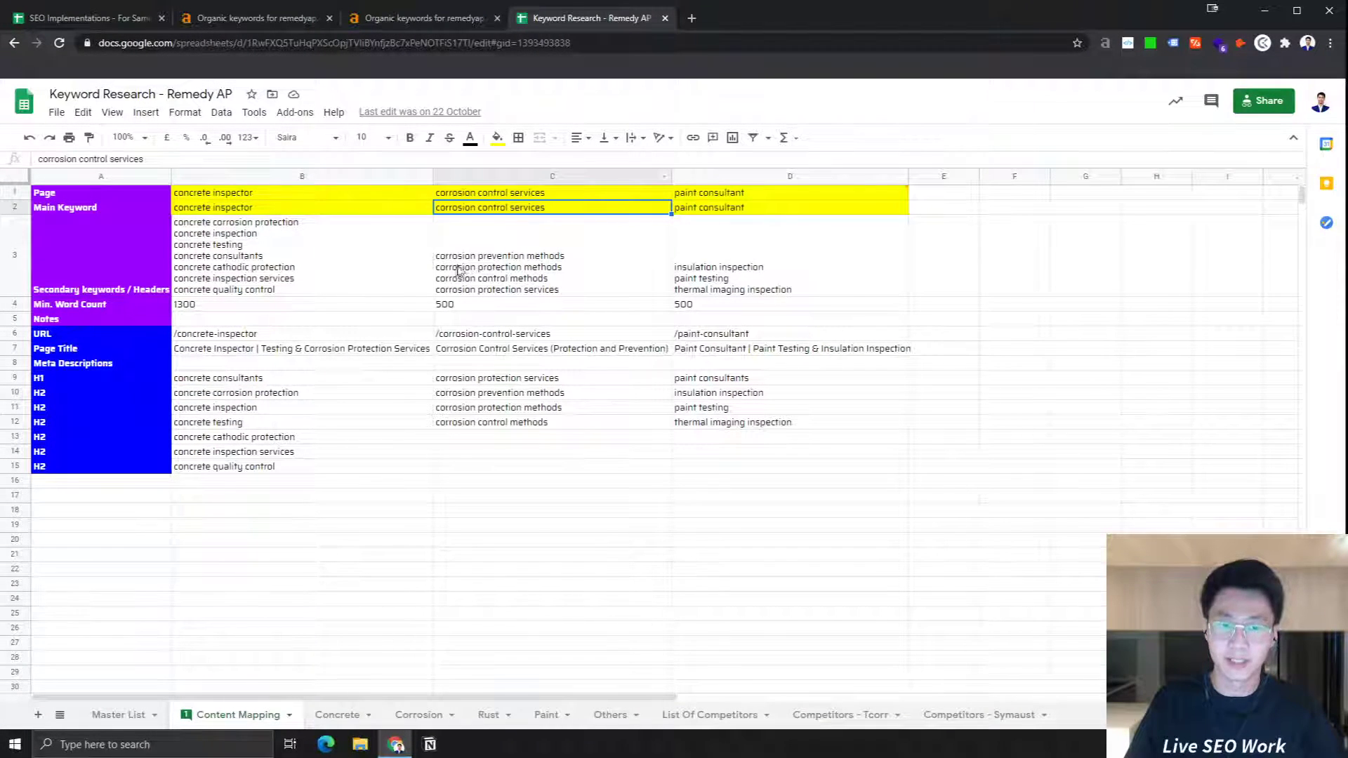
{"action": "left_click", "coordinate": [443, 18]}
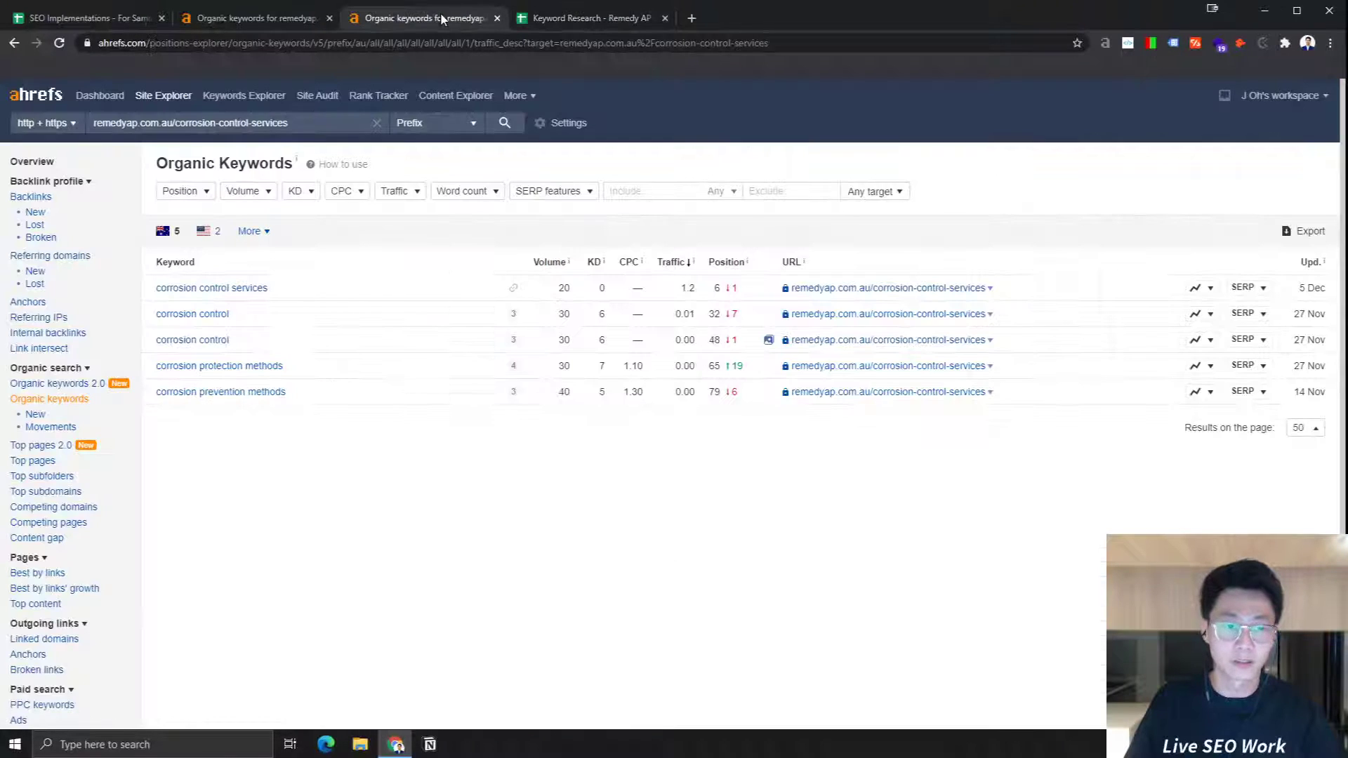
{"action": "left_click_drag", "start_coordinate": [293, 401], "coordinate": [158, 365]}
{"action": "left_click", "coordinate": [319, 388]}
{"action": "left_click_drag", "start_coordinate": [319, 393], "coordinate": [157, 365]}
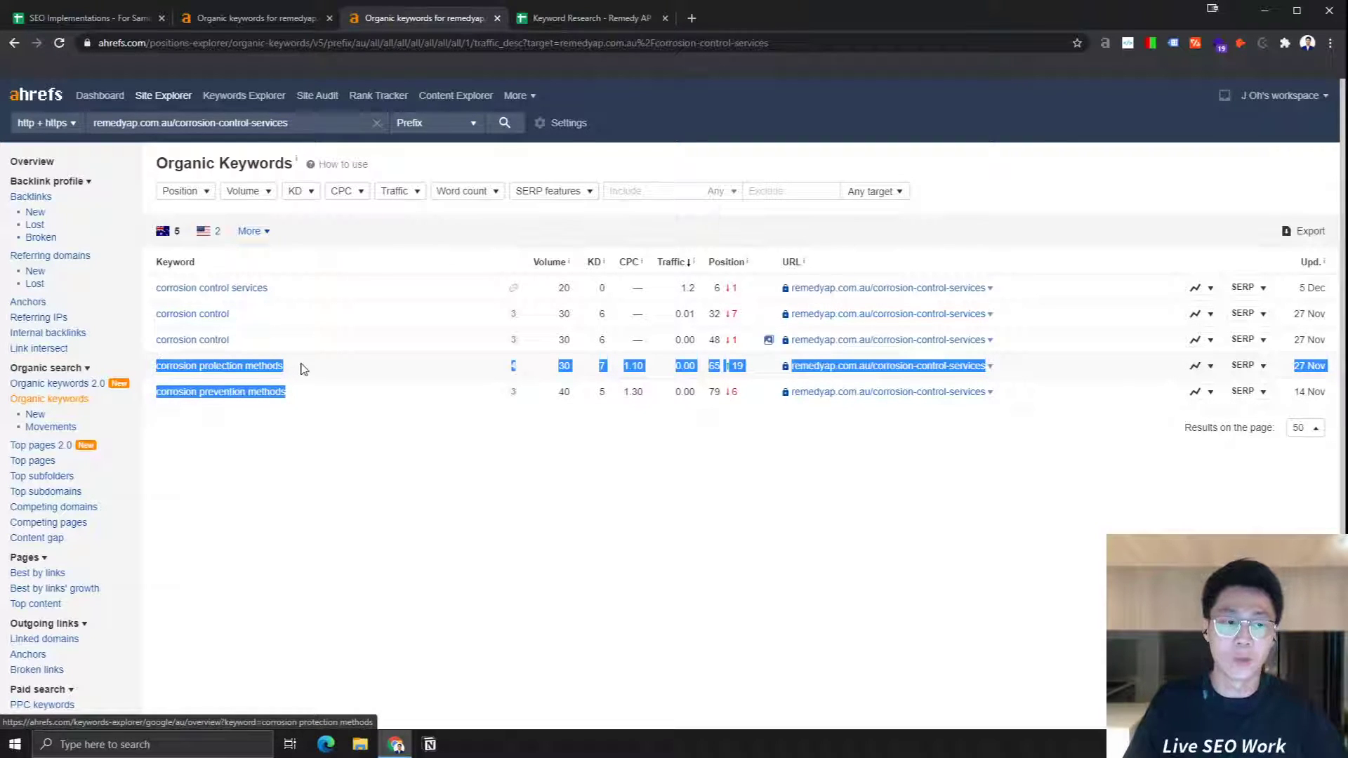
Step: Review the secondary keywords mapped to the corrosion control services page in the spreadsheet, highlighting corrosion protection services
{"action": "left_click", "coordinate": [570, 18]}
{"action": "double_click", "coordinate": [513, 264]}
{"action": "left_click_drag", "start_coordinate": [556, 268], "coordinate": [435, 298]}
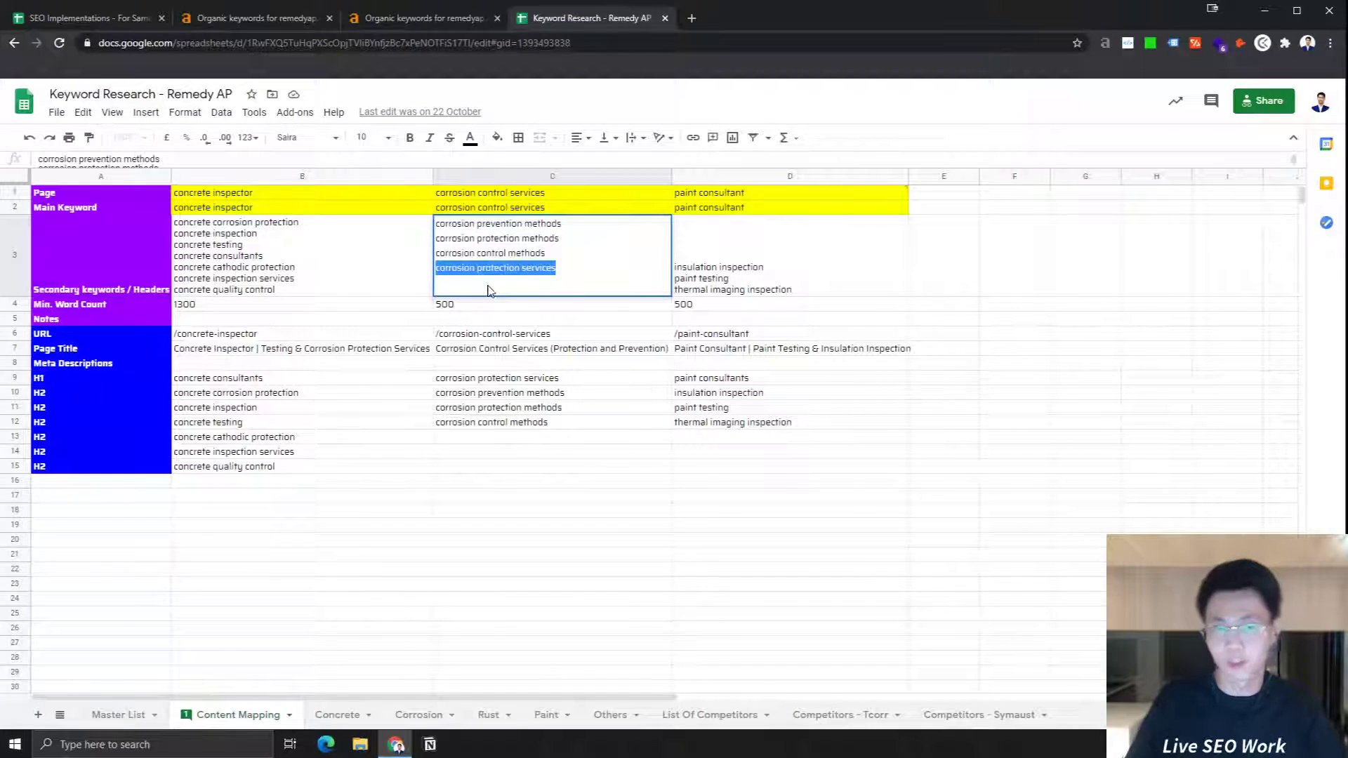
{"action": "left_click", "coordinate": [388, 268]}
{"action": "left_click", "coordinate": [500, 258]}
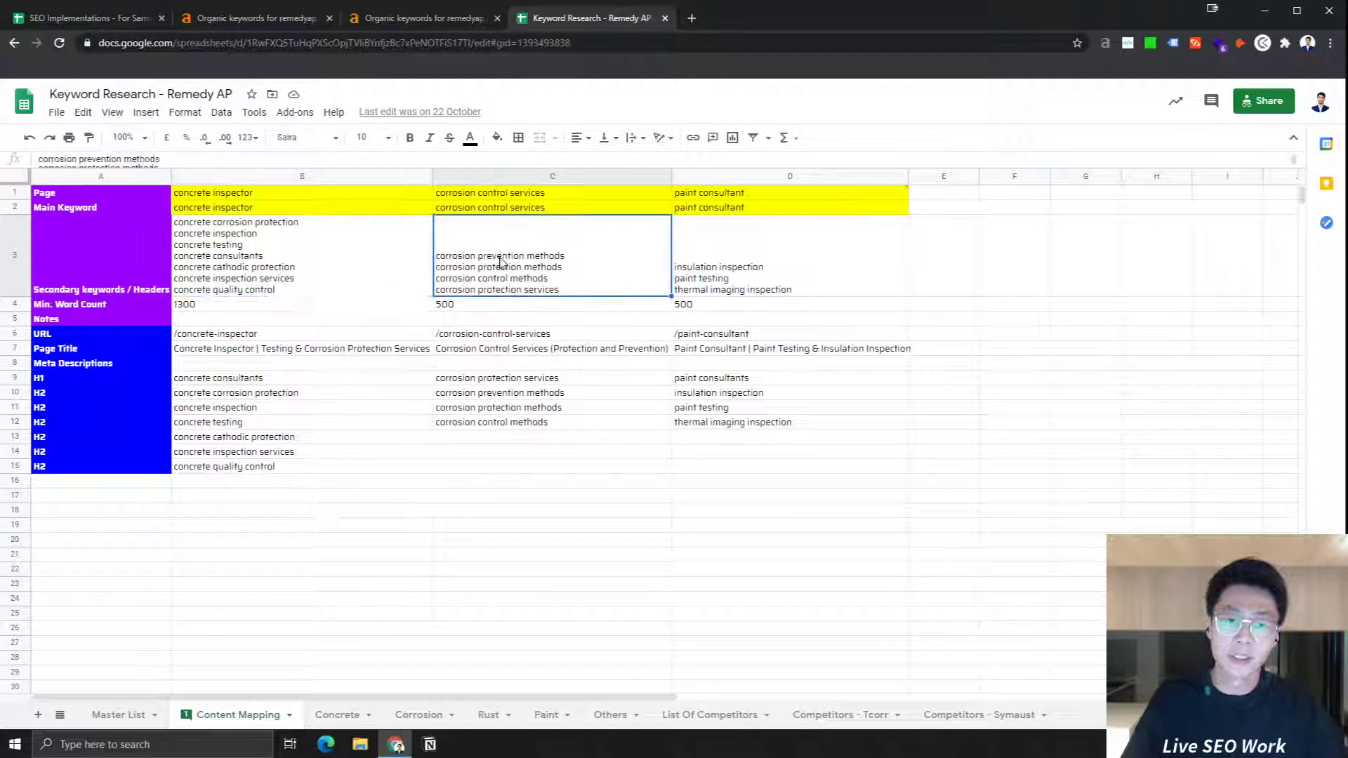
Step: Compare the corrosion control services page's Ahrefs keywords with the whole domain's organic keywords and the Content Mapping sheet
{"action": "left_click", "coordinate": [453, 25]}
{"action": "left_click", "coordinate": [362, 500]}
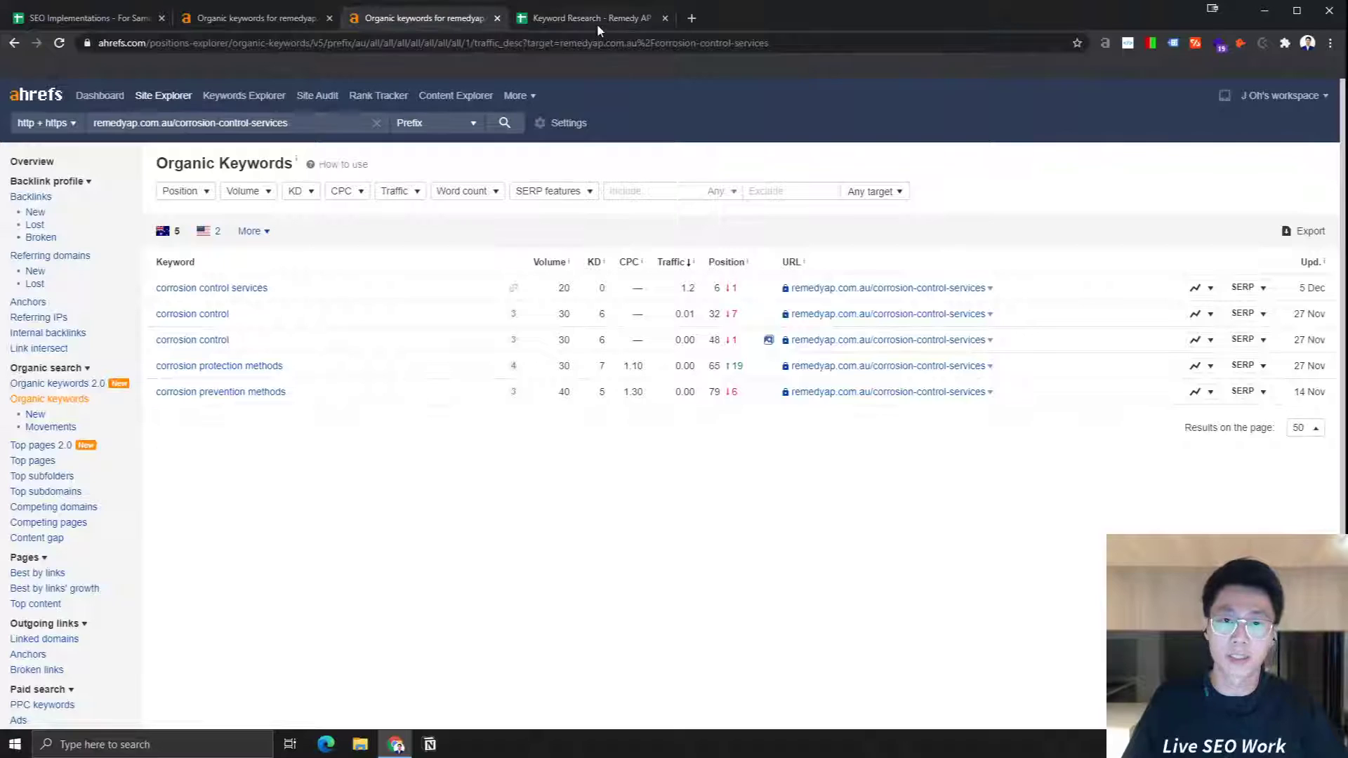
{"action": "left_click", "coordinate": [597, 21]}
{"action": "left_click", "coordinate": [261, 21]}
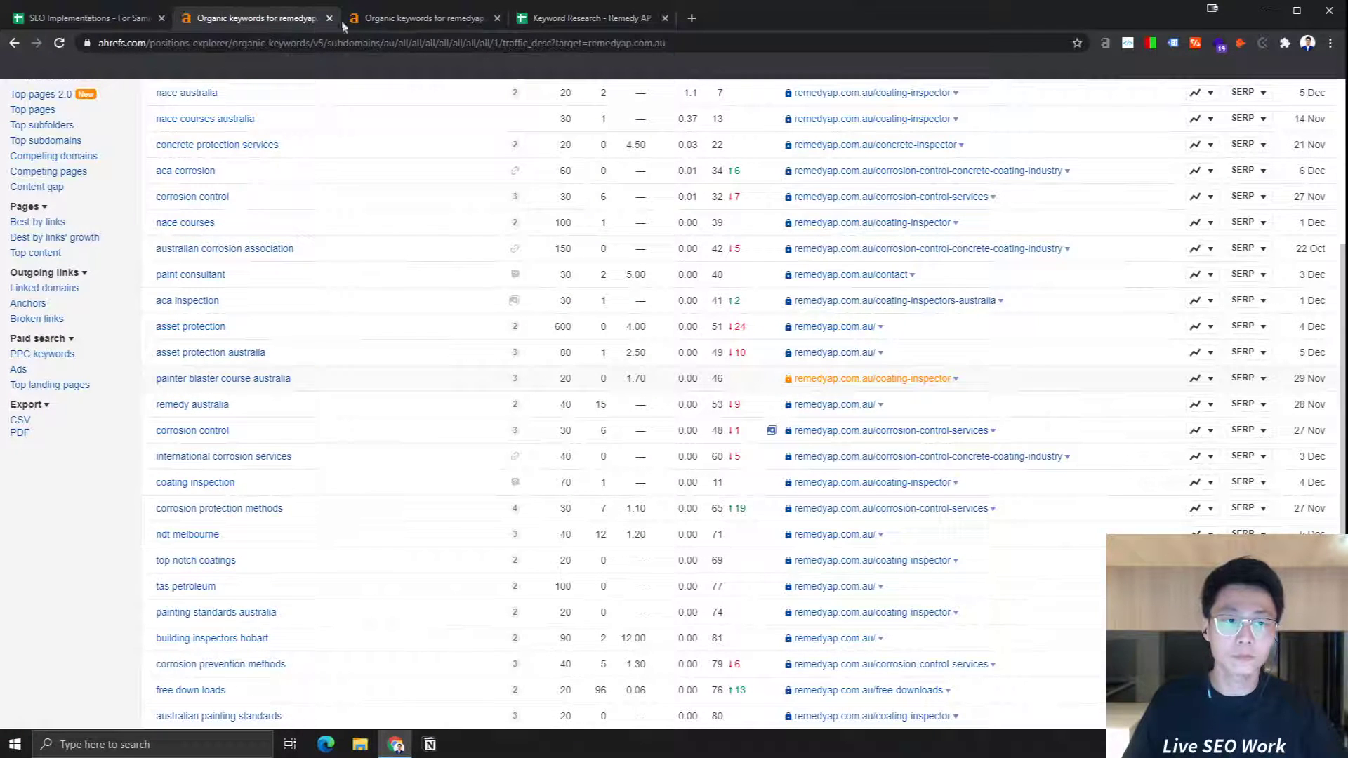
{"action": "left_click", "coordinate": [397, 21]}
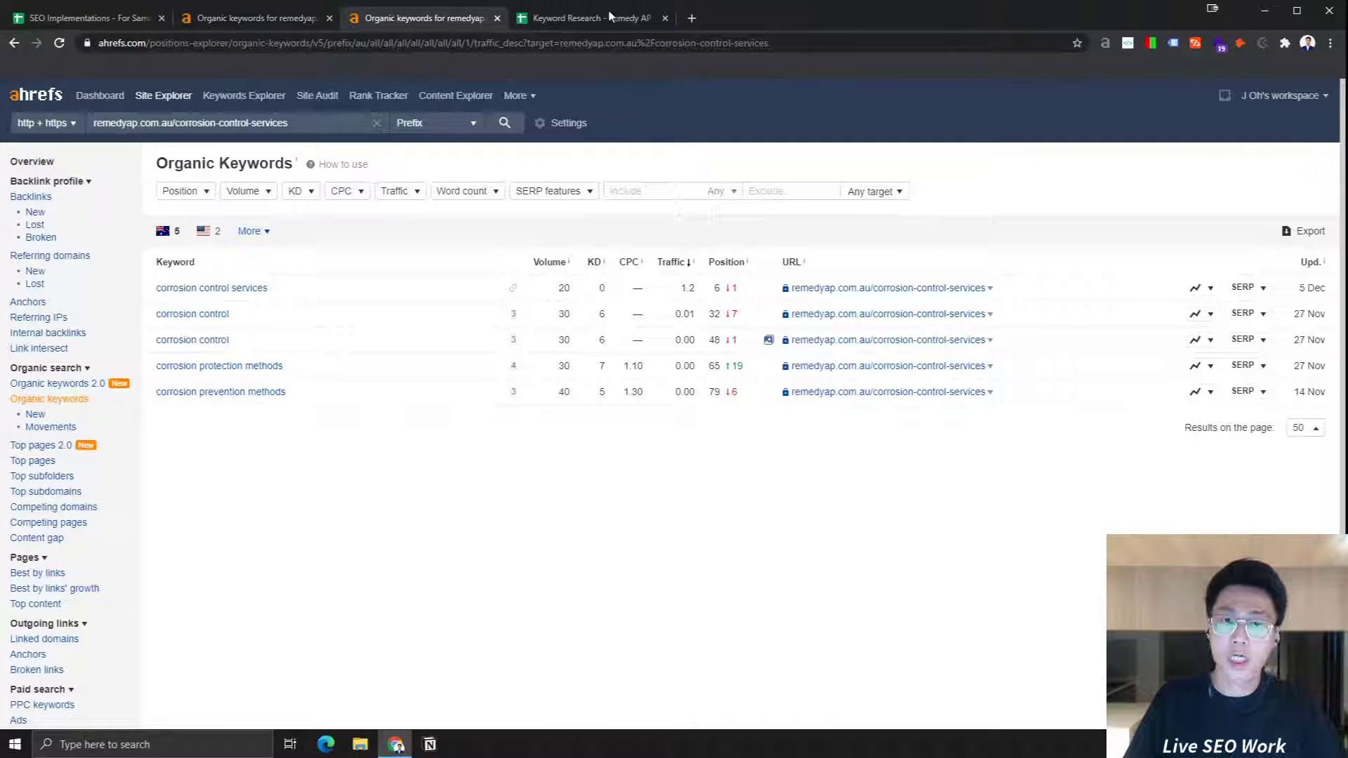
{"action": "left_click", "coordinate": [608, 18]}
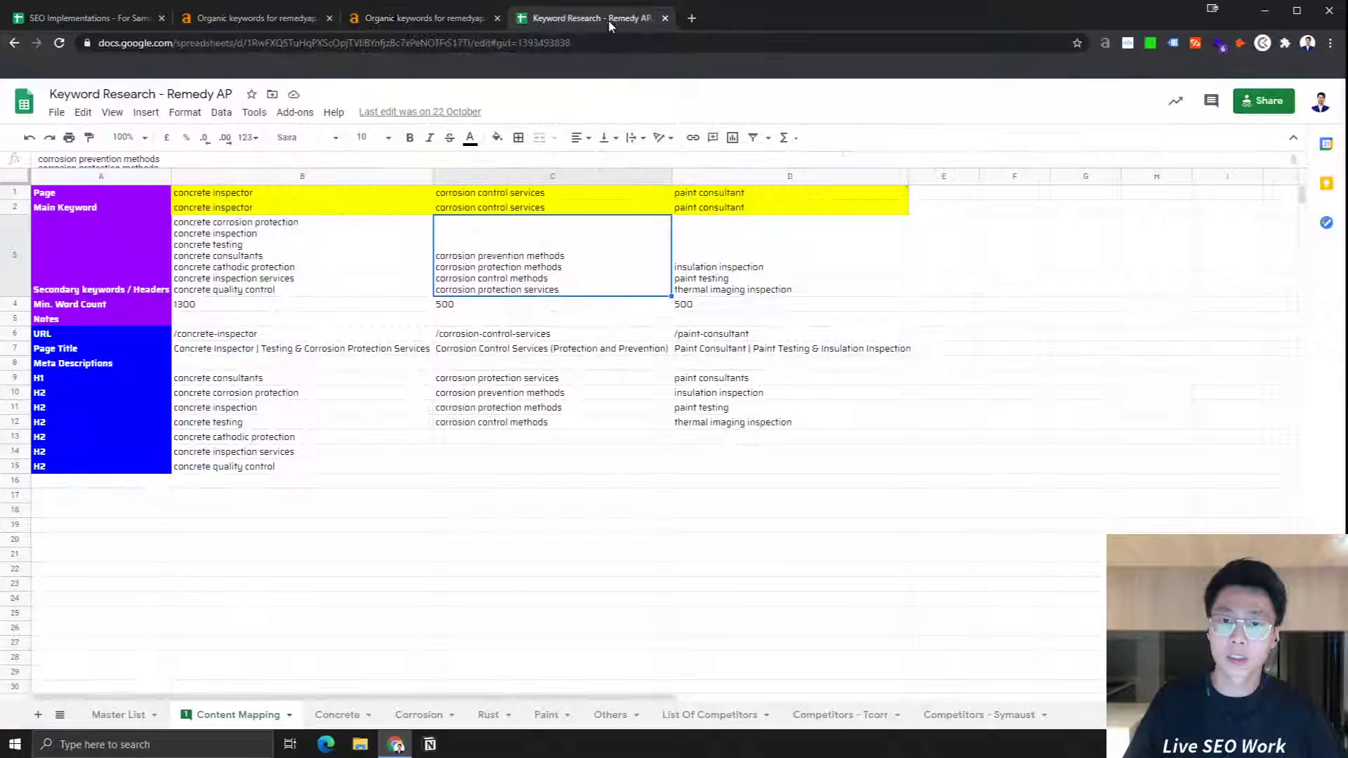
Step: Copy the /paint-consultant URL from the Content Mapping sheet and look up remedyap.com.au/paint-consultant in Ahrefs Organic Keywords
{"action": "left_click", "coordinate": [698, 286]}
{"action": "left_click", "coordinate": [759, 335]}
{"action": "key", "text": "ctrl+c"}
{"action": "left_click", "coordinate": [367, 28]}
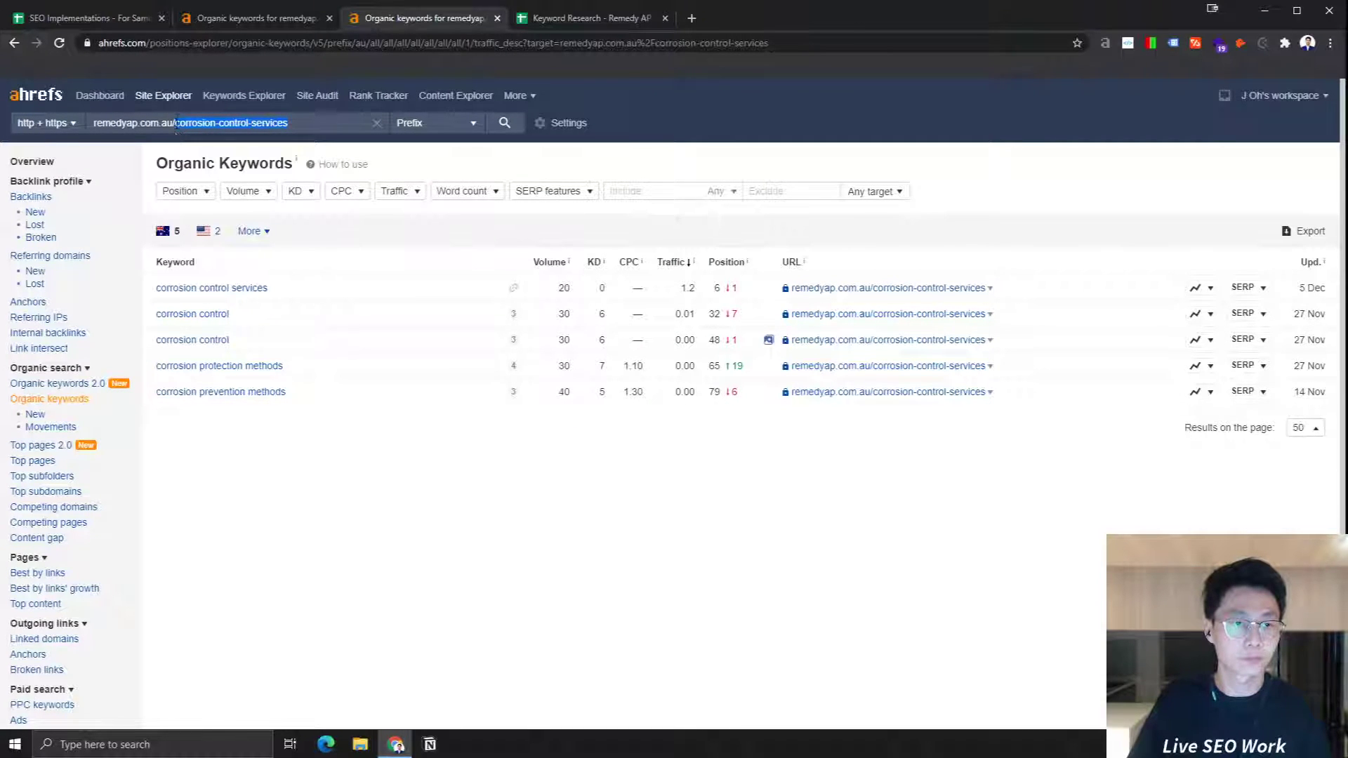
{"action": "left_click_drag", "start_coordinate": [239, 121], "coordinate": [334, 121]}
{"action": "key", "text": "ctrl+v"}
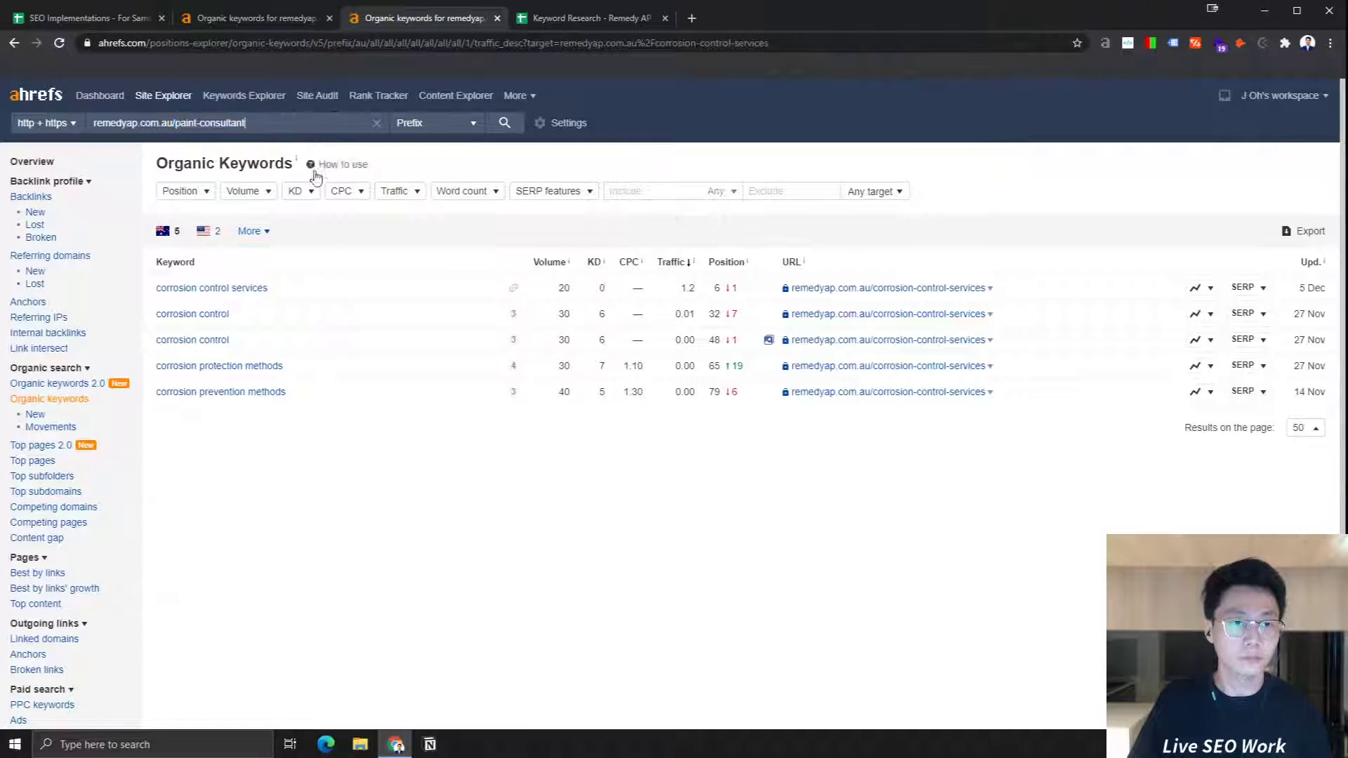
{"action": "left_click", "coordinate": [504, 123]}
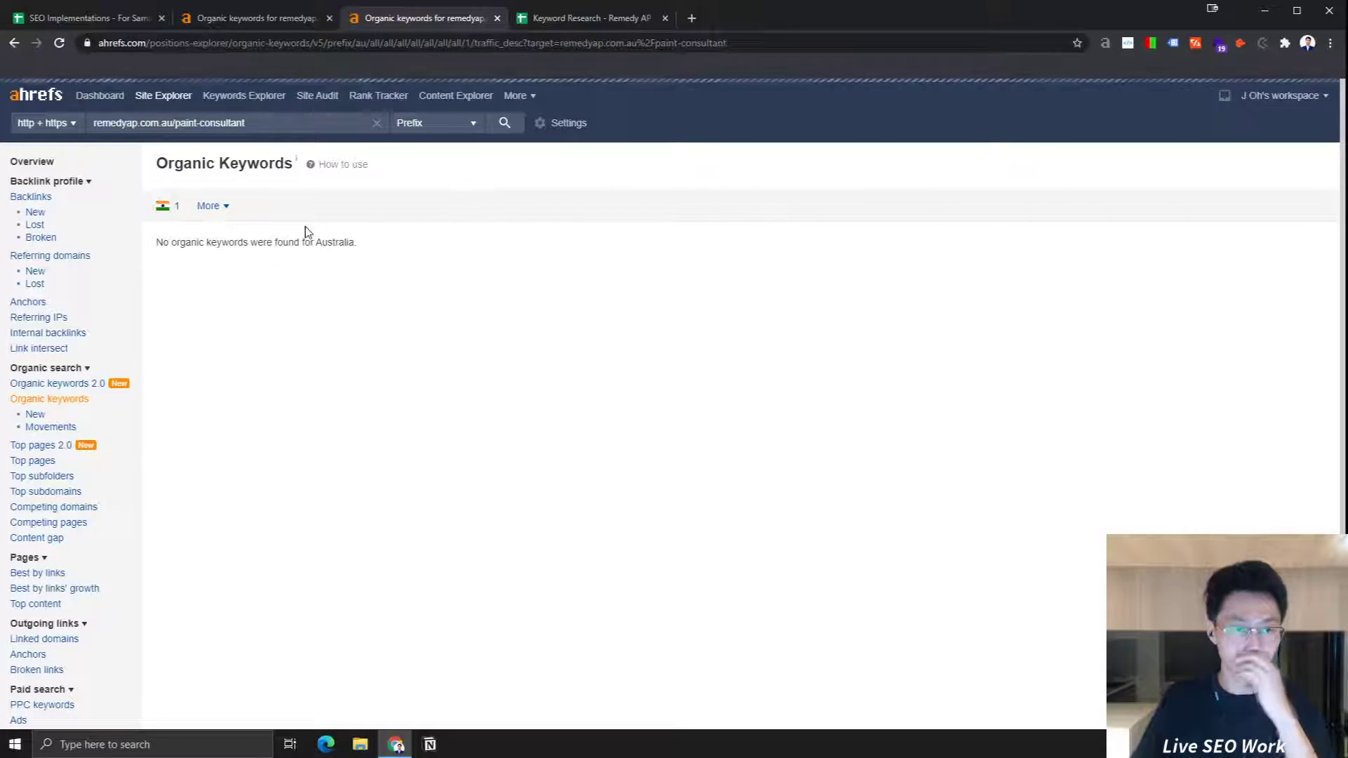
Step: Set the paint consultant lookup to exact URL mode and open the page's organic keywords from its overview
{"action": "left_click", "coordinate": [221, 207]}
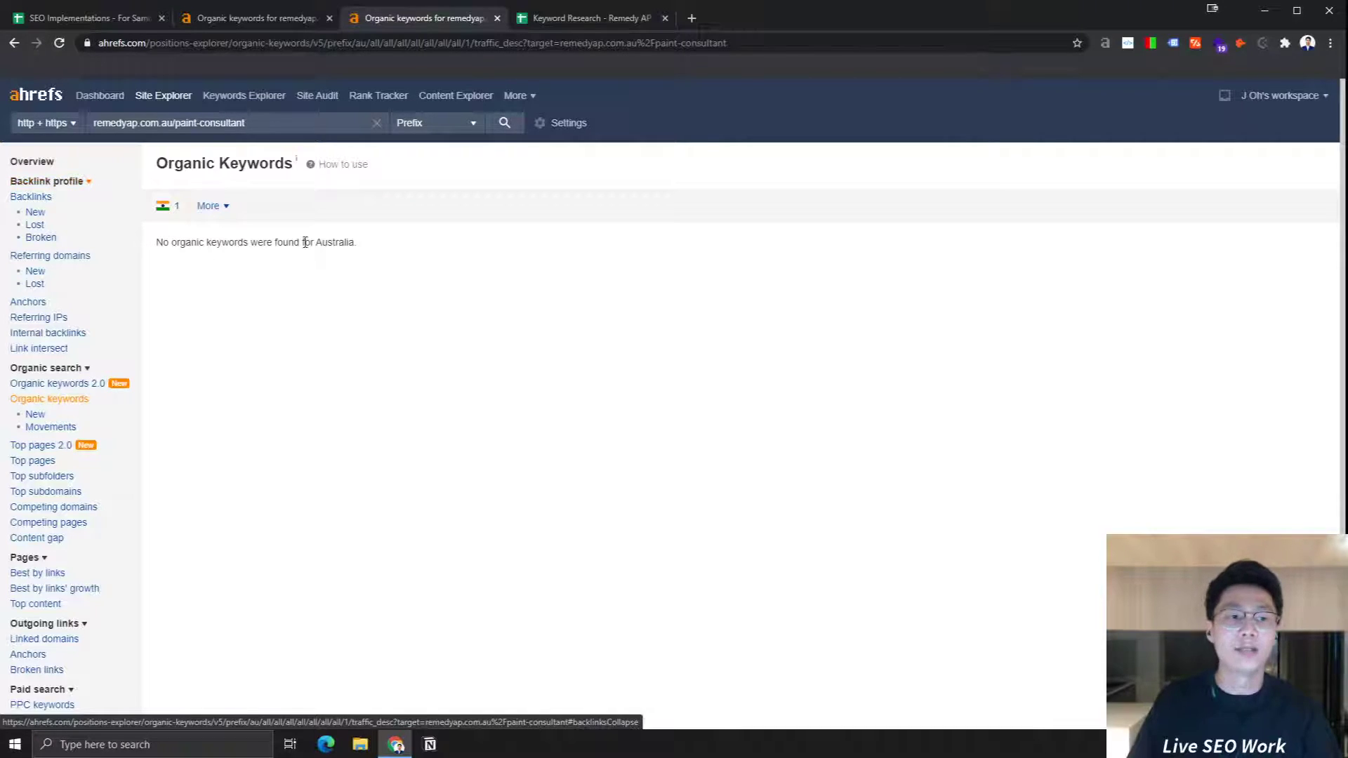
{"action": "left_click", "coordinate": [462, 125]}
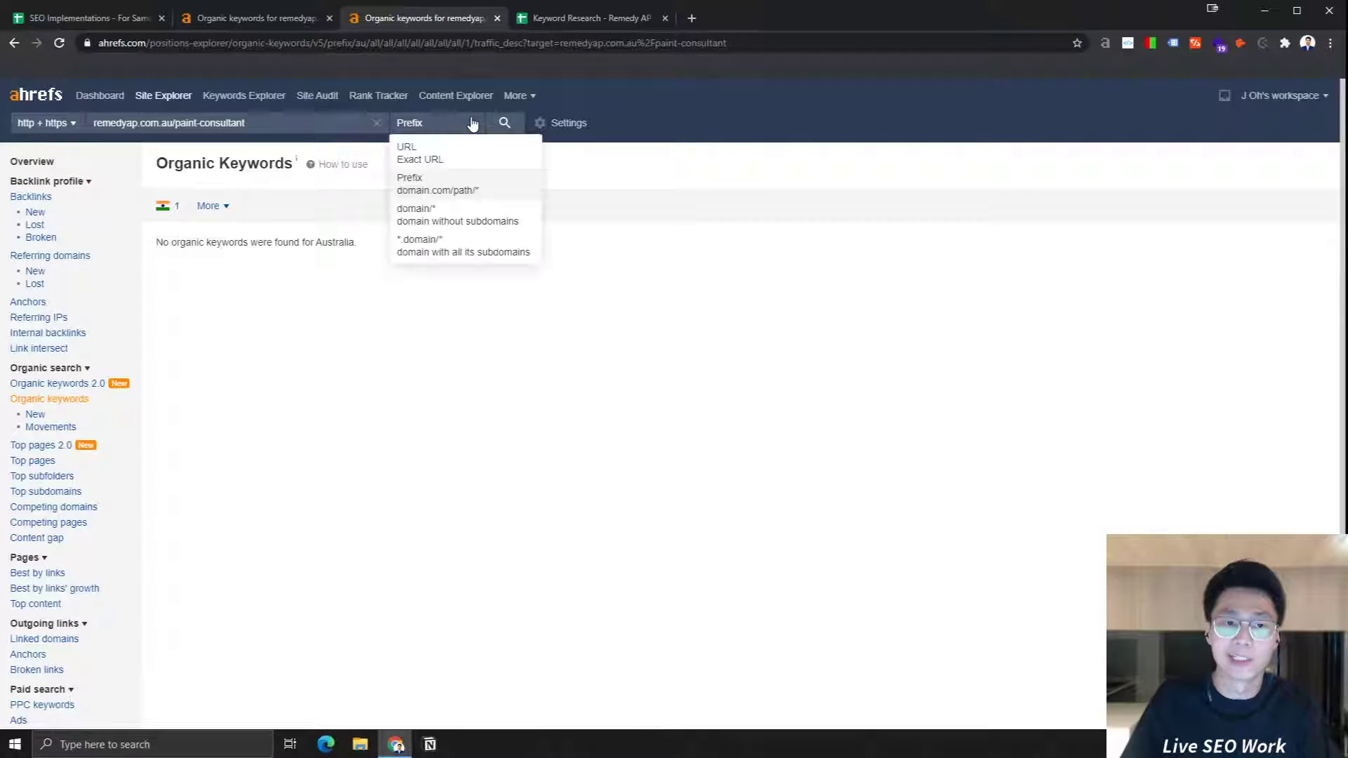
{"action": "left_click", "coordinate": [418, 152]}
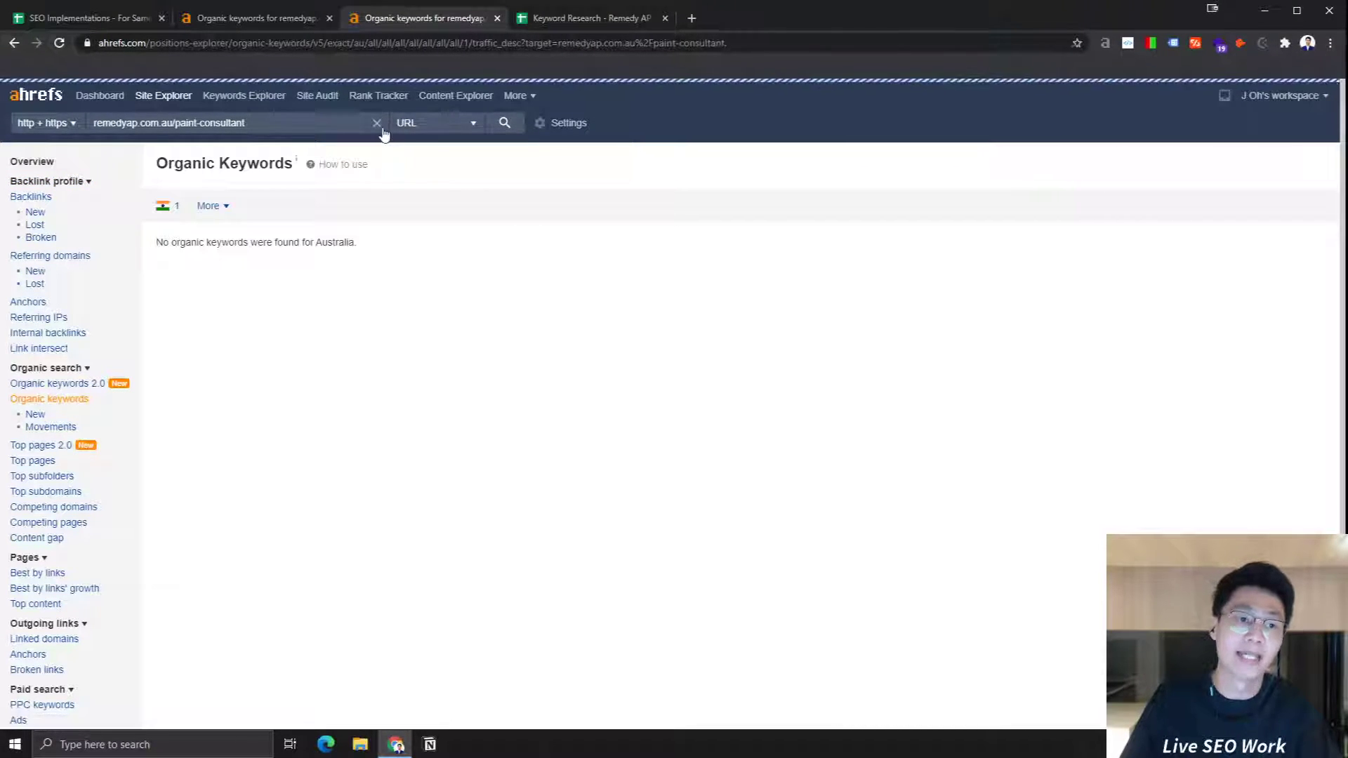
{"action": "left_click", "coordinate": [56, 165]}
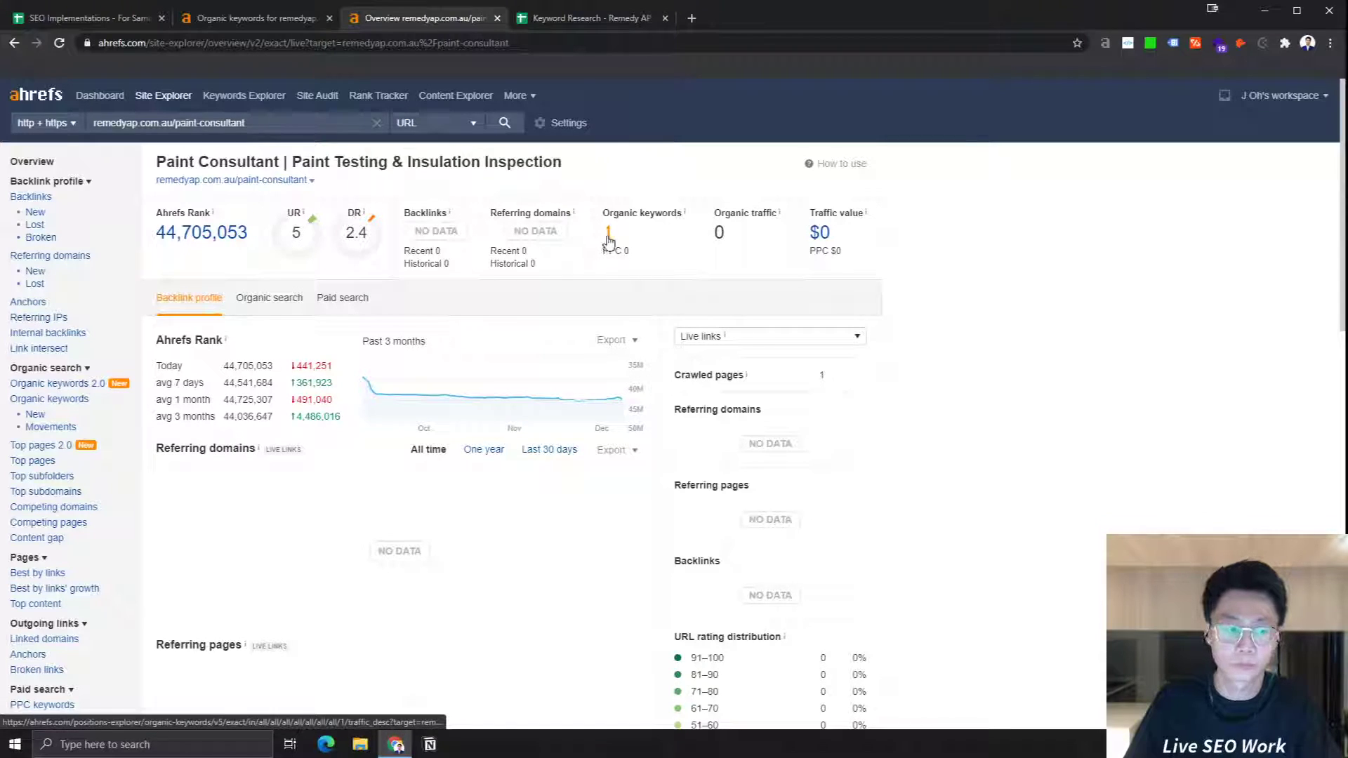
{"action": "left_click", "coordinate": [608, 236]}
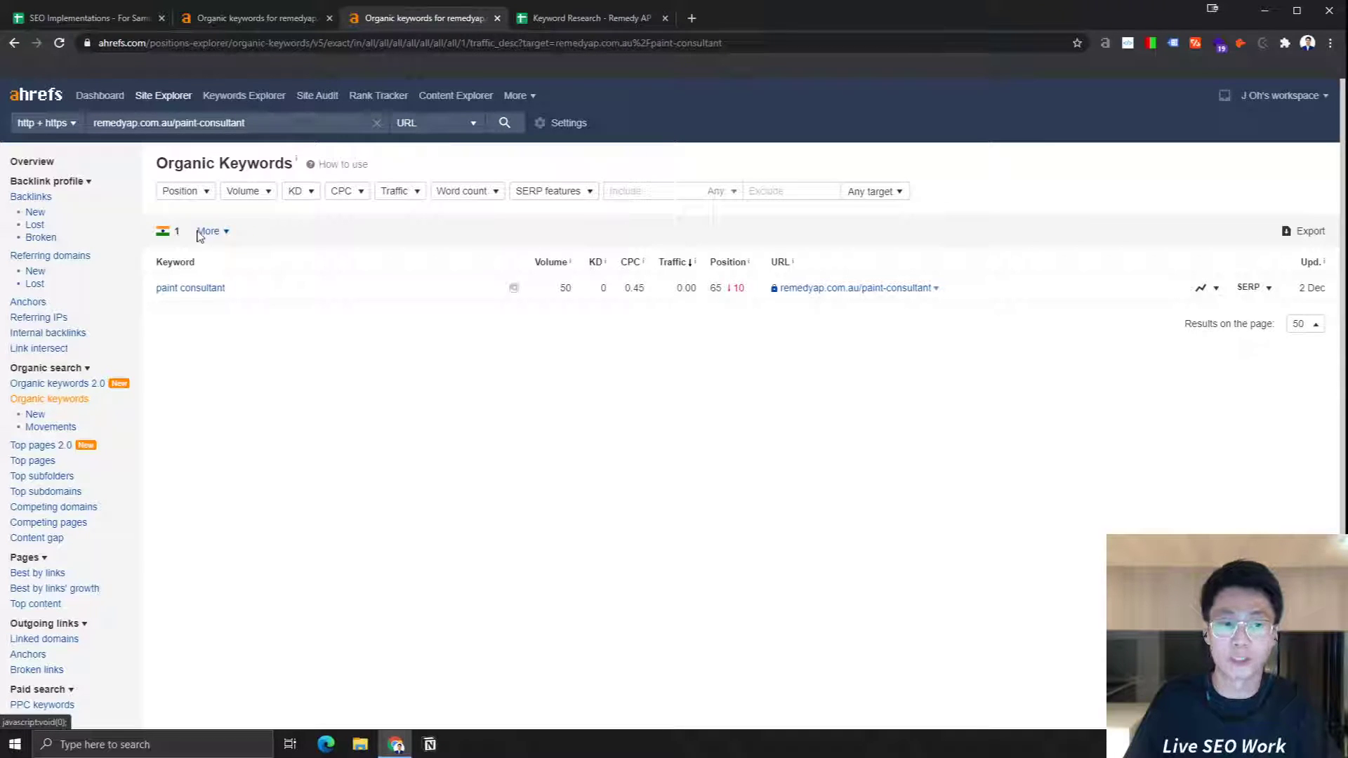
Step: Check the paint consultant page's organic keywords in Ahrefs against its mapped keywords in the Keyword Research sheet
{"action": "left_click", "coordinate": [646, 21]}
{"action": "key", "text": "ctrl+shift+Tab"}
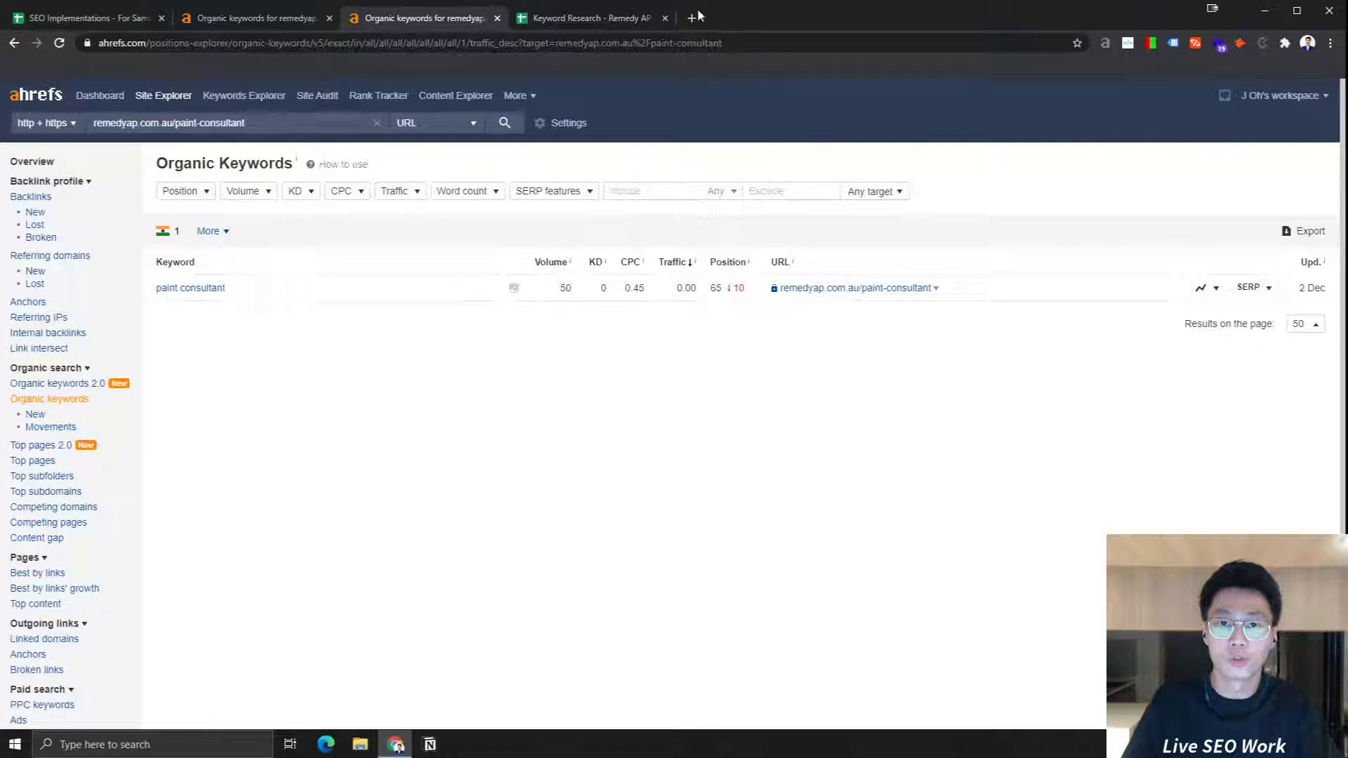
{"action": "key", "text": "ctrl+Tab"}
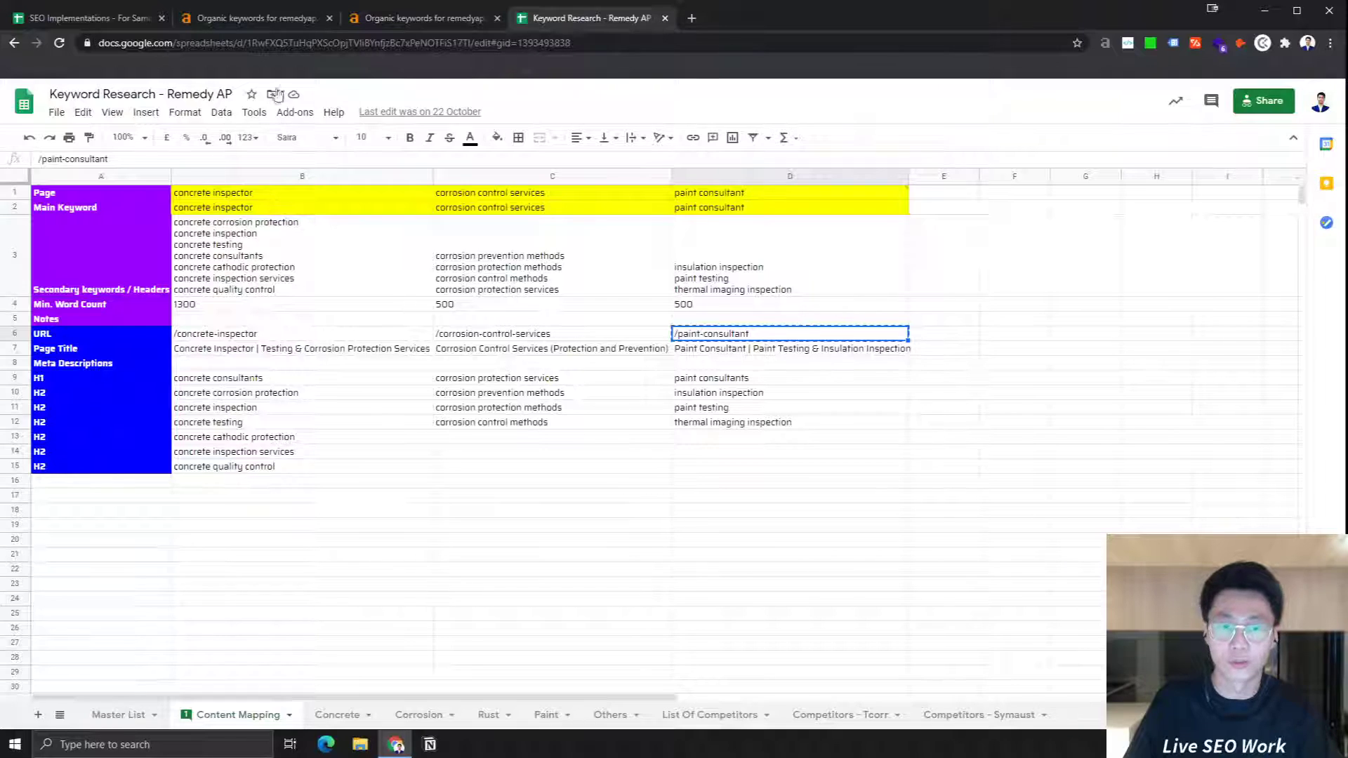
{"action": "left_click", "coordinate": [378, 22]}
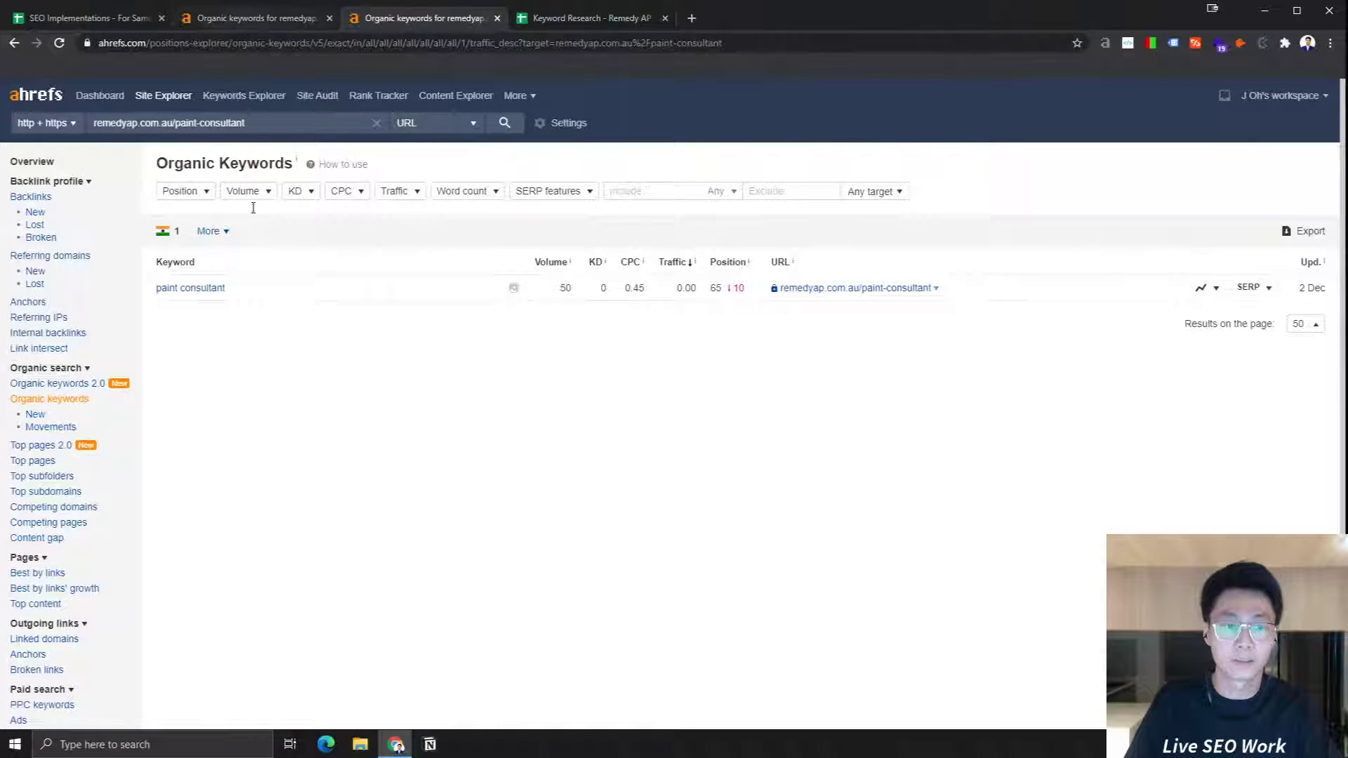
Step: Search Windows for "upwo" and open the best match
{"action": "left_click", "coordinate": [140, 744]}
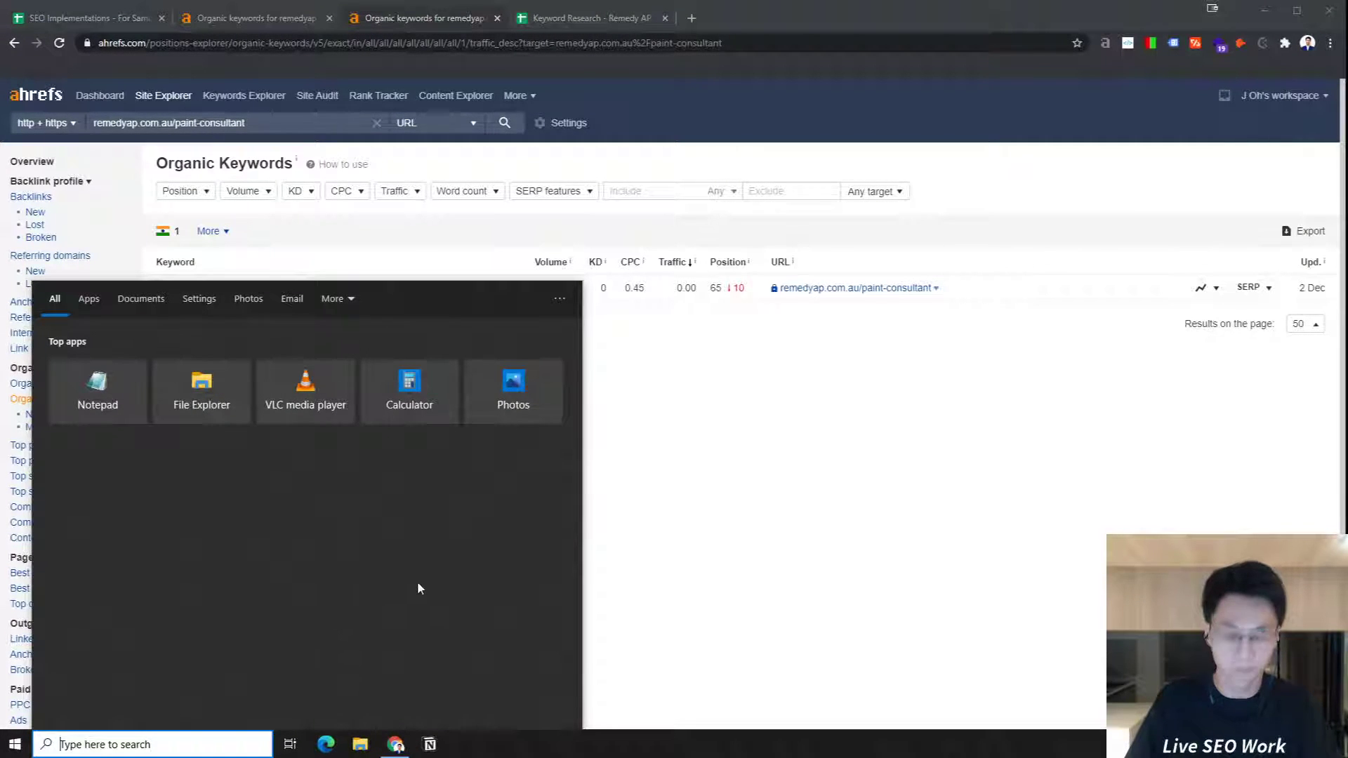
{"action": "type", "text": "u"}
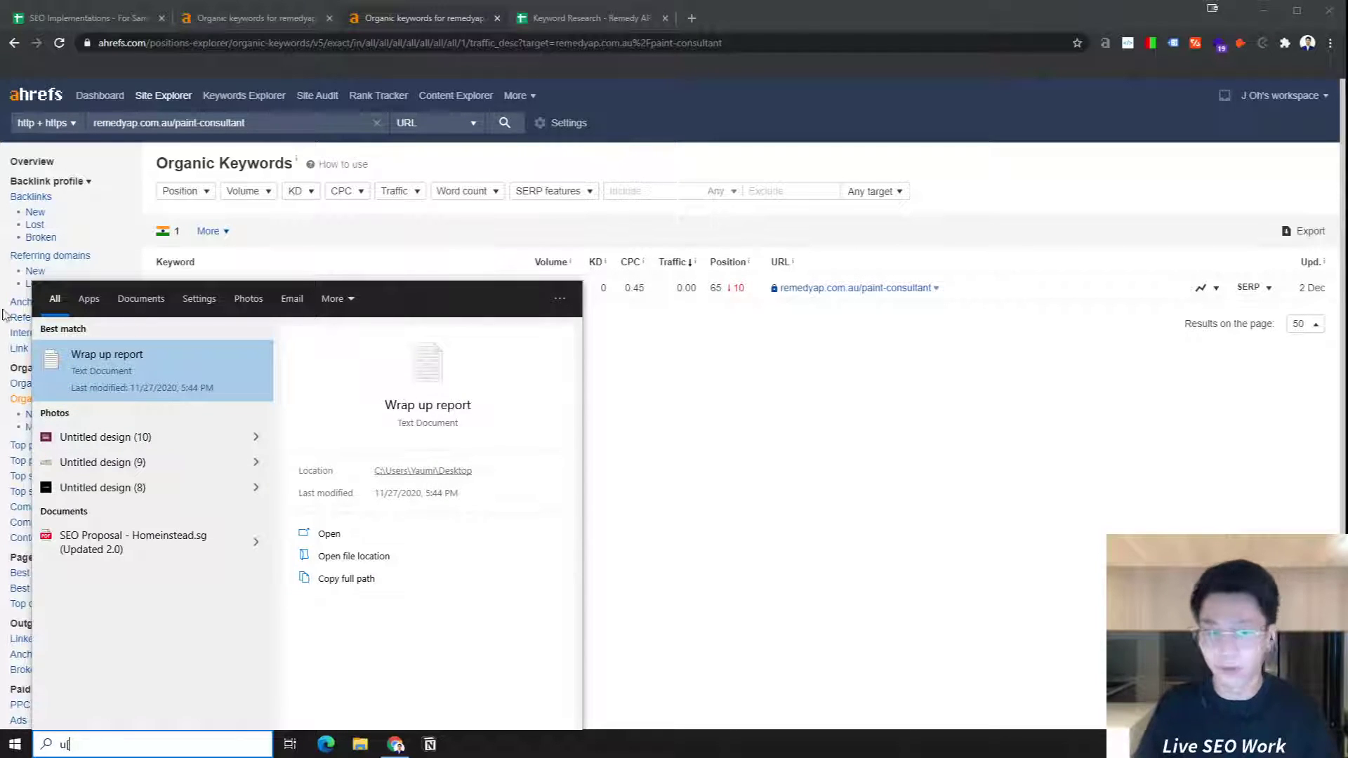
{"action": "key", "text": "Escape"}
{"action": "left_click", "coordinate": [151, 736]}
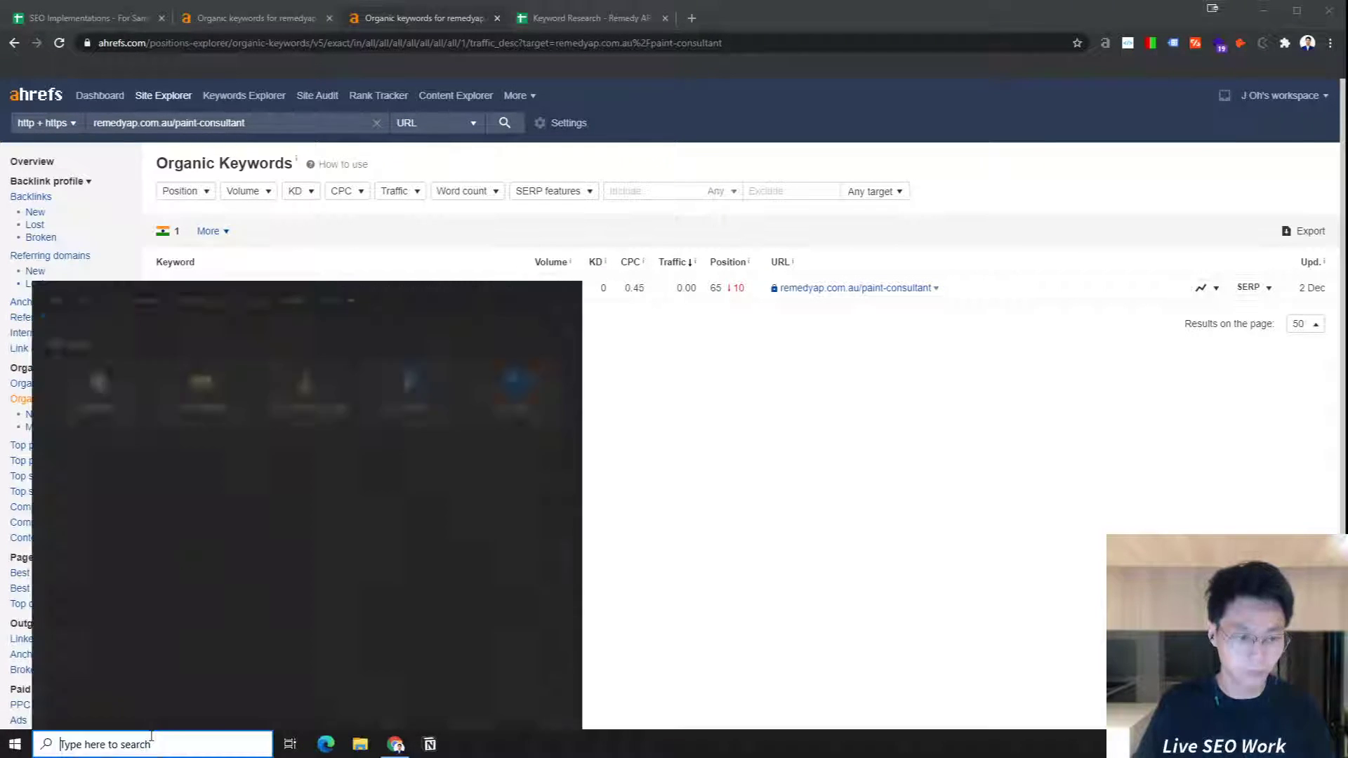
{"action": "type", "text": "upwo"}
{"action": "key", "text": "Return"}
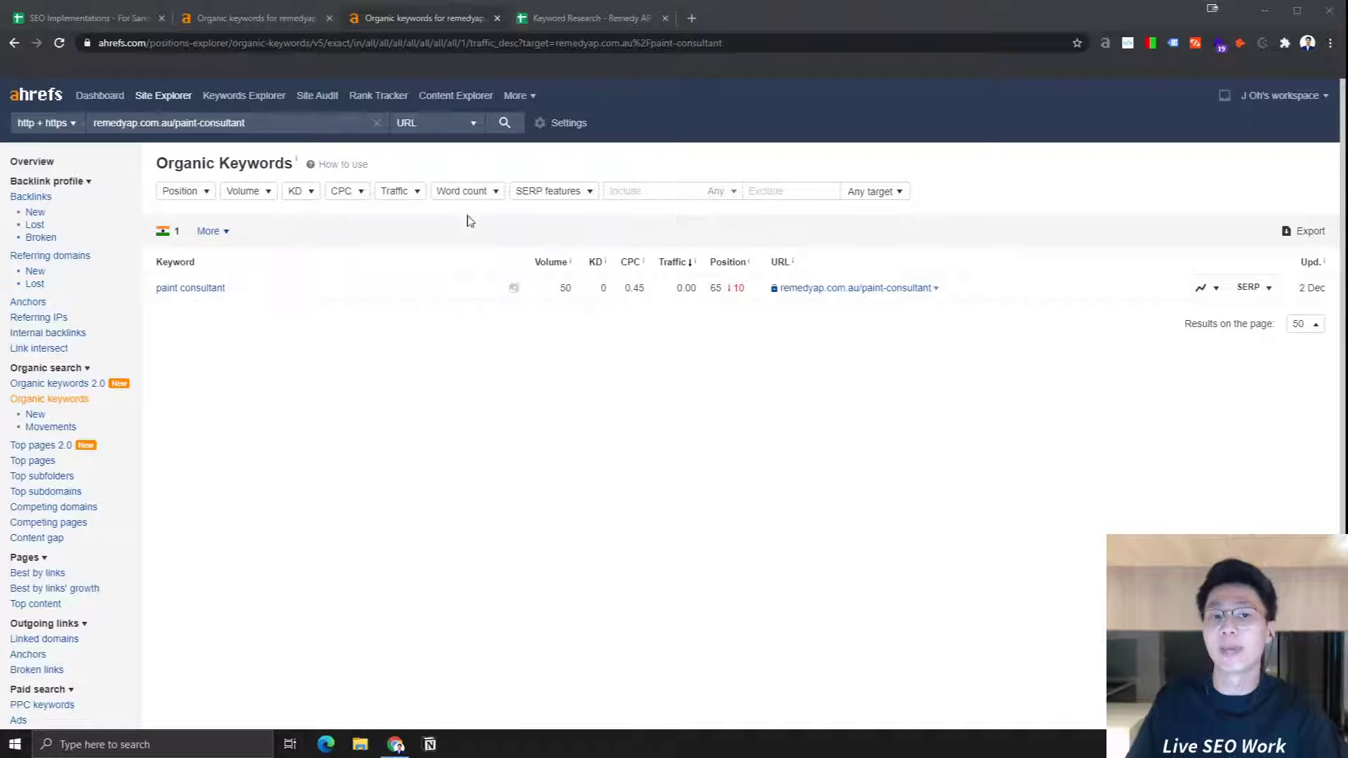
Step: Return to the Content Mapping sheet and examine the URLs of the concrete inspector and corrosion control services pages
{"action": "left_click", "coordinate": [570, 19]}
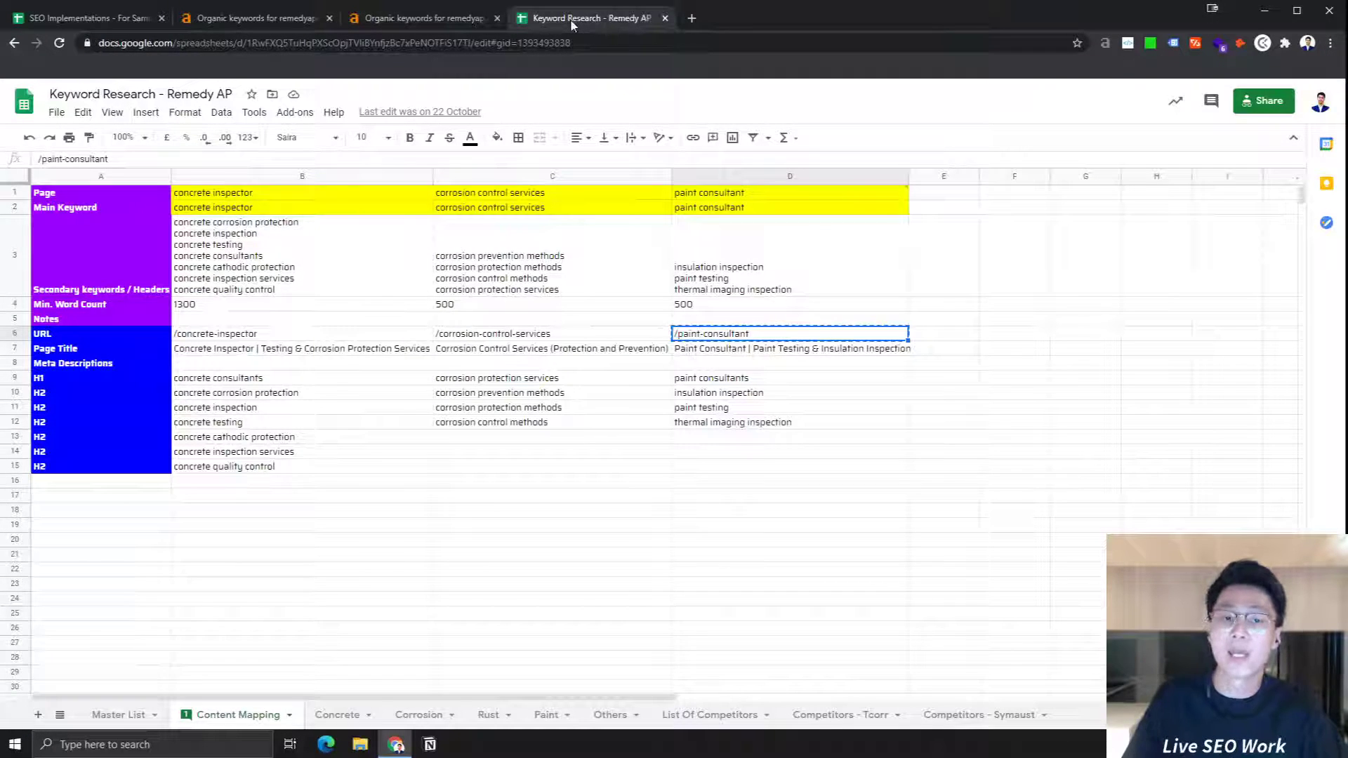
{"action": "left_click", "coordinate": [595, 330]}
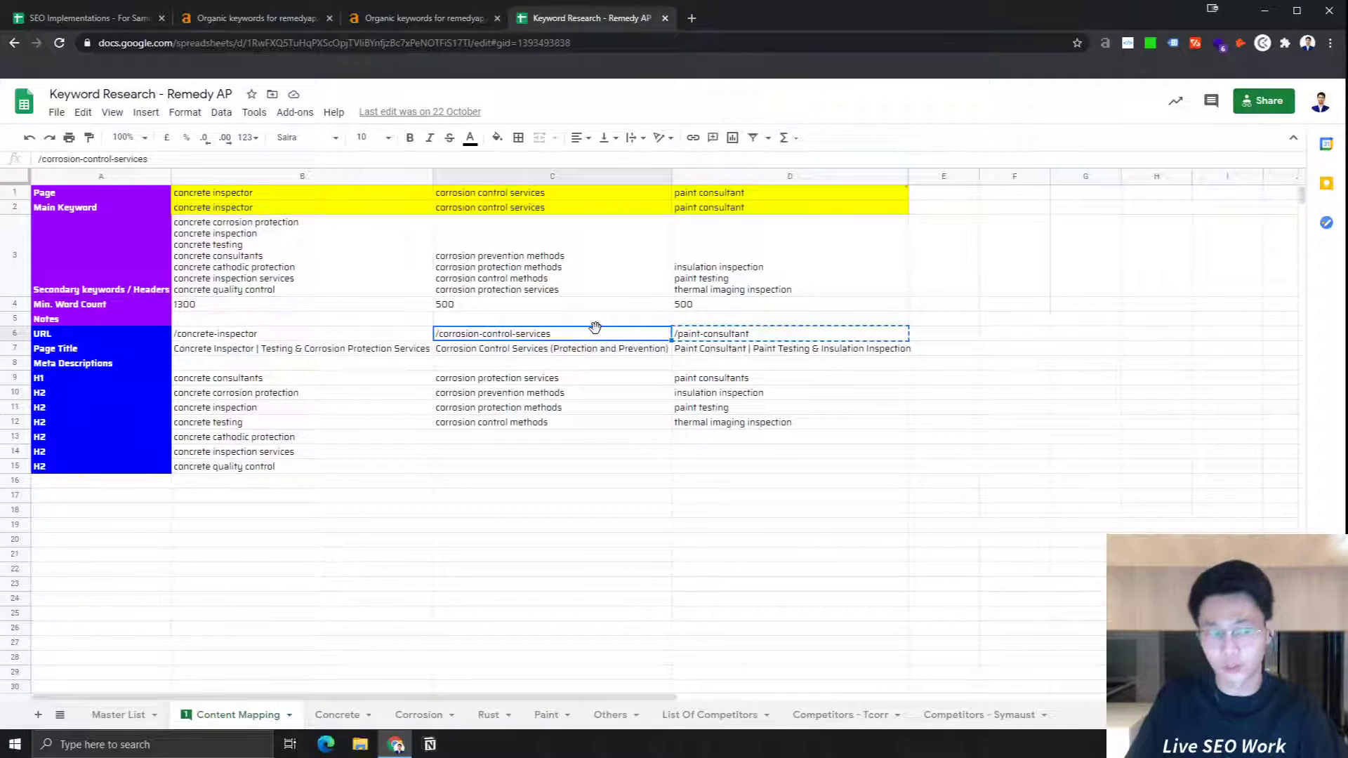
{"action": "left_click", "coordinate": [547, 307]}
{"action": "left_click", "coordinate": [357, 324]}
{"action": "left_click", "coordinate": [276, 337]}
{"action": "left_click", "coordinate": [618, 334]}
Step: Compare the paint consultant page's organic keywords with the whole domain's ranking keywords in Ahrefs and the mapped page URLs
{"action": "left_click", "coordinate": [406, 25]}
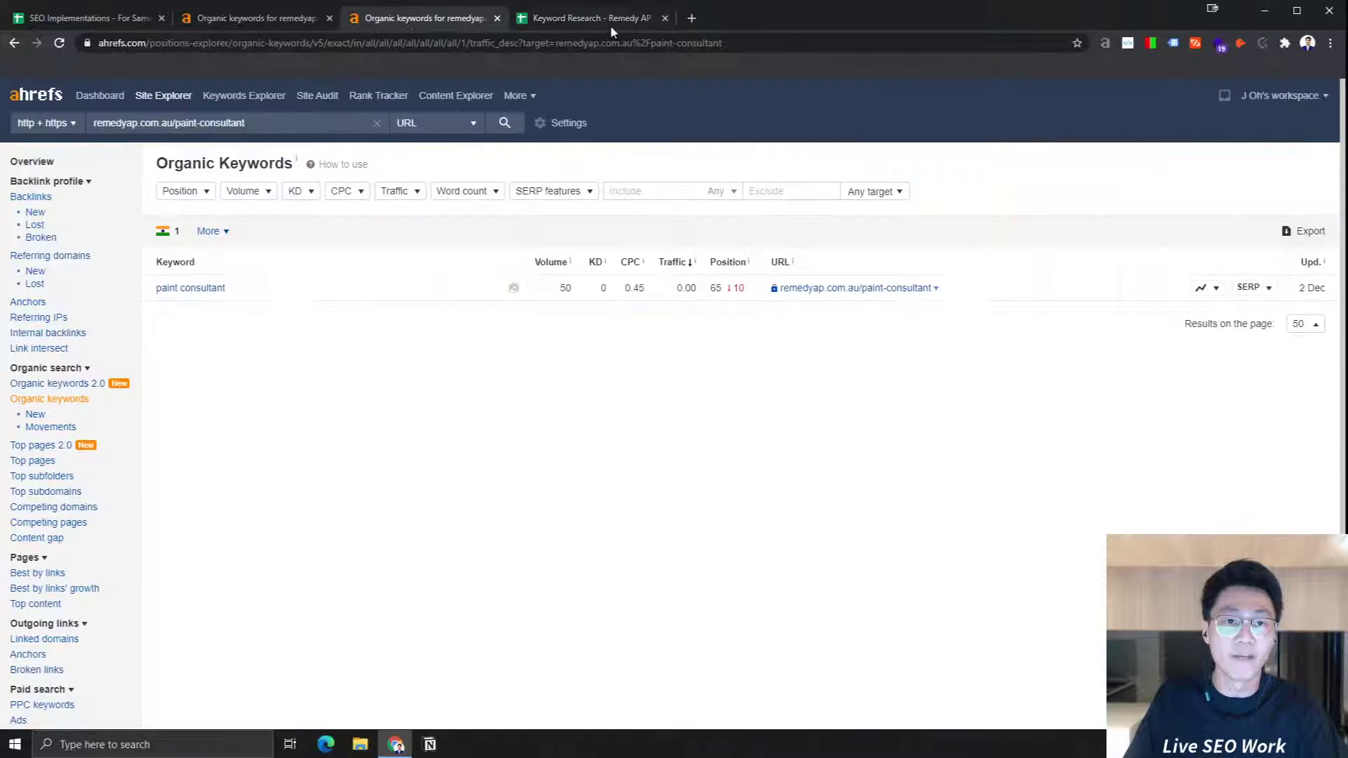
{"action": "left_click", "coordinate": [256, 18]}
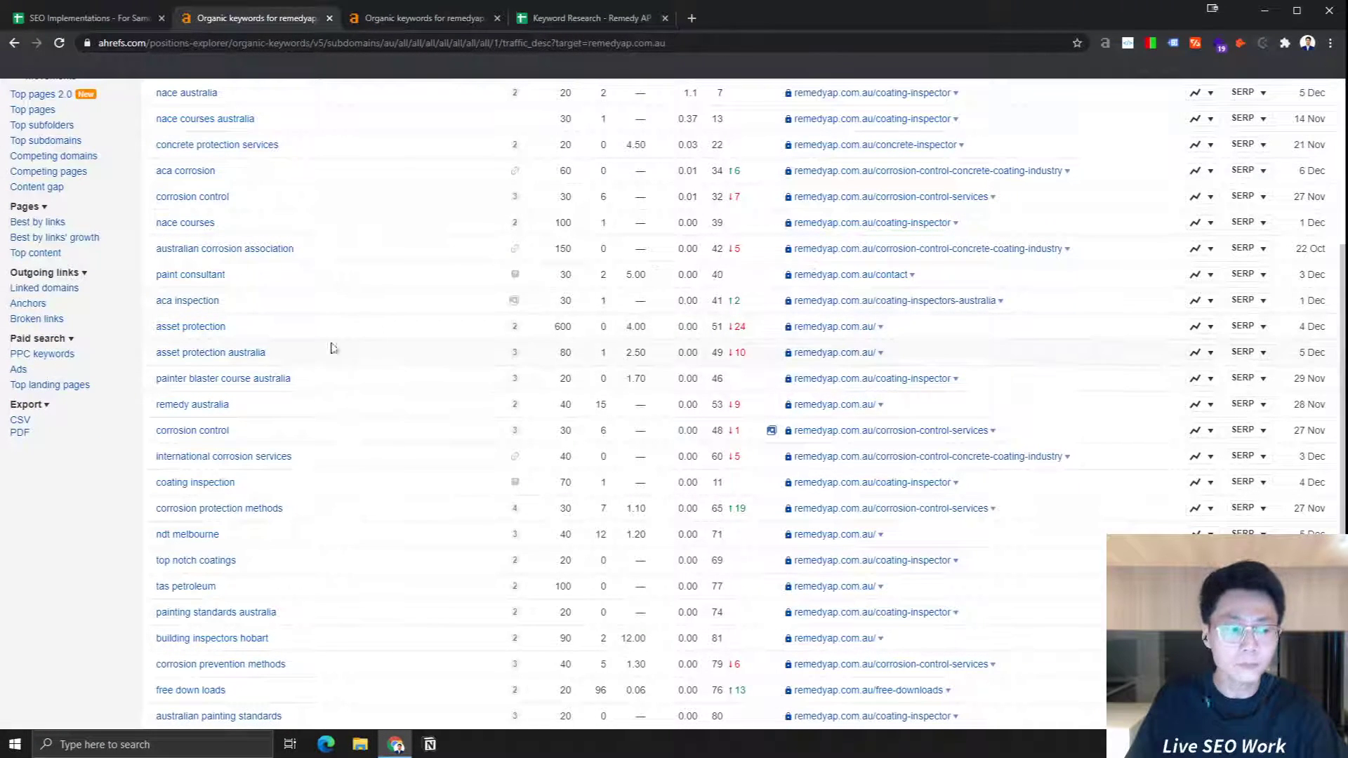
{"action": "left_click", "coordinate": [595, 21]}
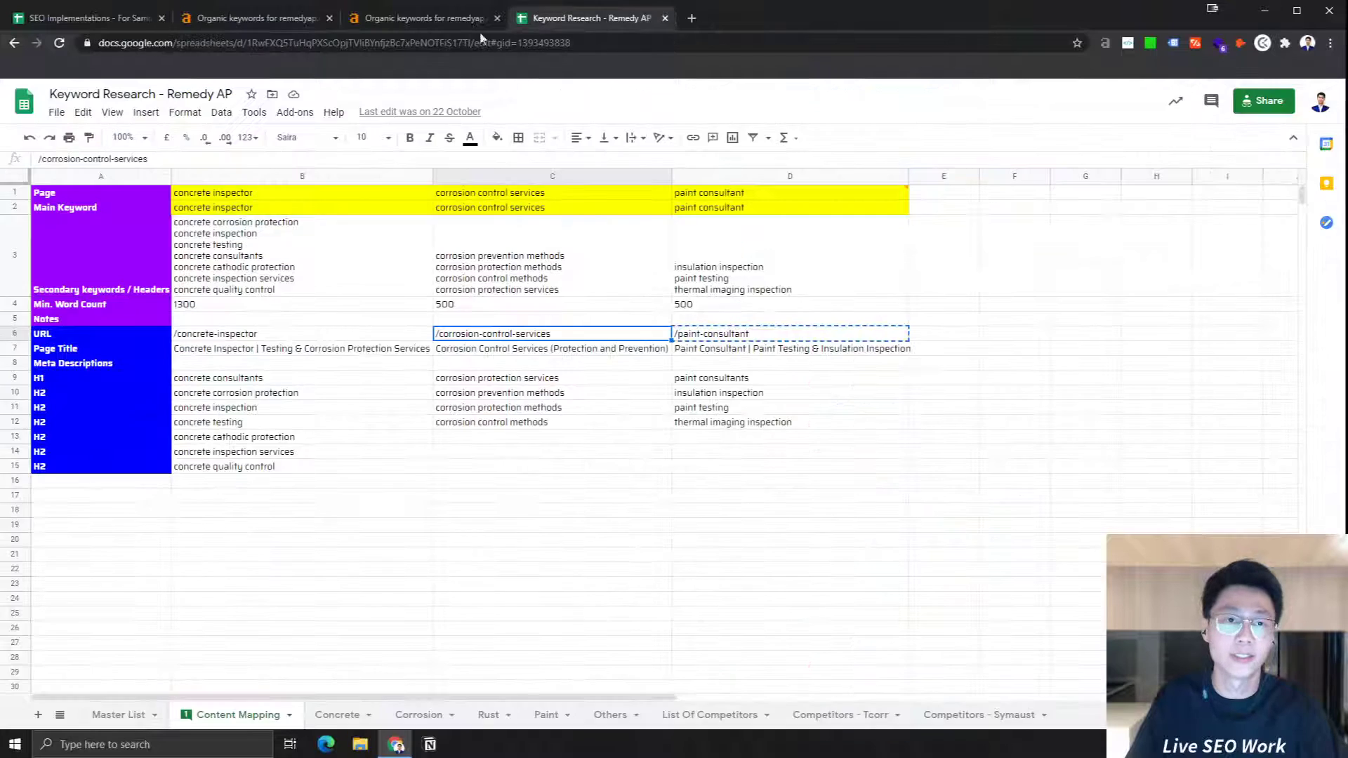
{"action": "left_click", "coordinate": [397, 24]}
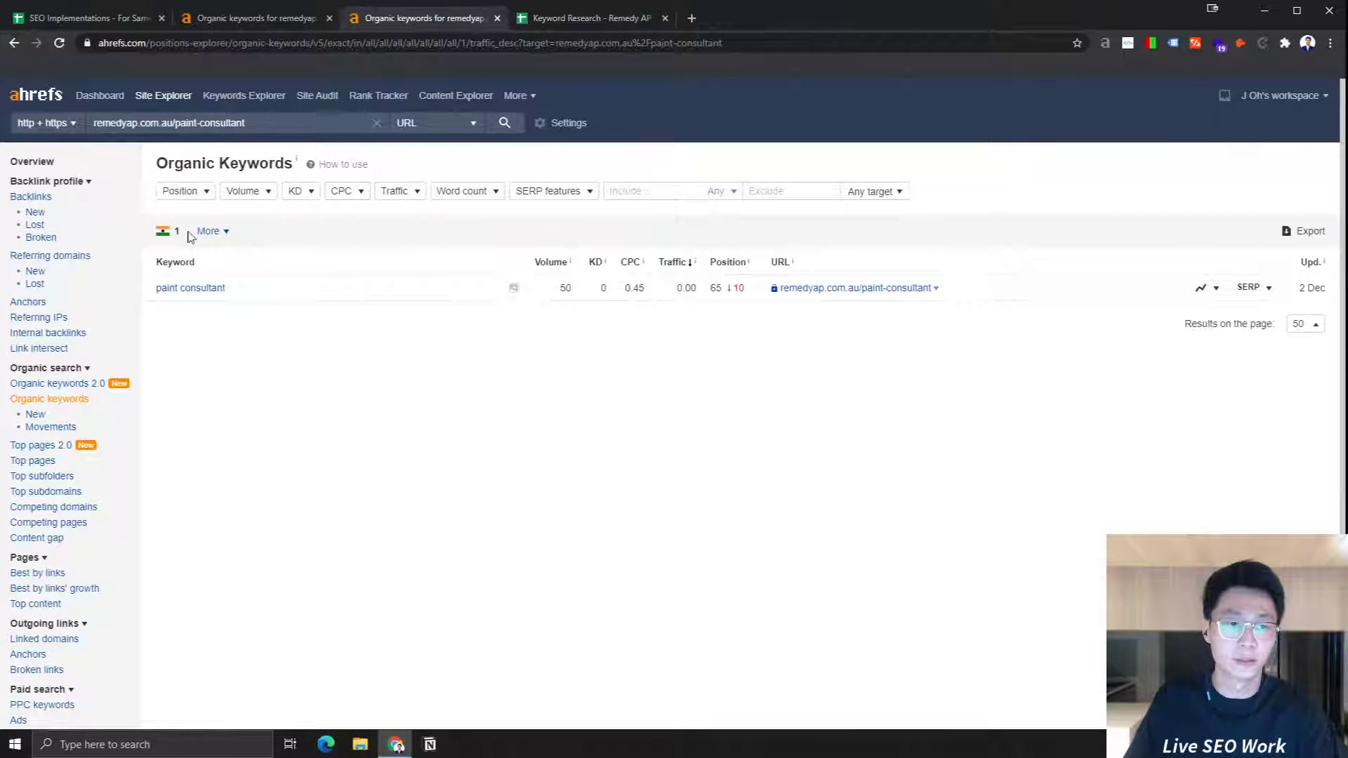
{"action": "left_click", "coordinate": [294, 23]}
{"action": "left_click", "coordinate": [400, 20]}
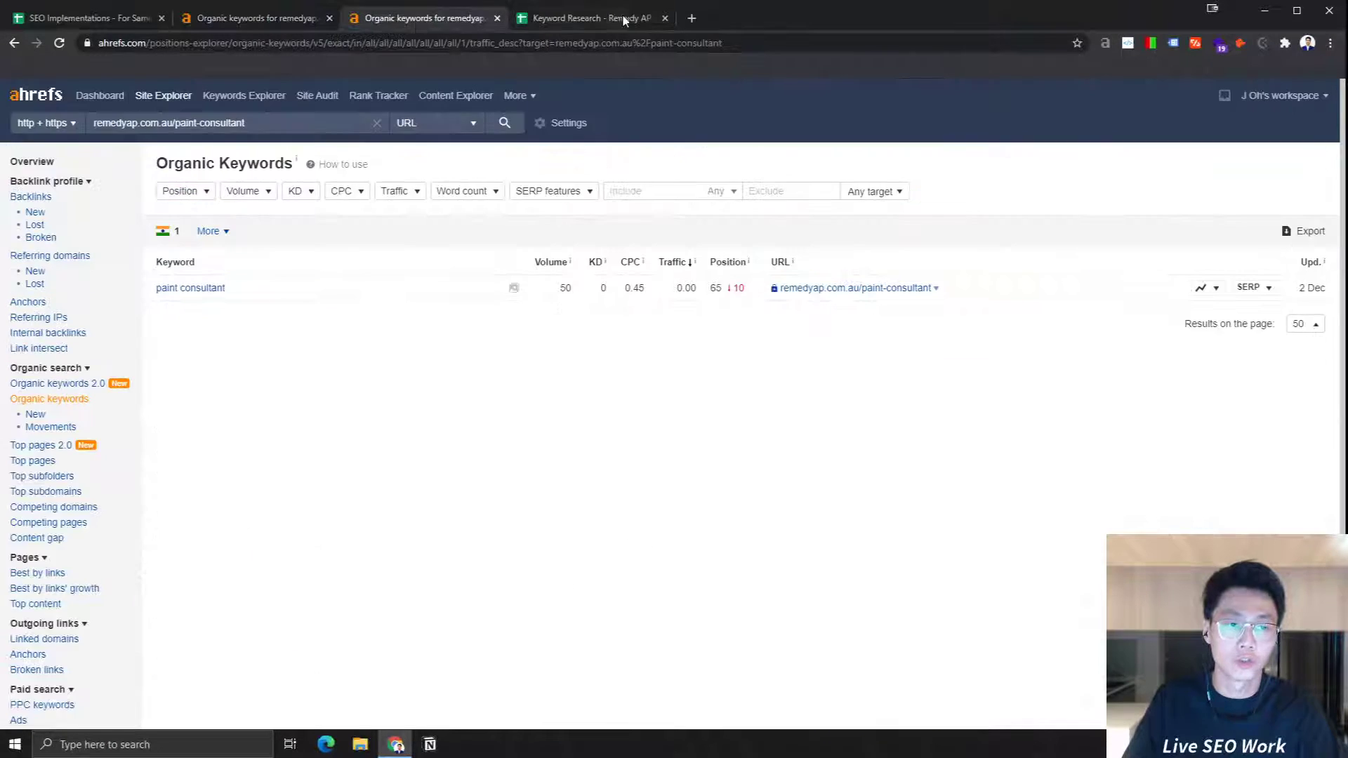
Step: Copy the /concrete-inspector URL from the sheet and look up remedyap.com.au/concrete-inspector in Ahrefs Organic Keywords using Prefix mode
{"action": "left_click", "coordinate": [615, 15]}
{"action": "left_click", "coordinate": [353, 337]}
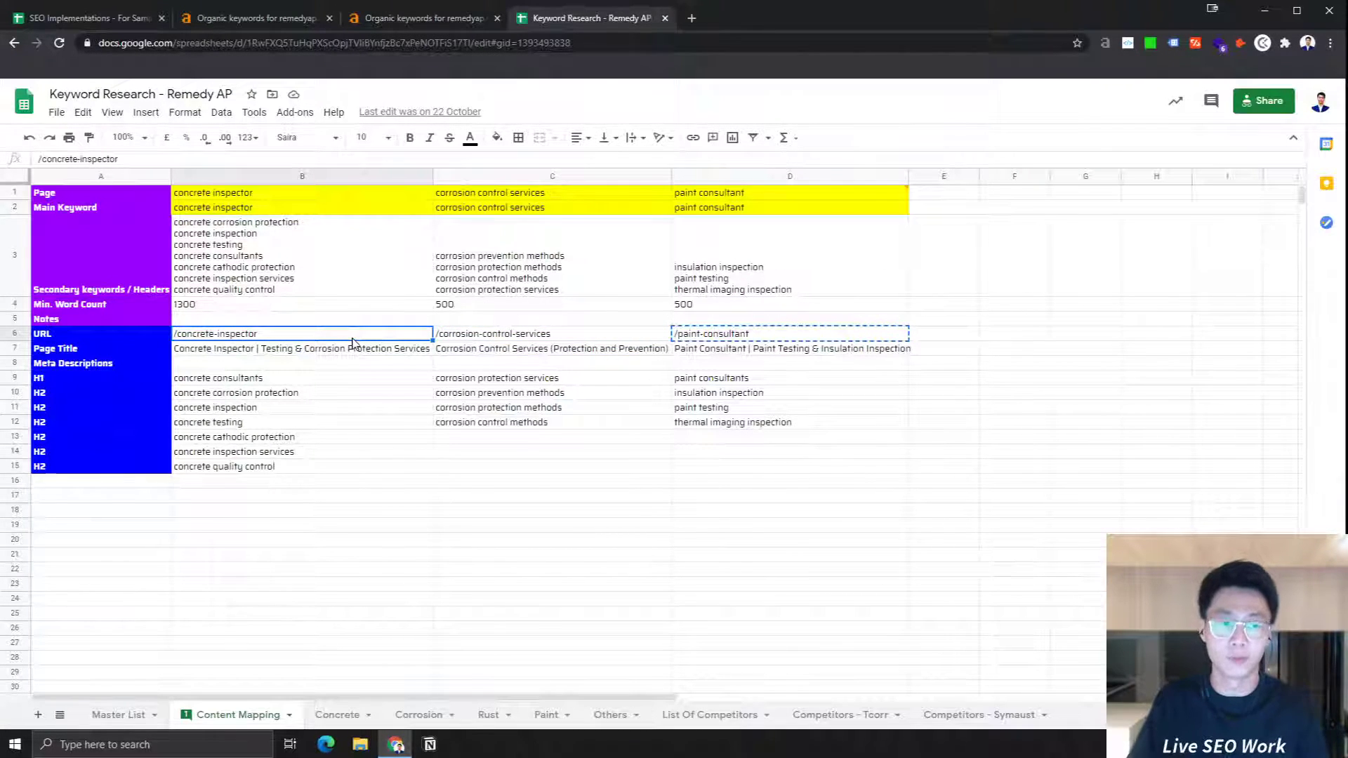
{"action": "key", "text": "ctrl+c"}
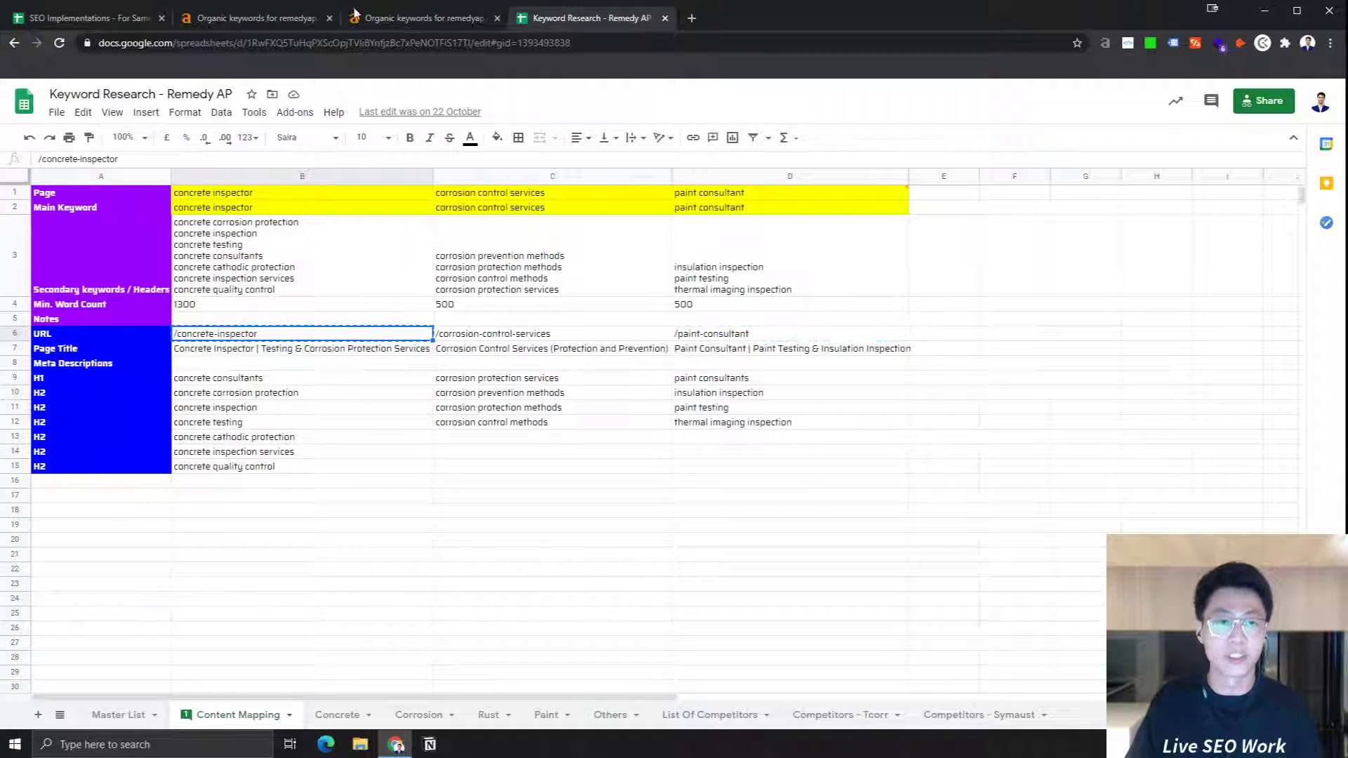
{"action": "left_click", "coordinate": [406, 15]}
{"action": "key", "text": "ctrl+v"}
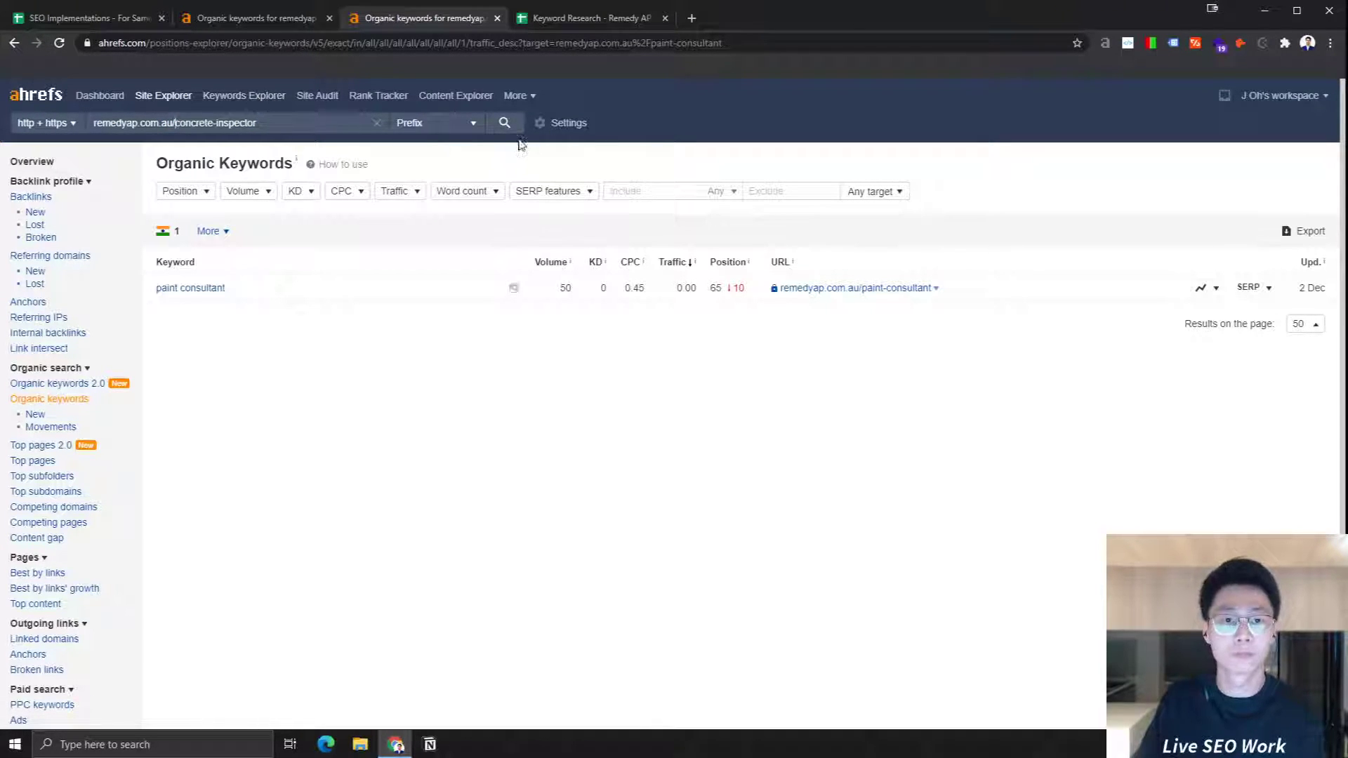
{"action": "left_click", "coordinate": [504, 123]}
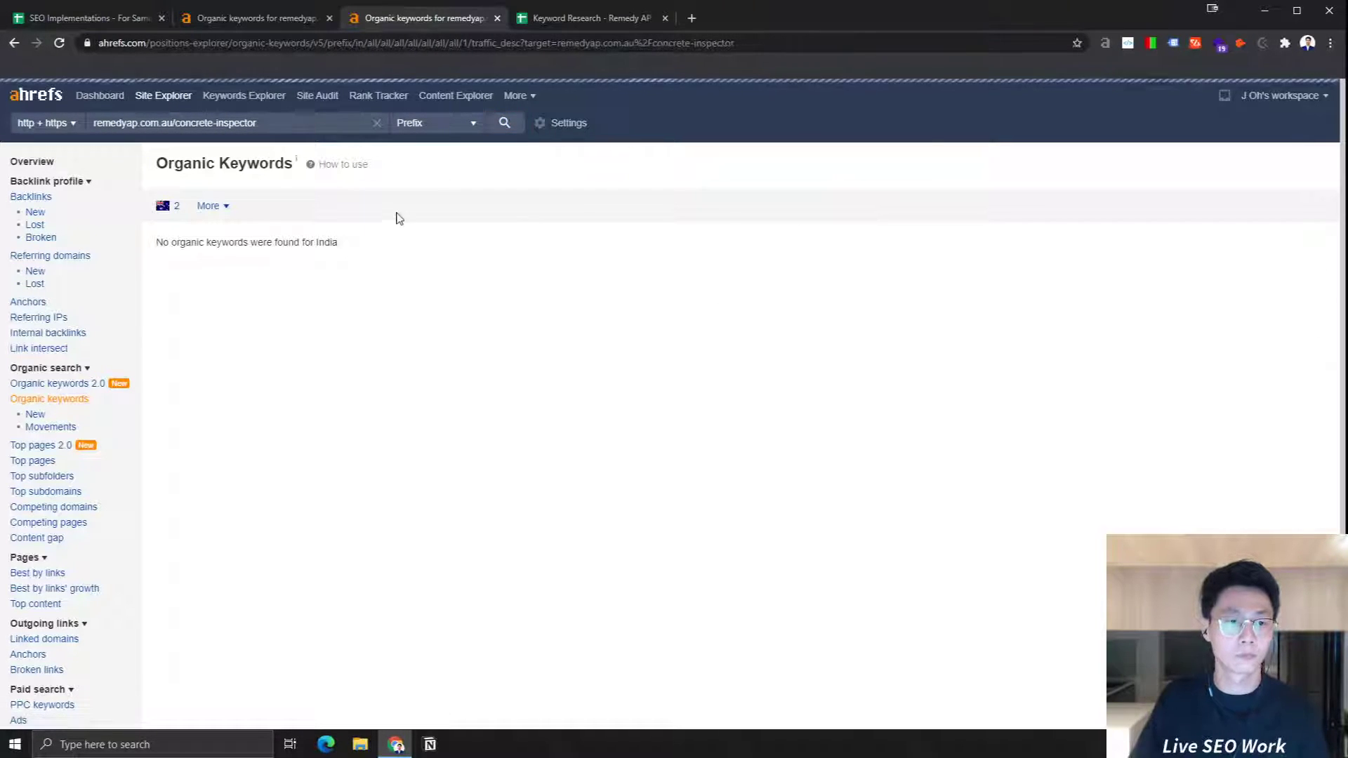
Step: List the concrete-inspector page's Australian organic keywords in Ahrefs and compare them with that page's mapped keywords in the Content Mapping sheet
{"action": "left_click", "coordinate": [176, 206]}
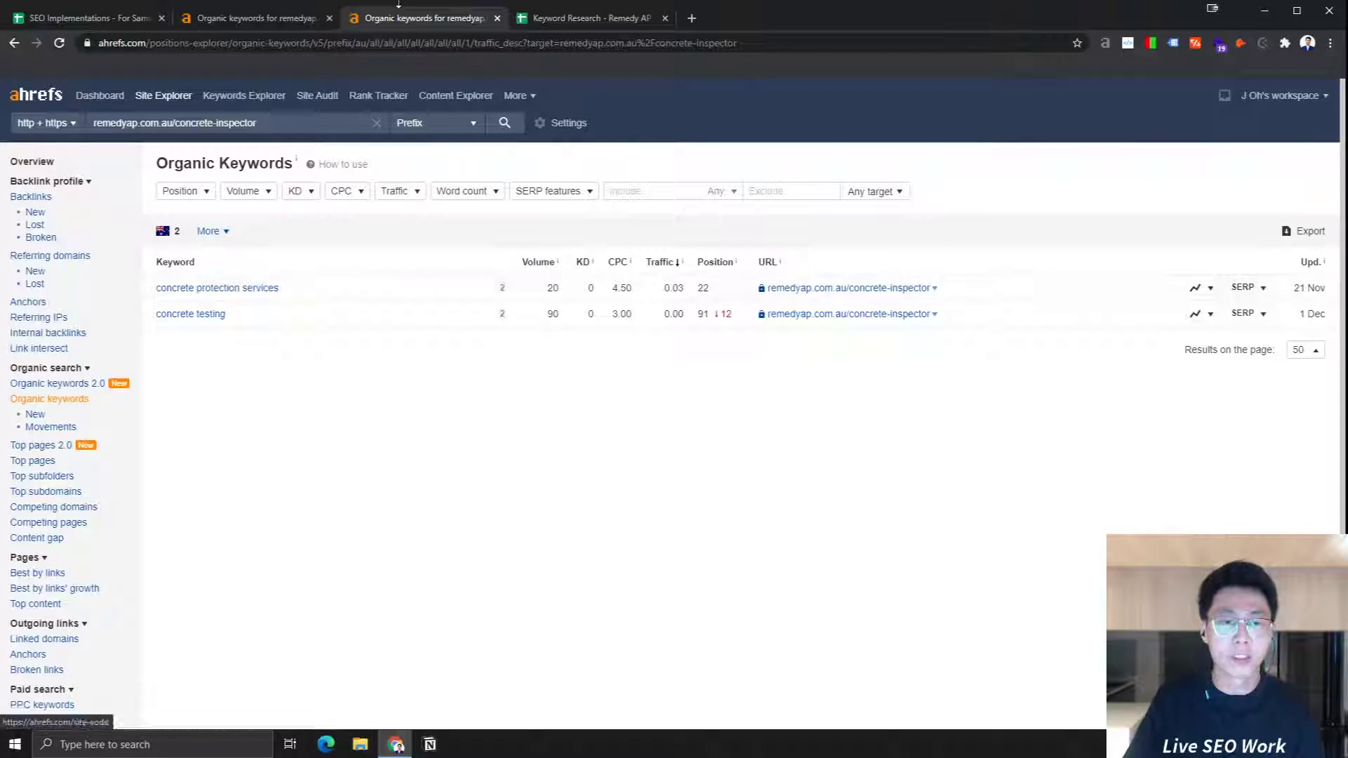
{"action": "left_click", "coordinate": [565, 19]}
{"action": "left_click", "coordinate": [322, 245]}
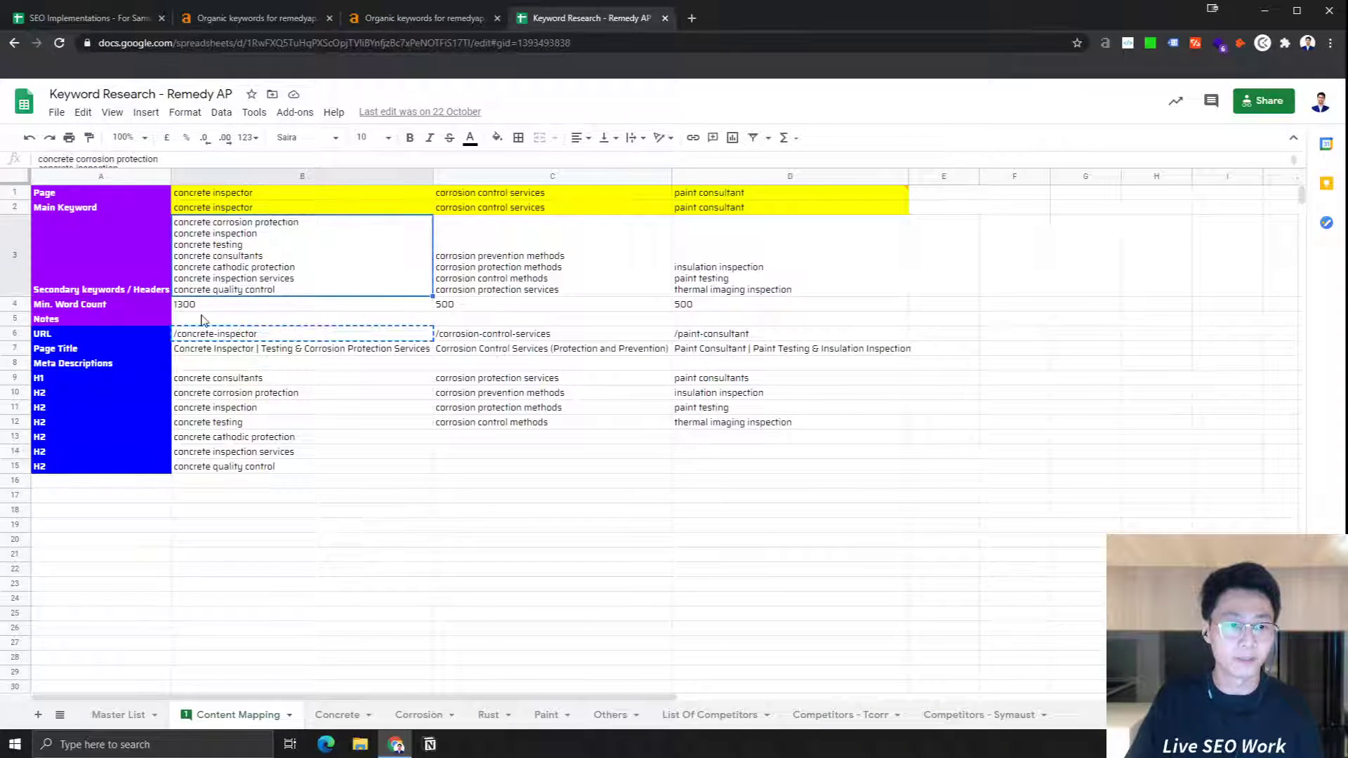
{"action": "left_click", "coordinate": [247, 196]}
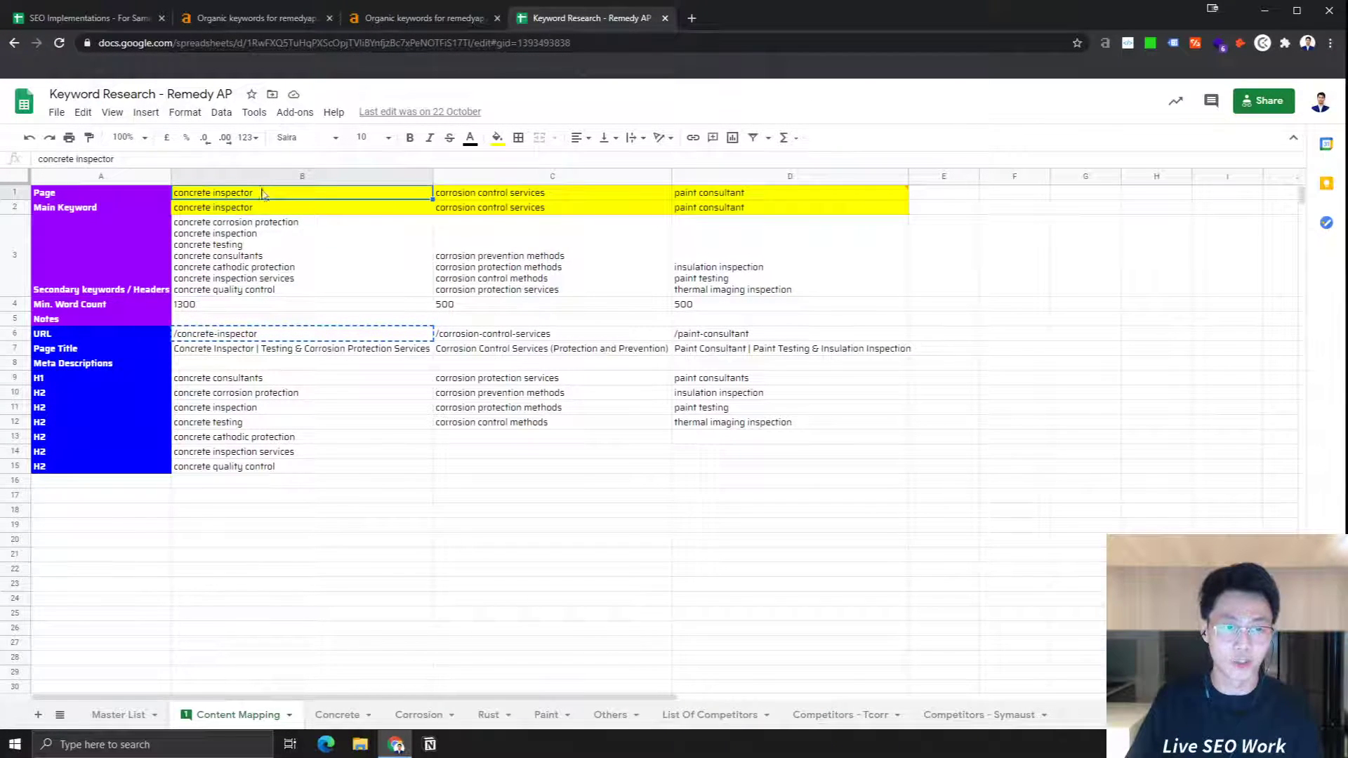
{"action": "left_click", "coordinate": [419, 21]}
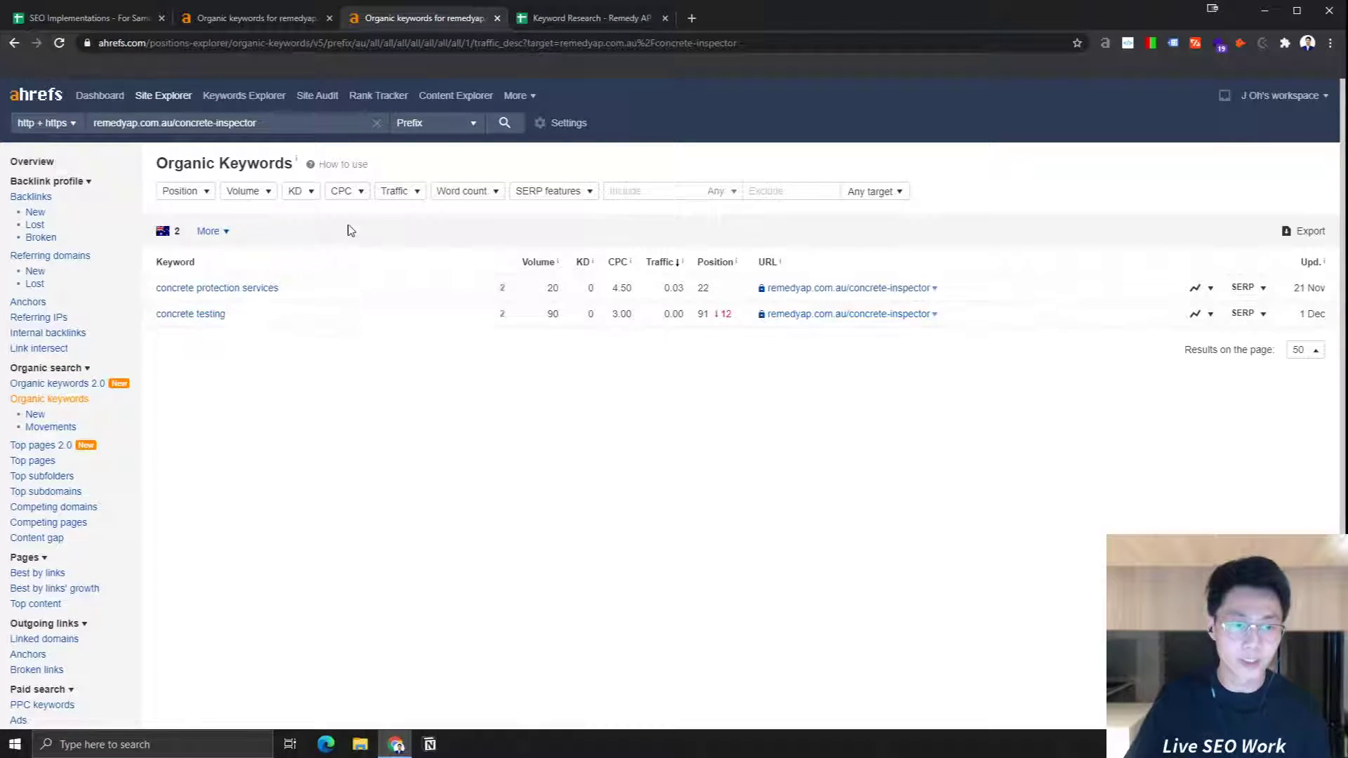
{"action": "left_click", "coordinate": [566, 19]}
{"action": "left_click", "coordinate": [365, 262]}
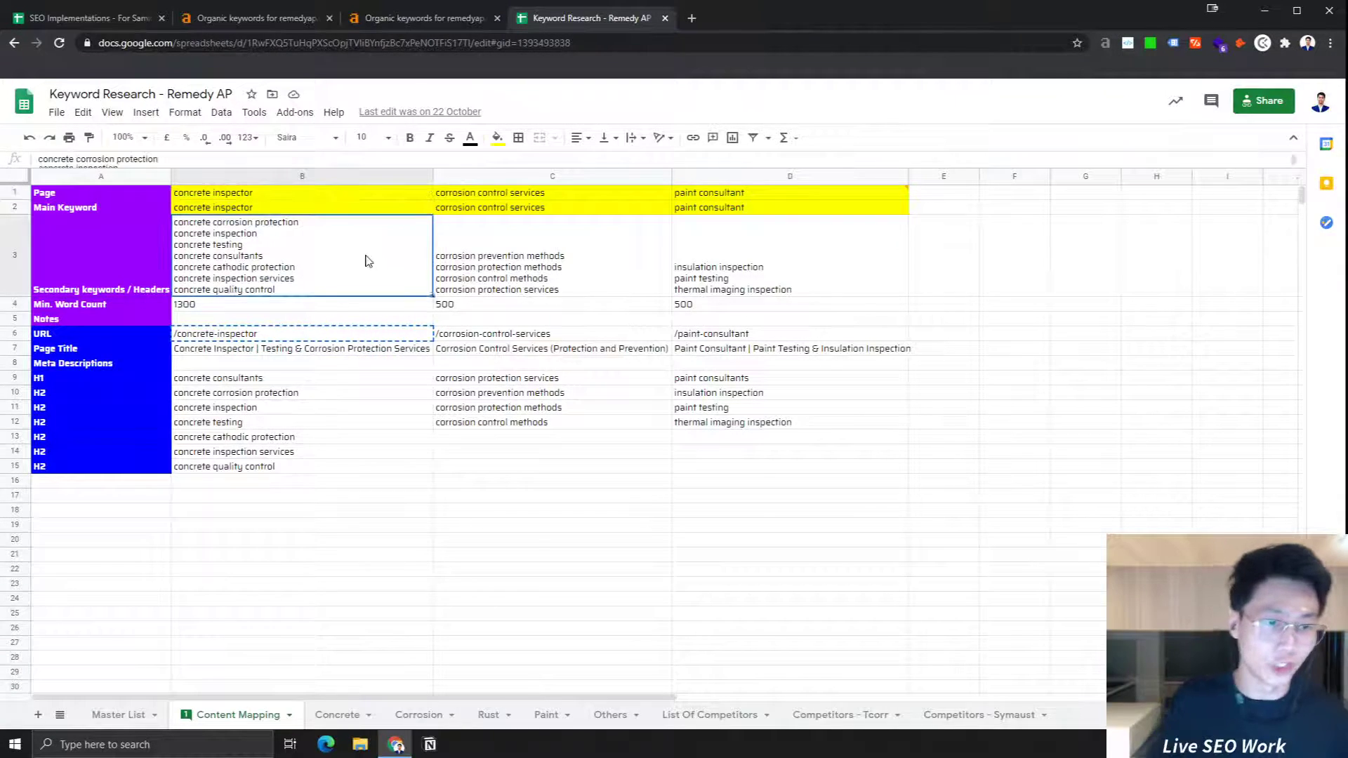
Step: Locate "concrete testing" among the concrete inspector page's secondary keywords in the sheet and check the list against the Ahrefs keywords
{"action": "double_click", "coordinate": [263, 250]}
{"action": "double_click", "coordinate": [268, 252]}
{"action": "left_click", "coordinate": [268, 252]}
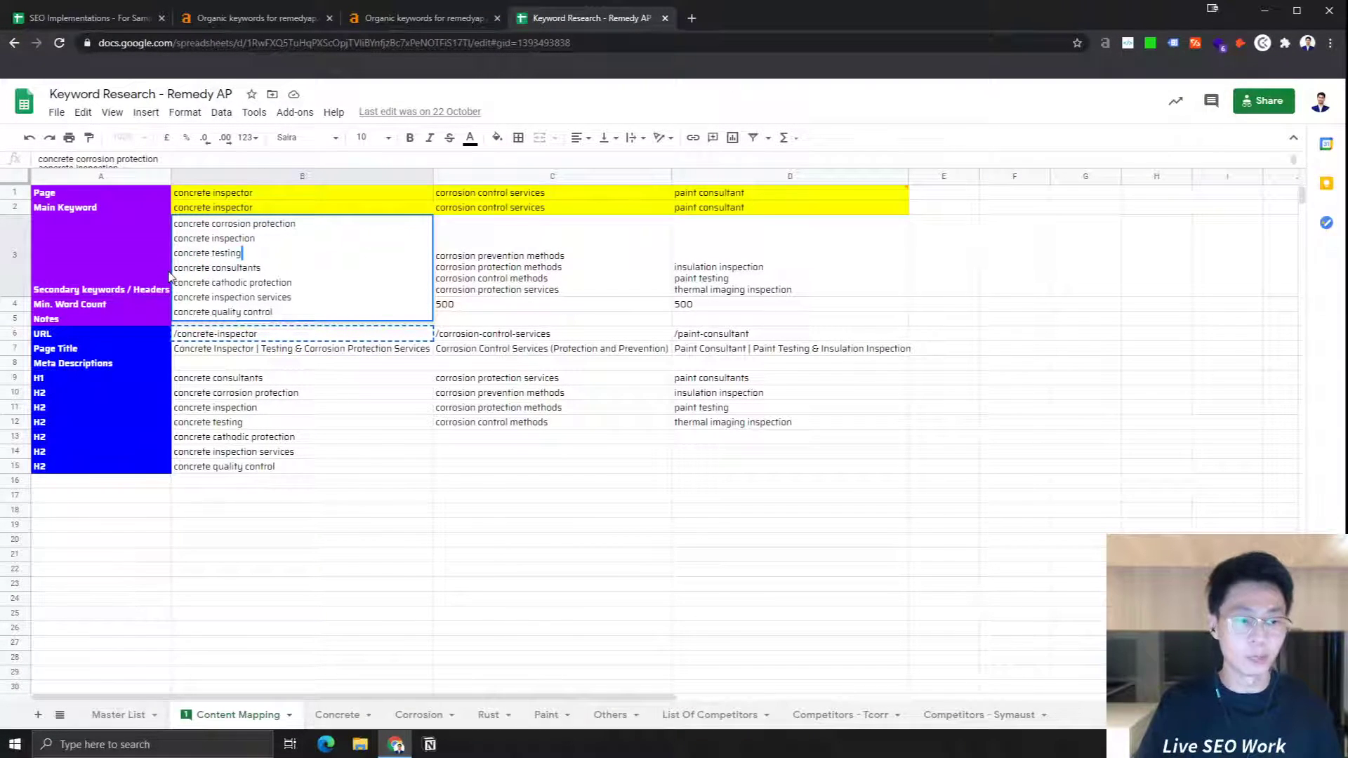
{"action": "left_click_drag", "start_coordinate": [274, 244], "coordinate": [176, 269]}
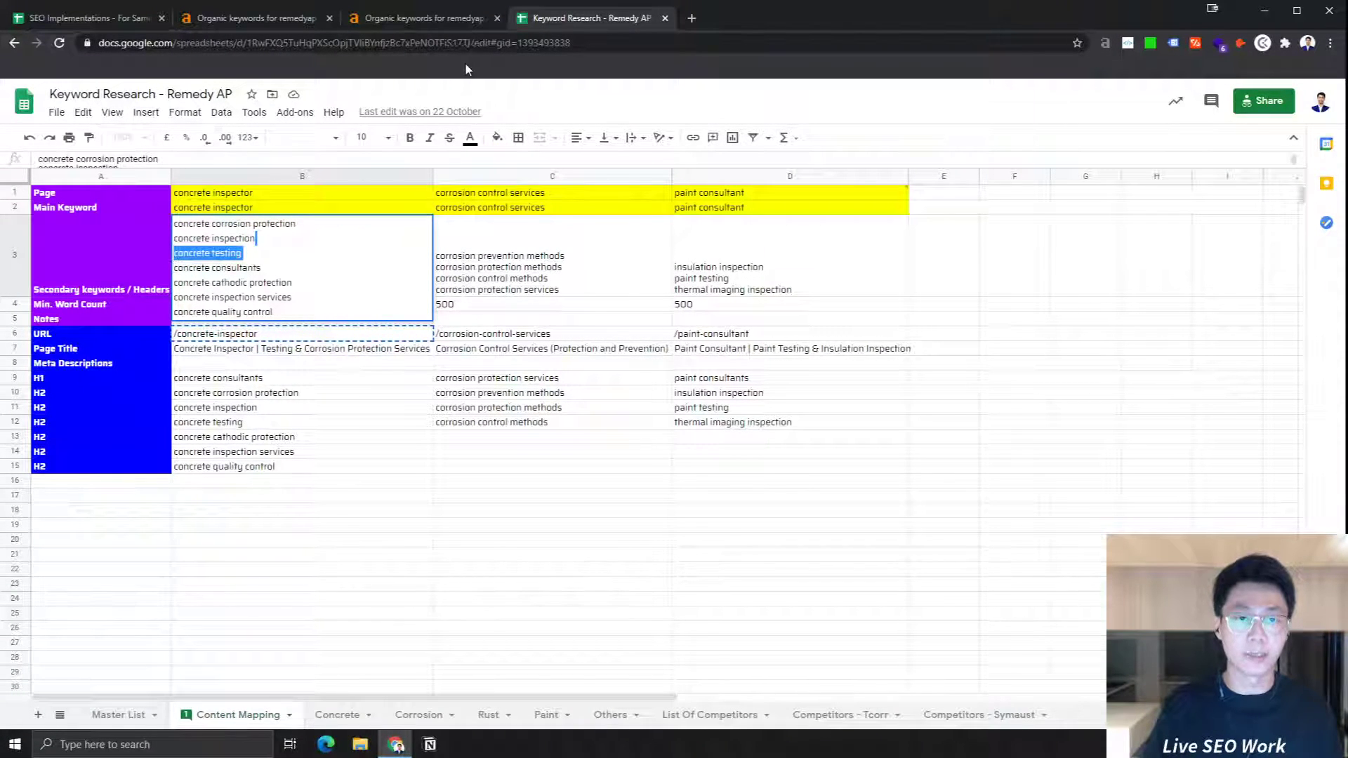
{"action": "left_click", "coordinate": [441, 21]}
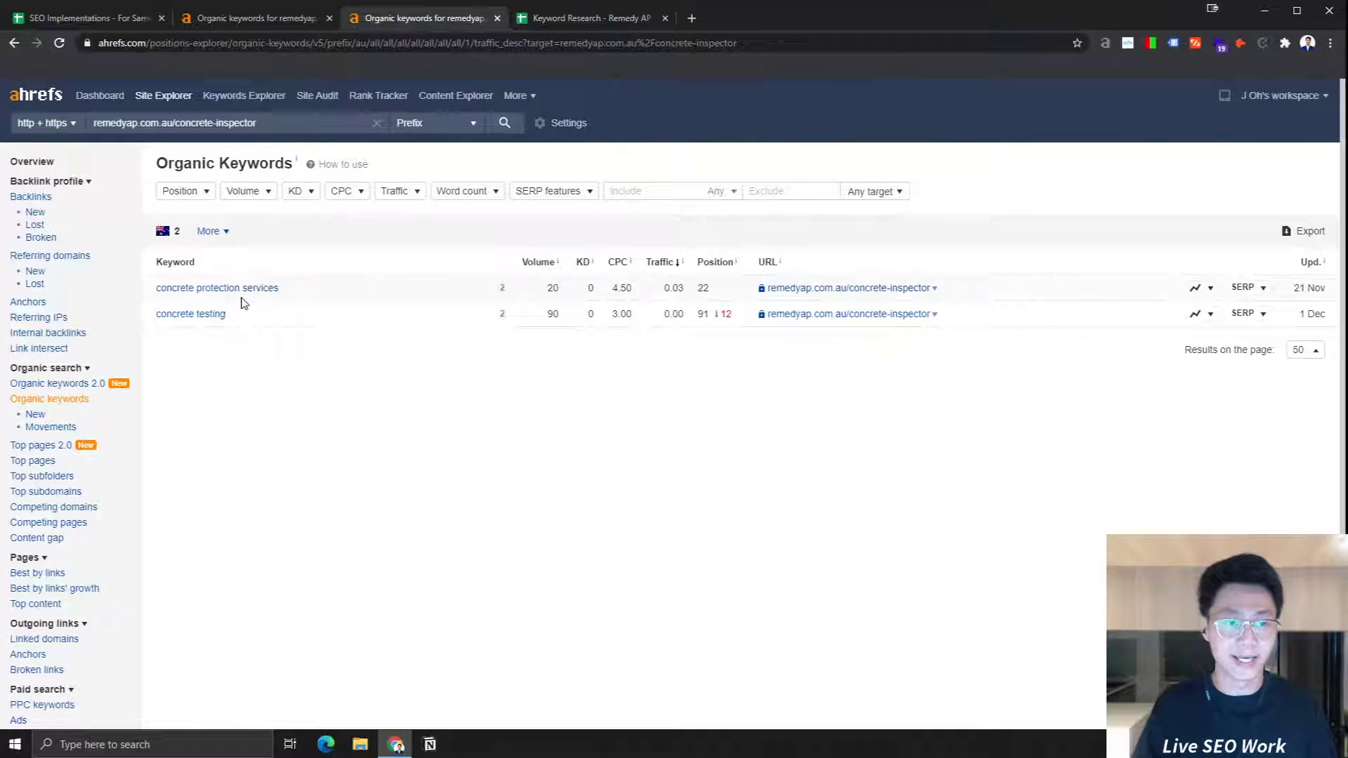
{"action": "left_click", "coordinate": [573, 26]}
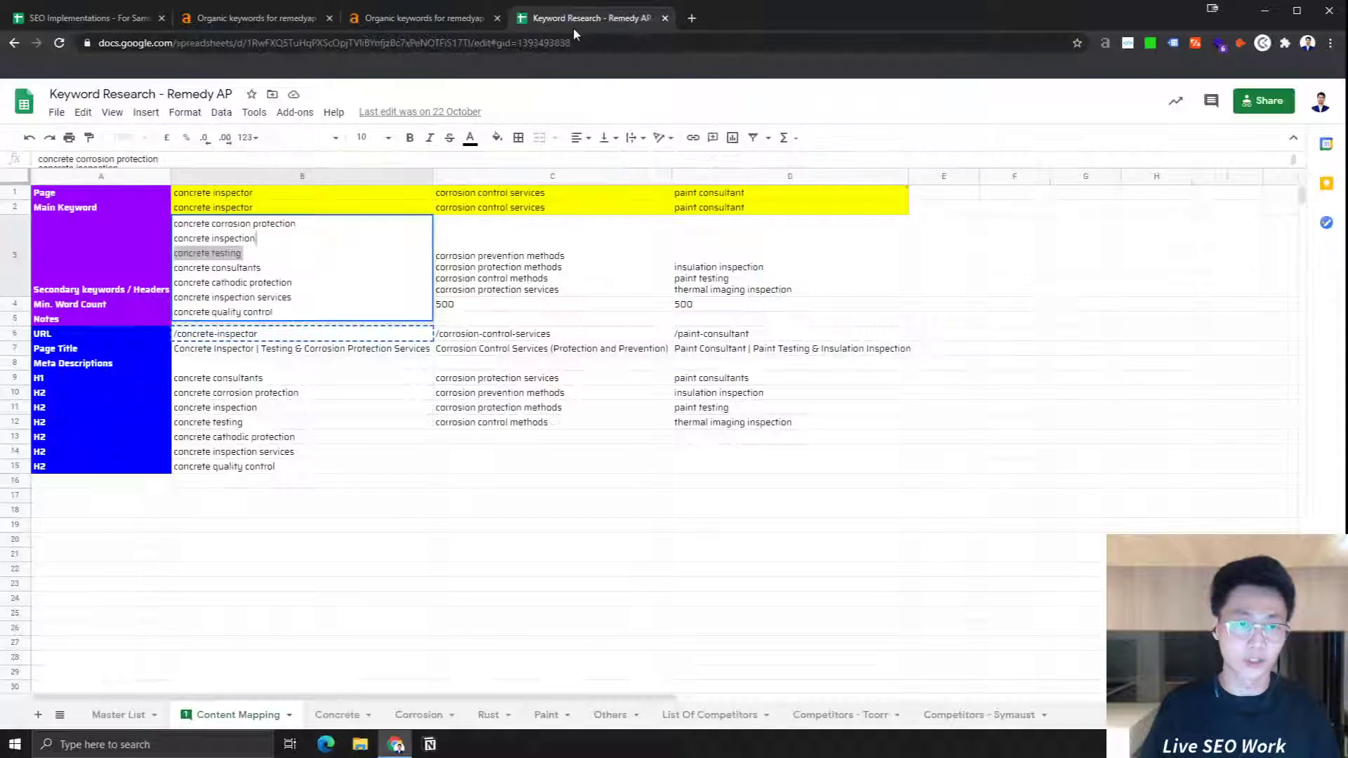
{"action": "left_click", "coordinate": [299, 287]}
{"action": "mouse_move", "coordinate": [175, 239]}
{"action": "left_mouse_down"}
{"action": "mouse_move", "coordinate": [225, 240]}
{"action": "mouse_move", "coordinate": [196, 242]}
{"action": "left_mouse_up"}
{"action": "left_click", "coordinate": [320, 286]}
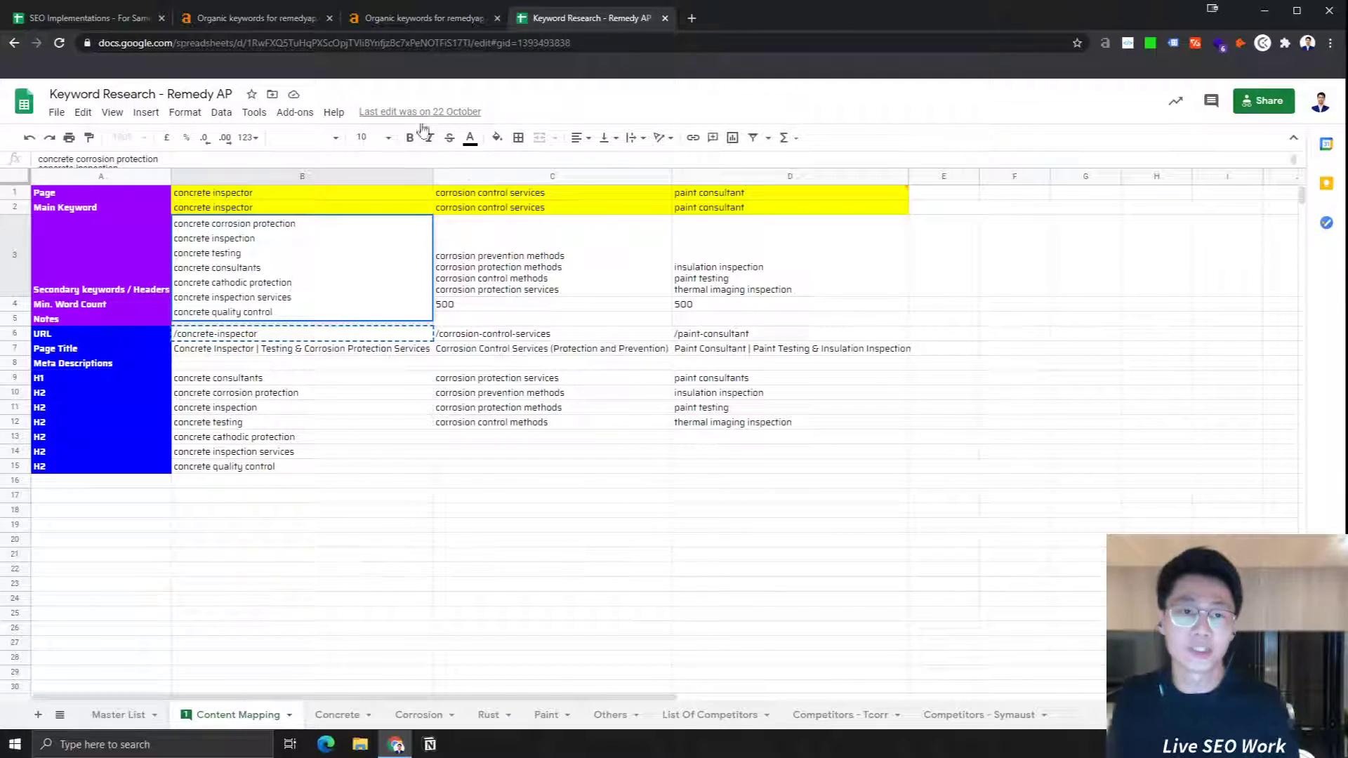
Step: Recheck the concrete inspector keywords in both sources, and examine the recent positions history of "concrete protection services" in Ahrefs
{"action": "left_click", "coordinate": [389, 18]}
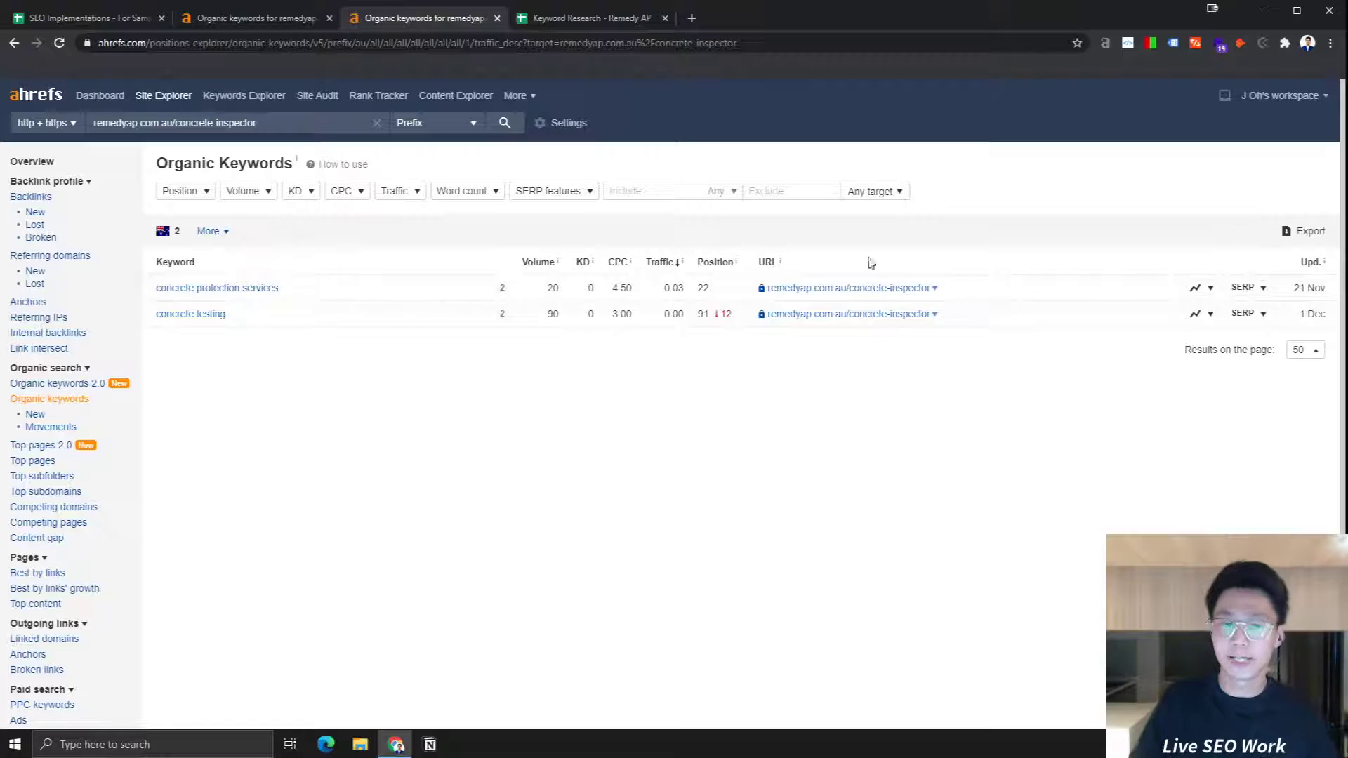
{"action": "left_click", "coordinate": [574, 20]}
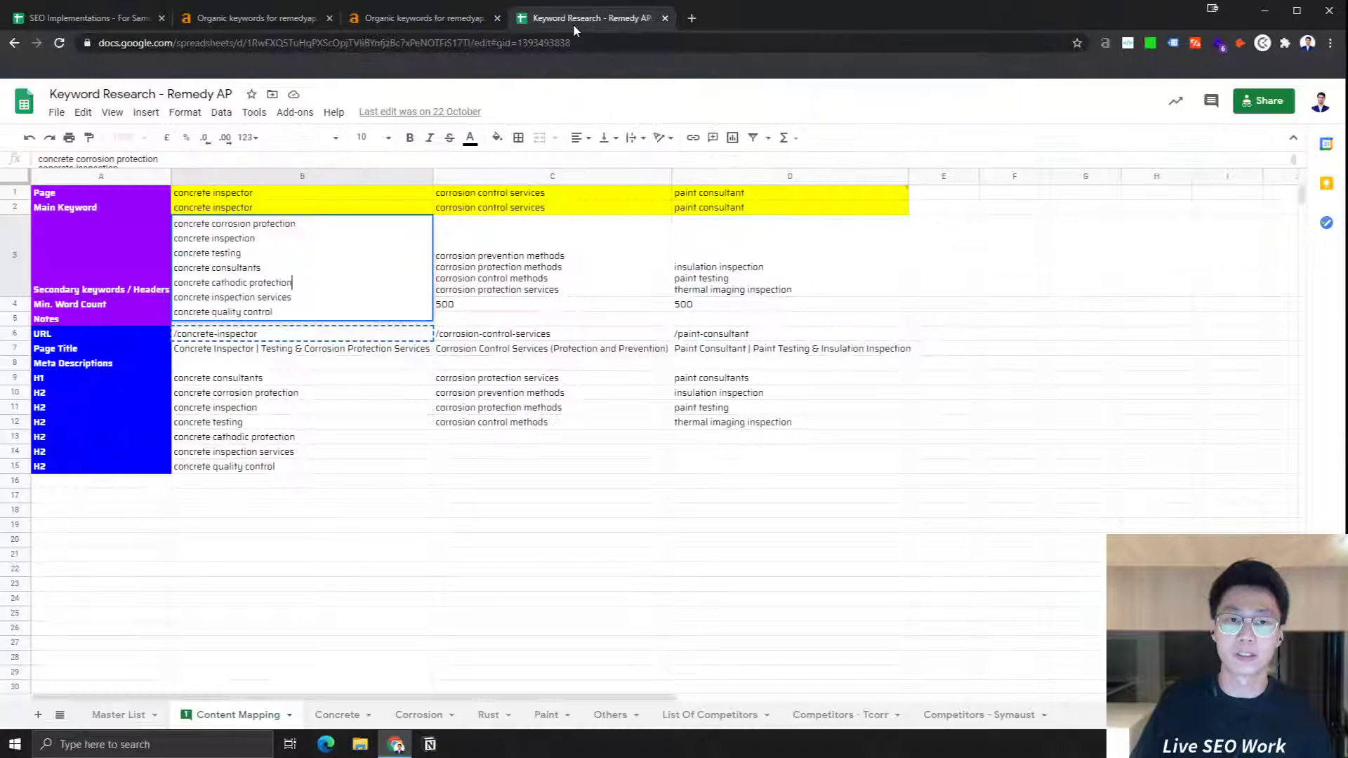
{"action": "left_click", "coordinate": [264, 206]}
{"action": "left_click", "coordinate": [249, 292]}
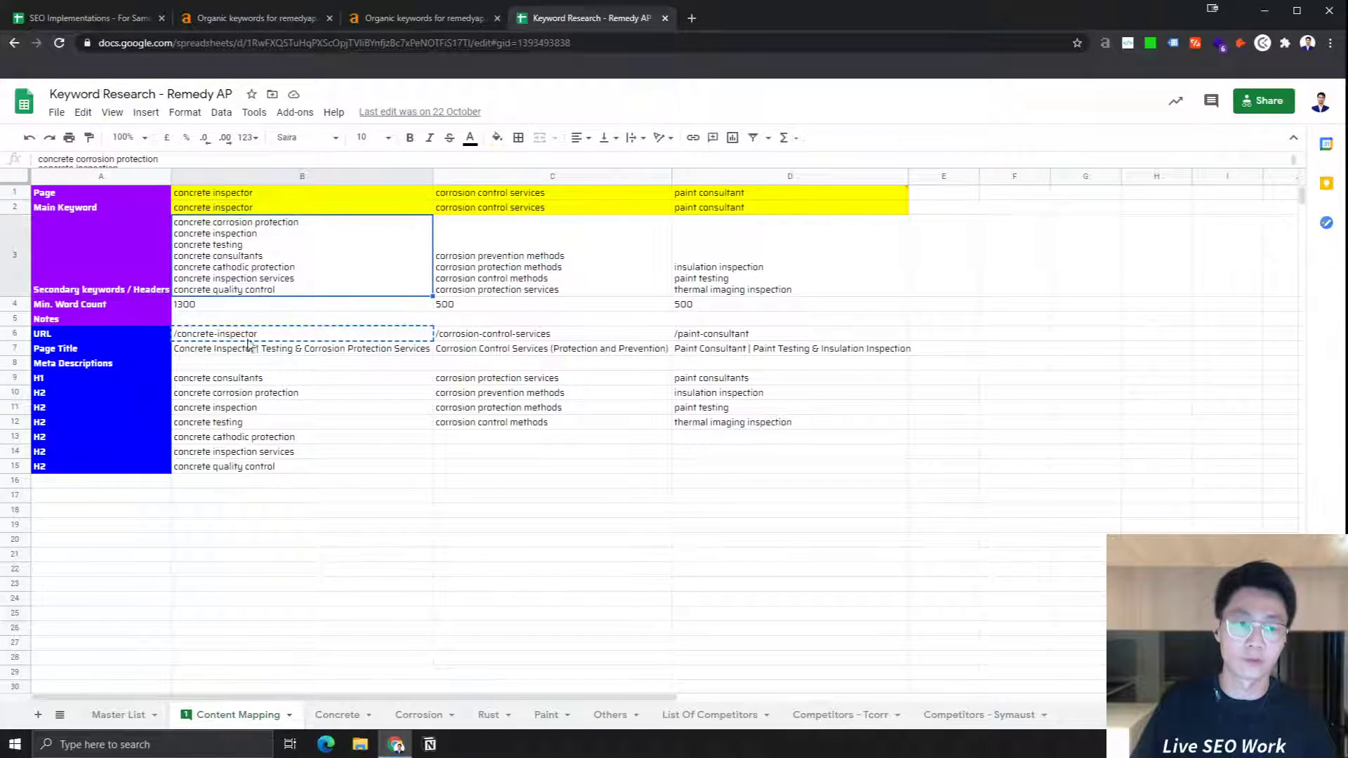
{"action": "left_click", "coordinate": [421, 18]}
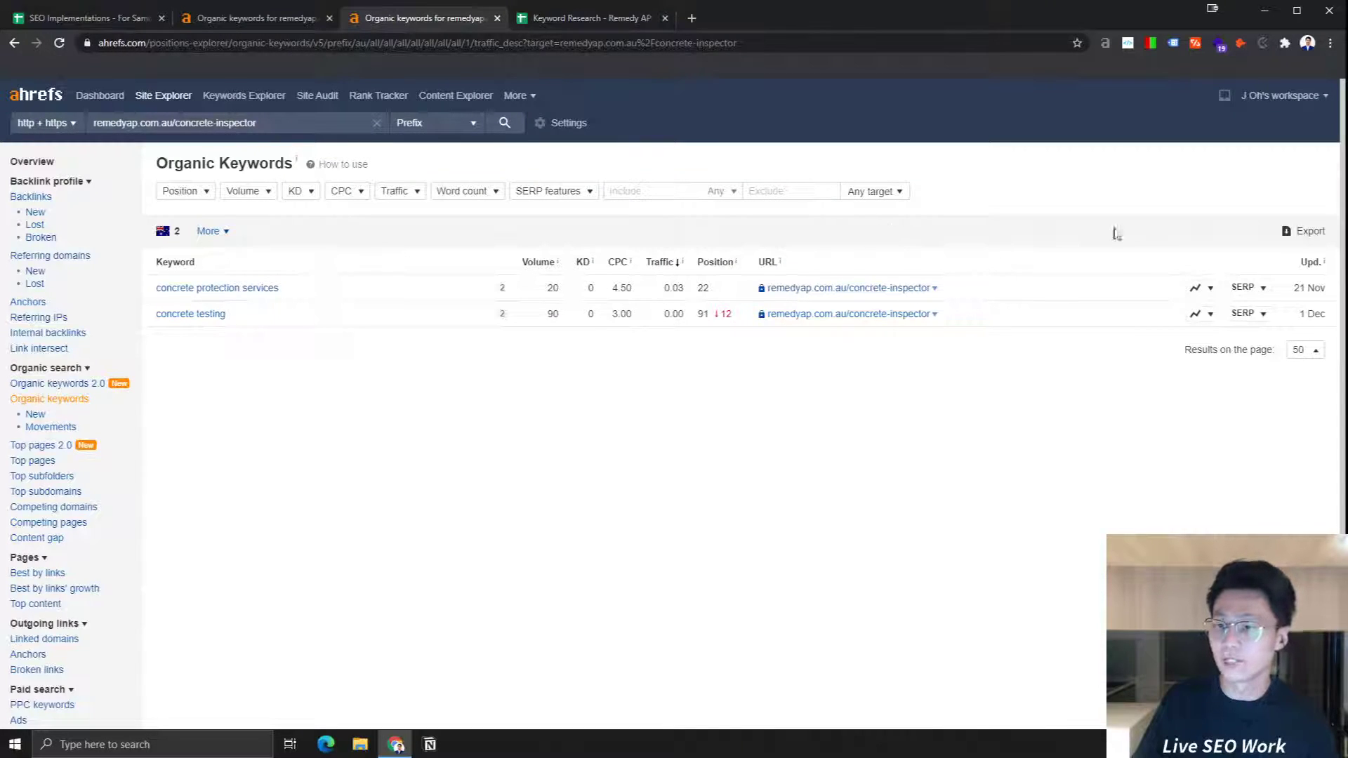
{"action": "left_click", "coordinate": [1202, 289]}
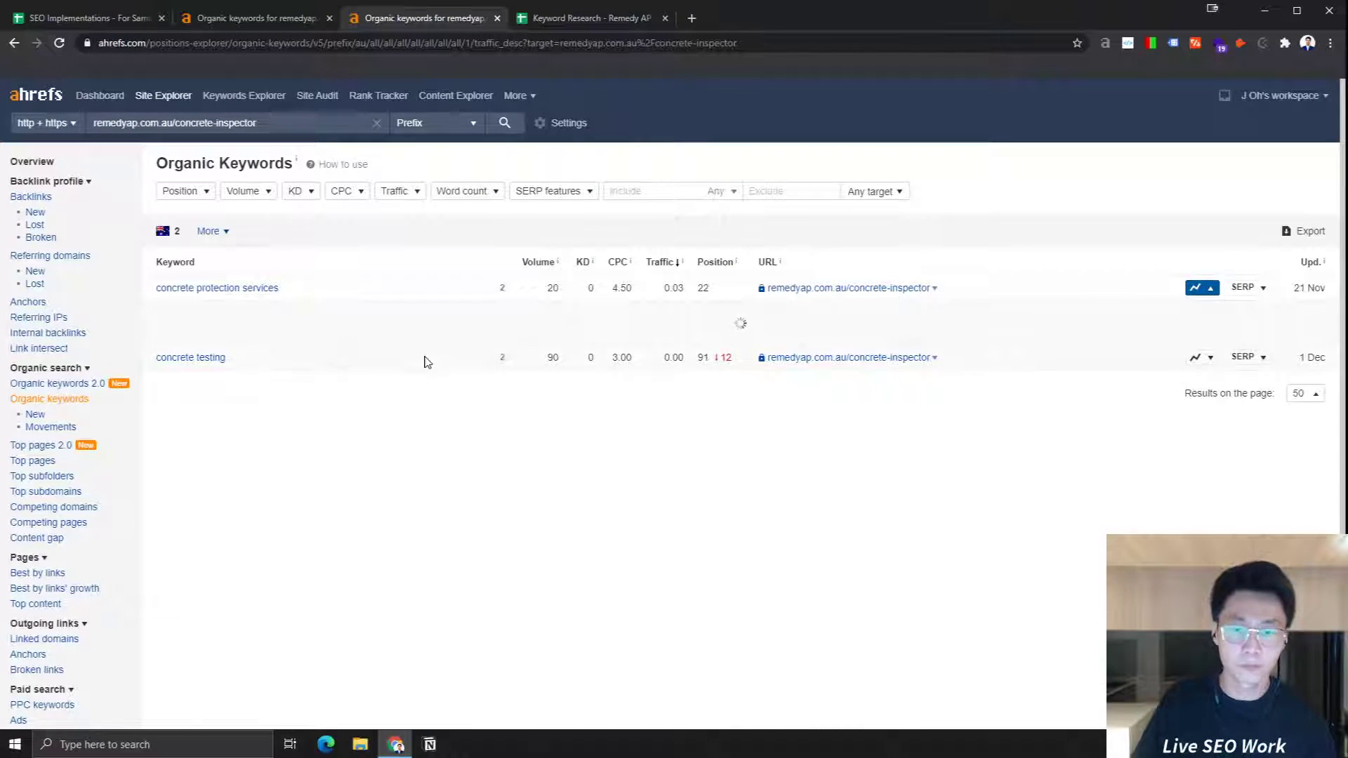
{"action": "mouse_move", "coordinate": [1257, 403]}
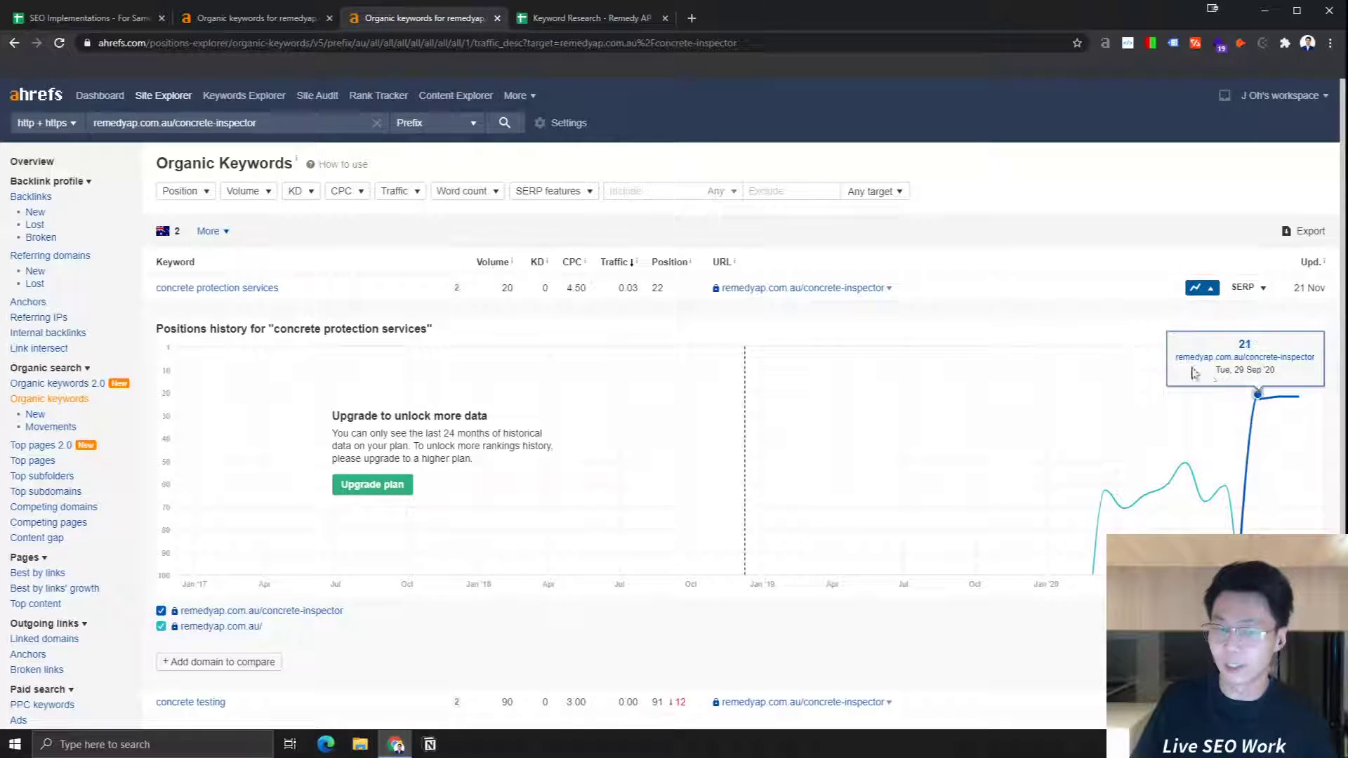
Step: Open the Ahrefs overview in a new tab for the whole remedyap.com.au domain and examine its backlink and organic search metrics
{"action": "middle_click", "coordinate": [39, 157]}
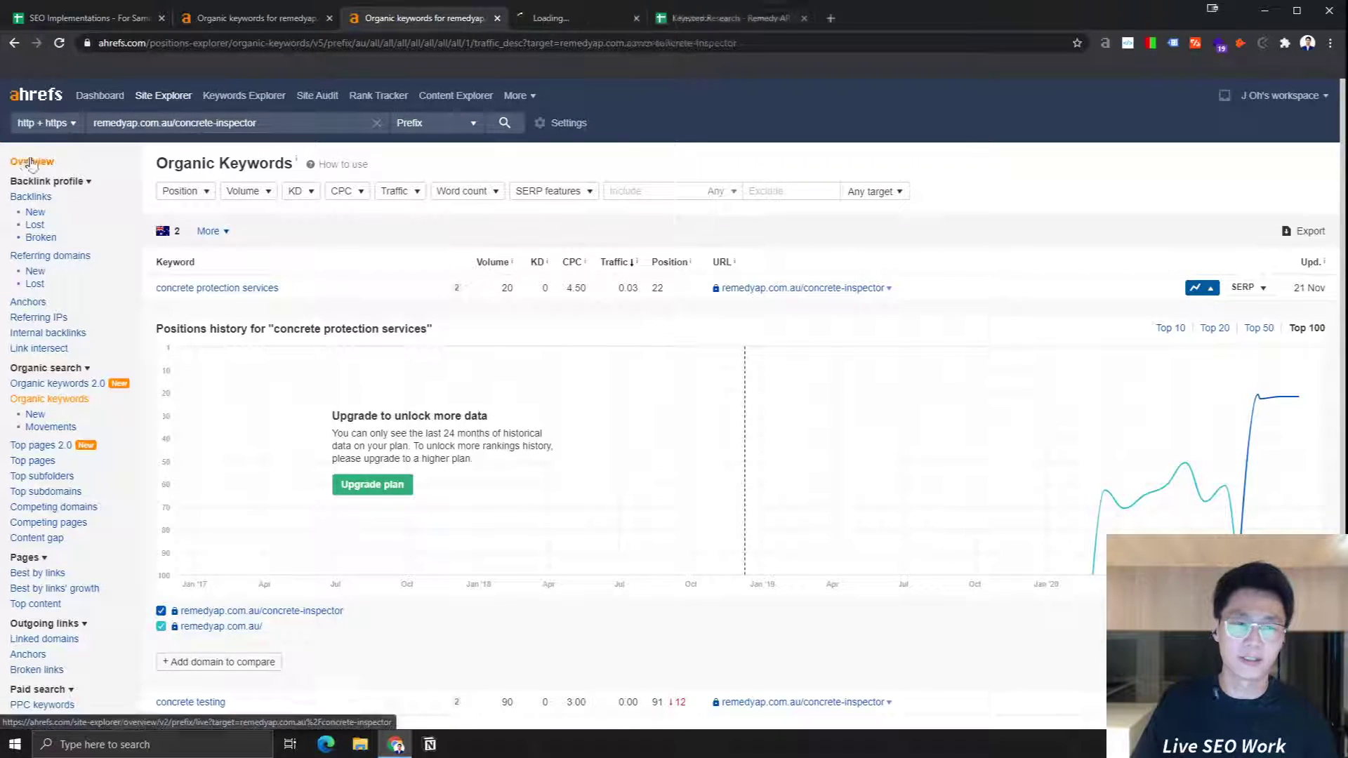
{"action": "left_click", "coordinate": [552, 19]}
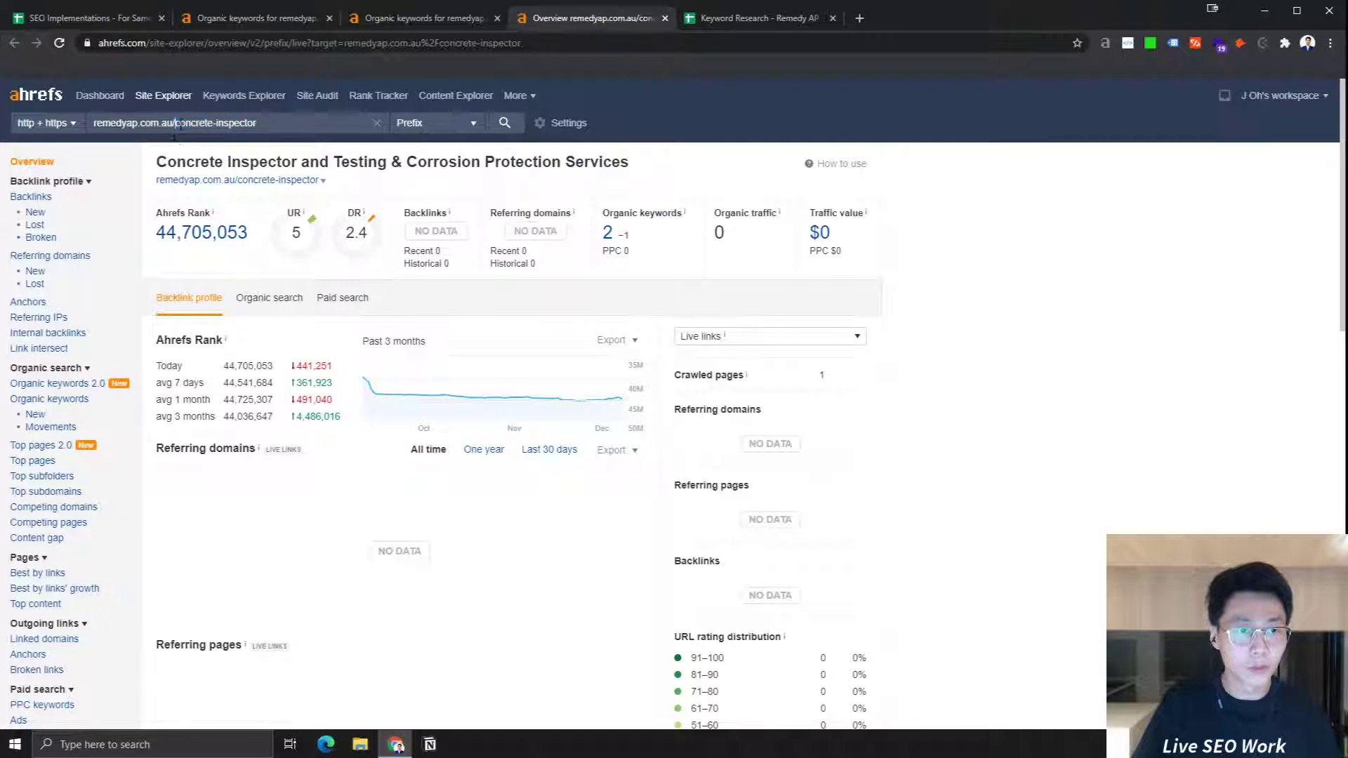
{"action": "key", "text": "BackSpace"}
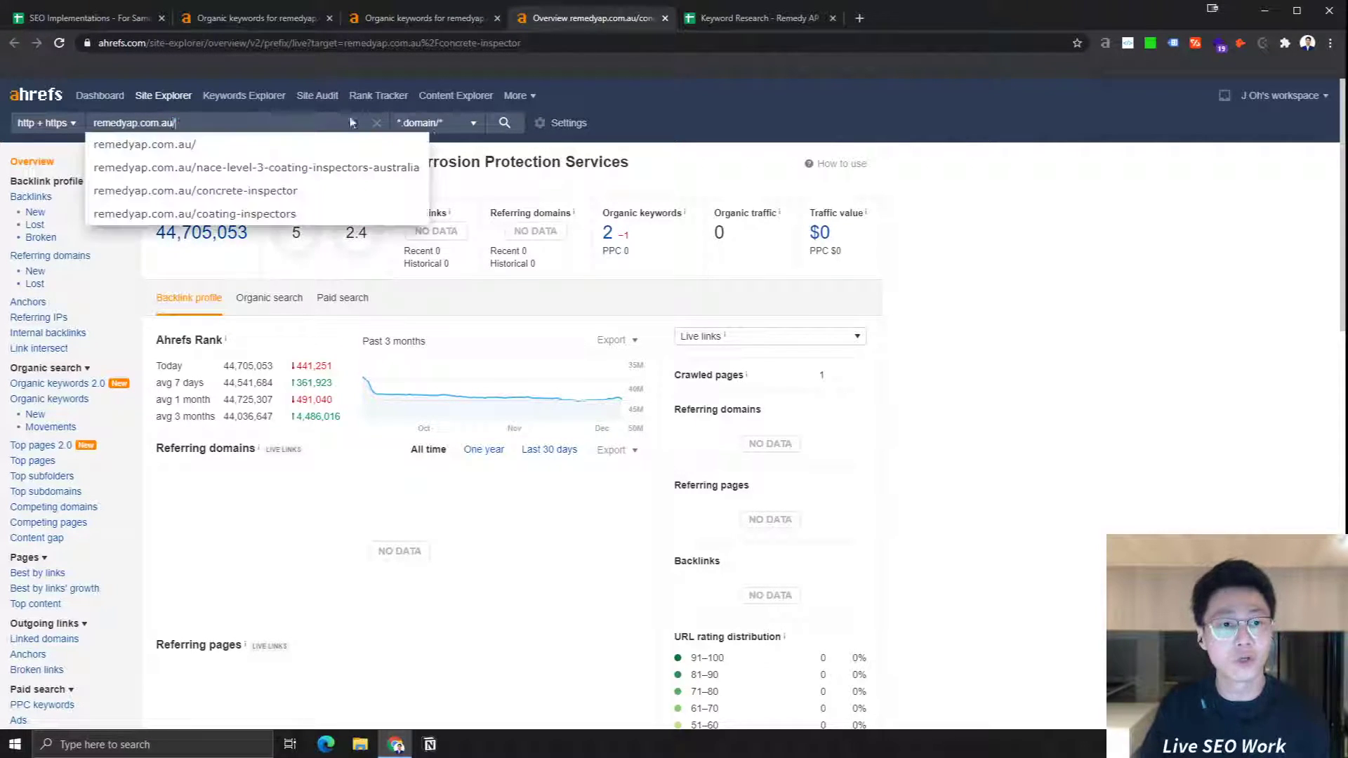
{"action": "left_click", "coordinate": [504, 123]}
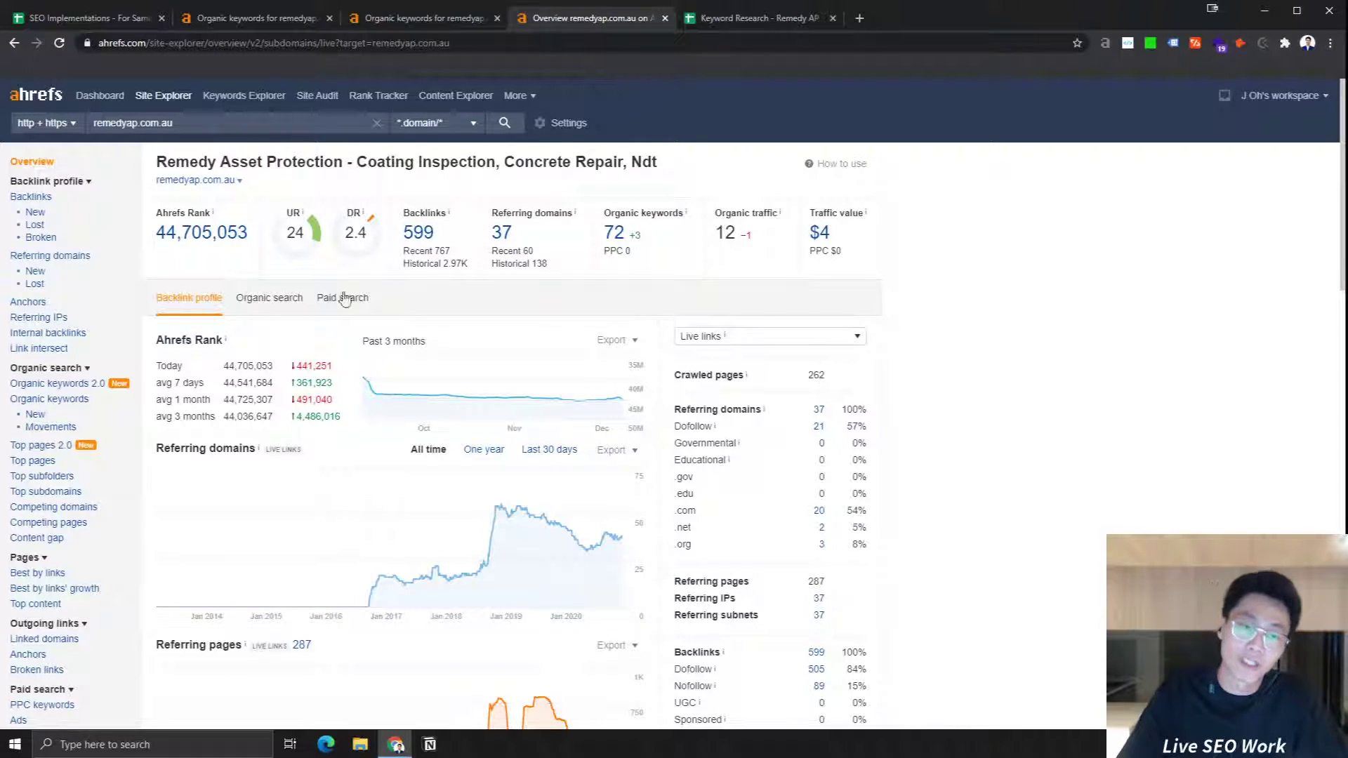
{"action": "left_click", "coordinate": [271, 298]}
{"action": "left_click", "coordinate": [165, 299]}
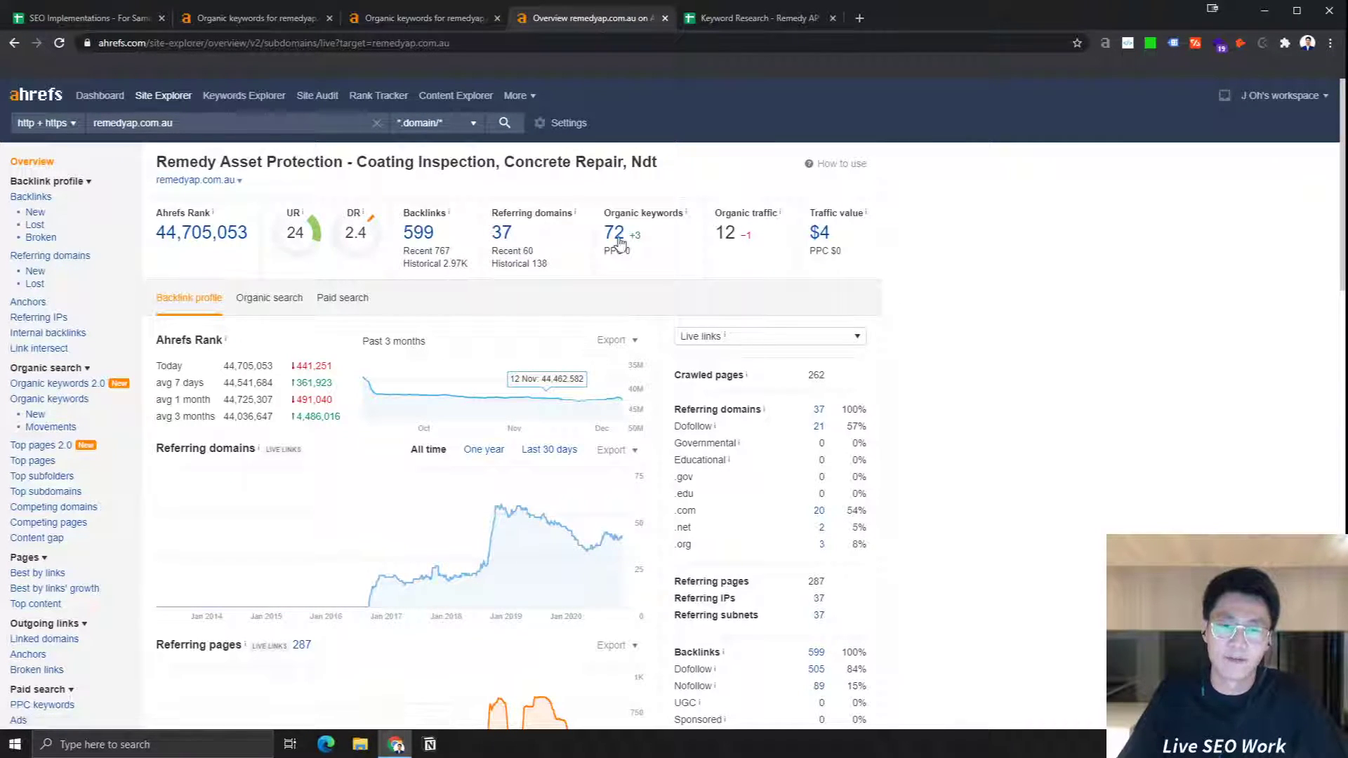
Step: Review the main and secondary keywords mapped to the concrete inspector and paint consultant pages in the Content Mapping sheet
{"action": "left_click", "coordinate": [725, 19]}
{"action": "left_click", "coordinate": [103, 265]}
{"action": "left_click", "coordinate": [313, 247]}
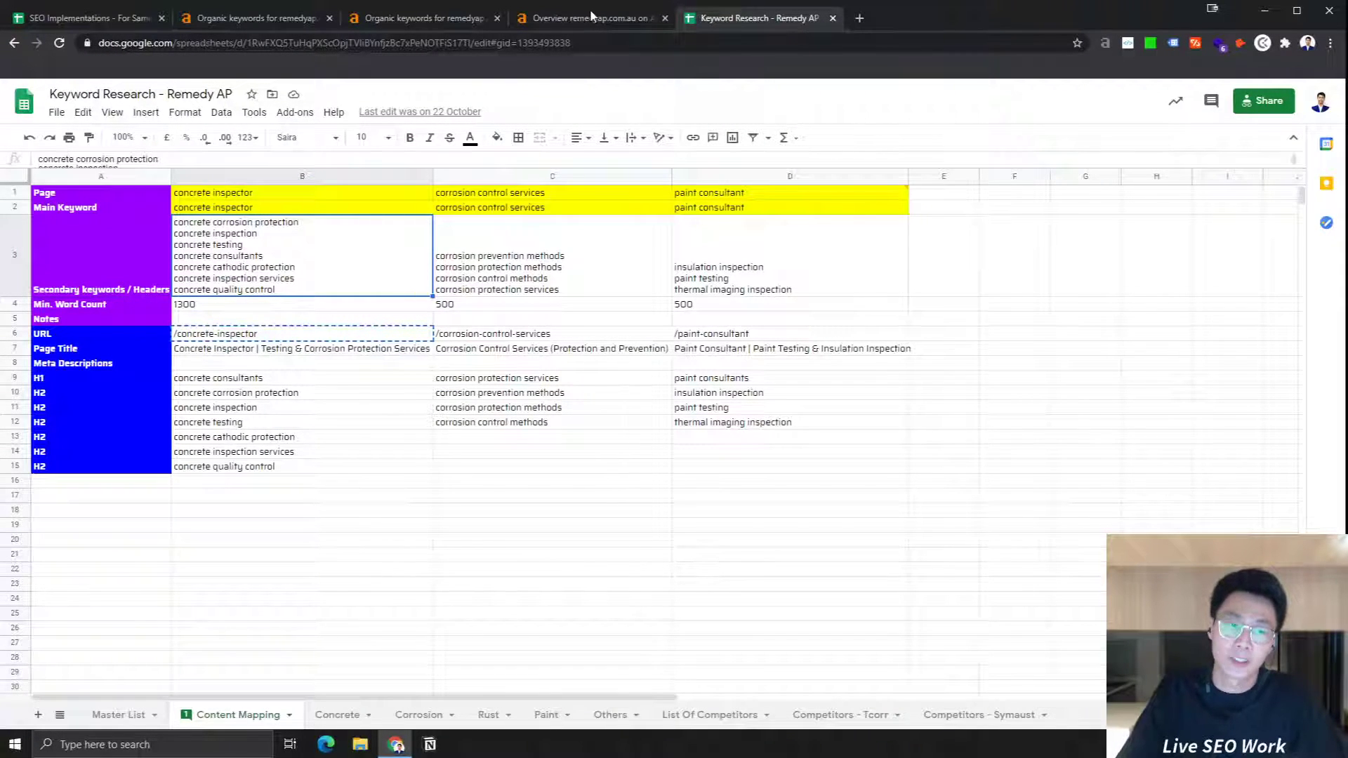
{"action": "left_click", "coordinate": [766, 267]}
{"action": "left_click", "coordinate": [335, 279]}
{"action": "left_click", "coordinate": [731, 255]}
{"action": "left_click", "coordinate": [718, 211]}
{"action": "left_click", "coordinate": [337, 211]}
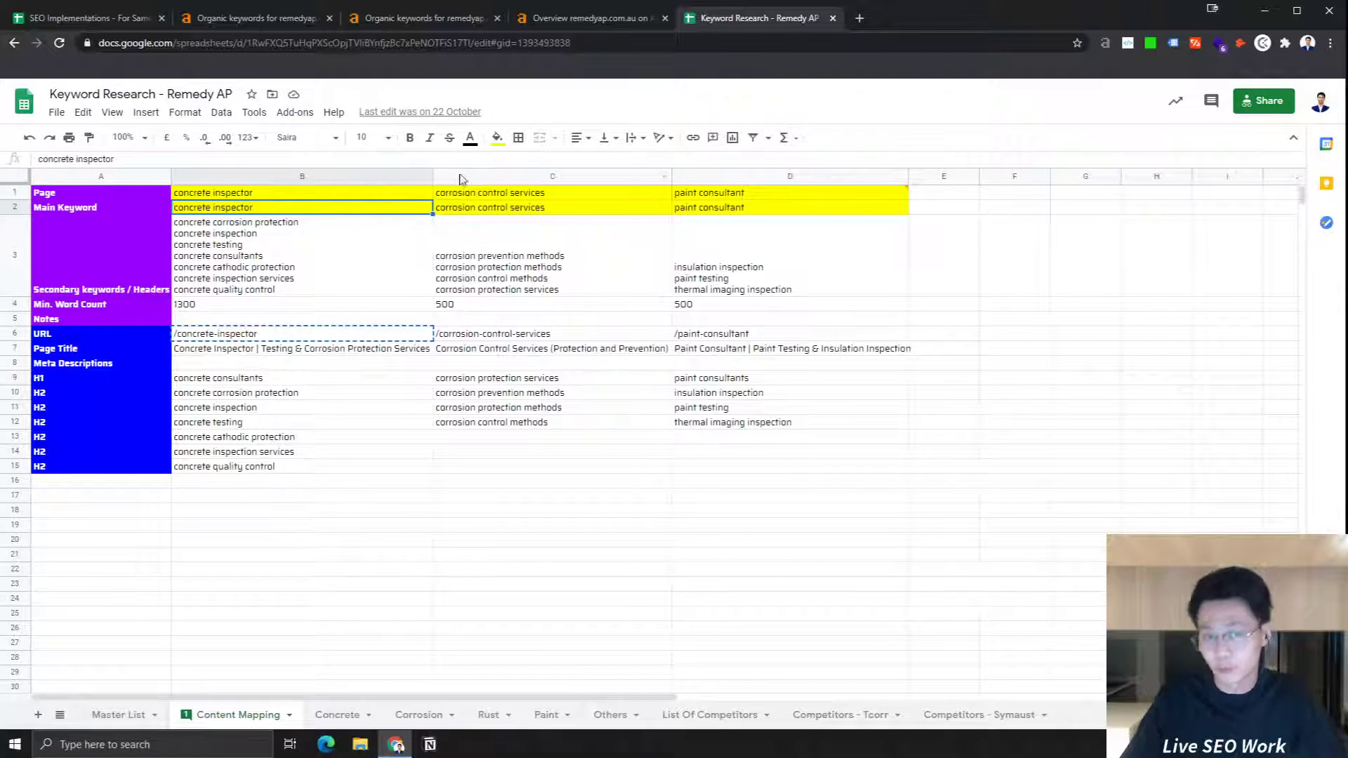
{"action": "left_click", "coordinate": [702, 211]}
{"action": "left_click", "coordinate": [337, 214]}
{"action": "left_click", "coordinate": [555, 16]}
{"action": "left_click", "coordinate": [751, 17]}
{"action": "left_click", "coordinate": [861, 17]}
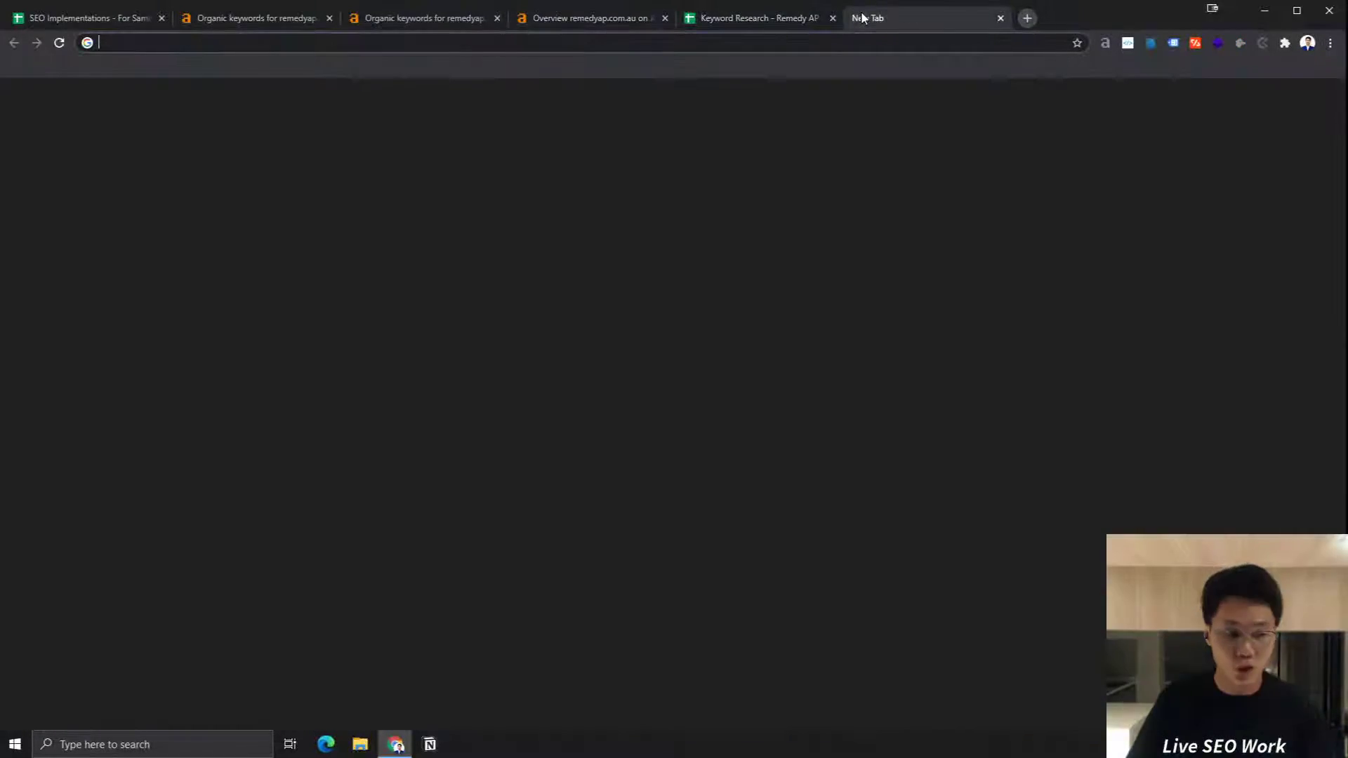
{"action": "type", "text": "google search console"}
{"action": "key", "text": "Return"}
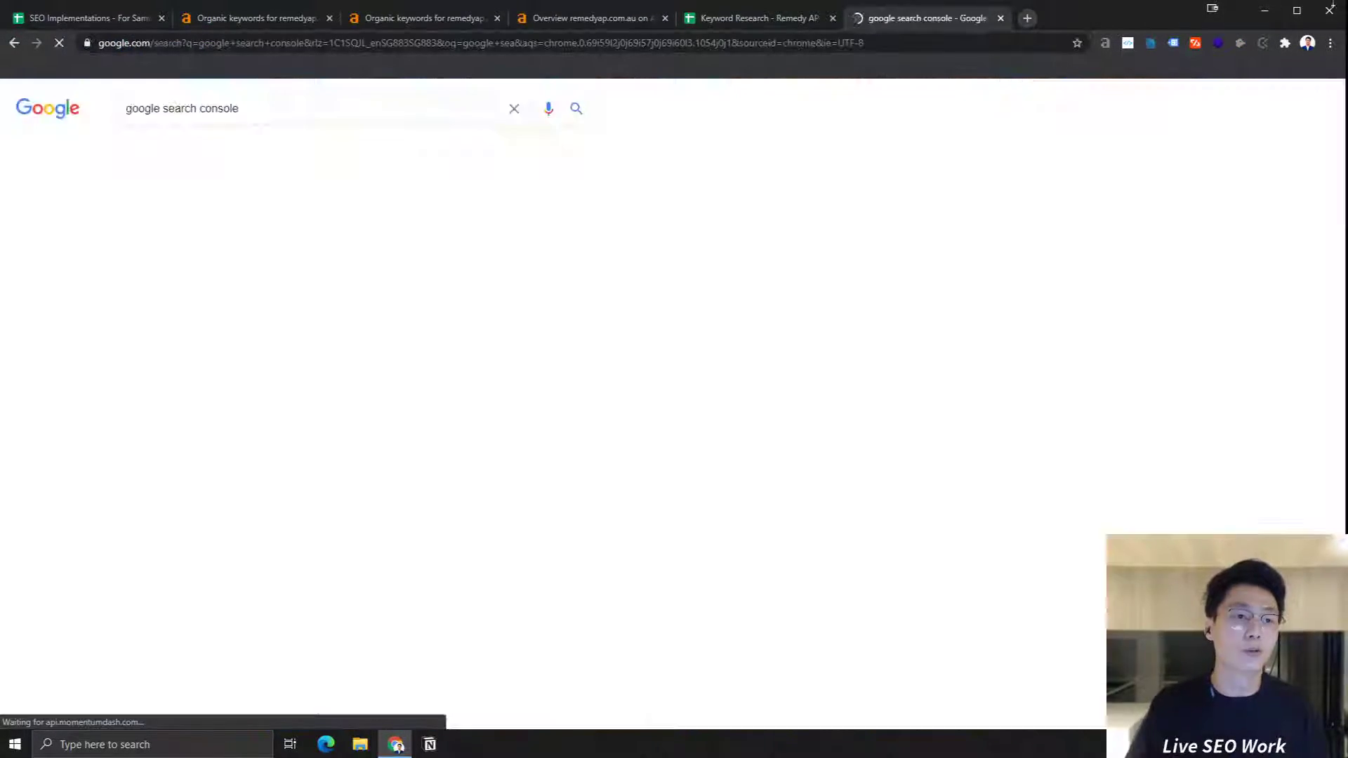
{"action": "left_click", "coordinate": [196, 226]}
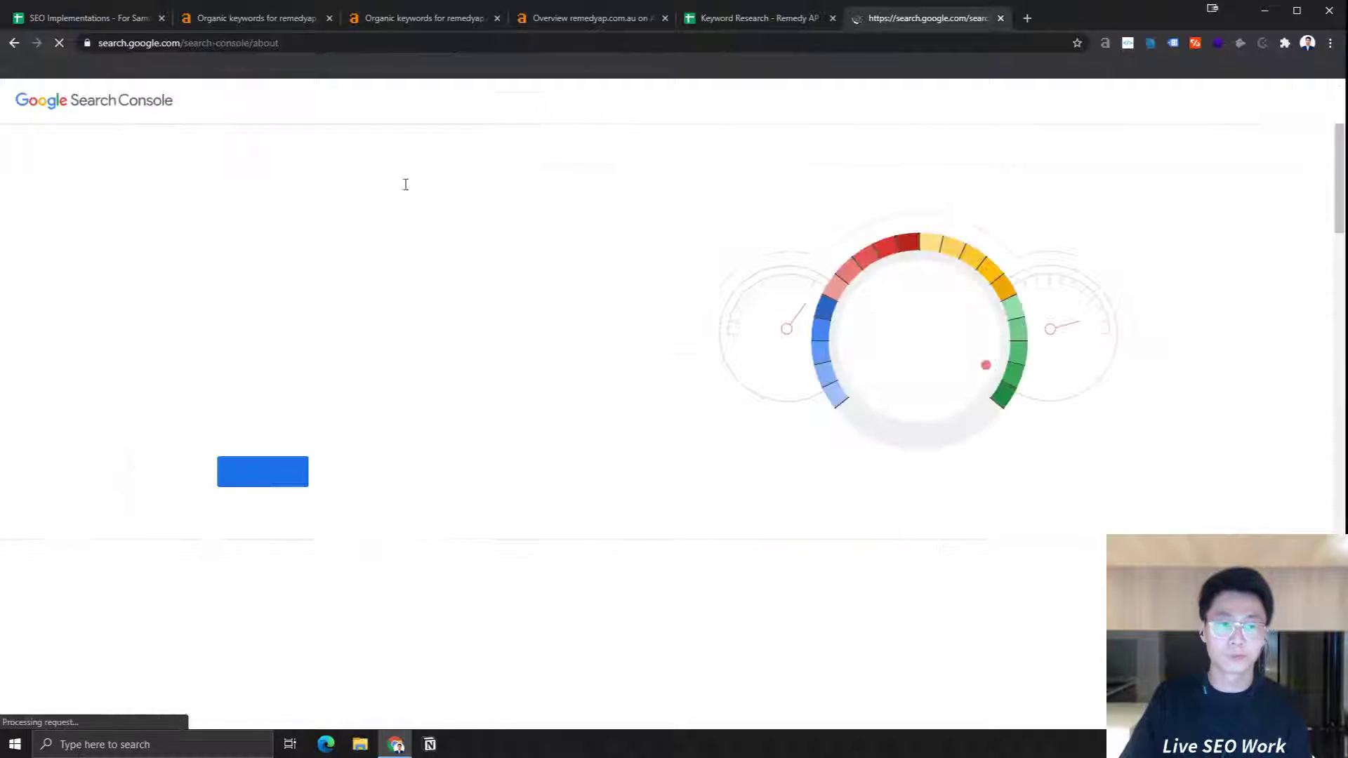
{"action": "left_click", "coordinate": [302, 463]}
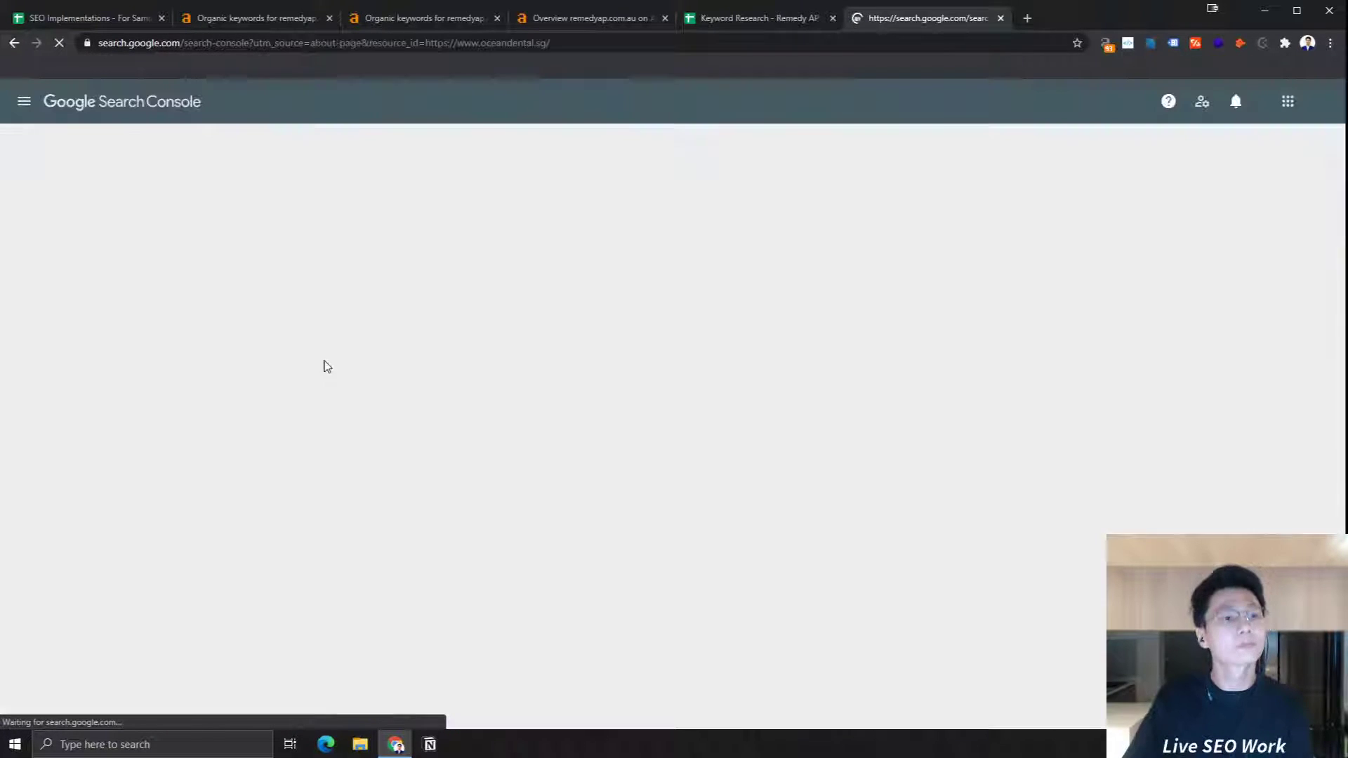
{"action": "left_click", "coordinate": [78, 146]}
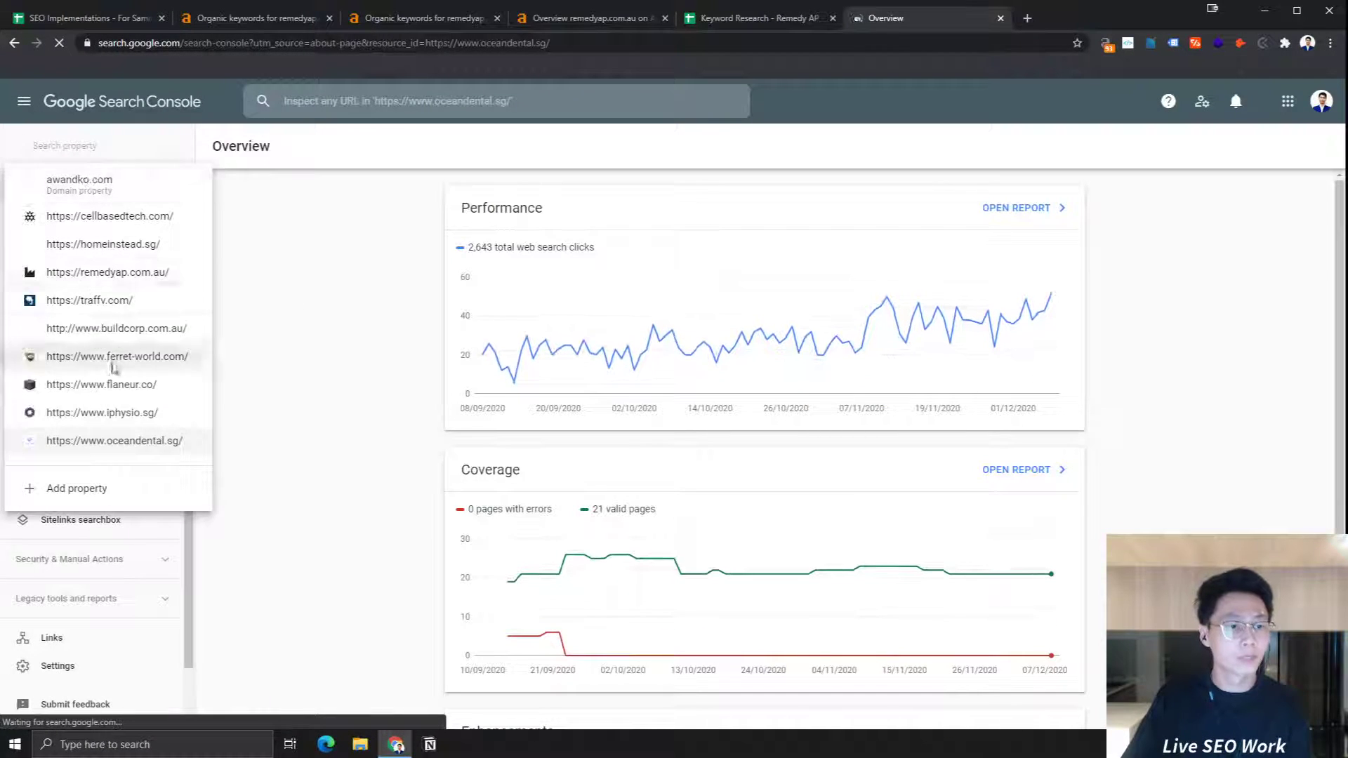
{"action": "left_click", "coordinate": [124, 271]}
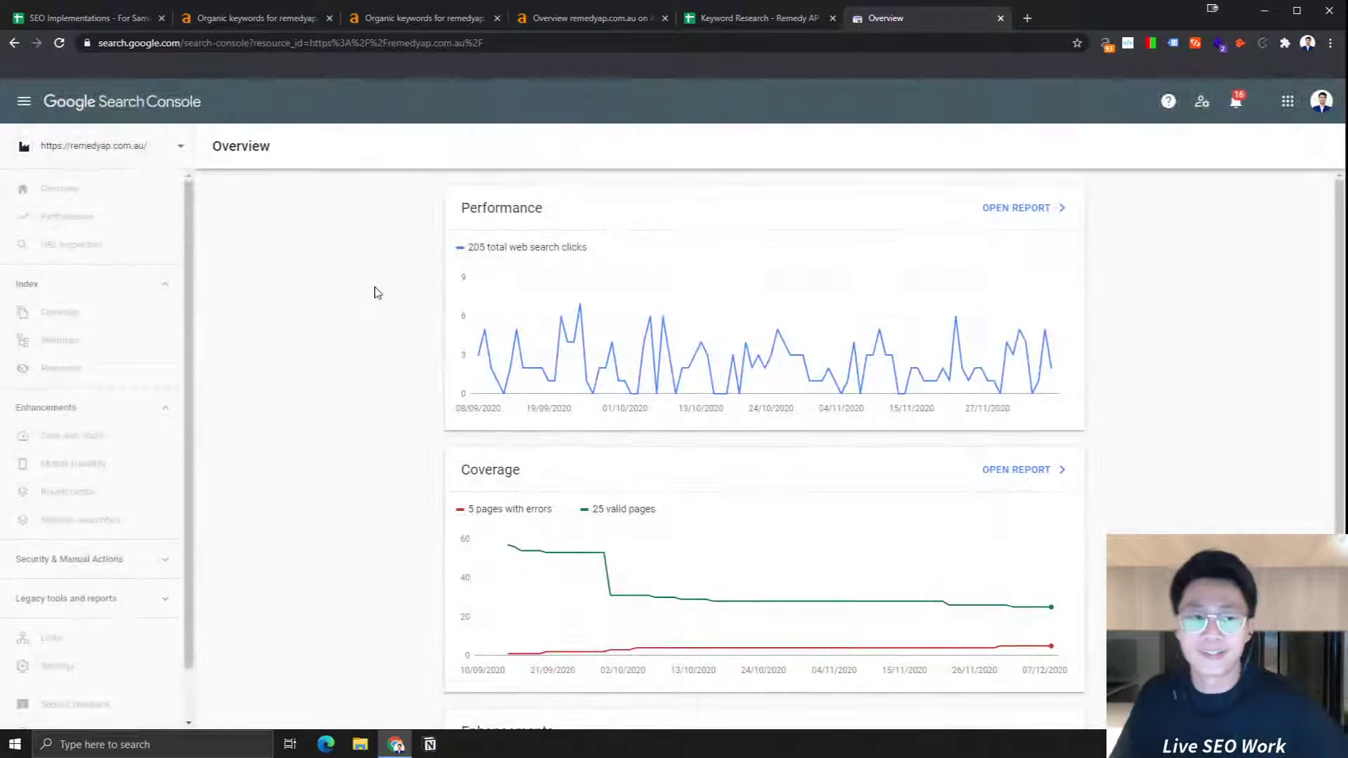
{"action": "left_click", "coordinate": [54, 214]}
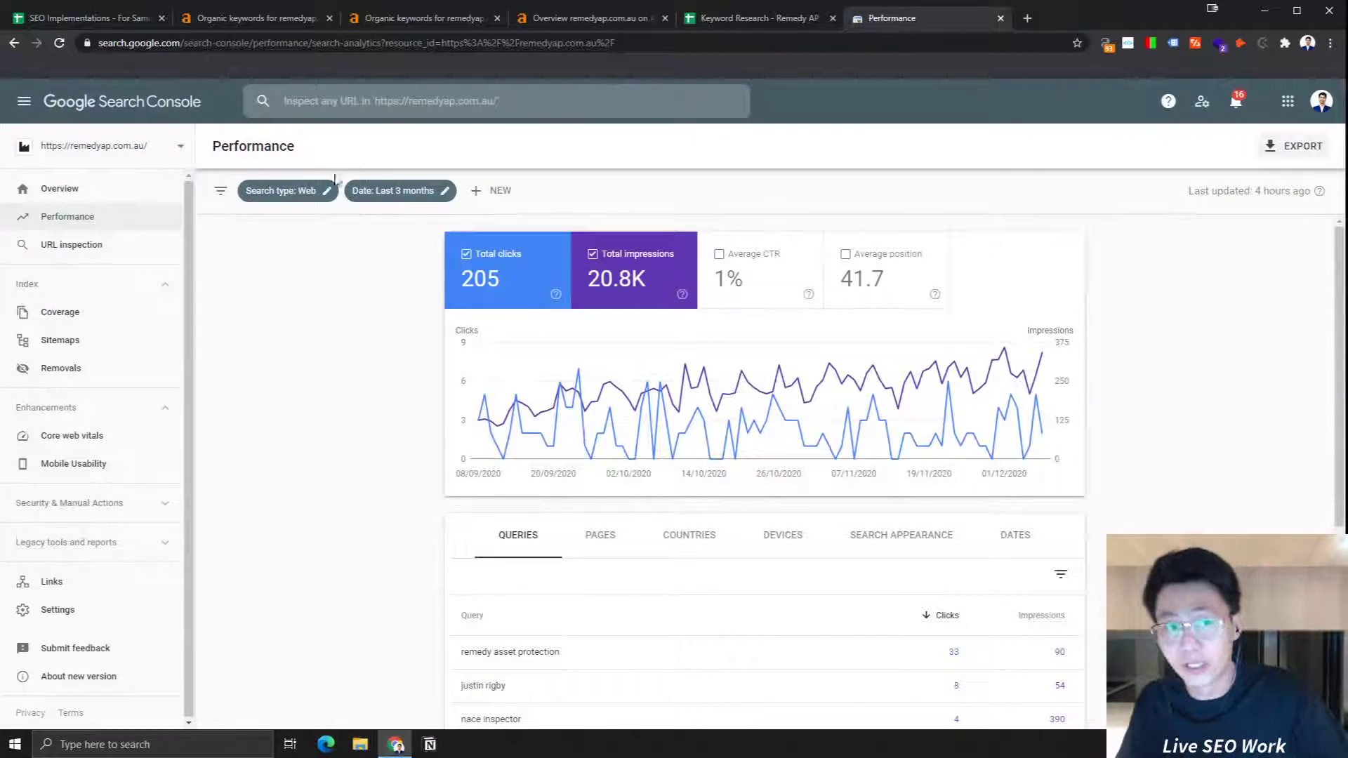
Step: Set the Performance report's date range to Last 12 months and chart only total impressions, without total clicks
{"action": "left_click", "coordinate": [410, 188]}
{"action": "left_click", "coordinate": [552, 447]}
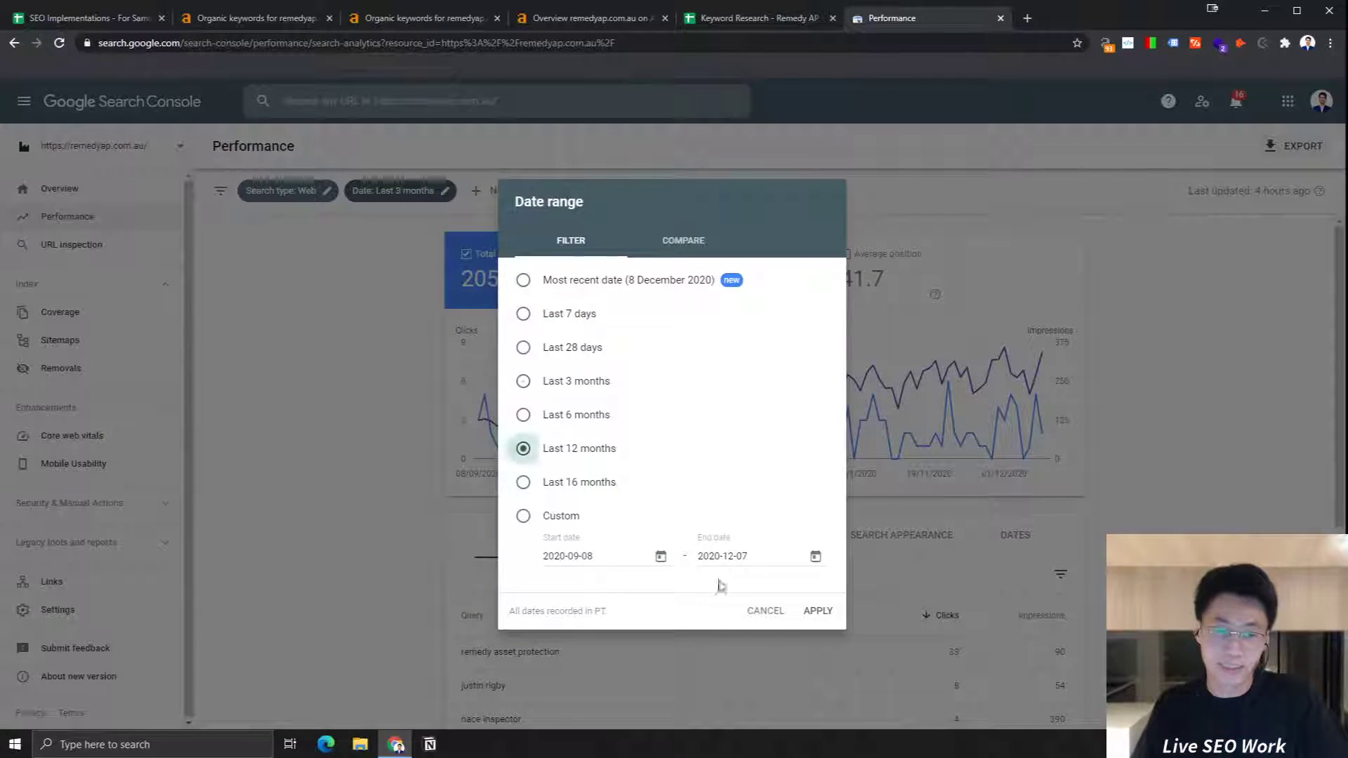
{"action": "left_click", "coordinate": [818, 611]}
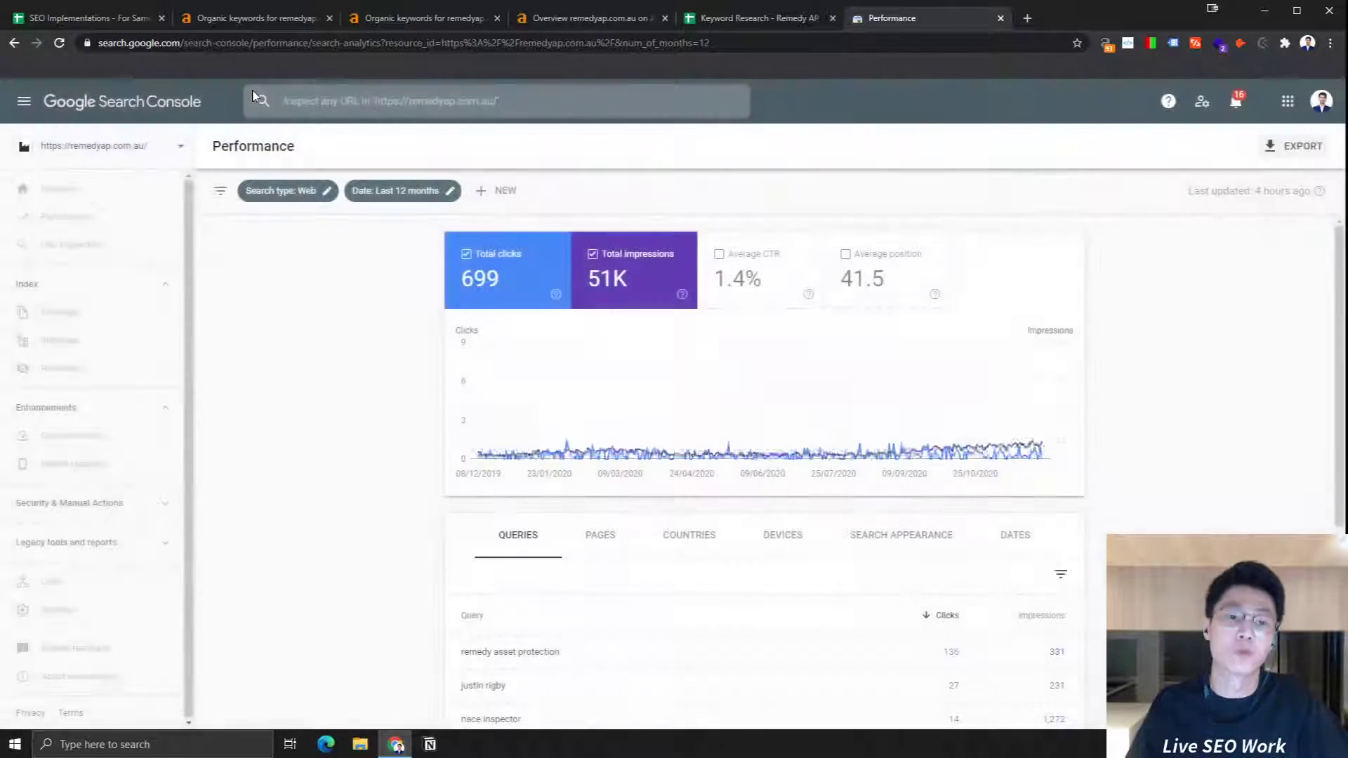
{"action": "left_click", "coordinate": [496, 189]}
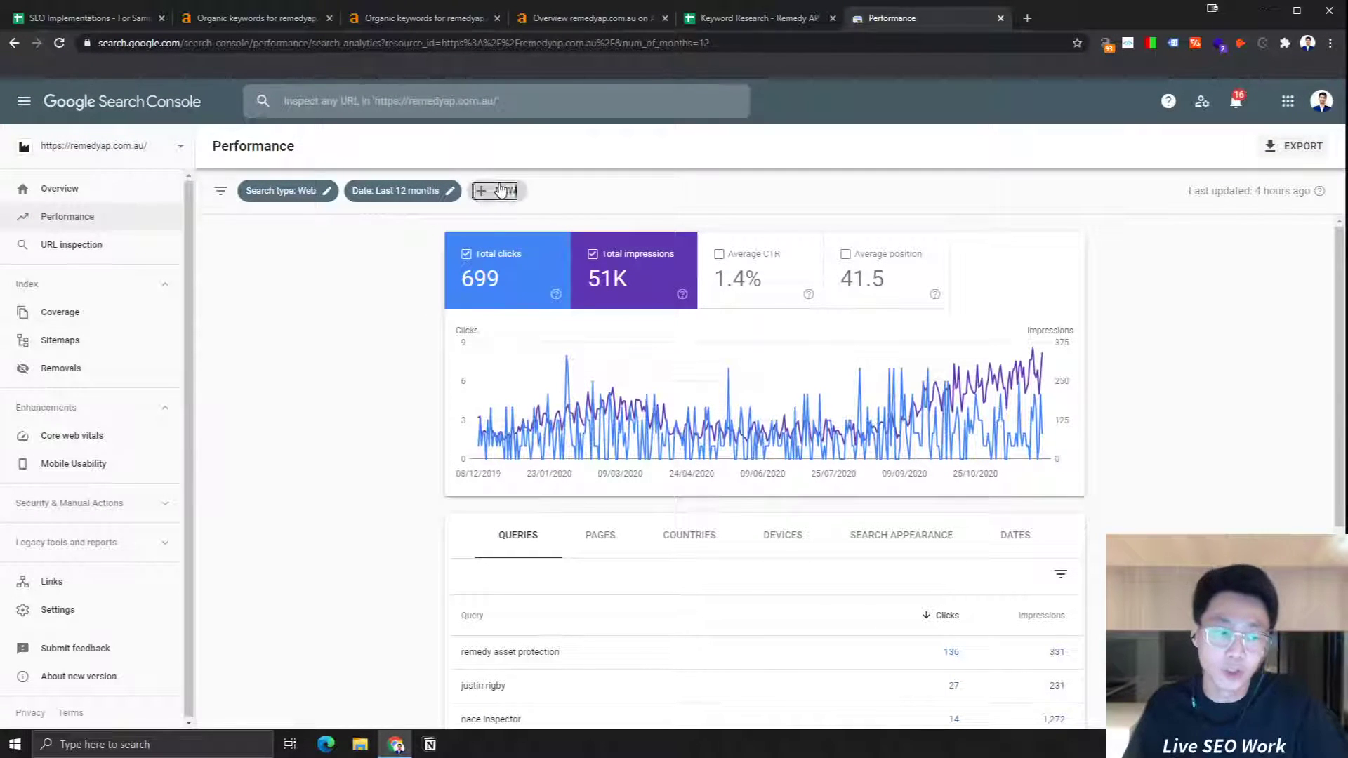
{"action": "left_click", "coordinate": [265, 292]}
{"action": "left_click", "coordinate": [446, 287]}
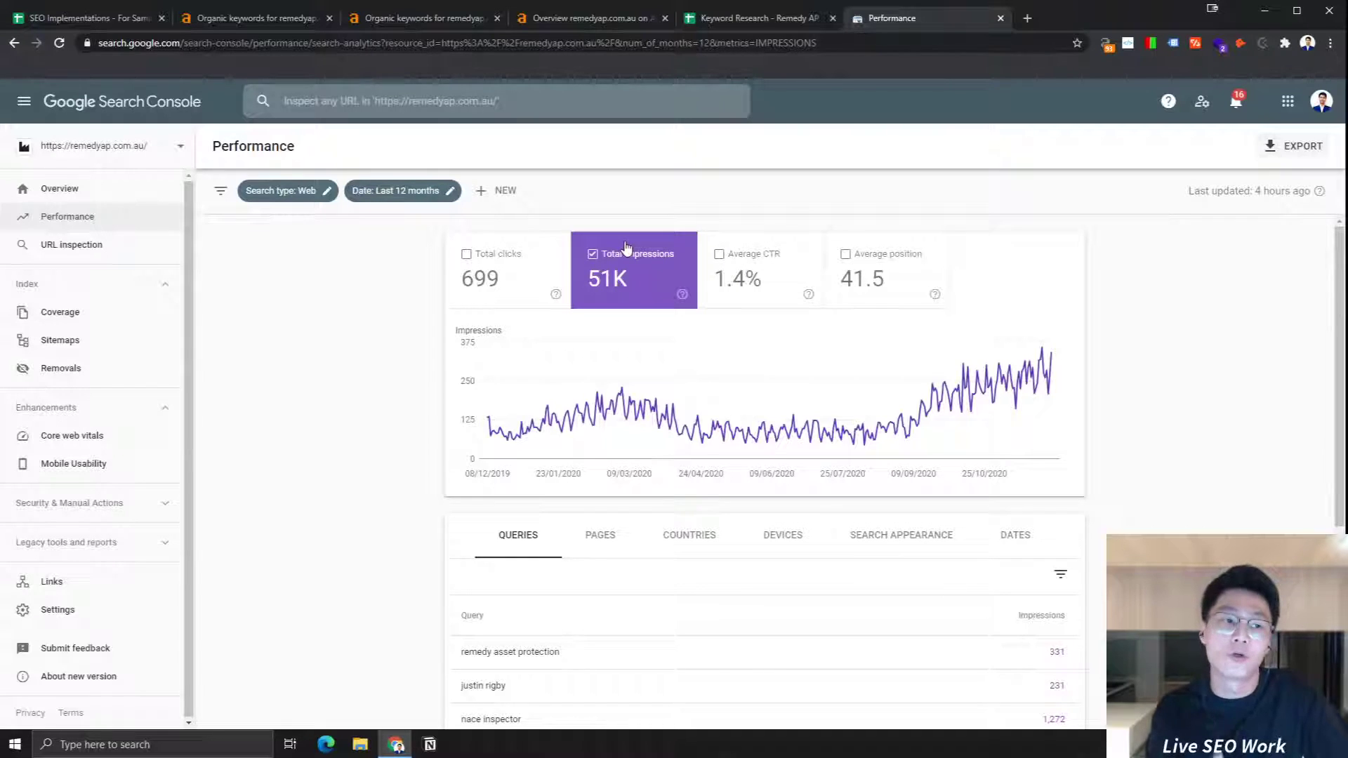
Step: Search Google for "buy shoes" in a new tab, look through the search results, and close that tab
{"action": "left_click", "coordinate": [1027, 19]}
{"action": "type", "text": "b"}
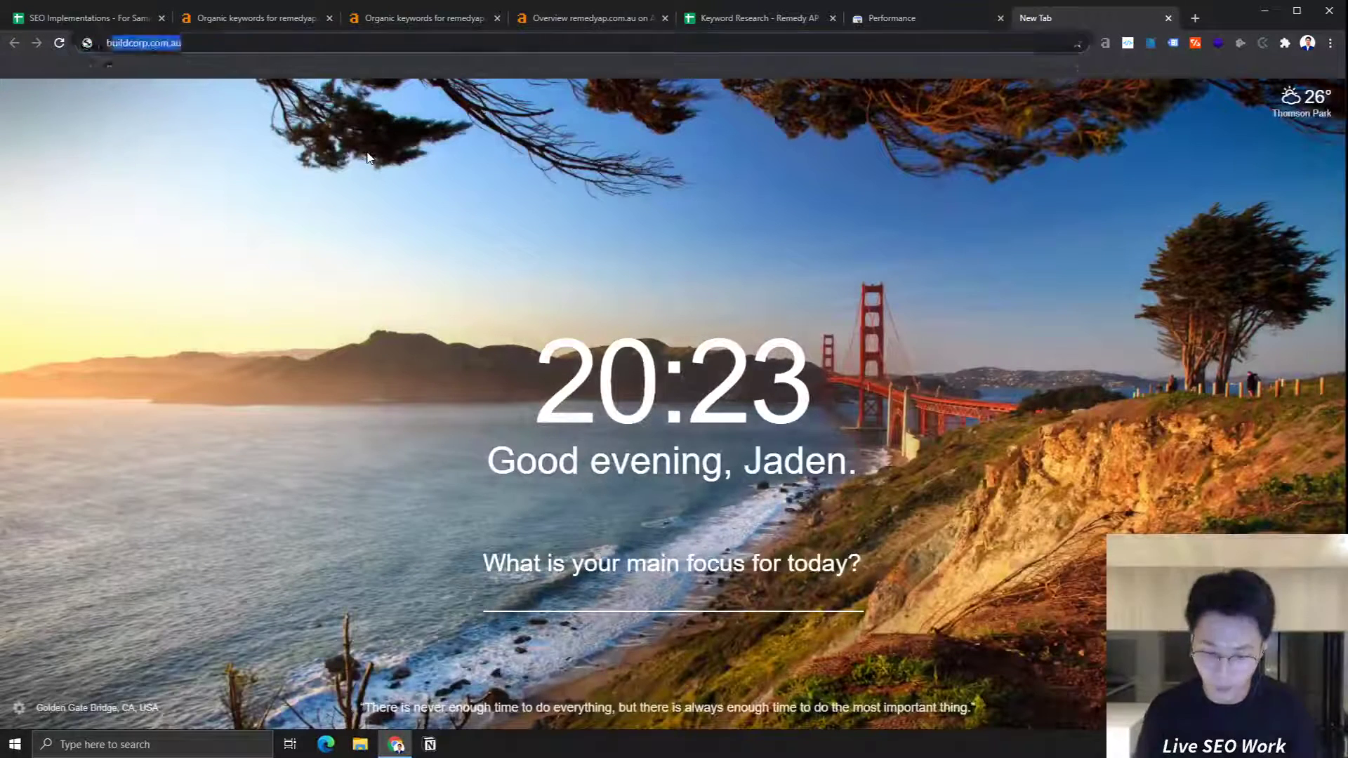
{"action": "type", "text": "uy shoes"}
{"action": "key", "text": "Return"}
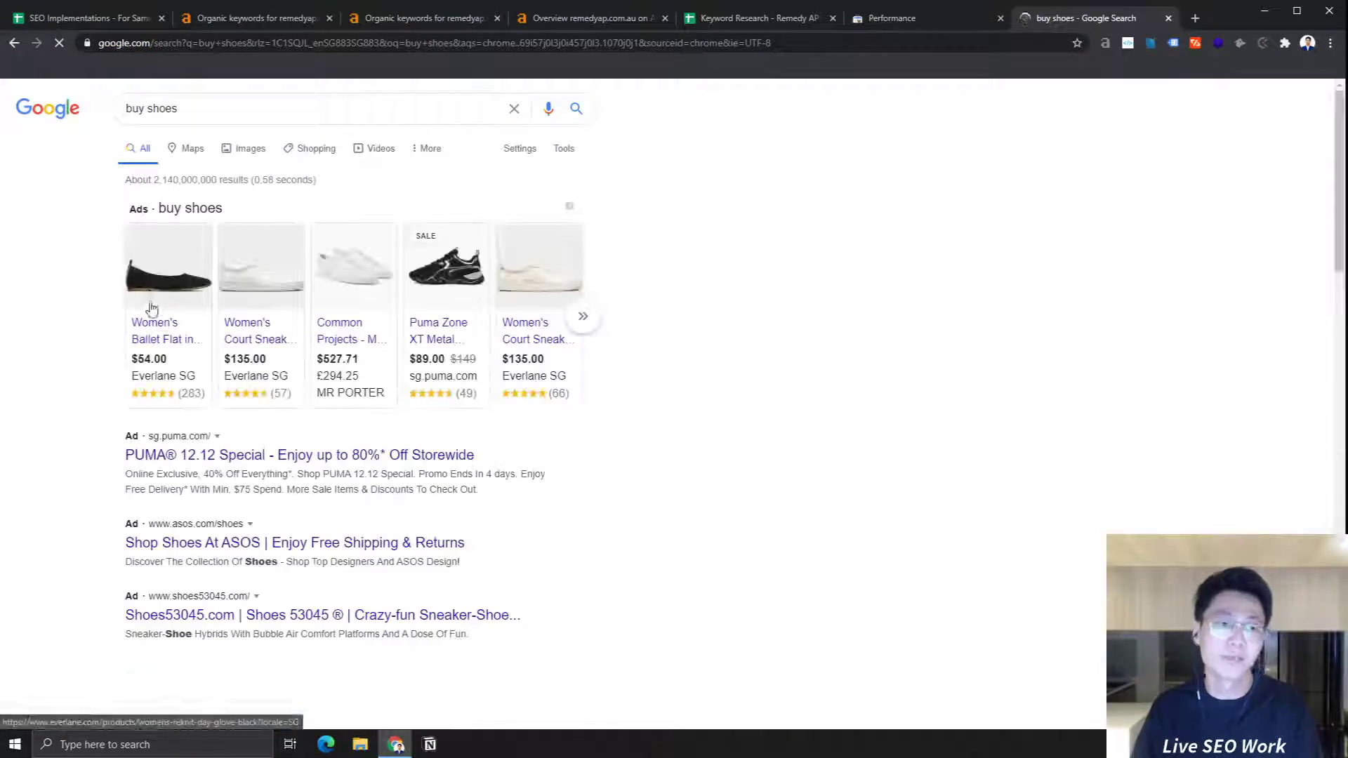
{"action": "scroll", "coordinate": [386, 348], "scroll_direction": "down", "scroll_amount": 20}
{"action": "scroll", "coordinate": [263, 430], "scroll_direction": "up", "scroll_amount": 3}
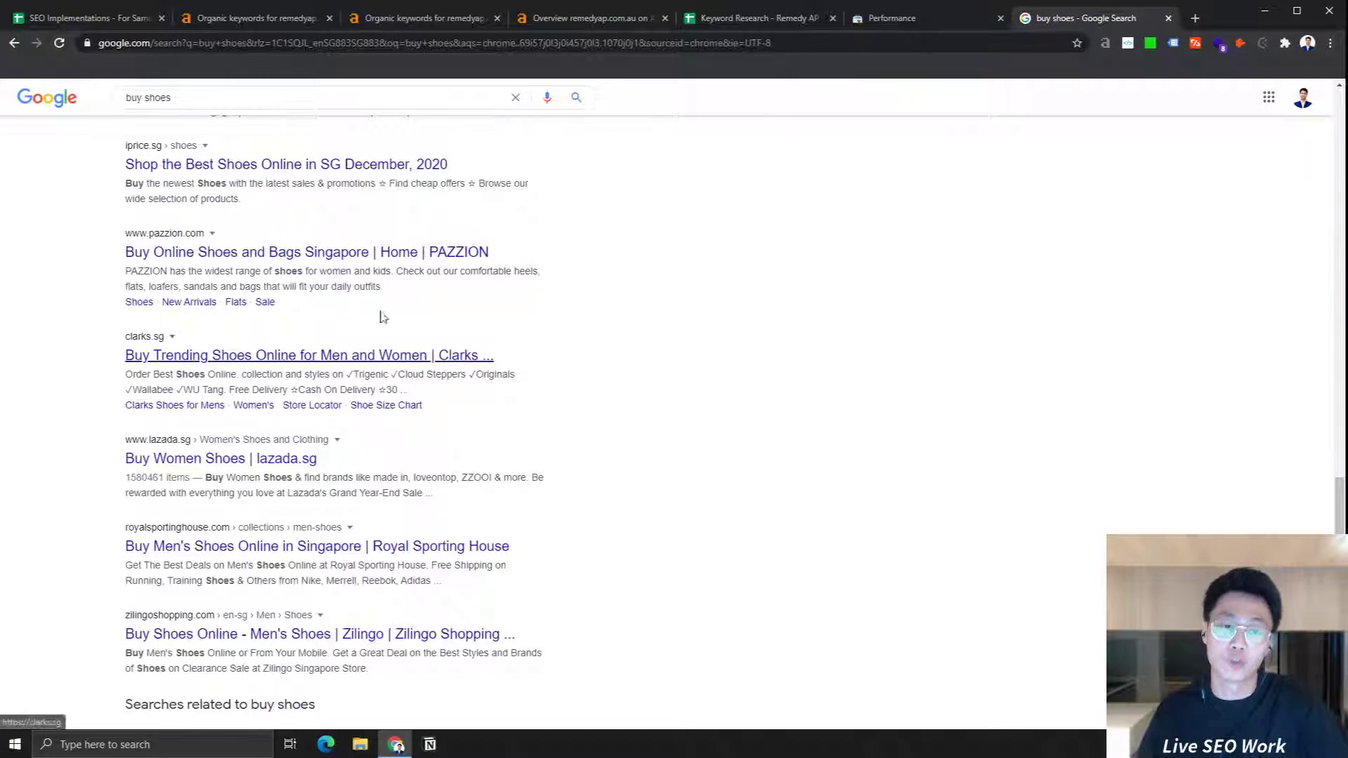
{"action": "left_click", "coordinate": [906, 19]}
{"action": "left_click", "coordinate": [521, 285]}
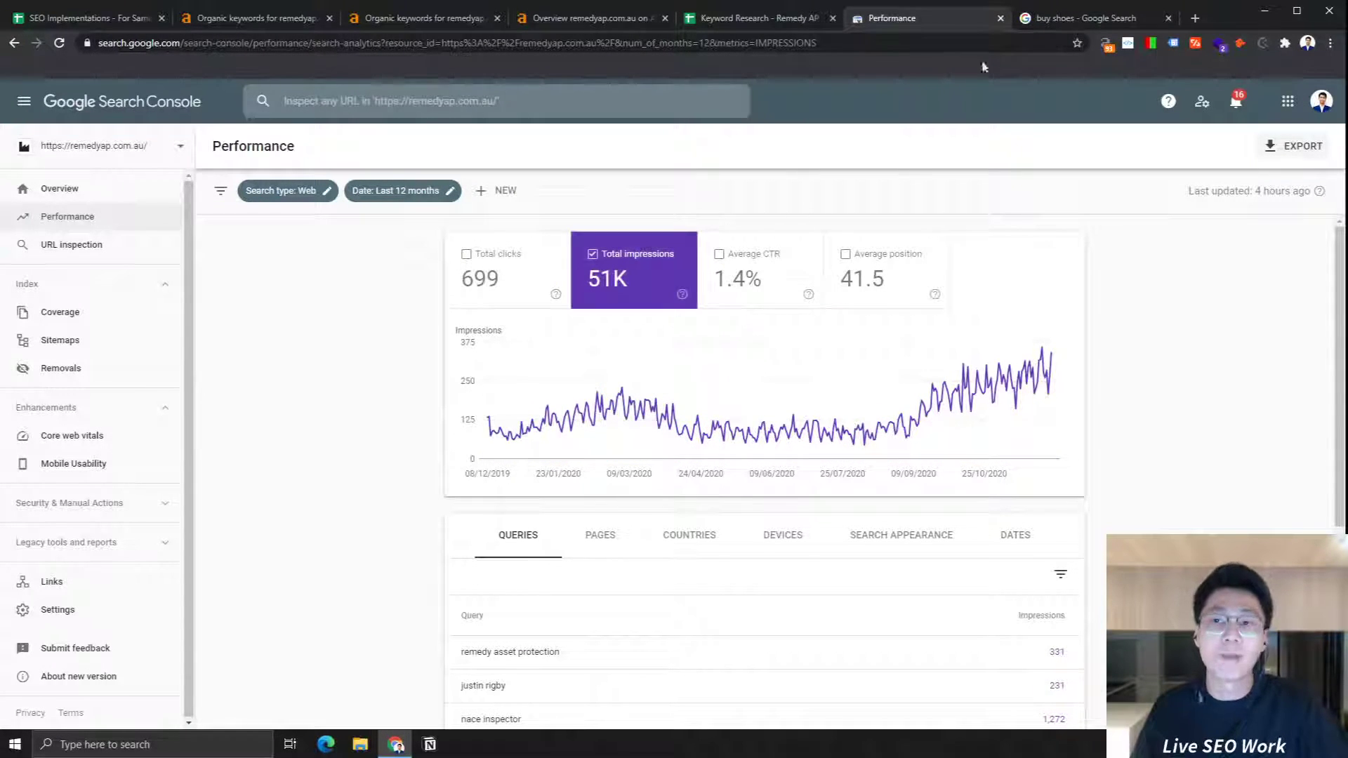
{"action": "left_click", "coordinate": [1045, 23]}
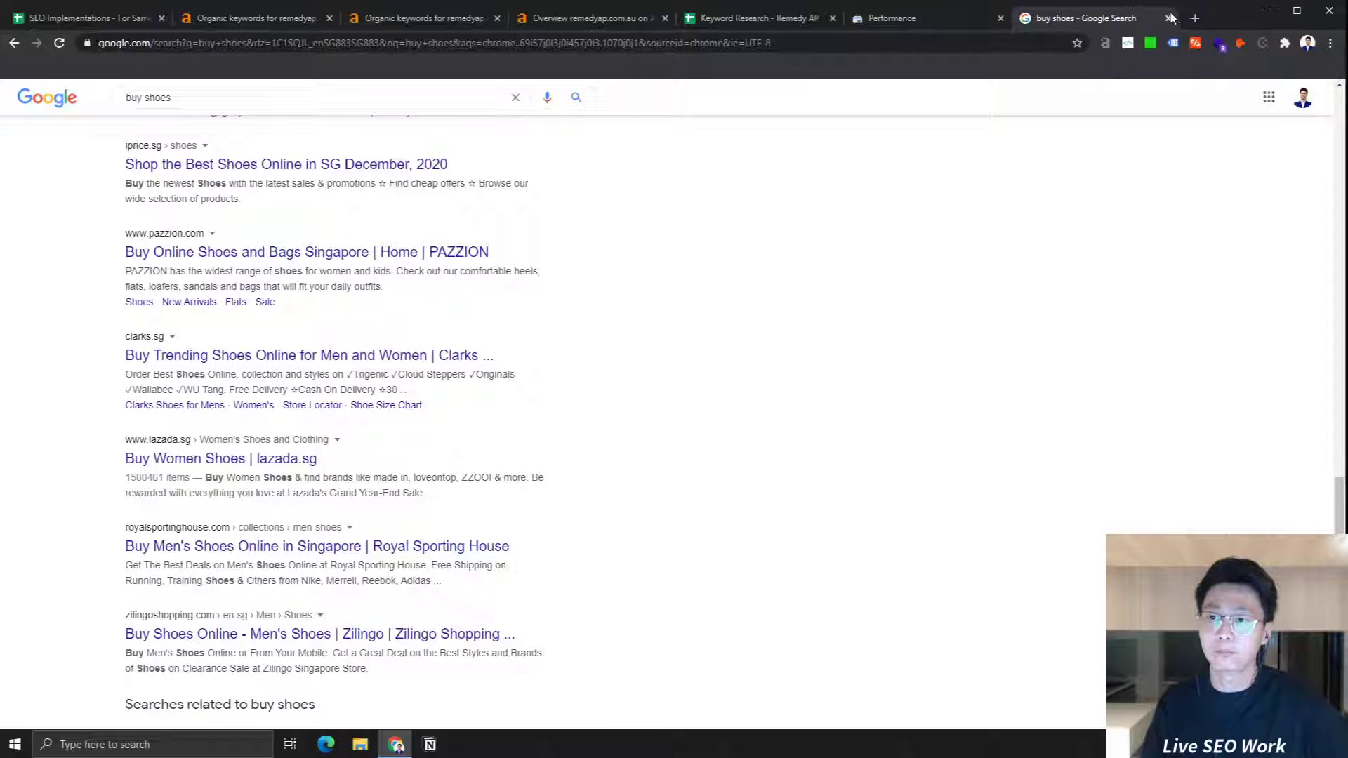
{"action": "left_click", "coordinate": [1169, 17]}
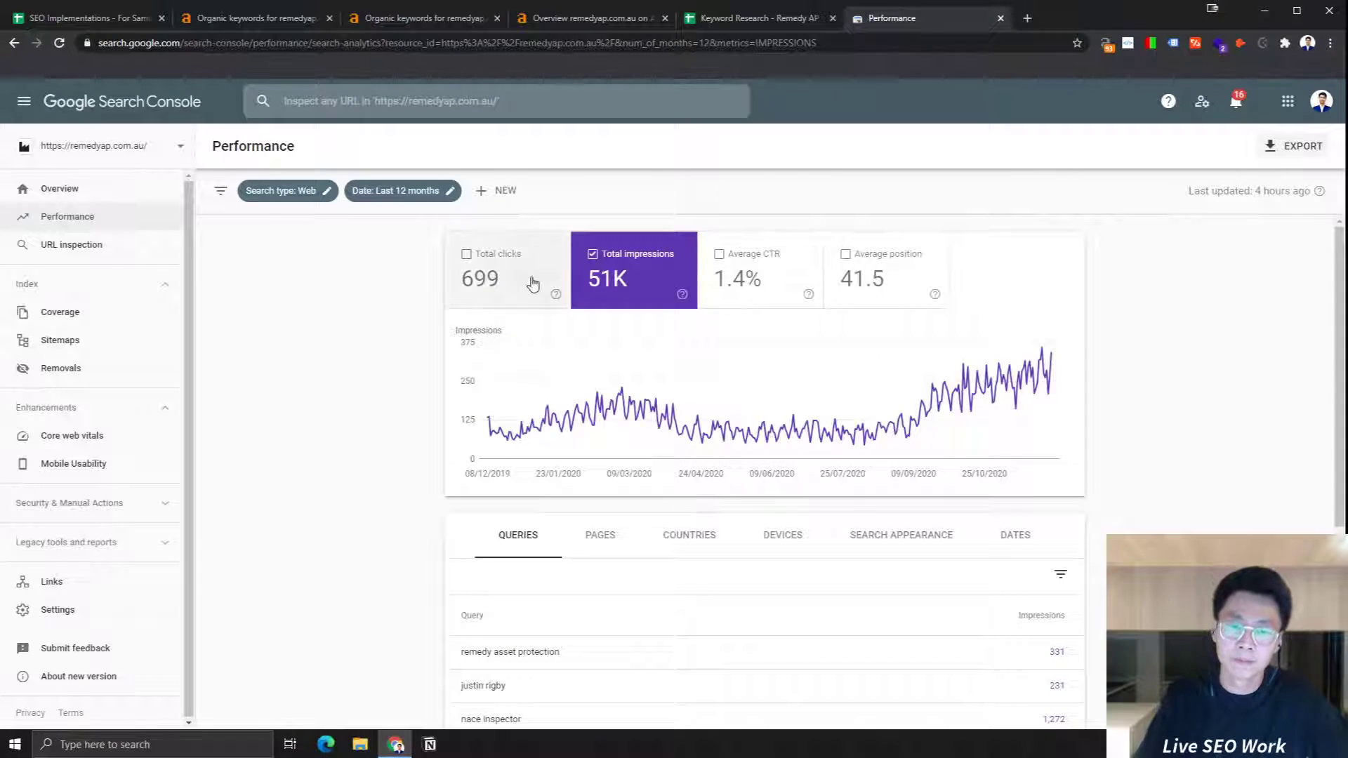
Step: Examine total clicks alone over the last 12 months, and chart them together with total impressions
{"action": "left_click", "coordinate": [536, 283]}
{"action": "left_click", "coordinate": [533, 280]}
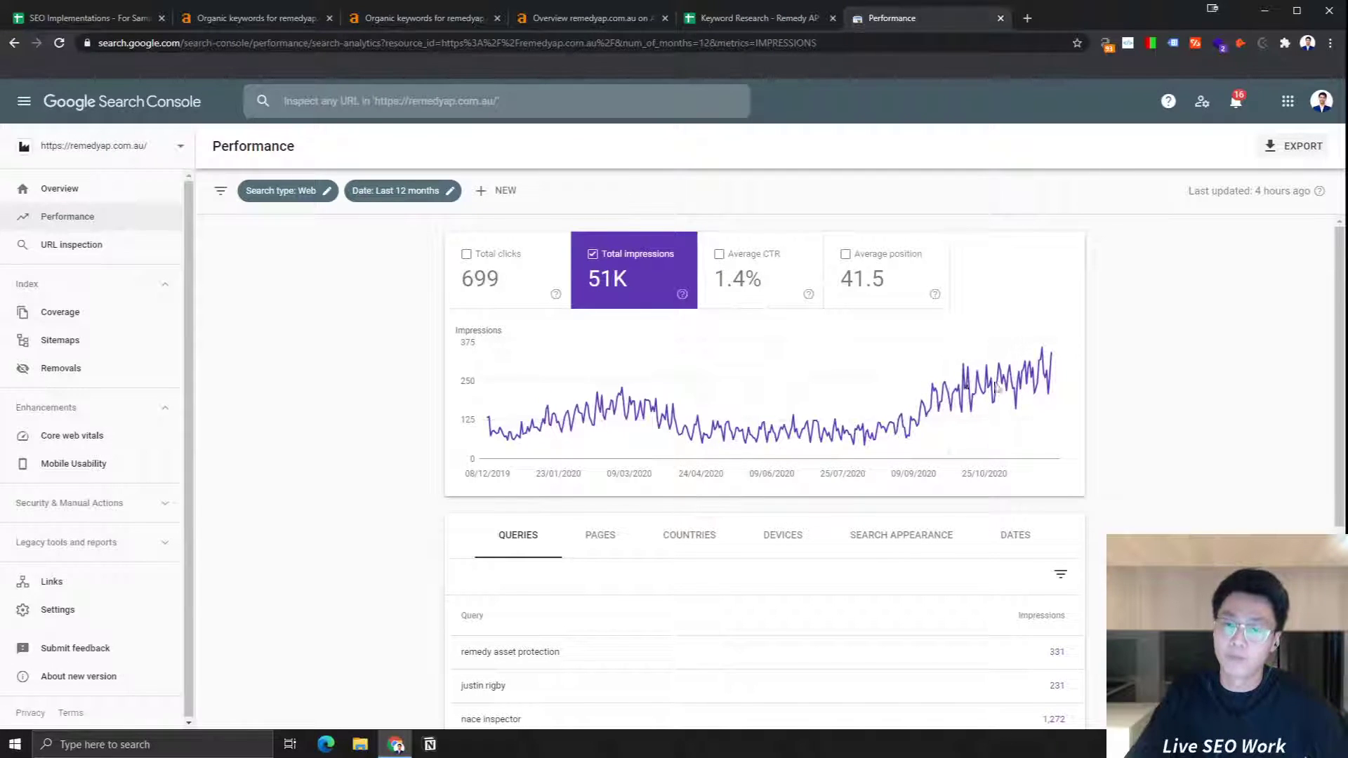
{"action": "left_click", "coordinate": [515, 265]}
{"action": "left_click", "coordinate": [636, 269]}
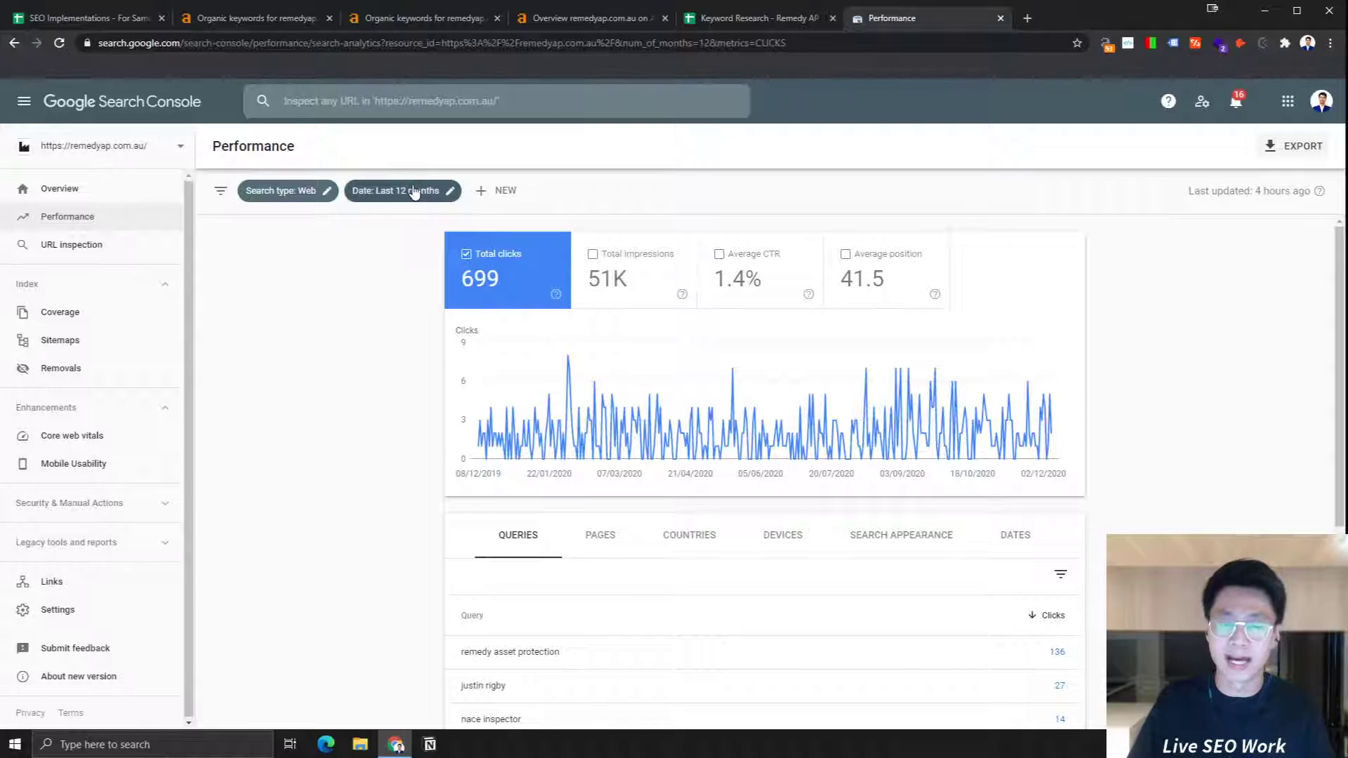
{"action": "left_click", "coordinate": [605, 277]}
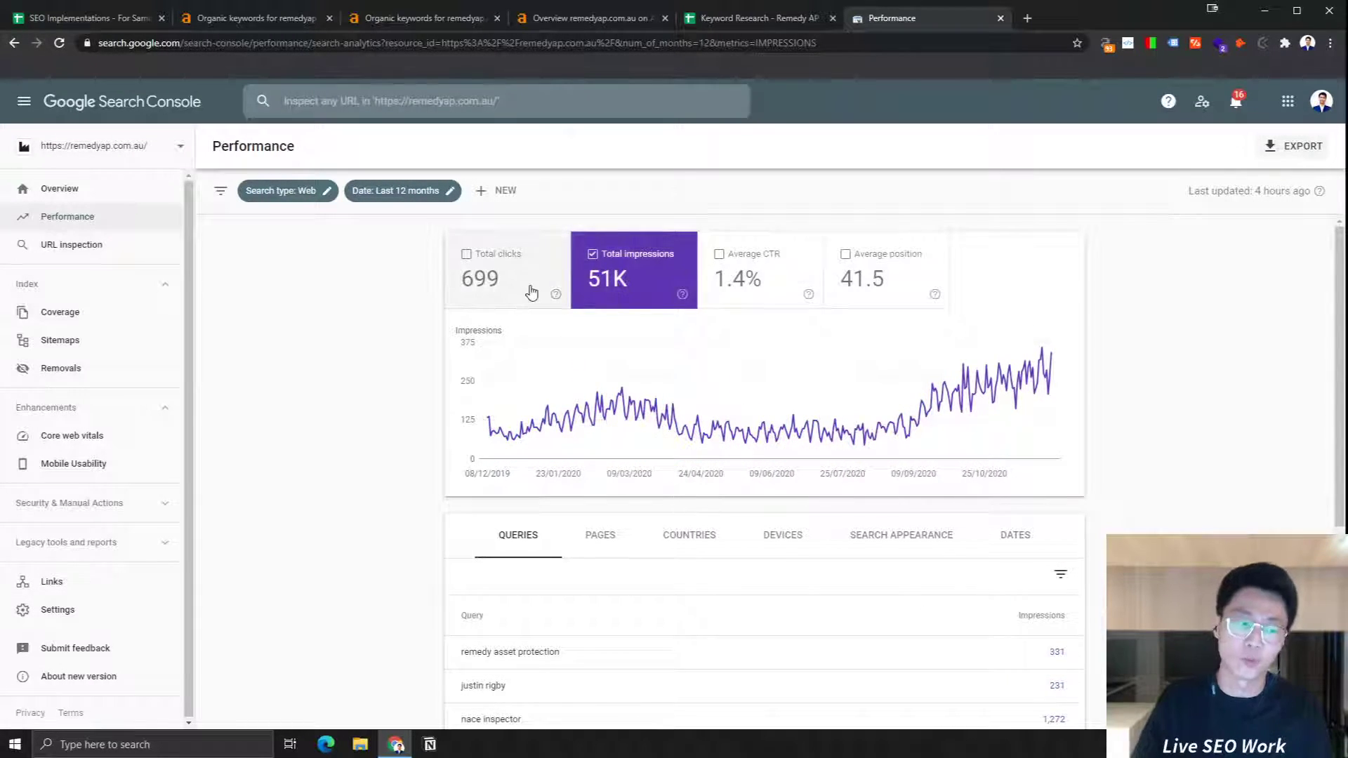
{"action": "left_click", "coordinate": [519, 266]}
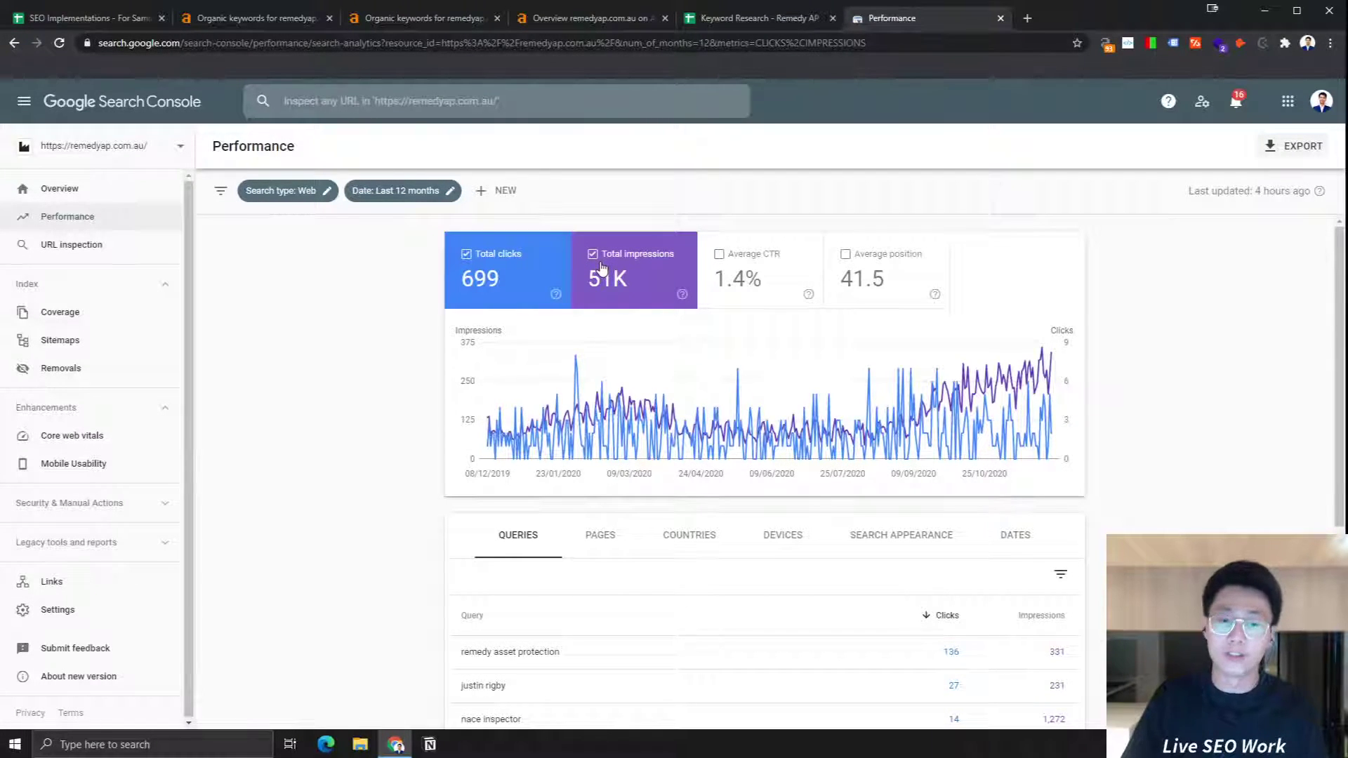
Step: Check the Content Mapping sheet again and leave only total impressions charted in the Search Console Performance report
{"action": "left_click", "coordinate": [742, 27]}
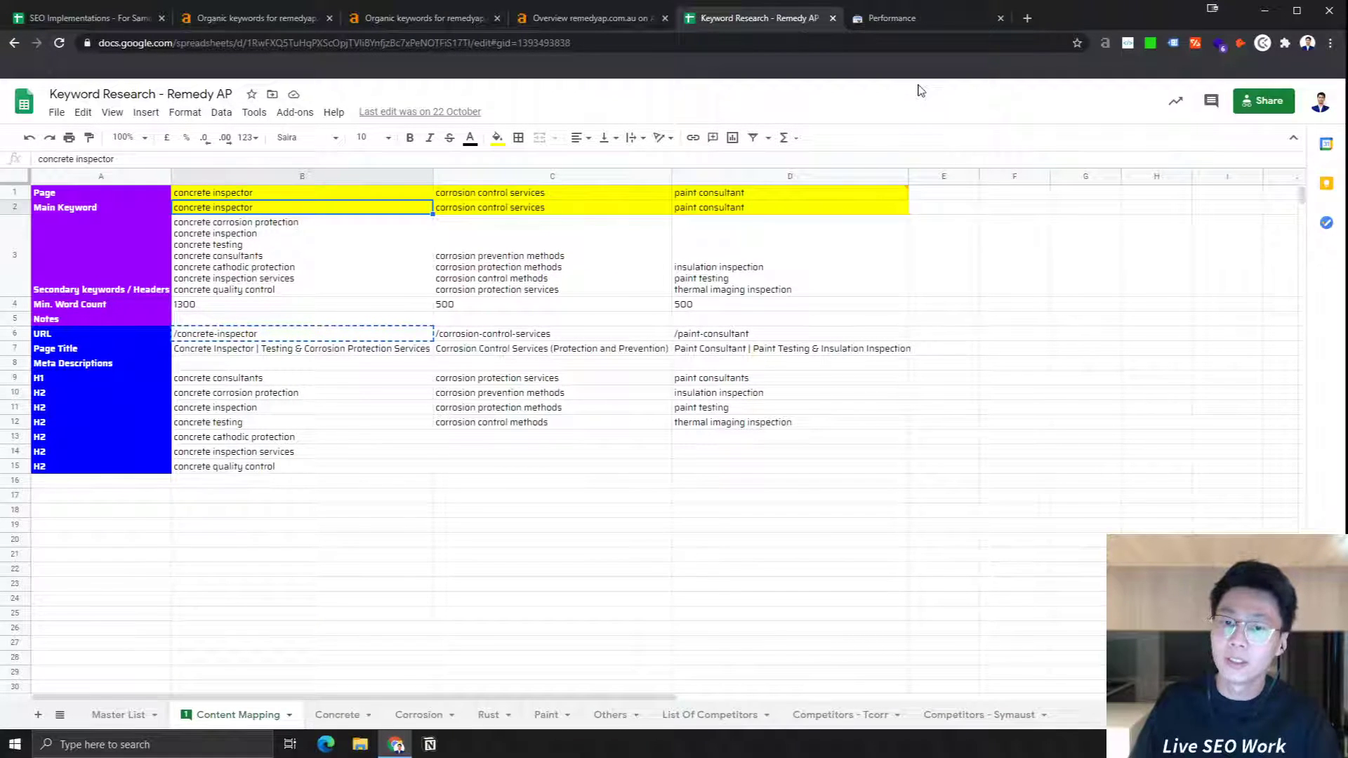
{"action": "left_click", "coordinate": [895, 18]}
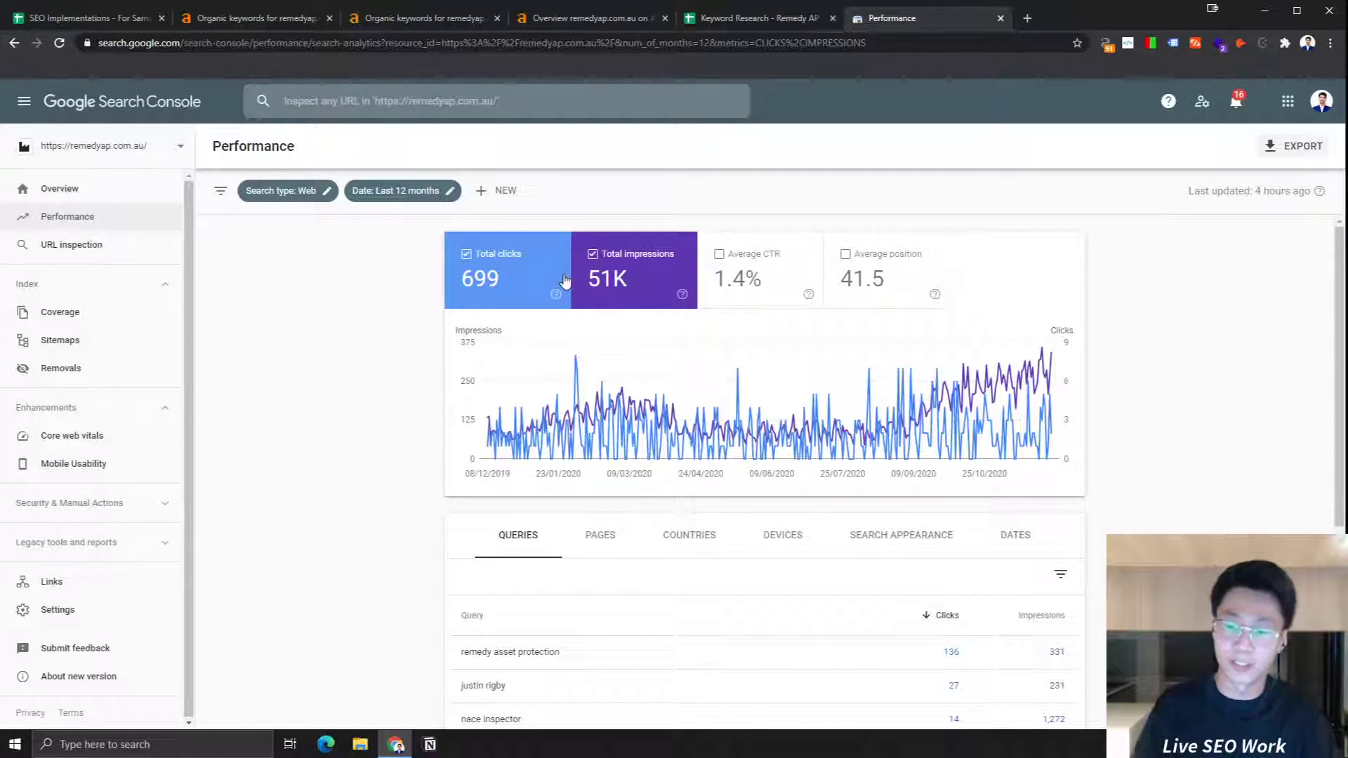
{"action": "left_click", "coordinate": [524, 291]}
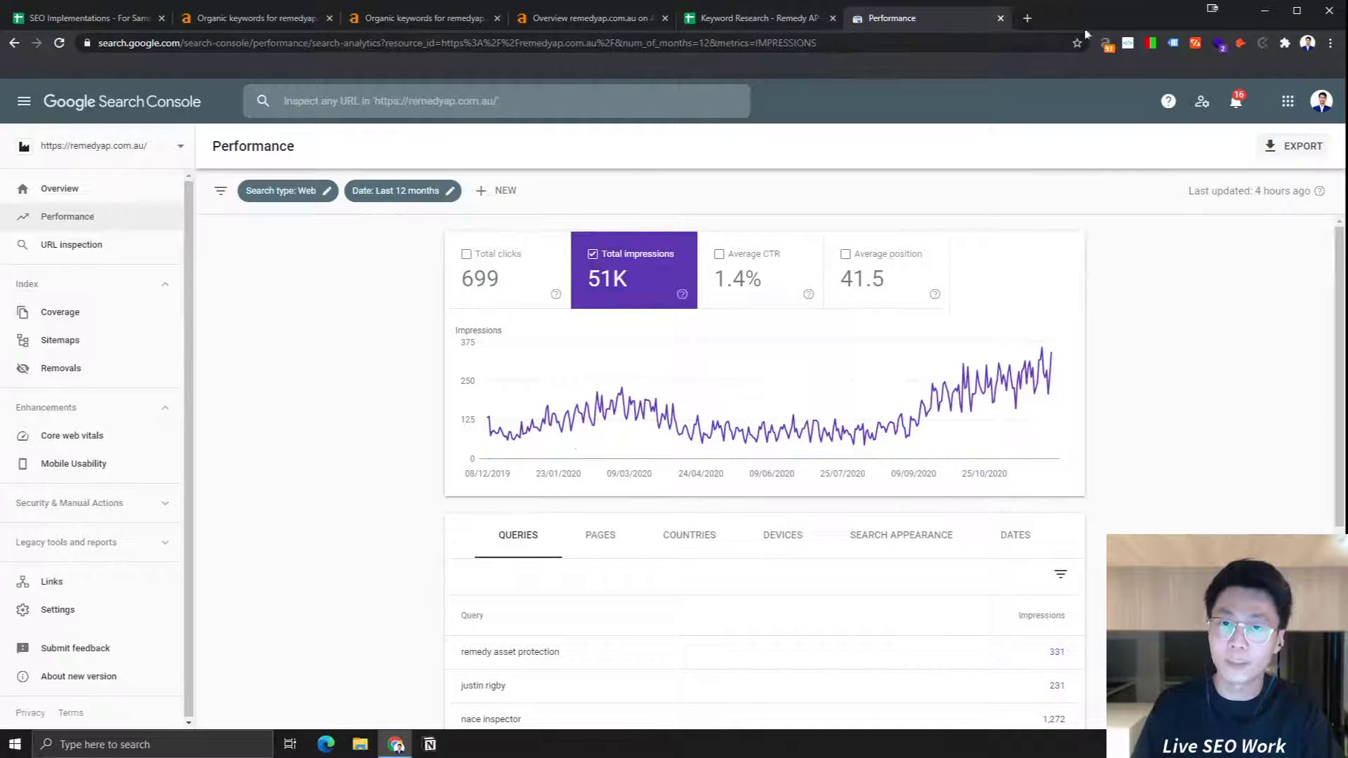
Step: Find Google Analytics through a Google search for "google an" in a new tab and open it
{"action": "left_click", "coordinate": [1029, 18]}
{"action": "type", "text": "google an"}
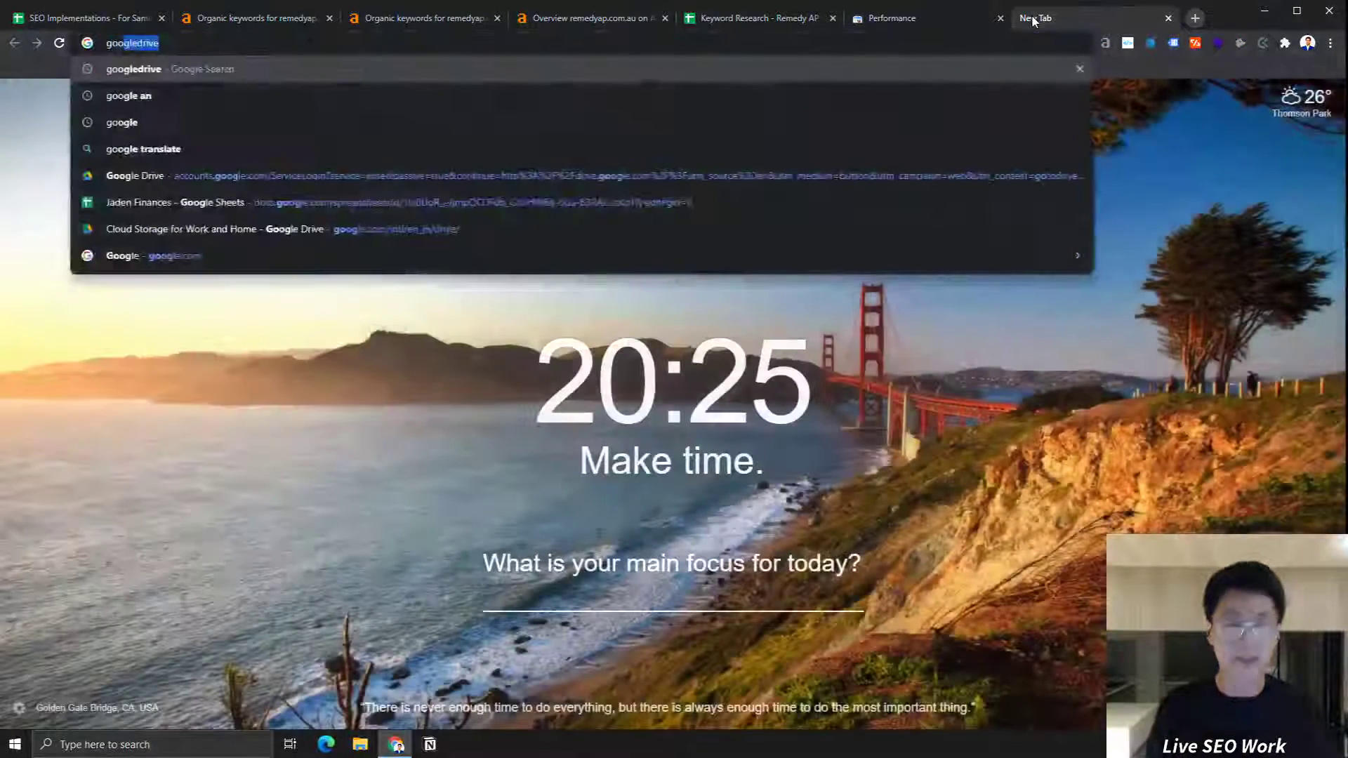
{"action": "key", "text": "Return"}
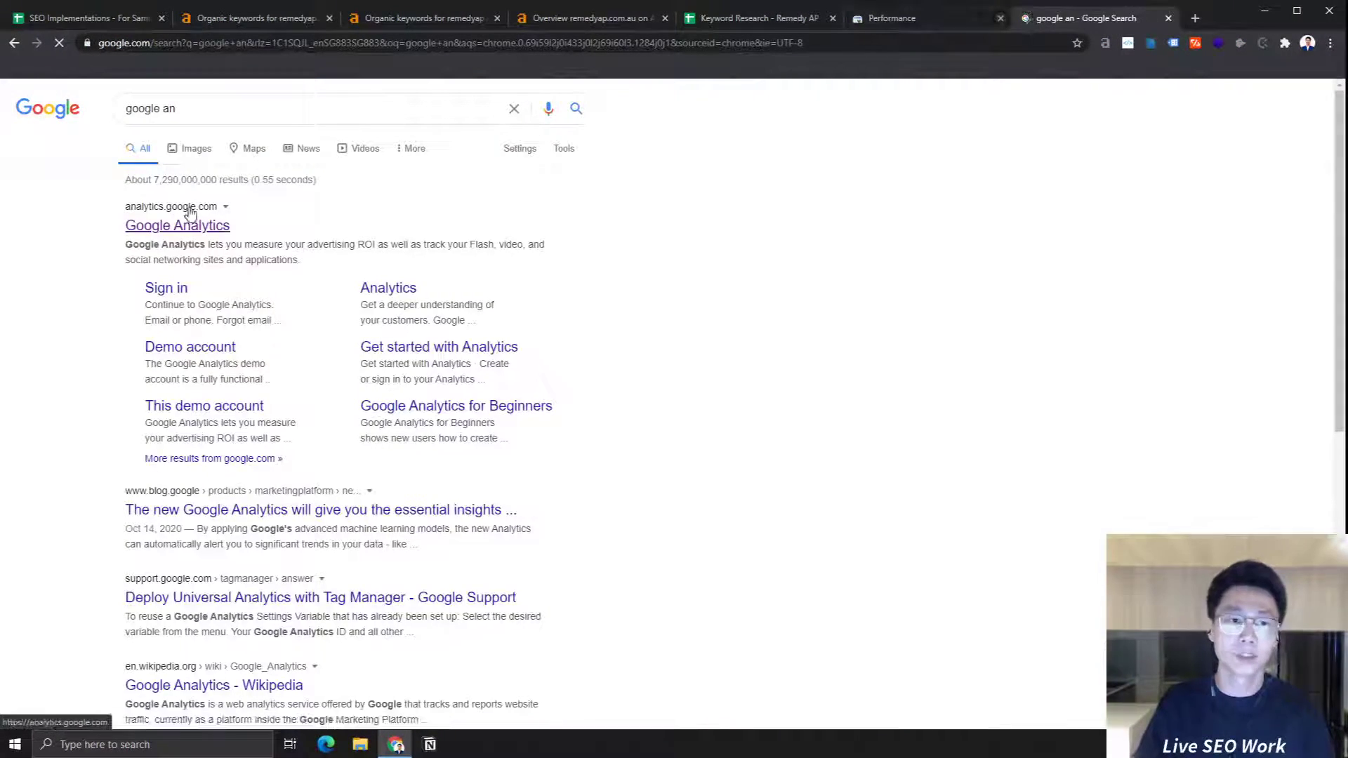
{"action": "left_click", "coordinate": [180, 226]}
Step: Return to the Search Console Performance report, compare the impressions and clicks trends, and leave only total clicks charted
{"action": "left_click", "coordinate": [938, 22]}
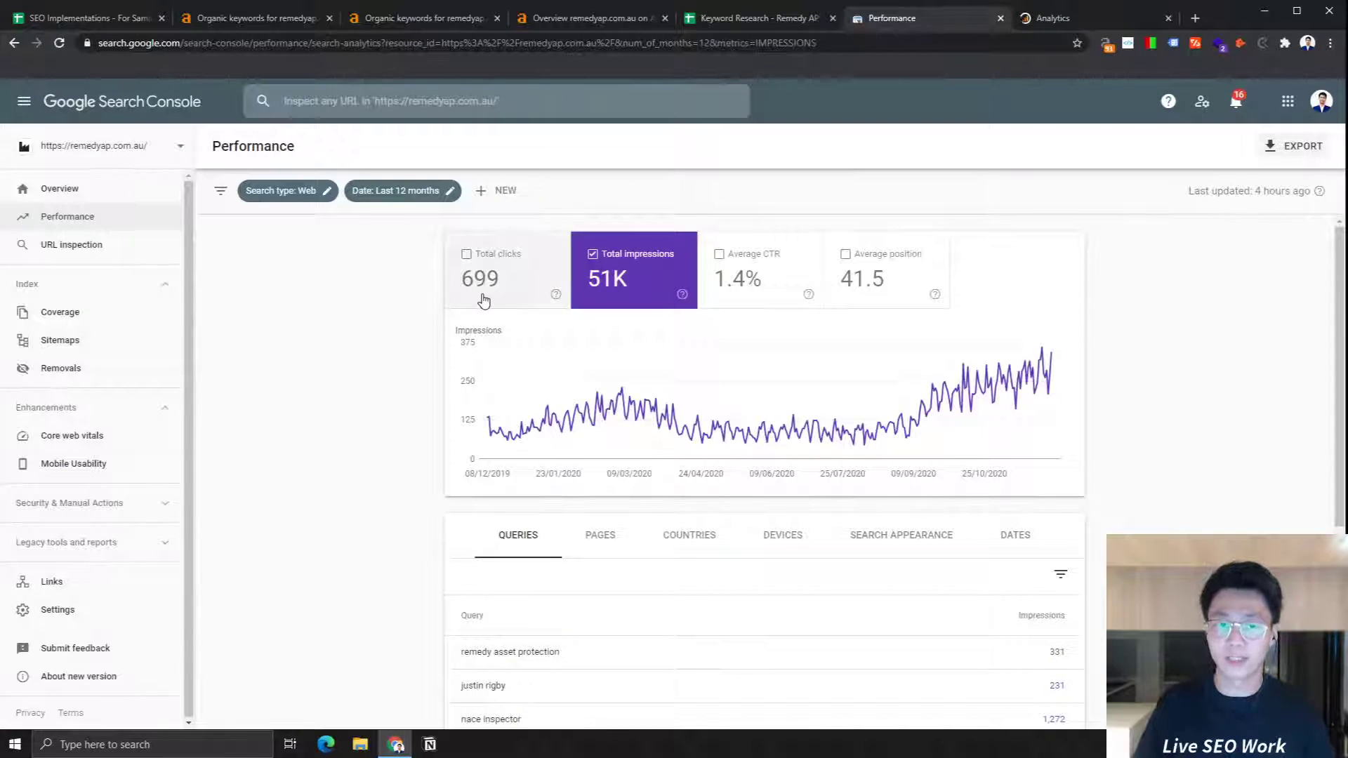
{"action": "left_click", "coordinate": [562, 272]}
{"action": "left_click", "coordinate": [594, 267]}
{"action": "left_click", "coordinate": [618, 257]}
{"action": "left_click", "coordinate": [547, 276]}
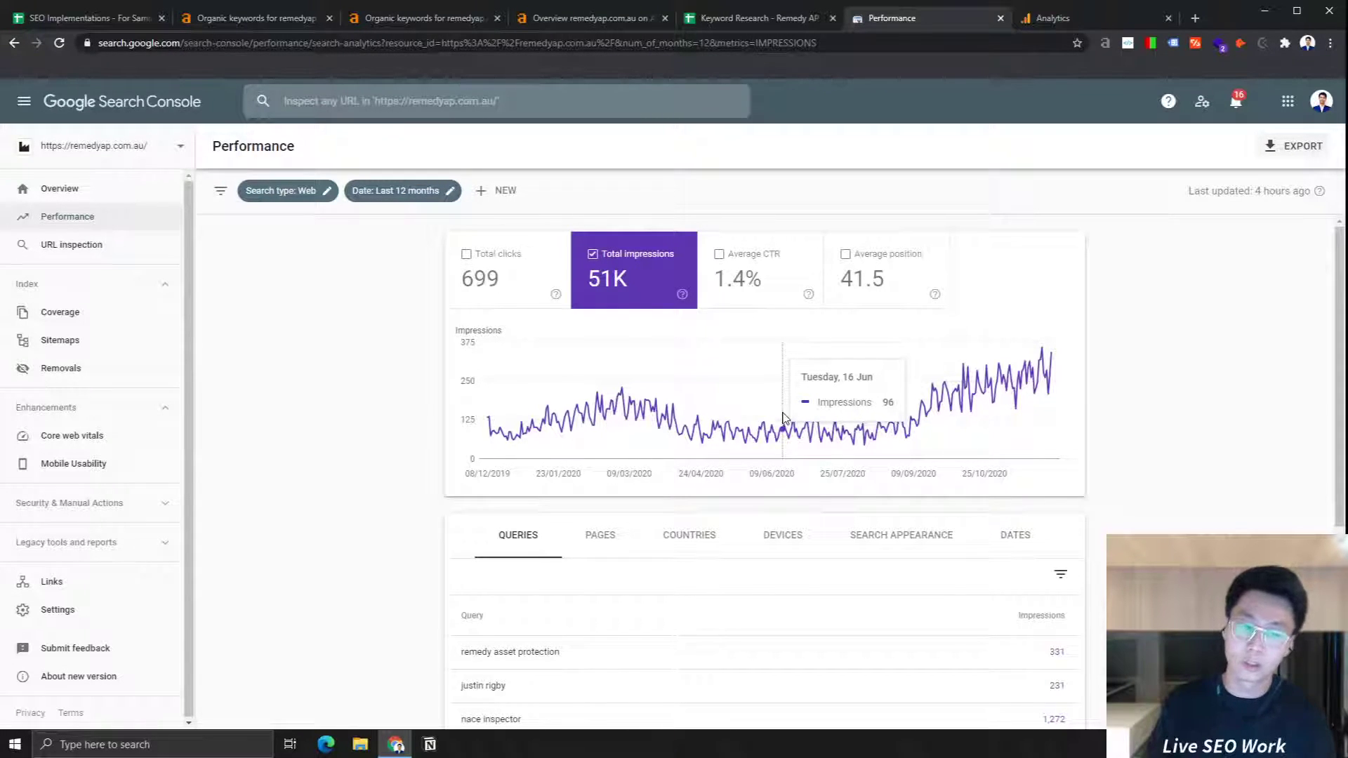
{"action": "left_click", "coordinate": [503, 264]}
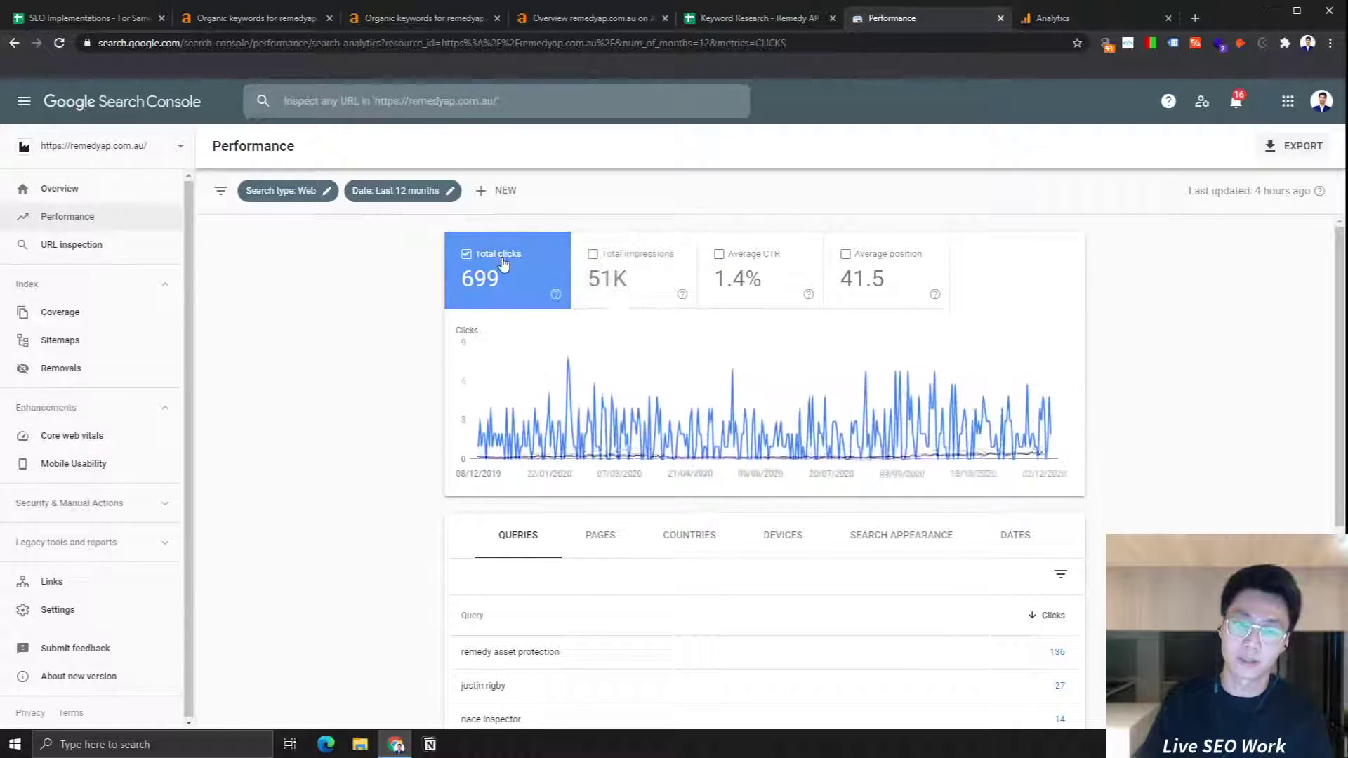
{"action": "left_click", "coordinate": [612, 278]}
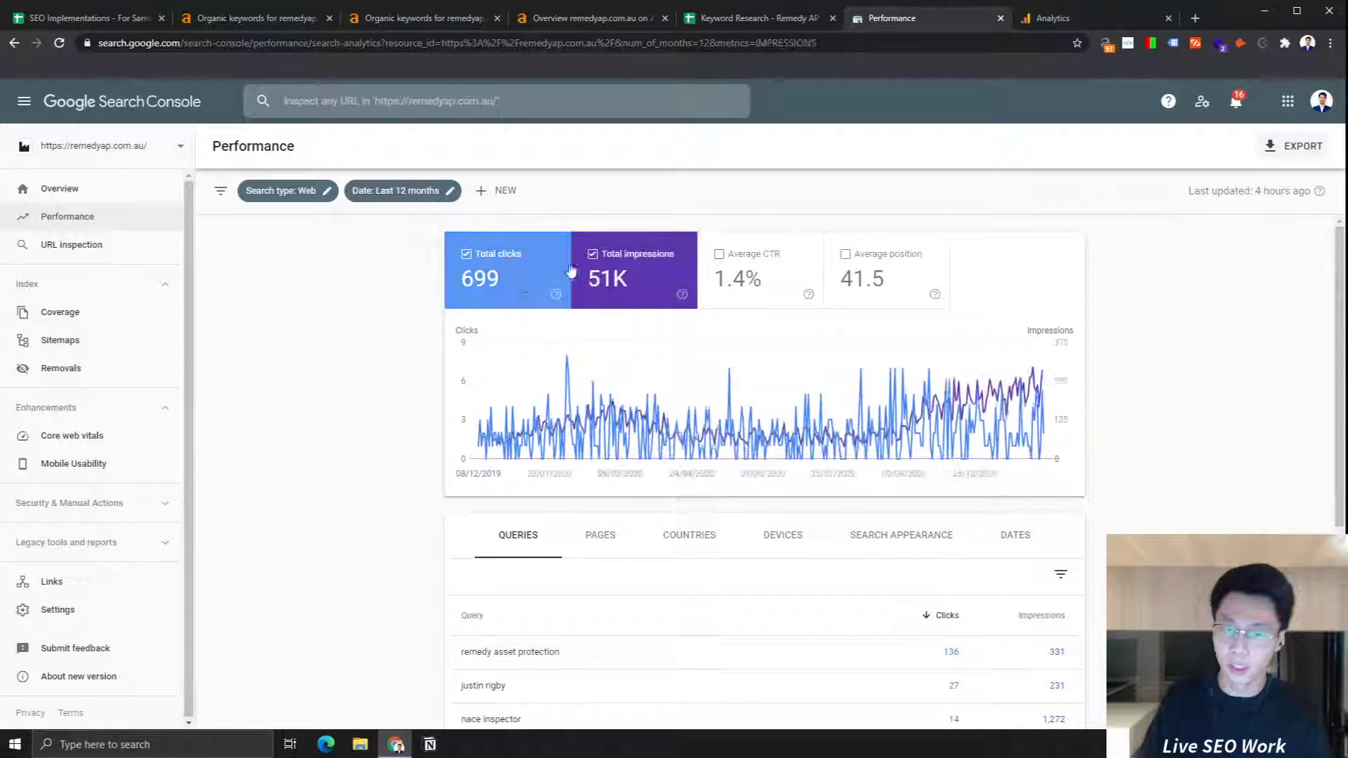
{"action": "left_click", "coordinate": [553, 275]}
{"action": "left_click", "coordinate": [553, 275]}
{"action": "left_click", "coordinate": [611, 278]}
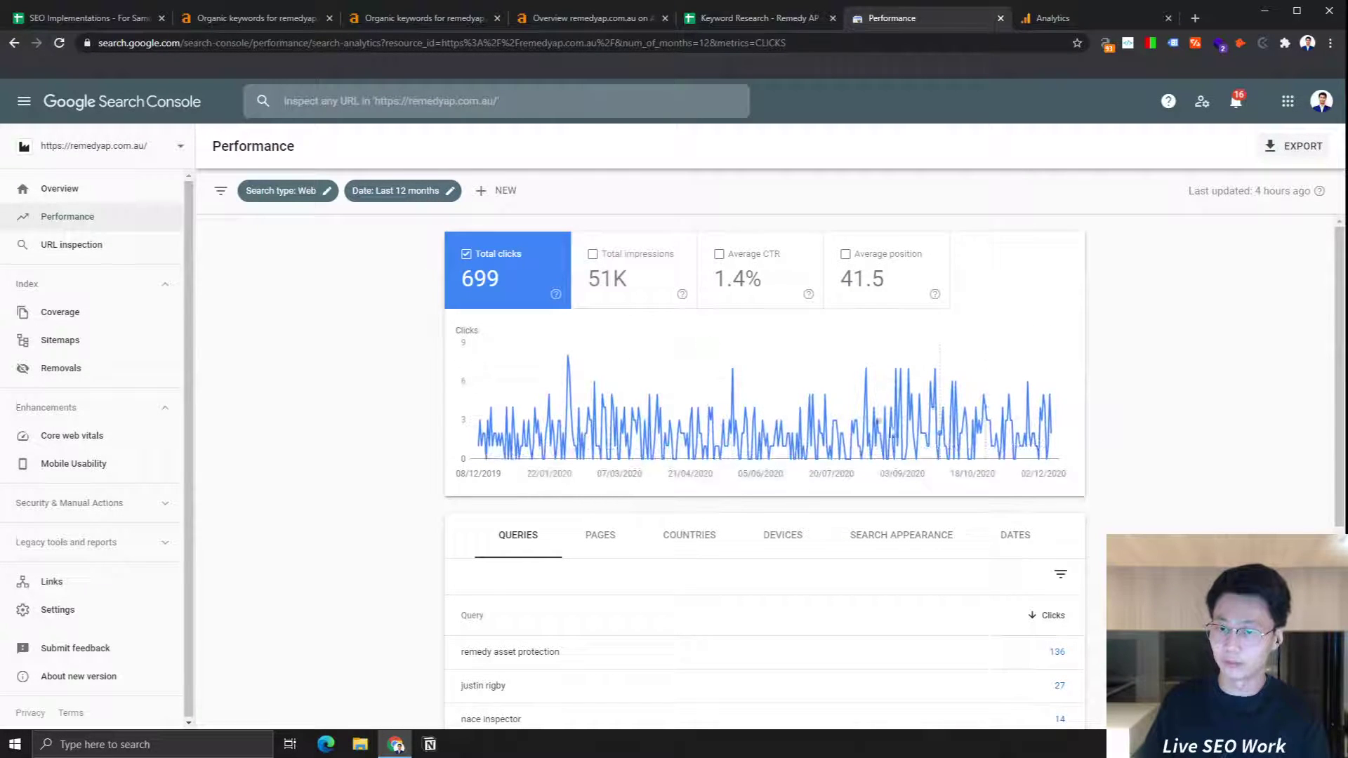
Step: Set the Performance report's date range to compare the last 28 days to the previous period
{"action": "left_click", "coordinate": [400, 191]}
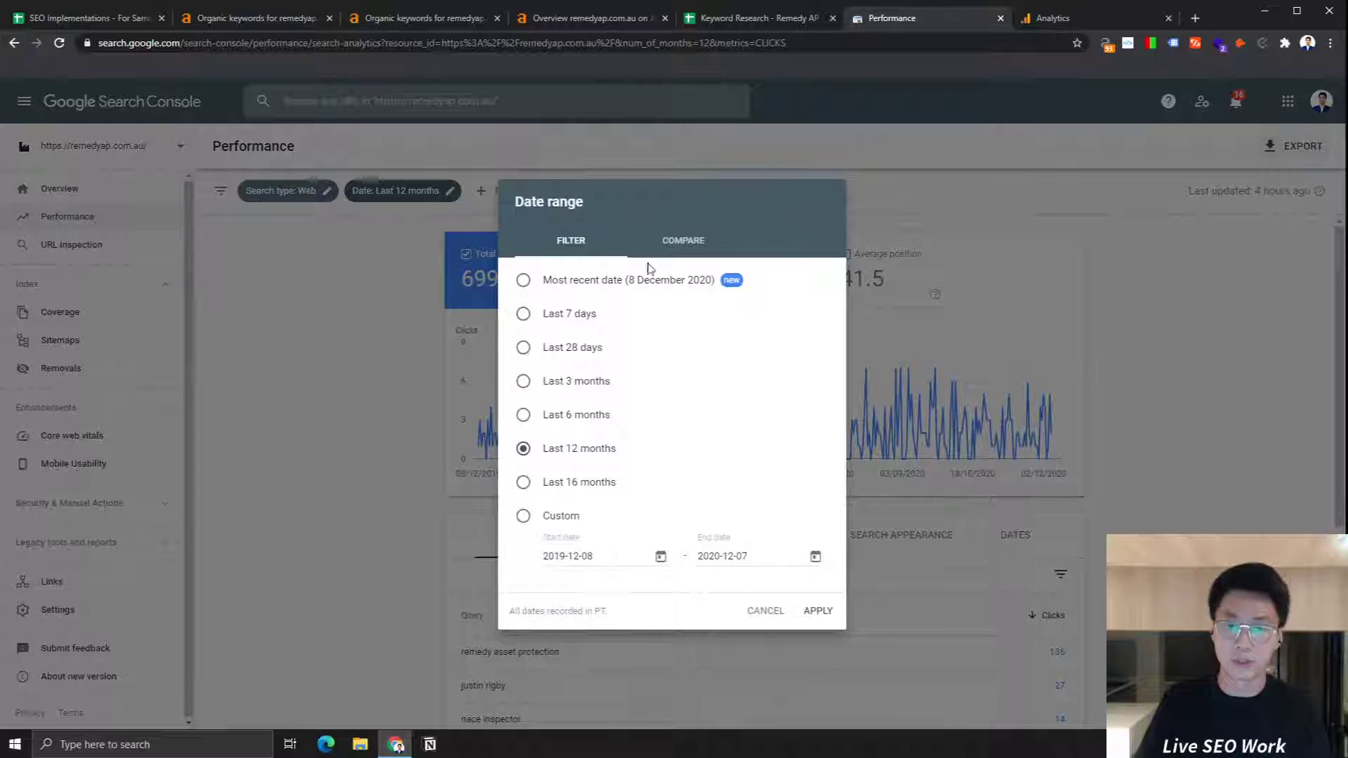
{"action": "left_click", "coordinate": [677, 240]}
{"action": "left_click", "coordinate": [618, 277]}
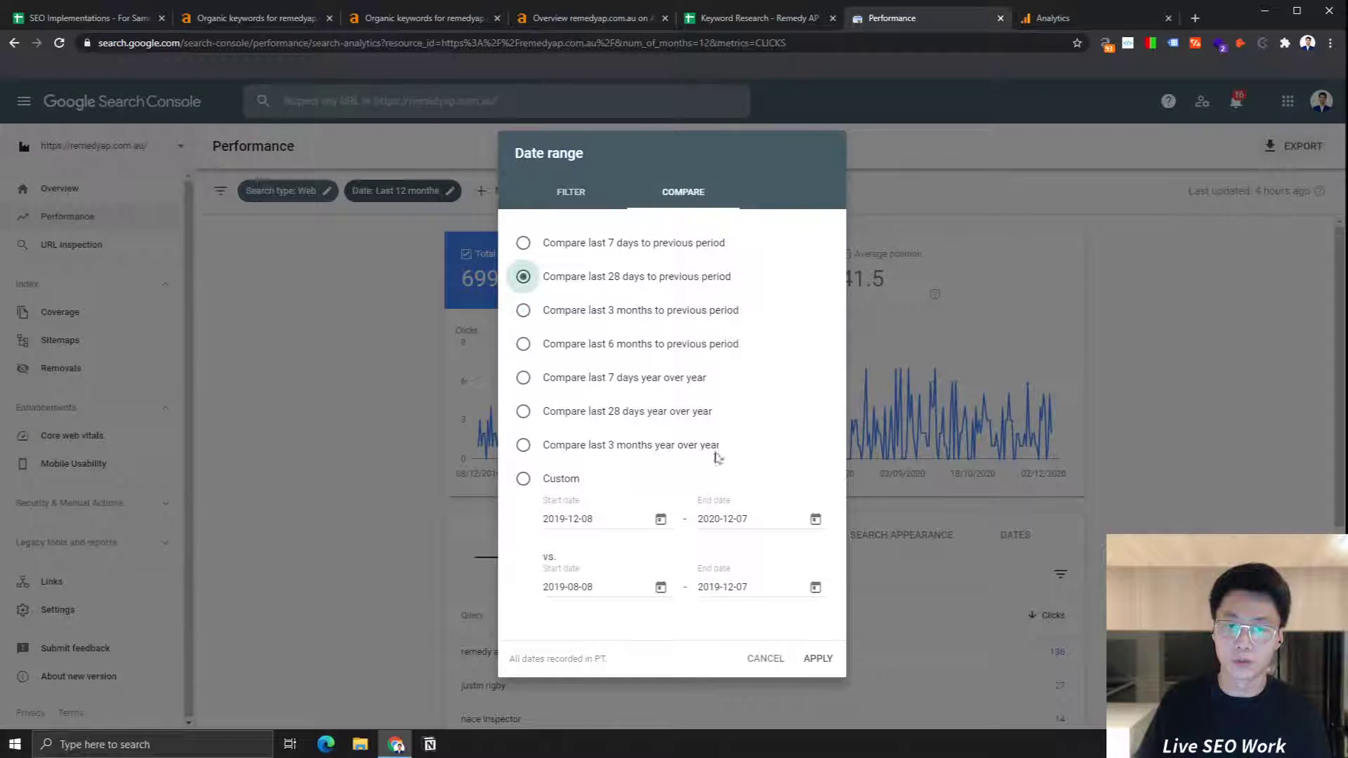
{"action": "left_click", "coordinate": [813, 658]}
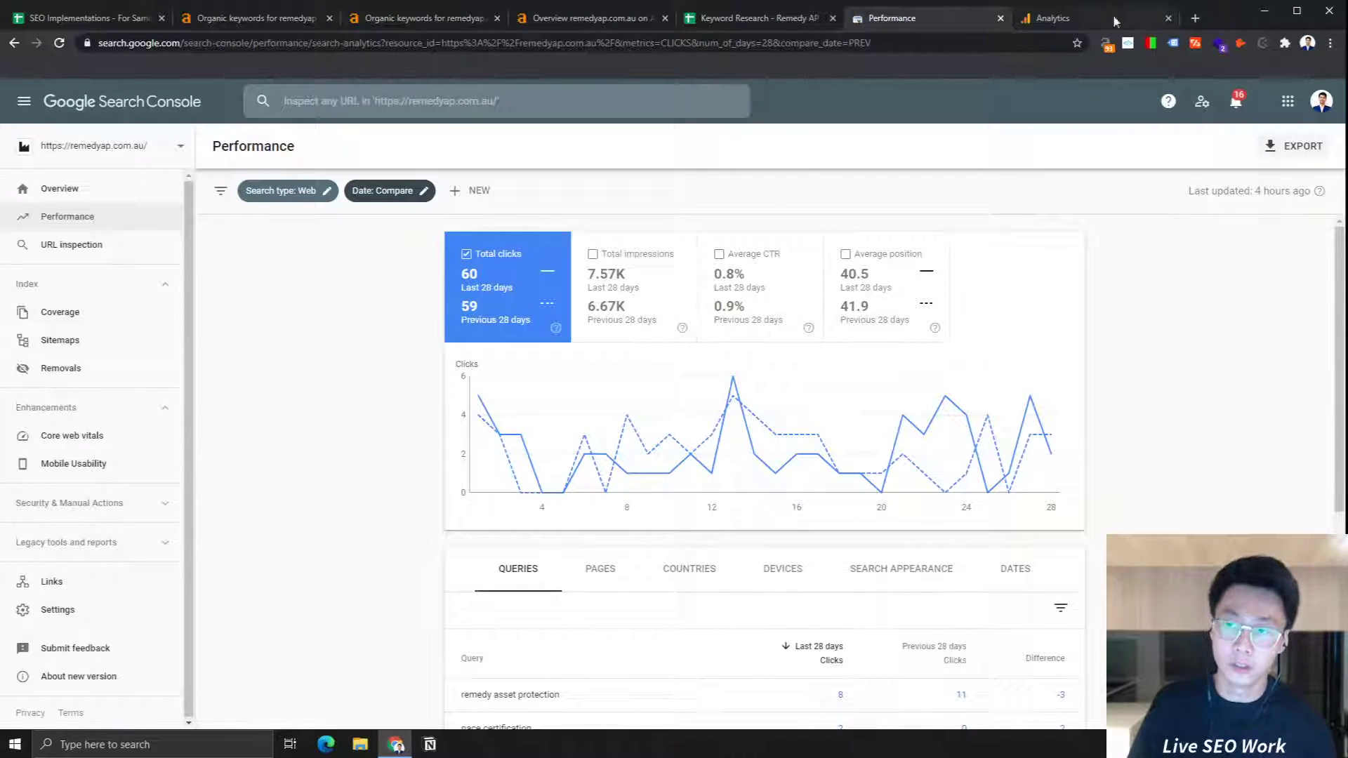
Step: Switch to Google Analytics and select the All Web Site Data view of the remedyap.com.au property
{"action": "left_click", "coordinate": [1075, 16]}
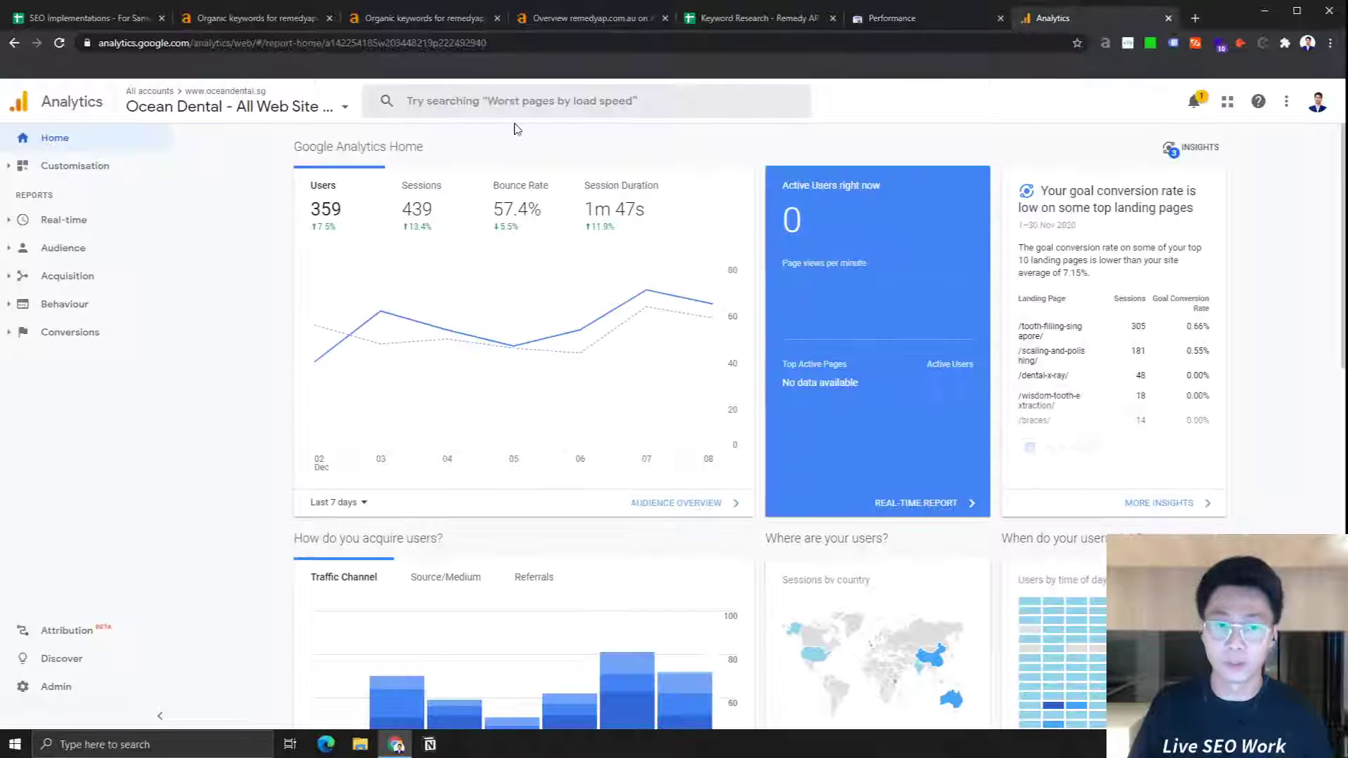
{"action": "left_click", "coordinate": [214, 108]}
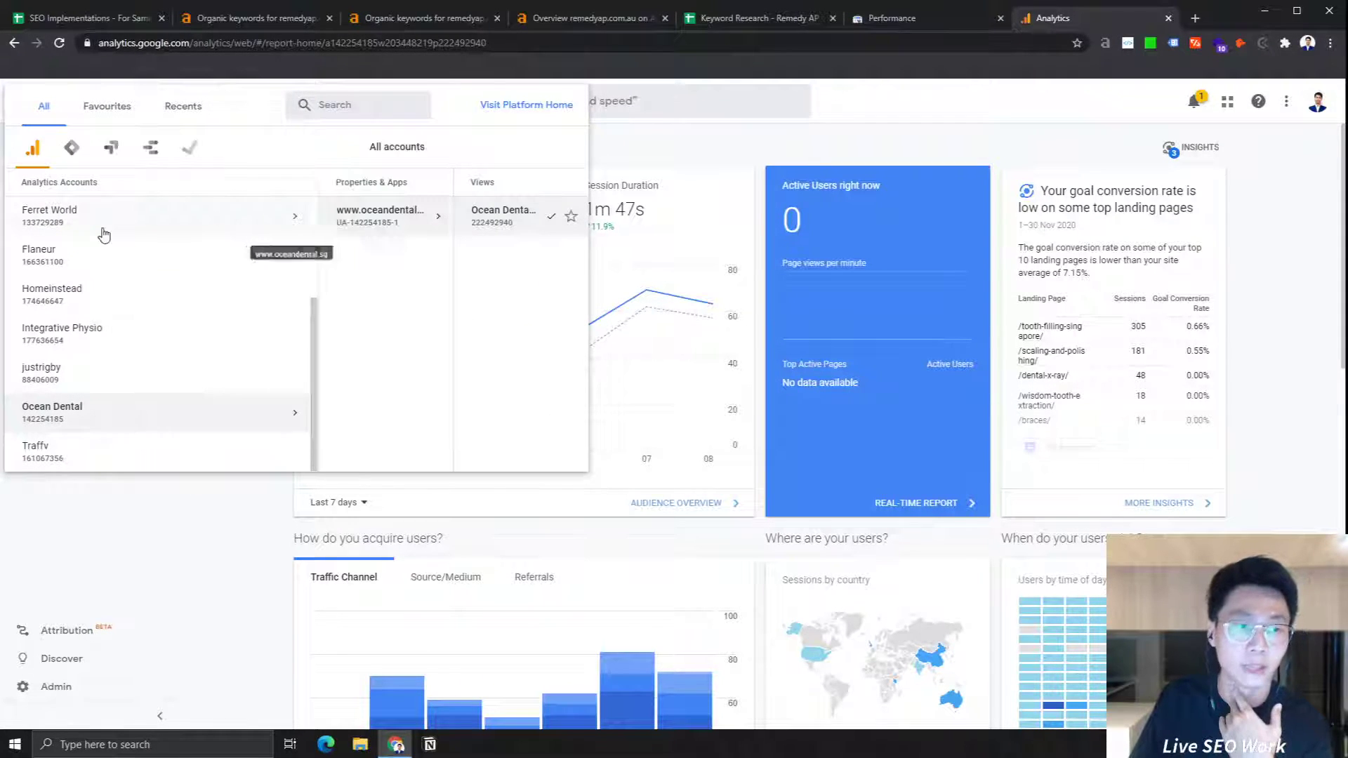
{"action": "left_click", "coordinate": [98, 373]}
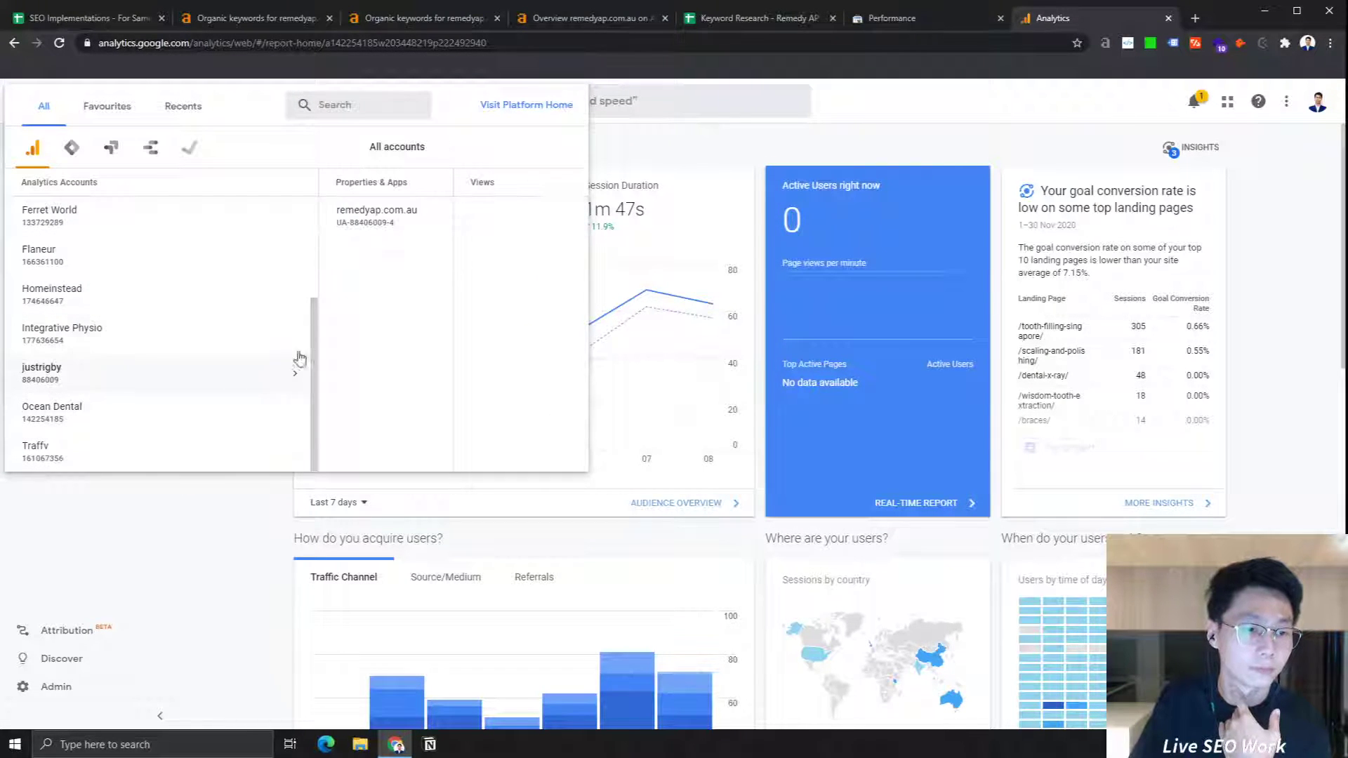
{"action": "left_click", "coordinate": [393, 223]}
{"action": "left_click", "coordinate": [542, 217]}
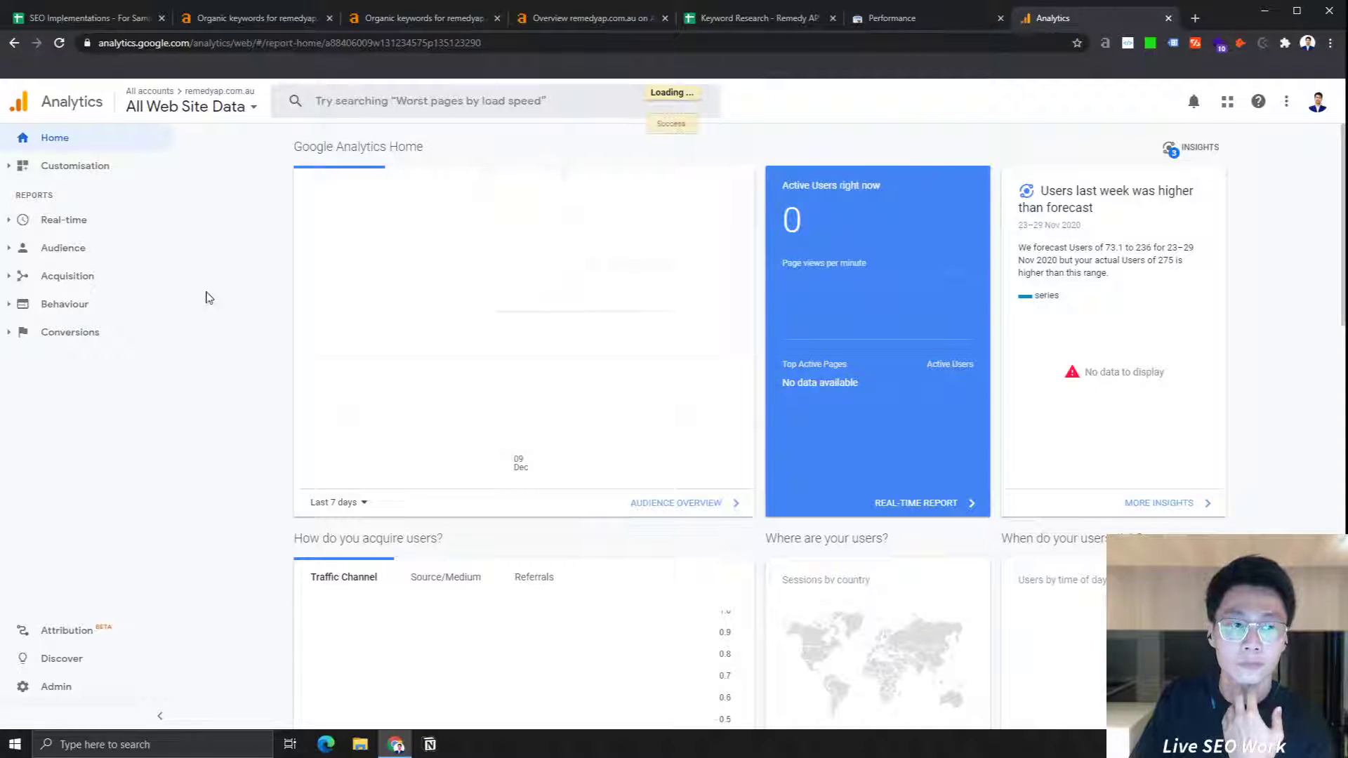
Step: Open the Goals Overview report under Conversions for the remedyap.com.au view
{"action": "left_click", "coordinate": [63, 248]}
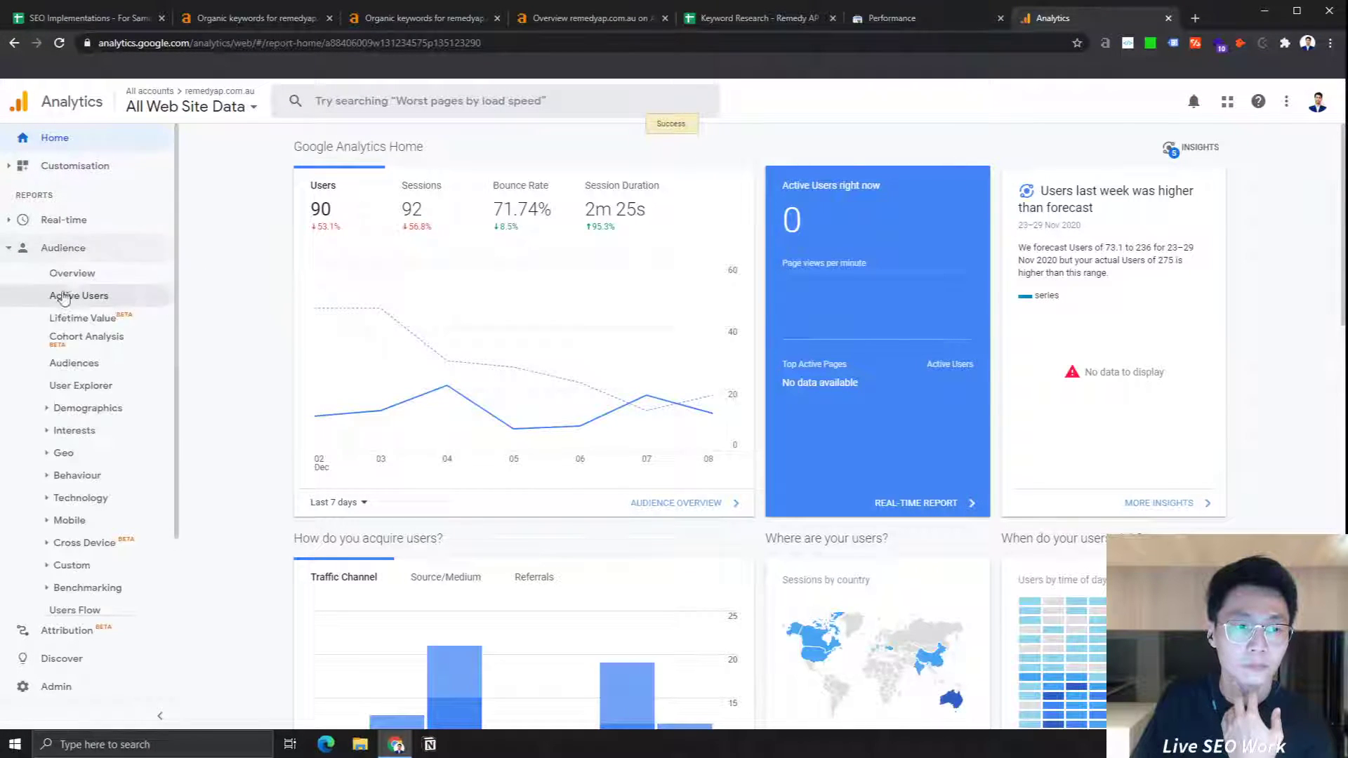
{"action": "left_click", "coordinate": [16, 249]}
{"action": "left_click", "coordinate": [8, 336]}
{"action": "left_click", "coordinate": [67, 359]}
{"action": "left_click", "coordinate": [82, 382]}
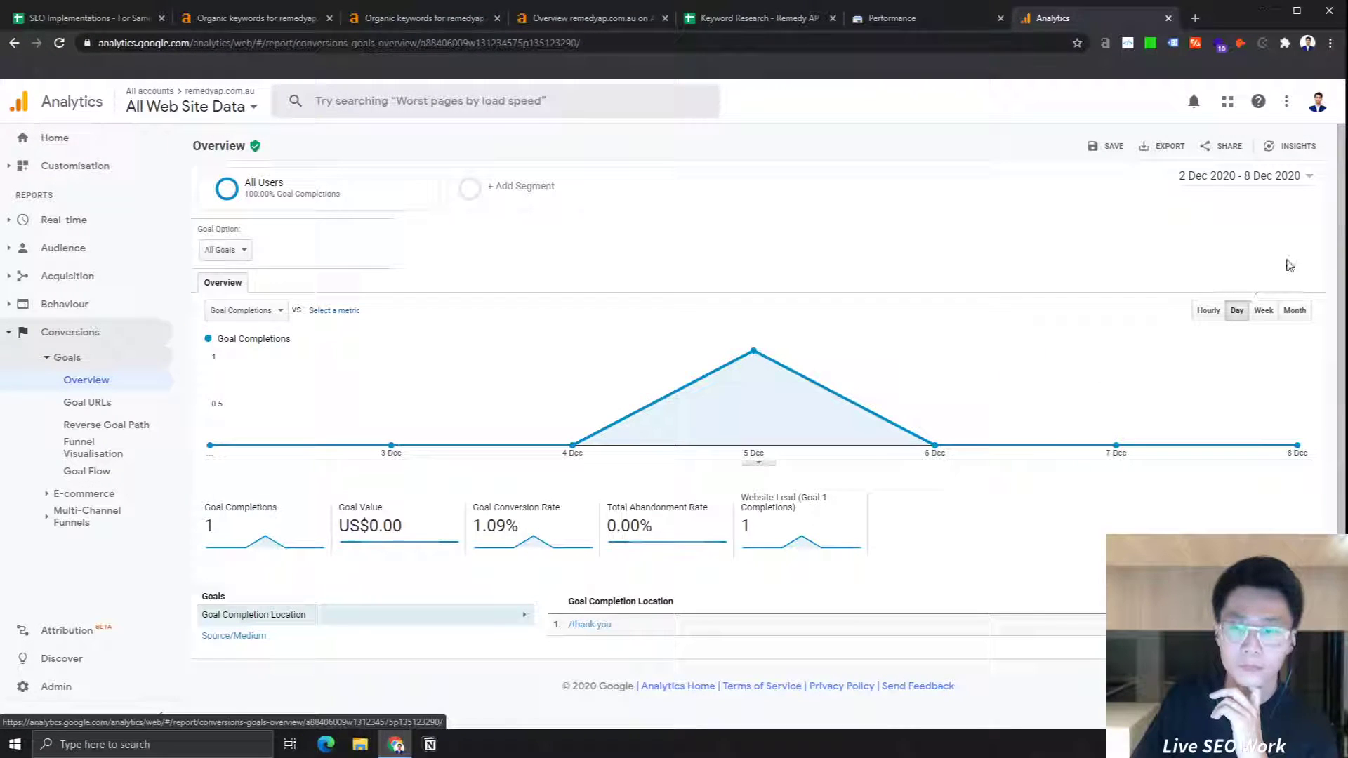
Step: Set the Goals Overview date range to 1 Nov 2020 - 30 Nov 2020 and check the Website Lead completions
{"action": "left_click", "coordinate": [1263, 177]}
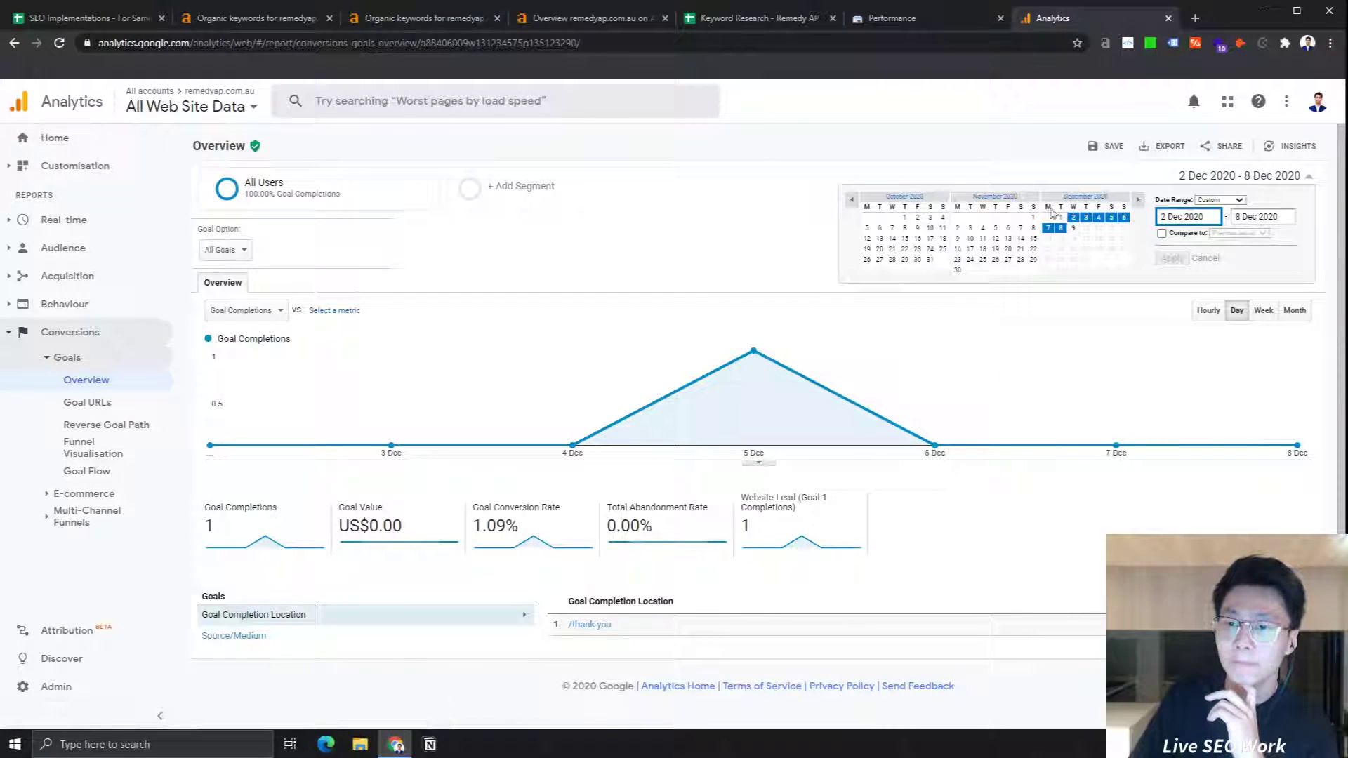
{"action": "left_click_drag", "start_coordinate": [1030, 220], "coordinate": [957, 270]}
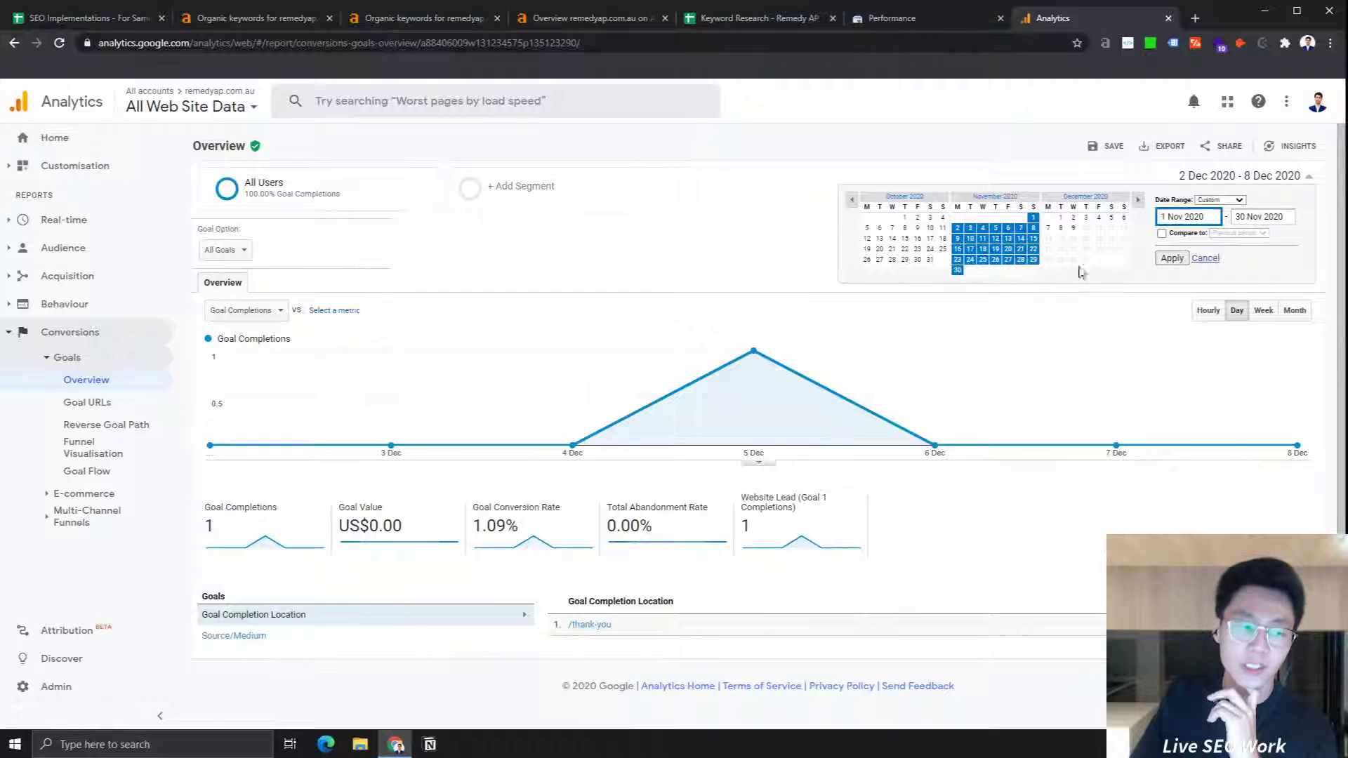
{"action": "left_click", "coordinate": [1172, 259]}
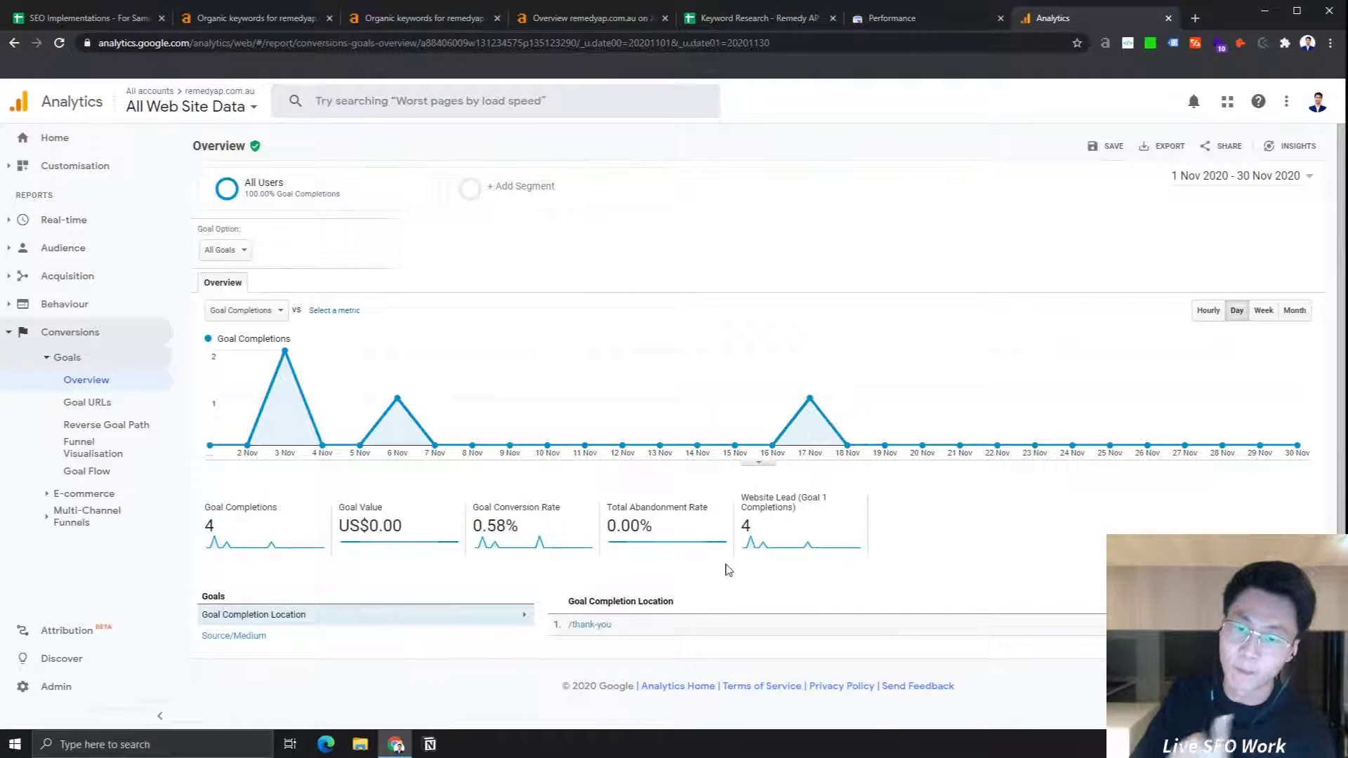
{"action": "double_click", "coordinate": [745, 525]}
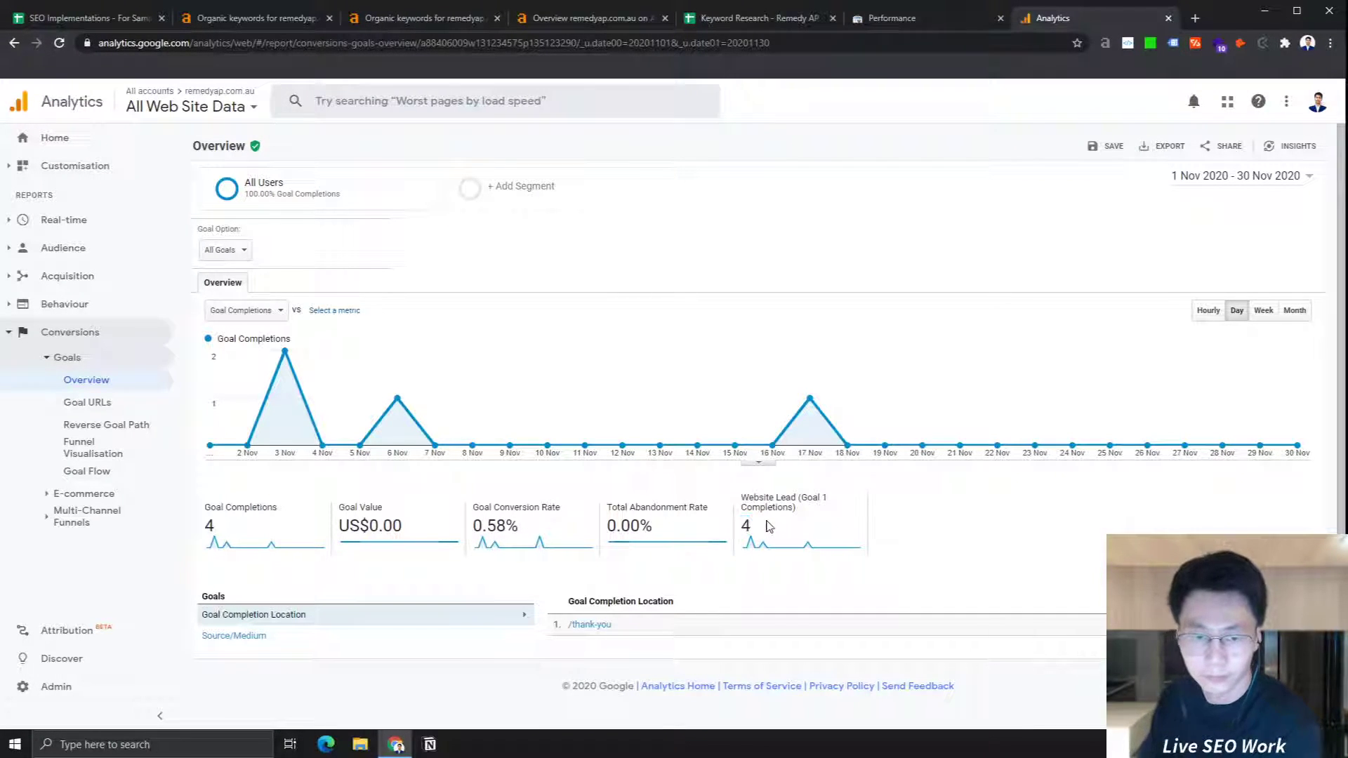
Step: Replace the All Users segment with Organic Traffic in the Goals Overview and check the Website Lead completions
{"action": "left_click", "coordinate": [257, 191]}
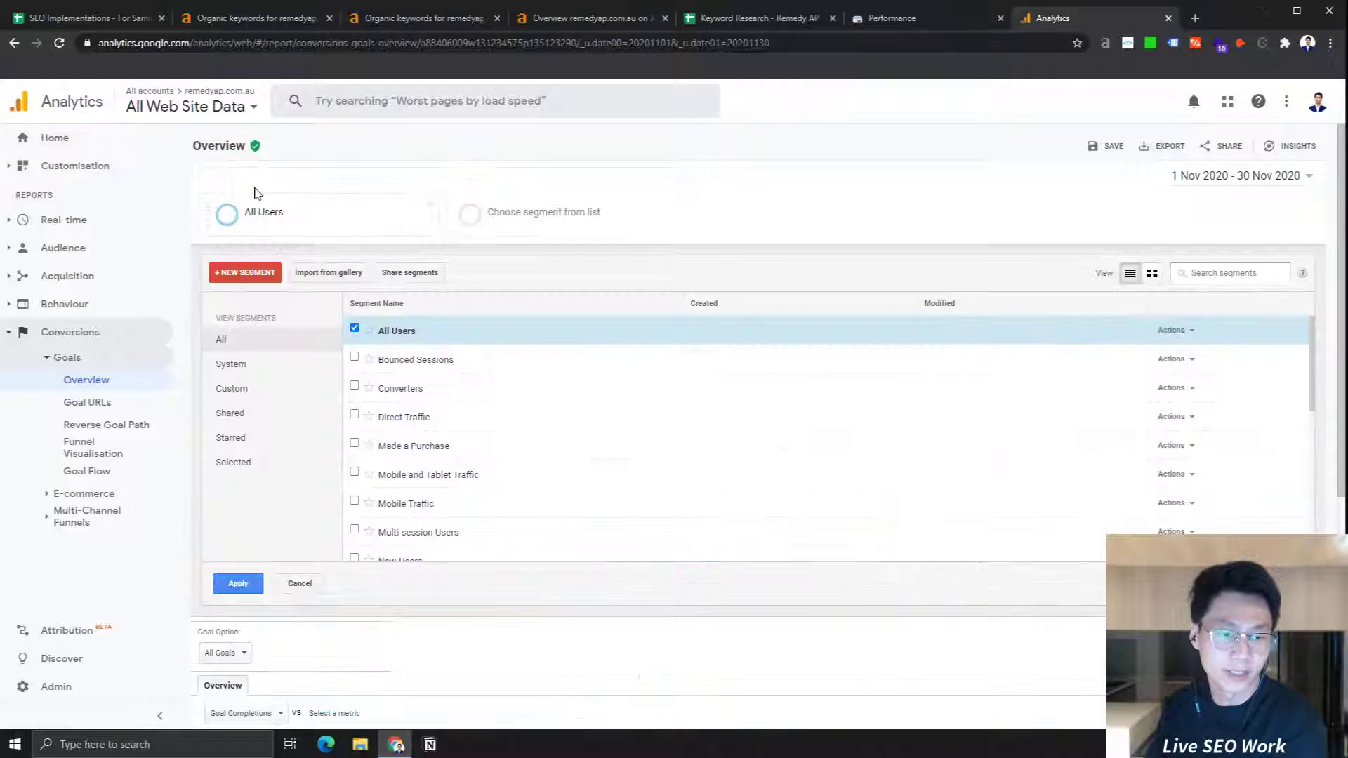
{"action": "left_click", "coordinate": [355, 328]}
{"action": "scroll", "coordinate": [435, 400], "scroll_direction": "down", "scroll_amount": 2}
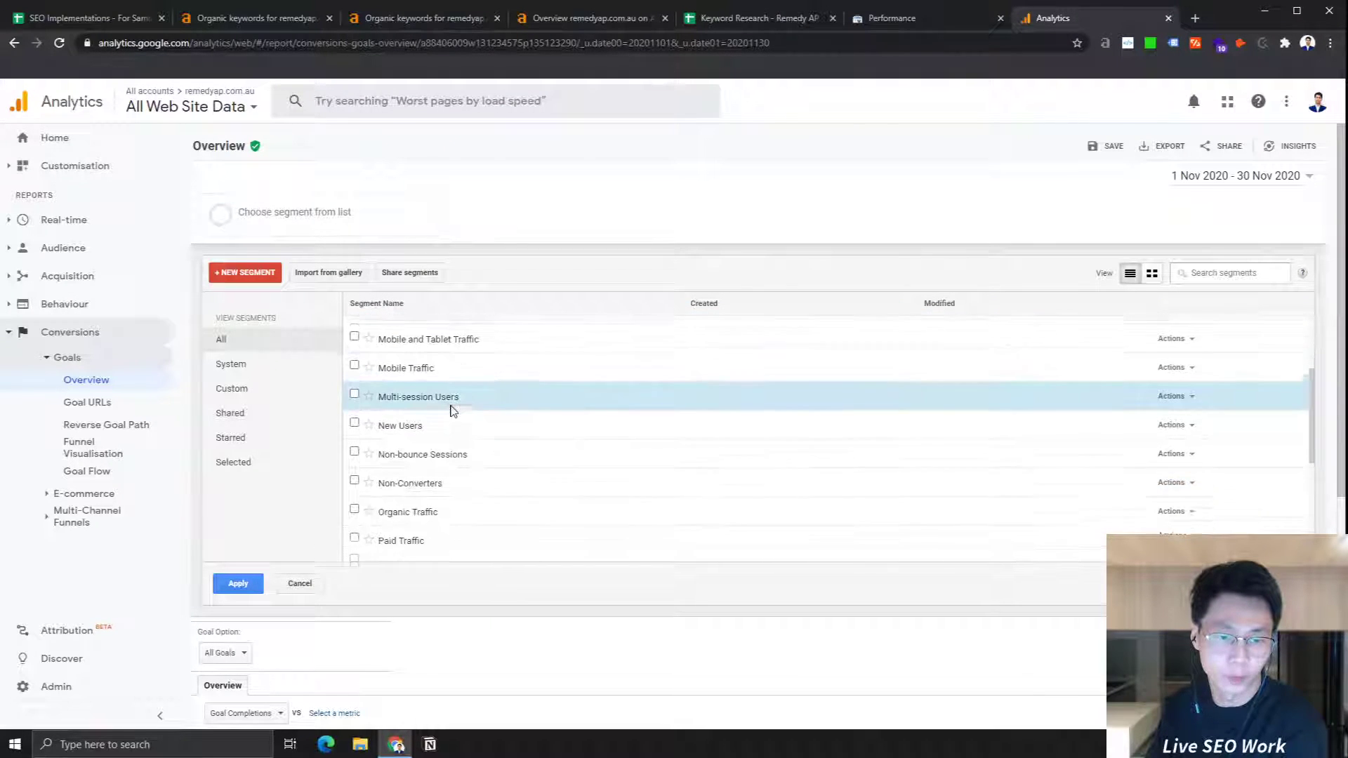
{"action": "left_click", "coordinate": [355, 505]}
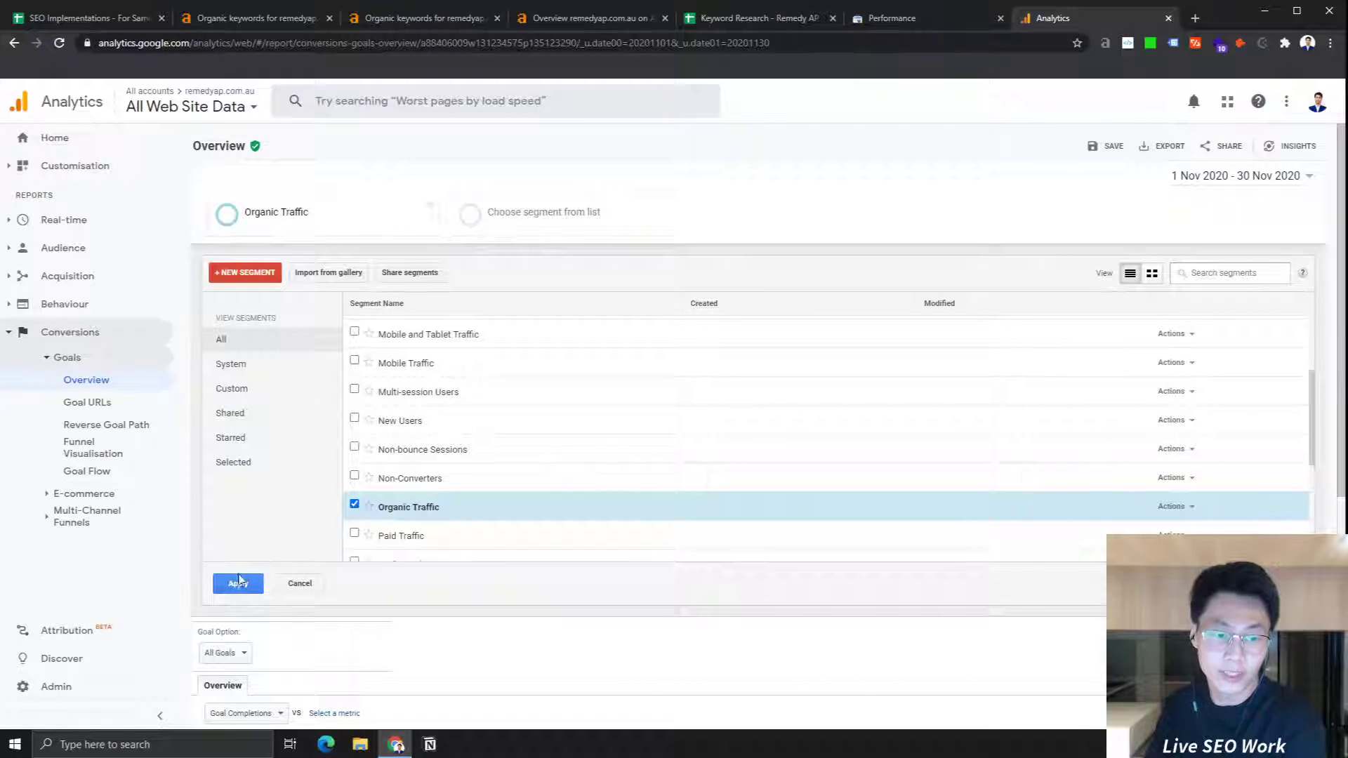
{"action": "left_click", "coordinate": [239, 582]}
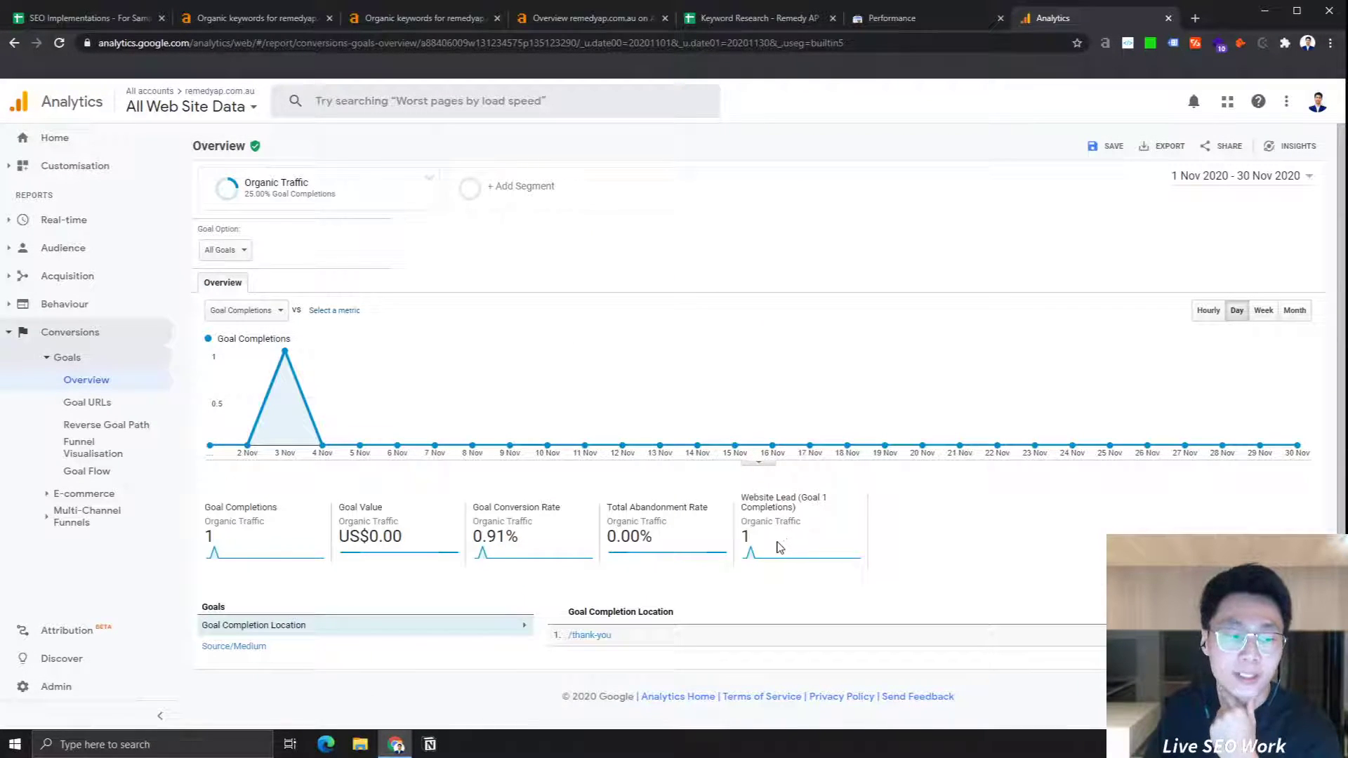
{"action": "mouse_move", "coordinate": [775, 547]}
{"action": "left_mouse_down"}
{"action": "mouse_move", "coordinate": [738, 551]}
{"action": "mouse_move", "coordinate": [764, 540]}
{"action": "mouse_move", "coordinate": [745, 520]}
{"action": "mouse_move", "coordinate": [788, 545]}
{"action": "left_mouse_up"}
{"action": "left_click", "coordinate": [792, 547]}
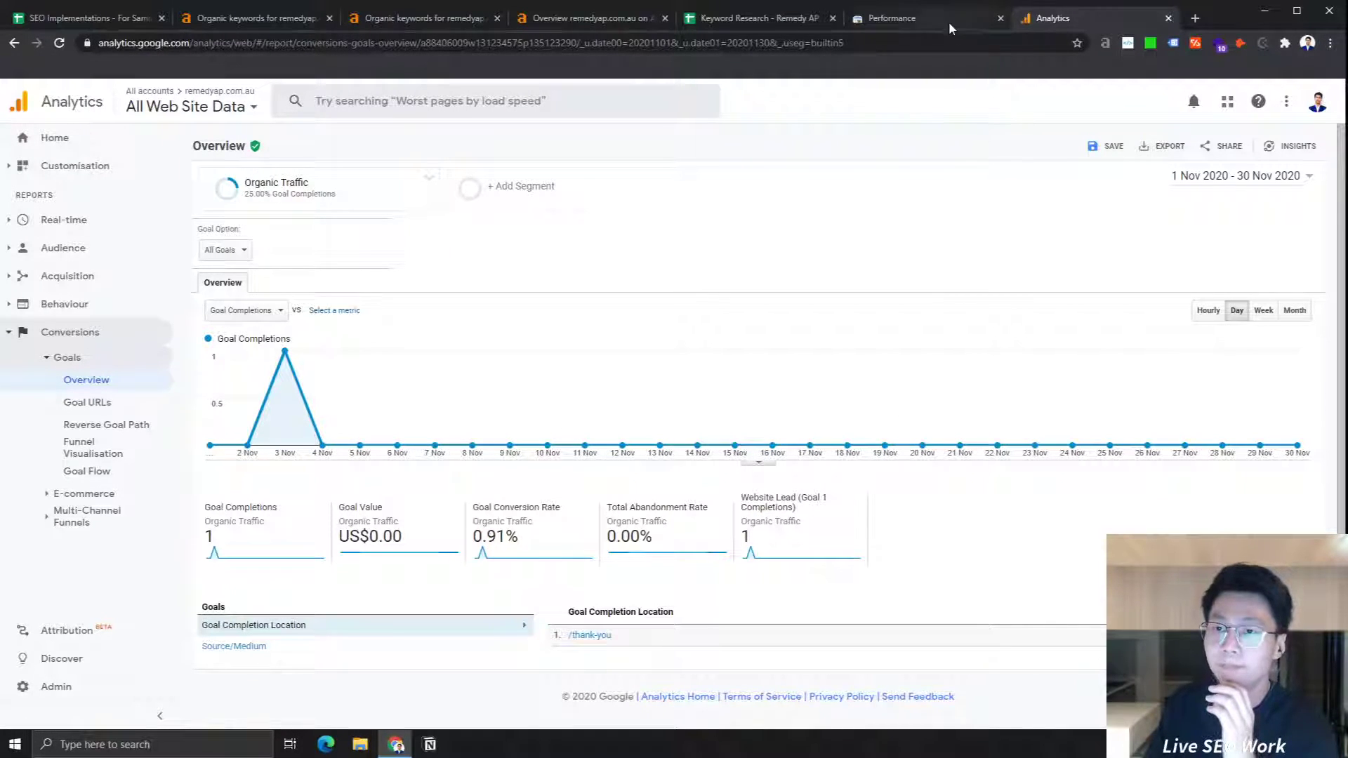
Step: Open the Audience Overview report for organic traffic and set its date range to 1 Jan 2020 - 30 Nov 2020
{"action": "left_click", "coordinate": [913, 20]}
{"action": "left_click", "coordinate": [1053, 20]}
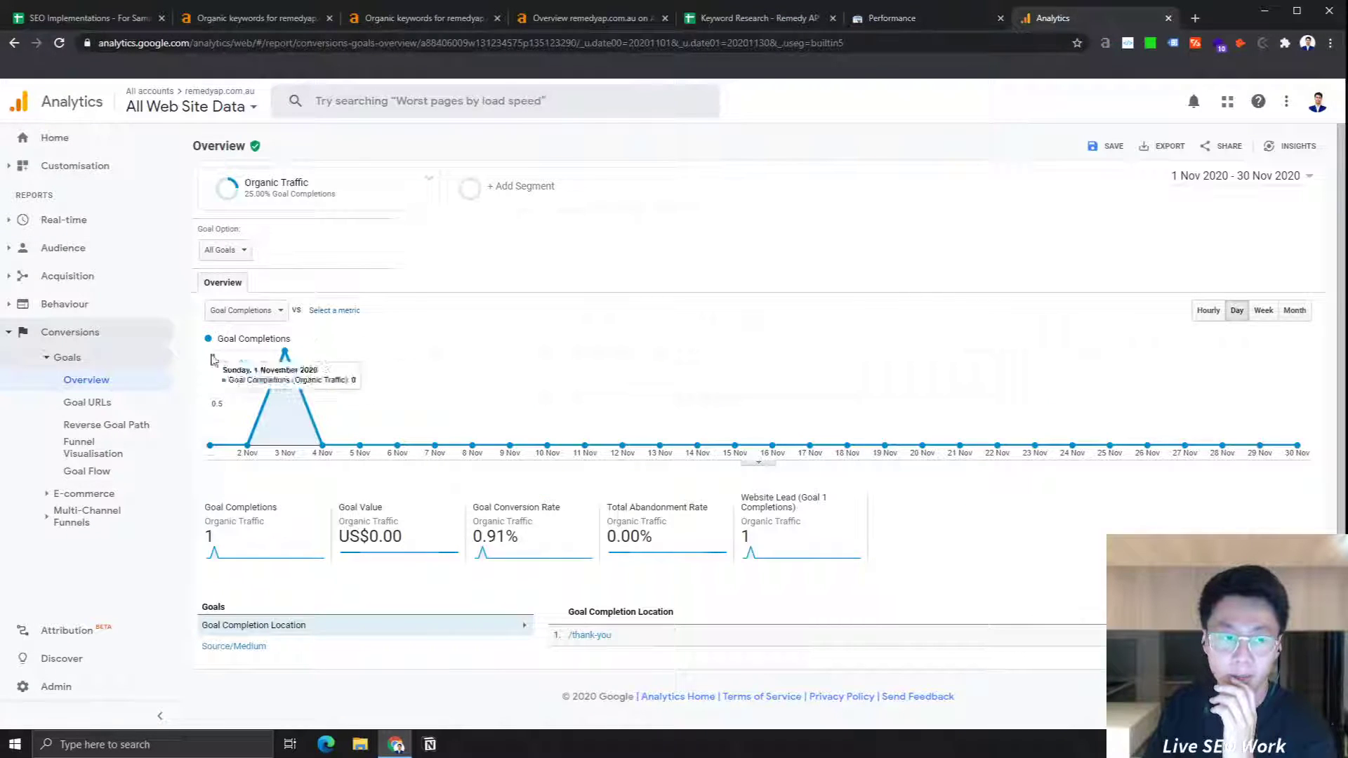
{"action": "left_click", "coordinate": [10, 245]}
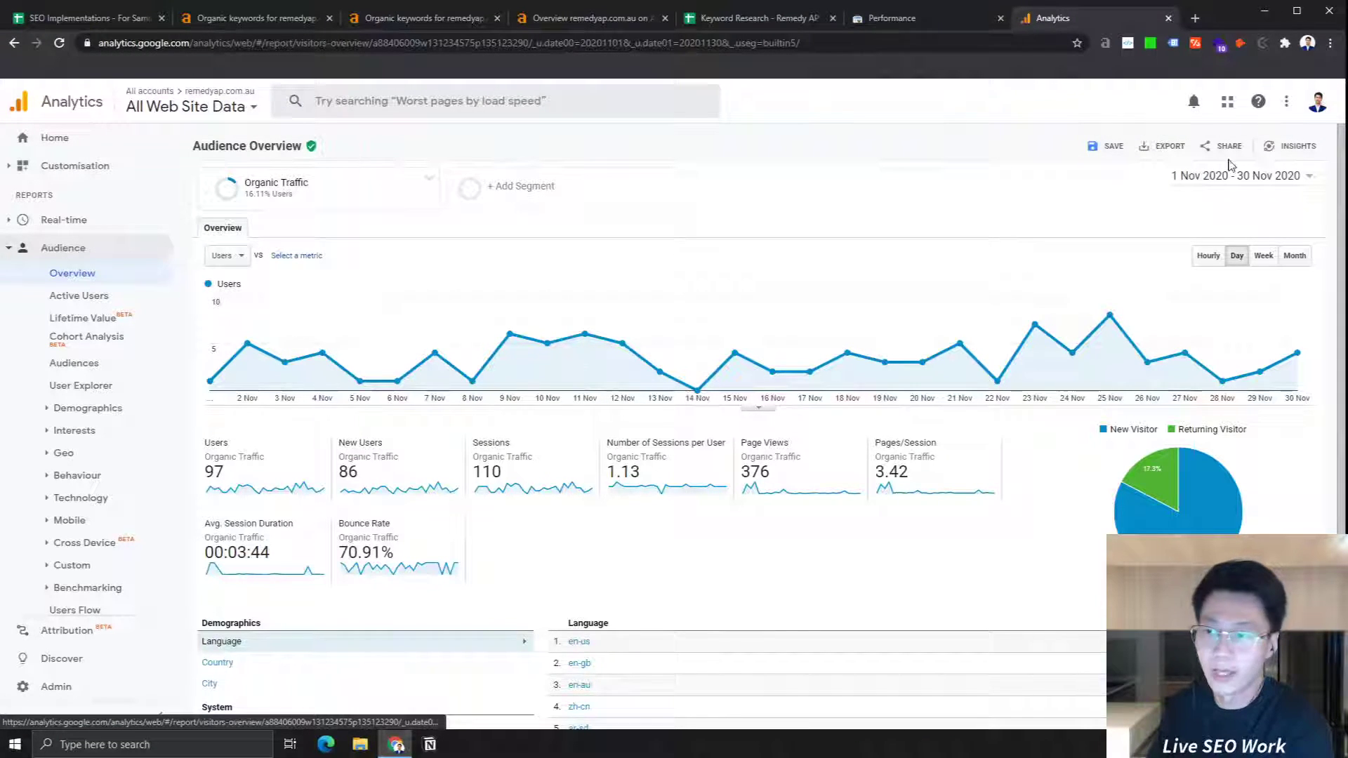
{"action": "left_click", "coordinate": [1232, 176]}
{"action": "left_click", "coordinate": [852, 201]}
{"action": "left_click", "coordinate": [853, 201]}
{"action": "left_click", "coordinate": [853, 201]}
{"action": "left_click", "coordinate": [852, 201]}
{"action": "left_click", "coordinate": [852, 201]}
{"action": "left_click", "coordinate": [983, 219]}
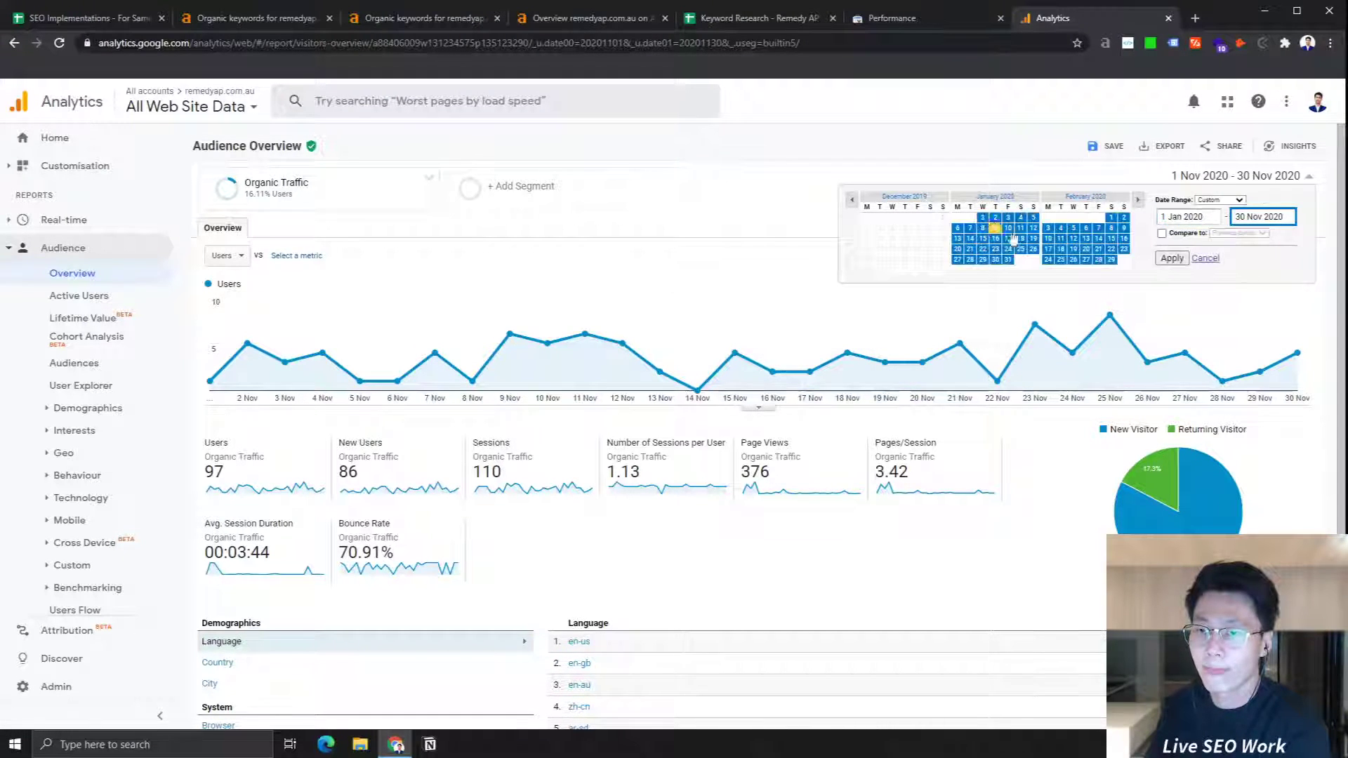
{"action": "left_click", "coordinate": [1171, 259]}
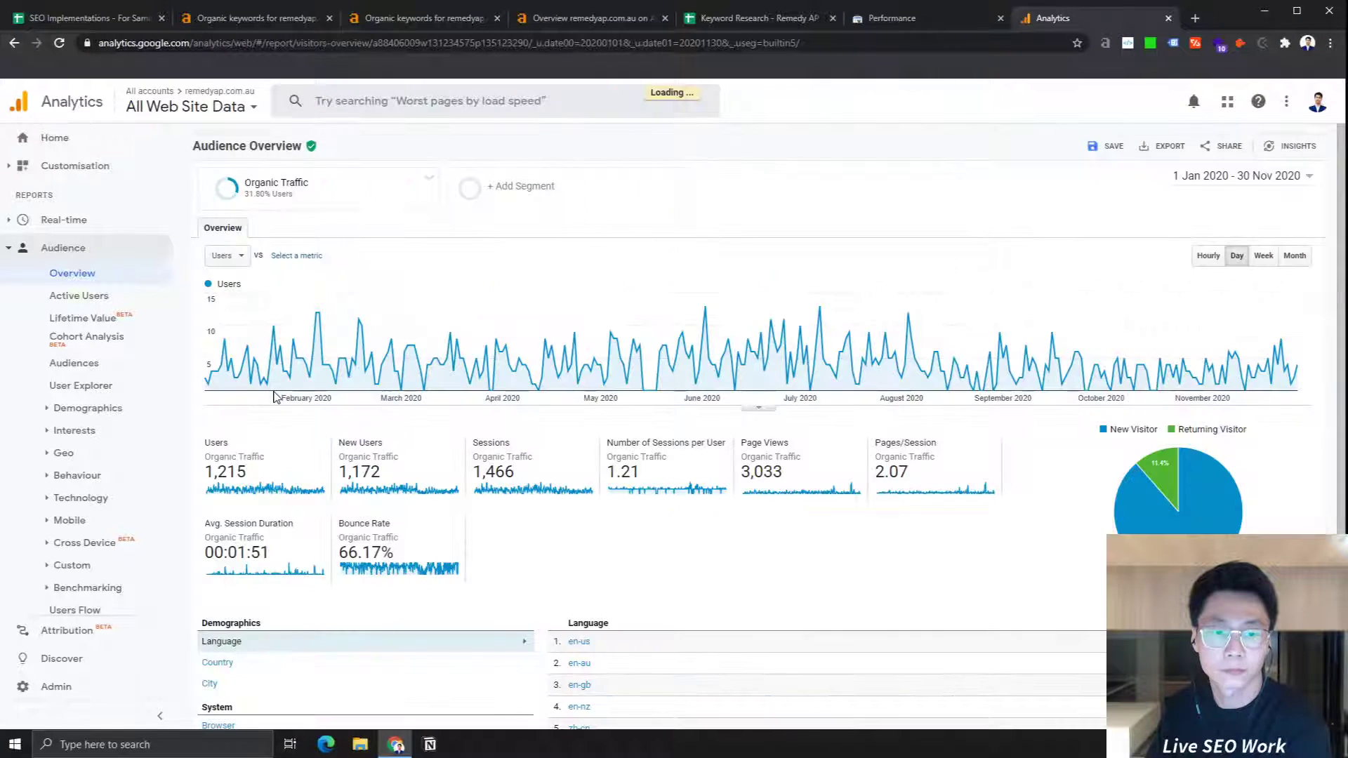
Step: Plot the organic users by month and examine the trend across the selected date range
{"action": "left_click", "coordinate": [1294, 256]}
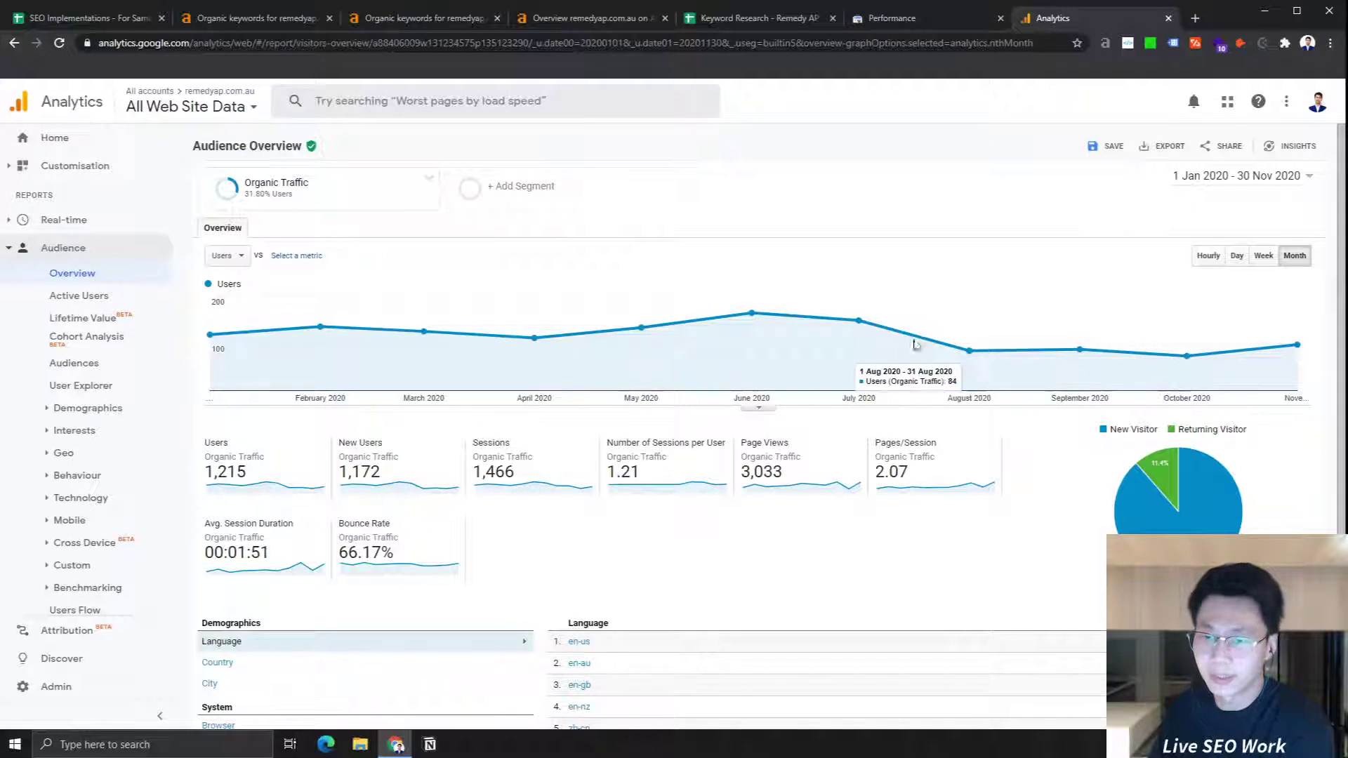
{"action": "left_click", "coordinate": [1266, 177]}
{"action": "left_click", "coordinate": [1266, 177]}
{"action": "double_click", "coordinate": [1266, 179]}
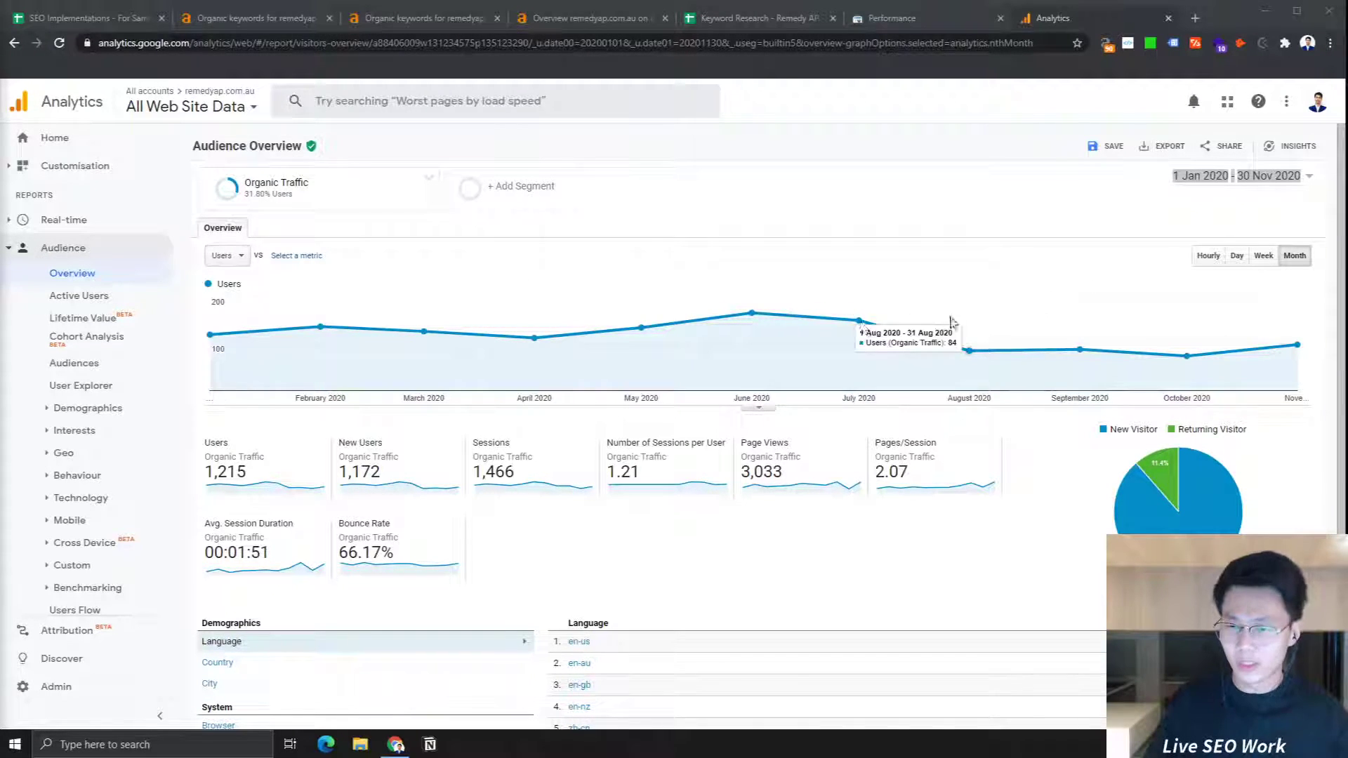
{"action": "mouse_move", "coordinate": [859, 319]}
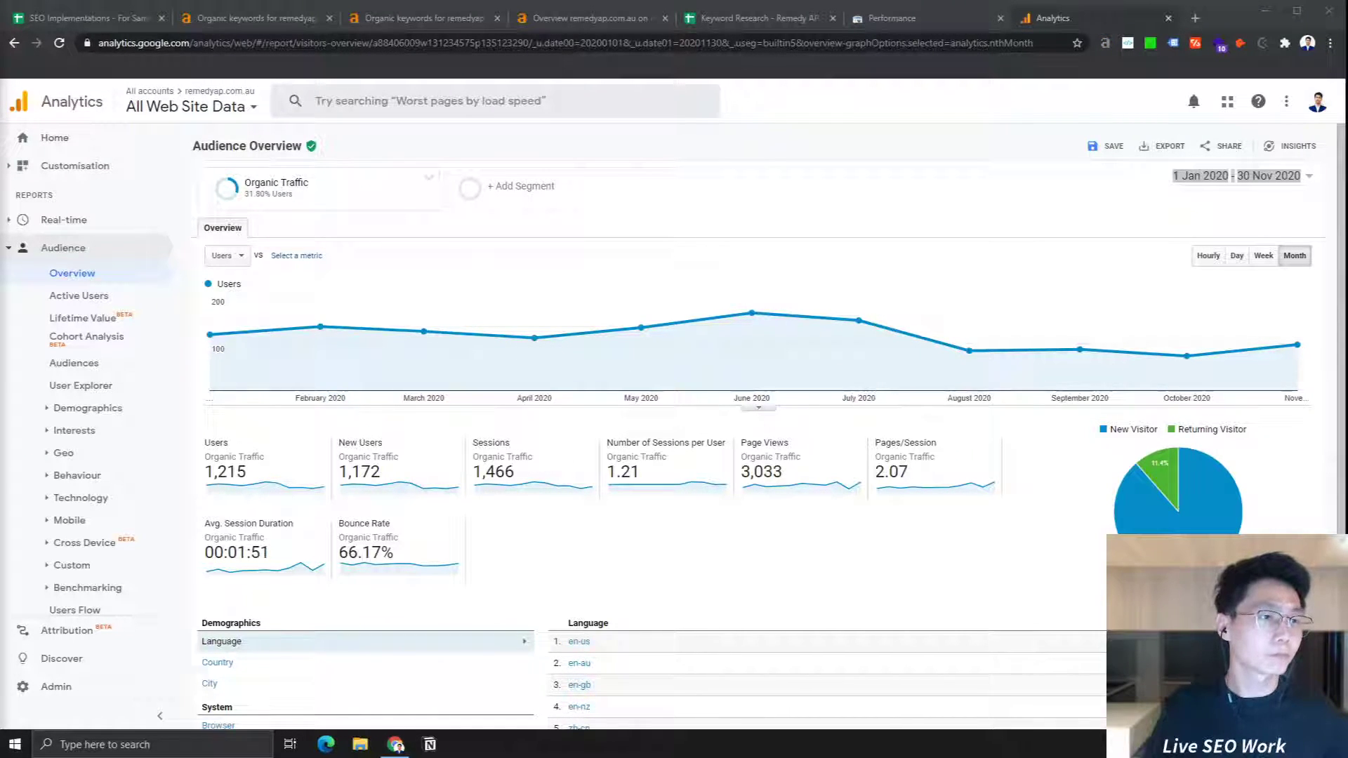
{"action": "key", "text": "alt+Tab"}
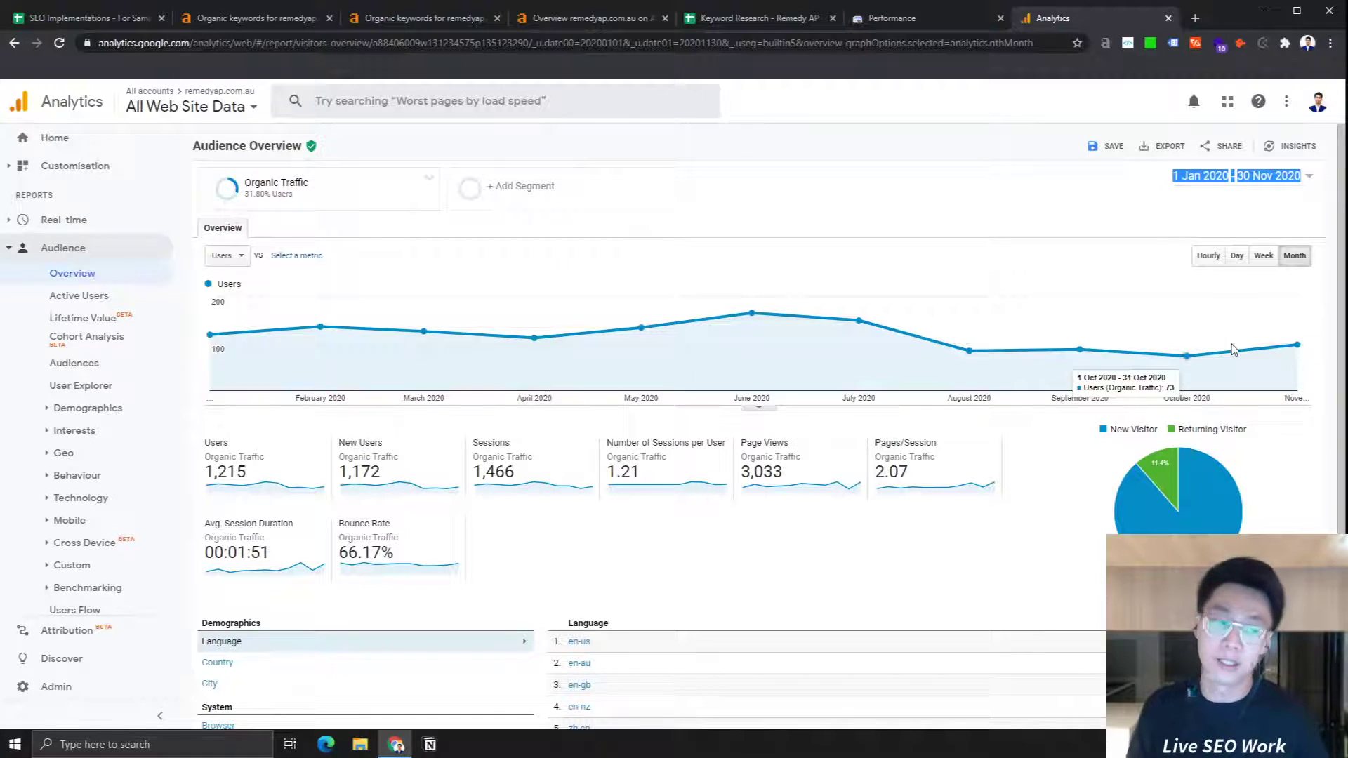
Step: Close the Keyword Research, Ahrefs, Search Console and Analytics pages, keeping only the SEO Implementations spreadsheet open
{"action": "left_click", "coordinate": [785, 19]}
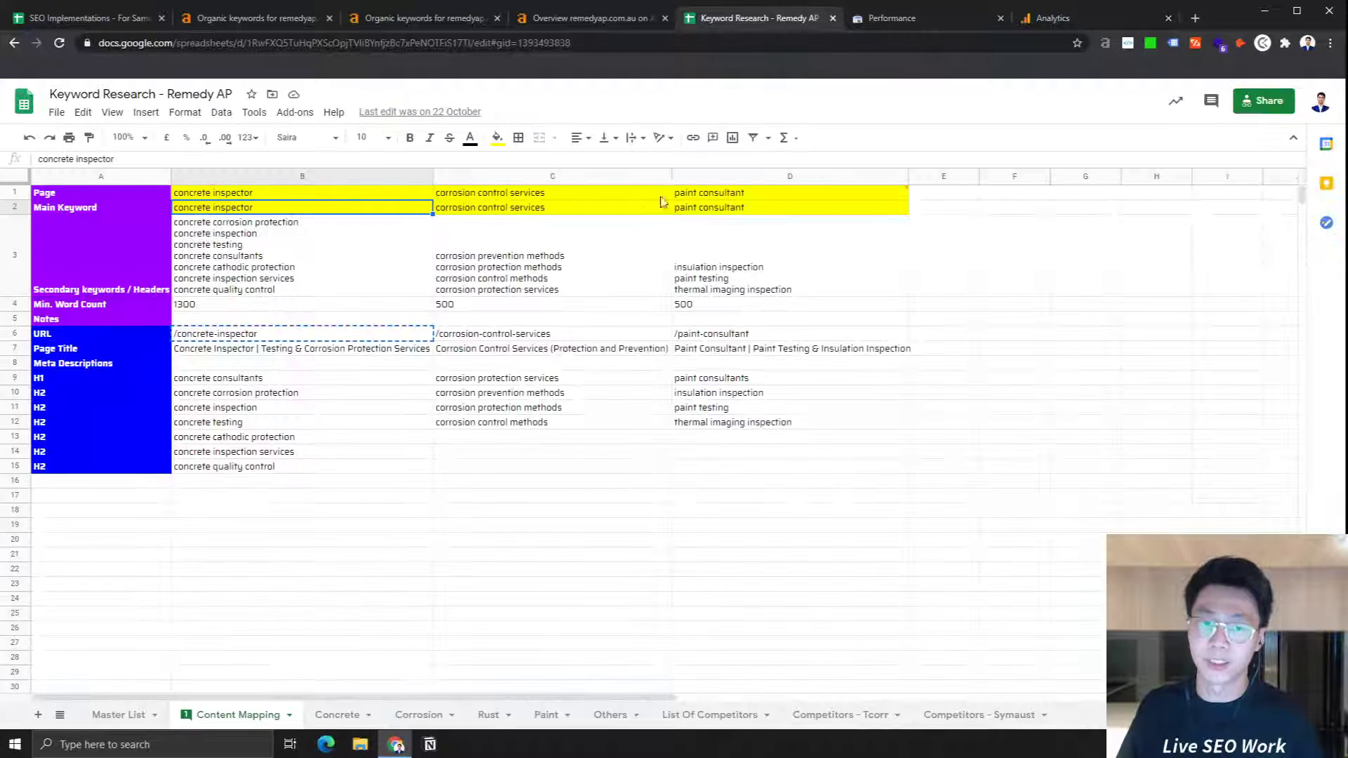
{"action": "left_click", "coordinate": [1081, 17]}
{"action": "left_click", "coordinate": [783, 23]}
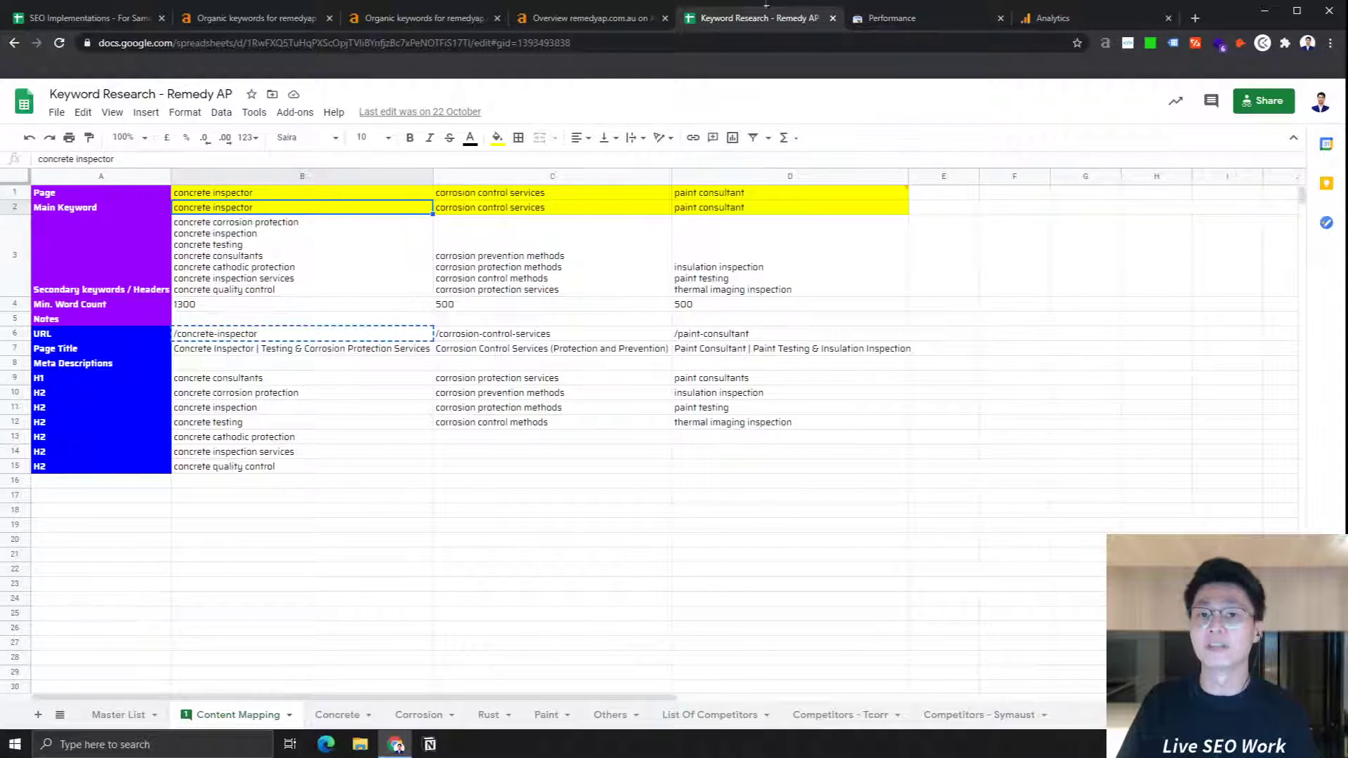
{"action": "left_click", "coordinate": [833, 19]}
{"action": "left_click", "coordinate": [642, 19]}
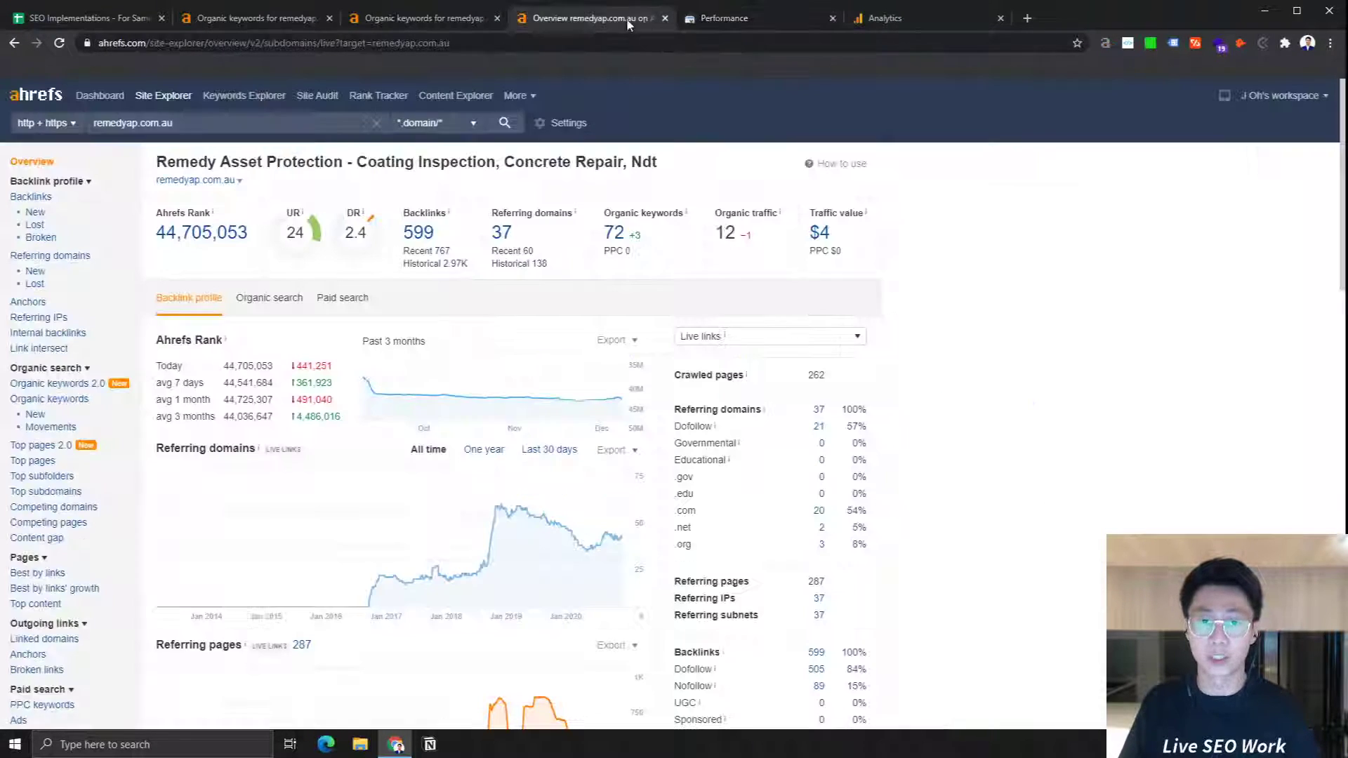
{"action": "left_click", "coordinate": [665, 18]}
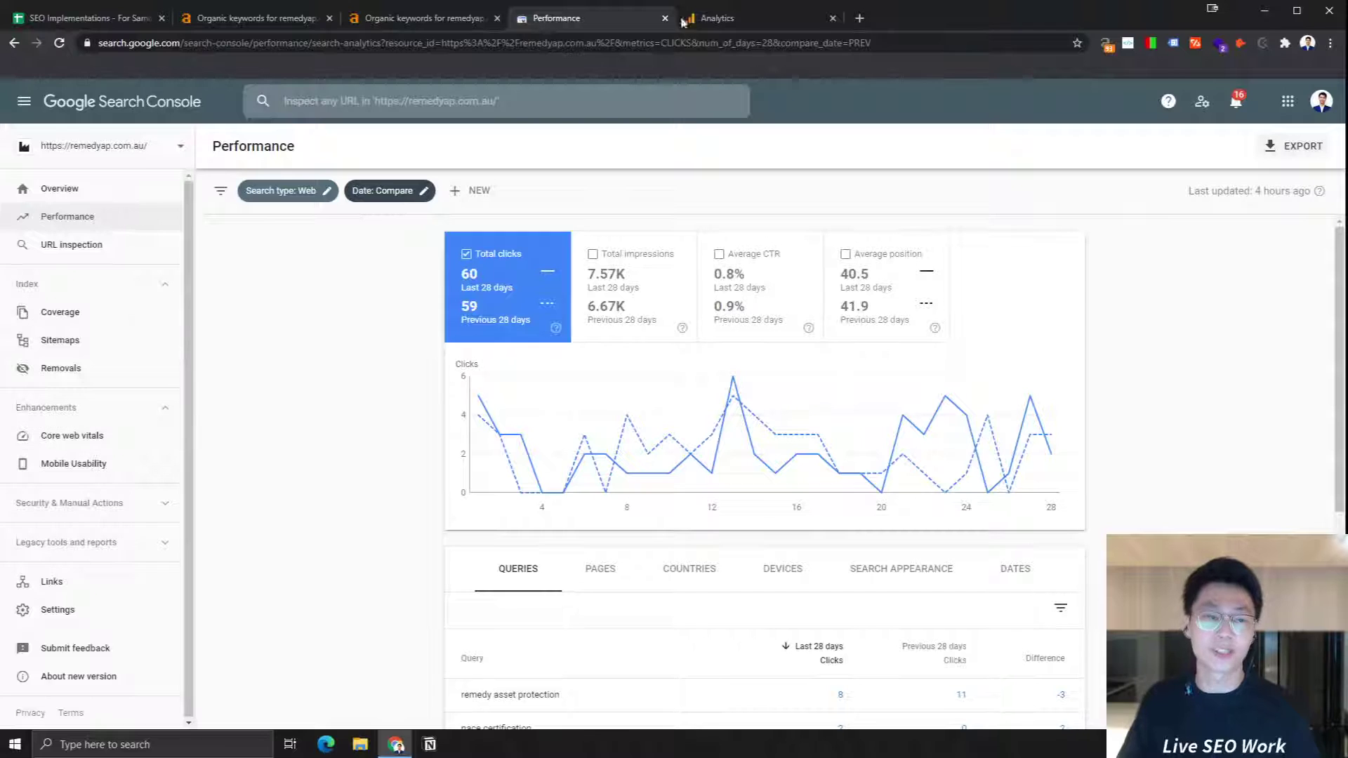
{"action": "left_click", "coordinate": [702, 18]}
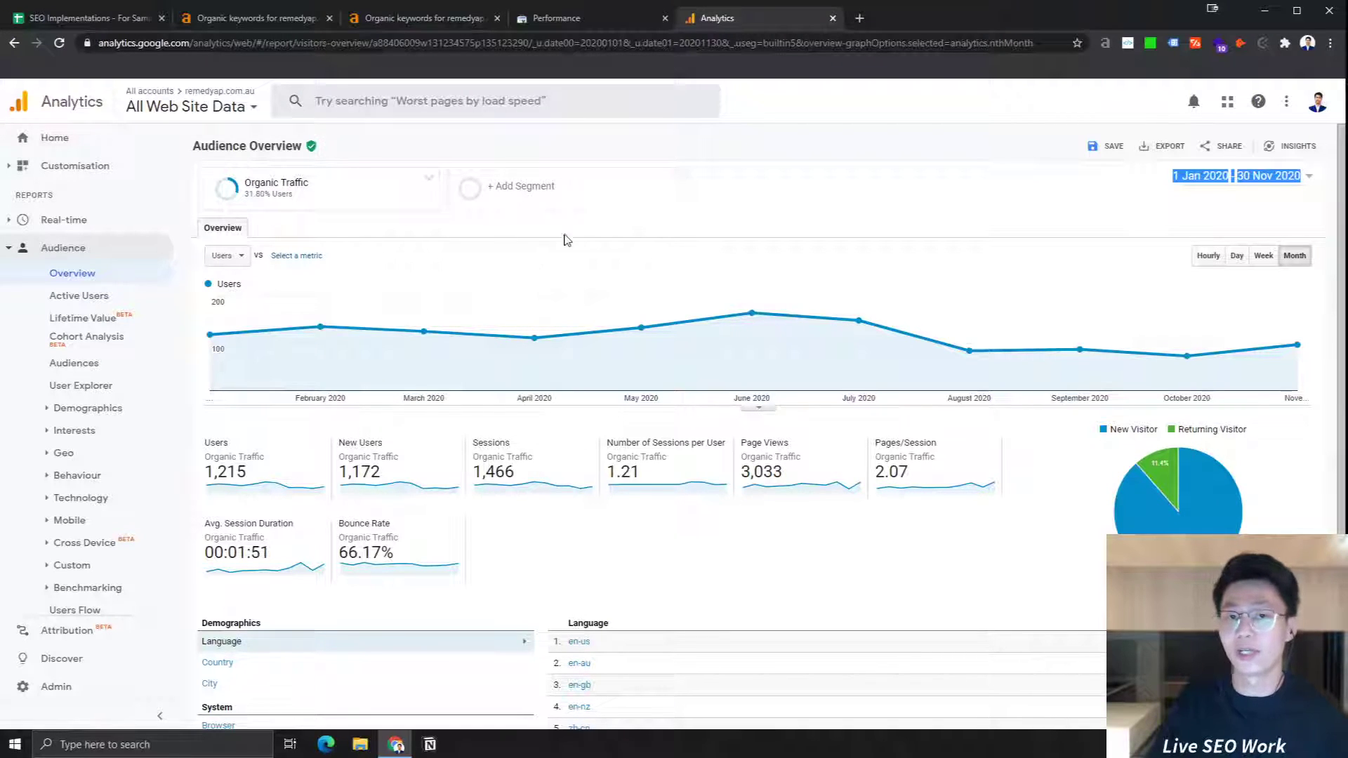
{"action": "left_click", "coordinate": [833, 18]}
{"action": "left_click", "coordinate": [665, 18]}
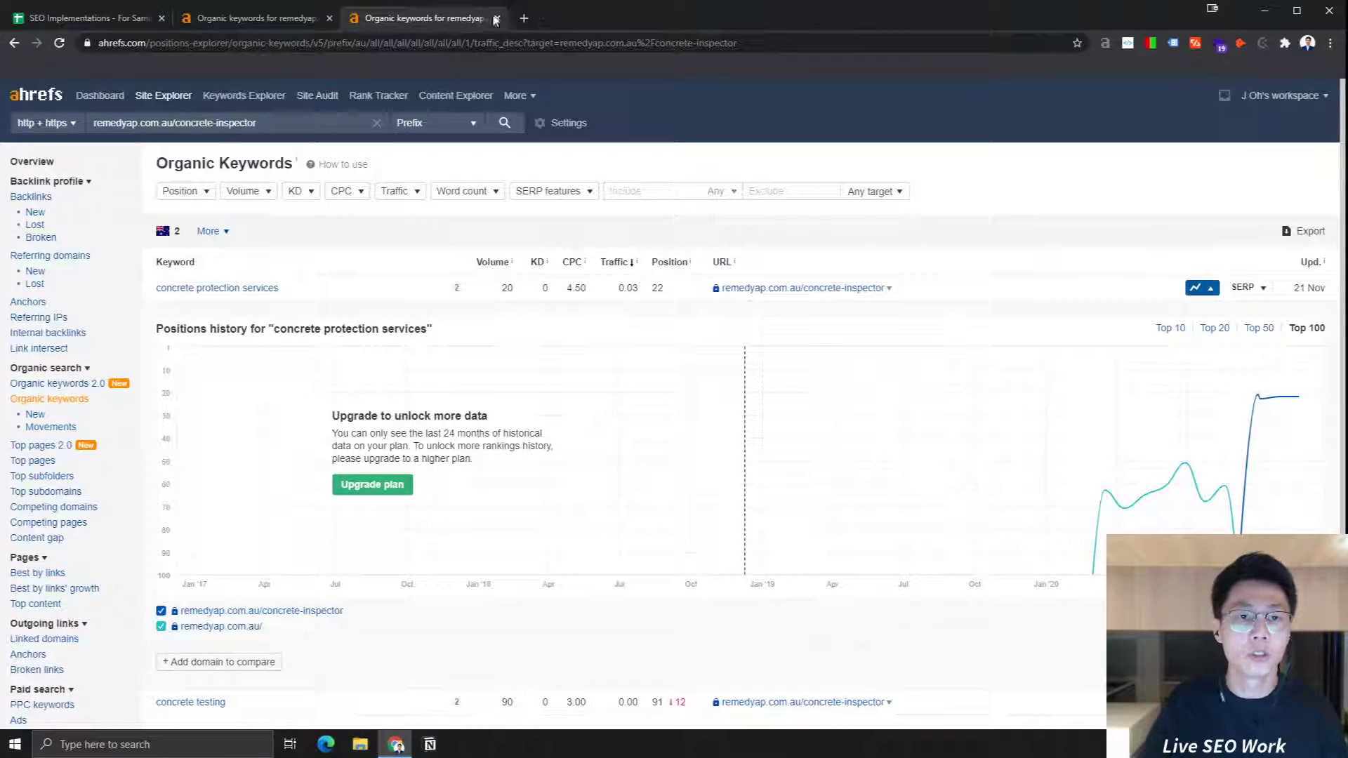
{"action": "left_click", "coordinate": [497, 18]}
{"action": "left_click", "coordinate": [332, 19]}
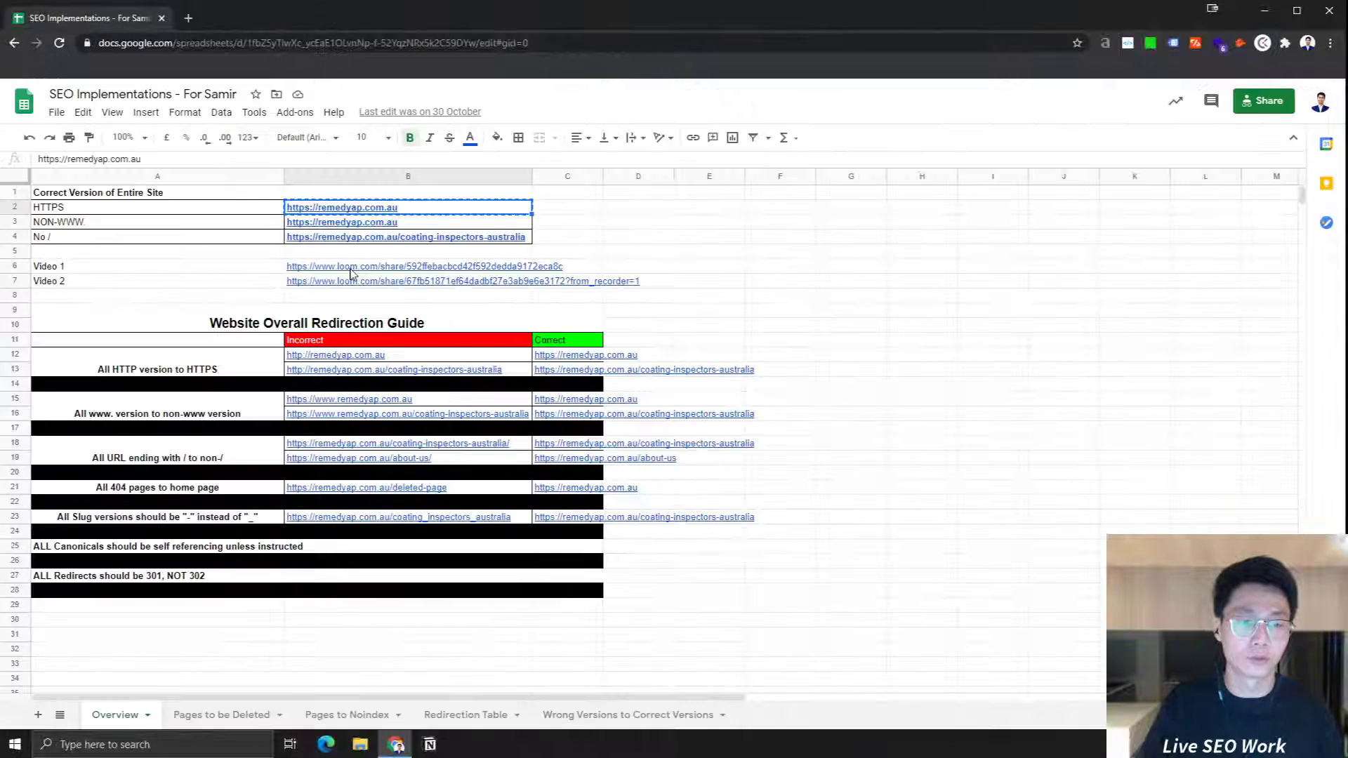
Step: Review the Website Overall Redirection Guide and the HTTPS and NON-WWW entries under Correct Version of Entire Site
{"action": "left_click", "coordinate": [155, 253]}
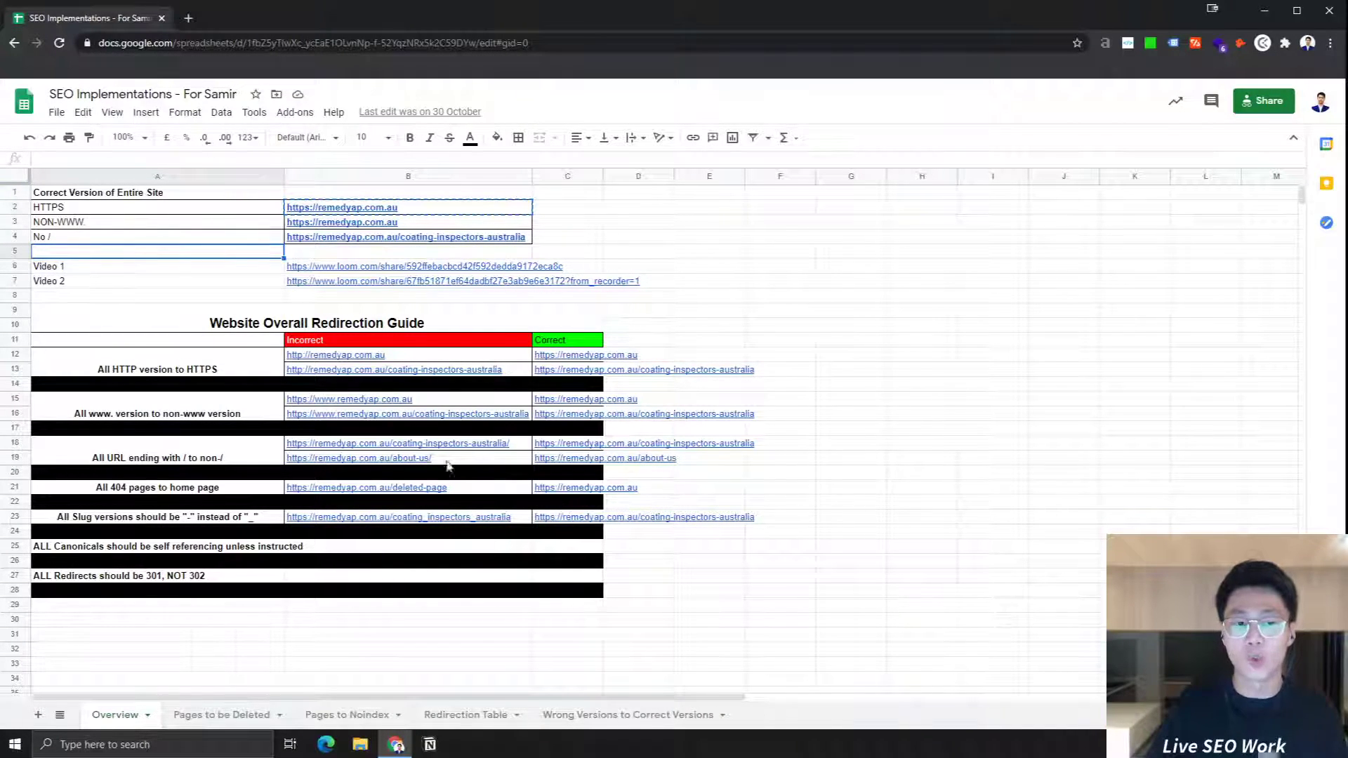
{"action": "left_click_drag", "start_coordinate": [222, 330], "coordinate": [226, 597]}
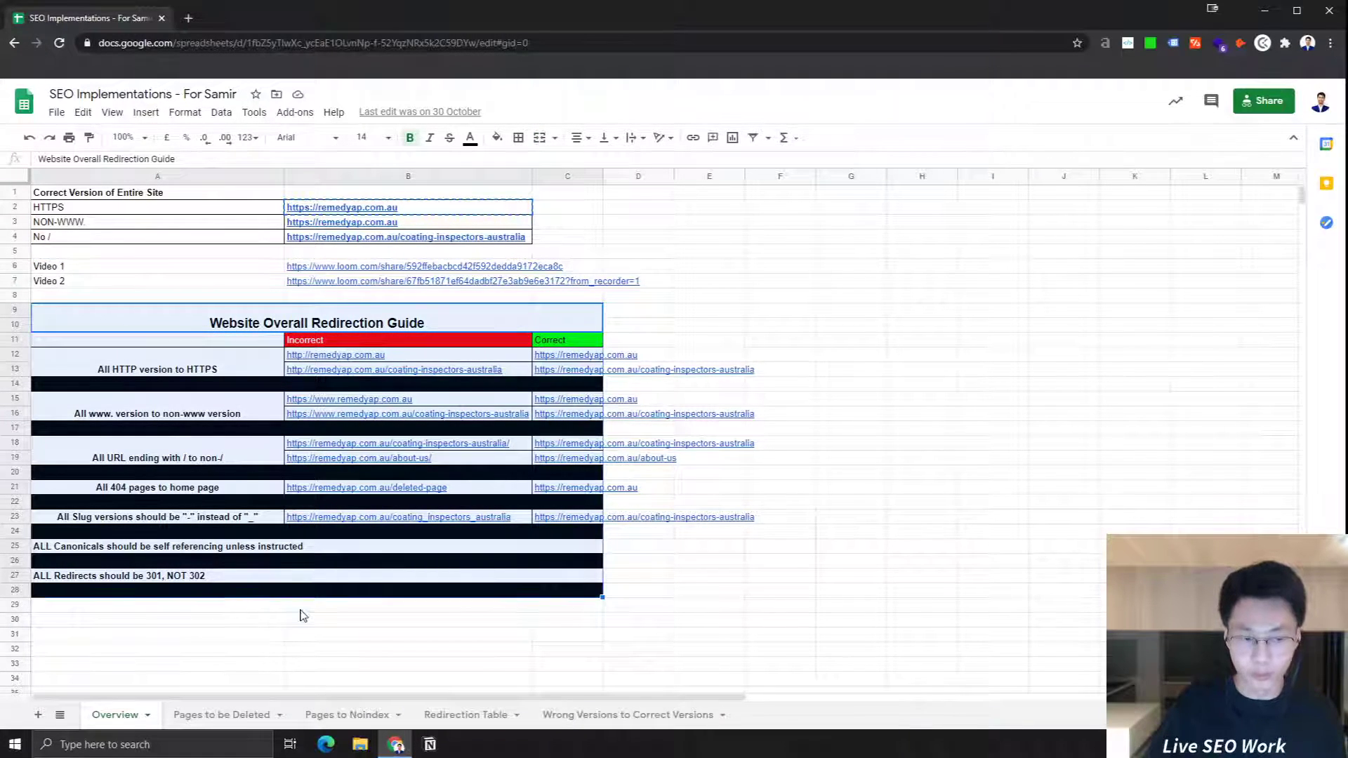
{"action": "mouse_move", "coordinate": [337, 459]}
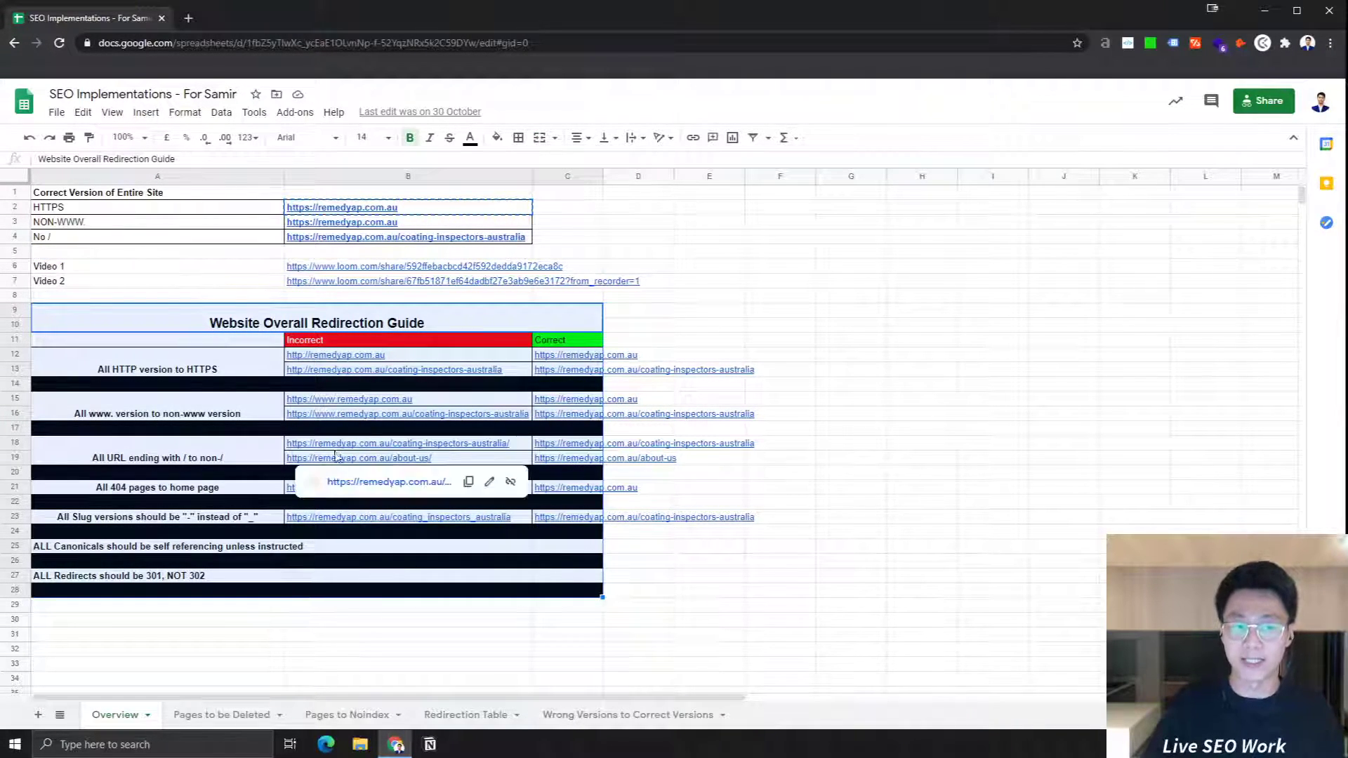
{"action": "left_click", "coordinate": [157, 208]}
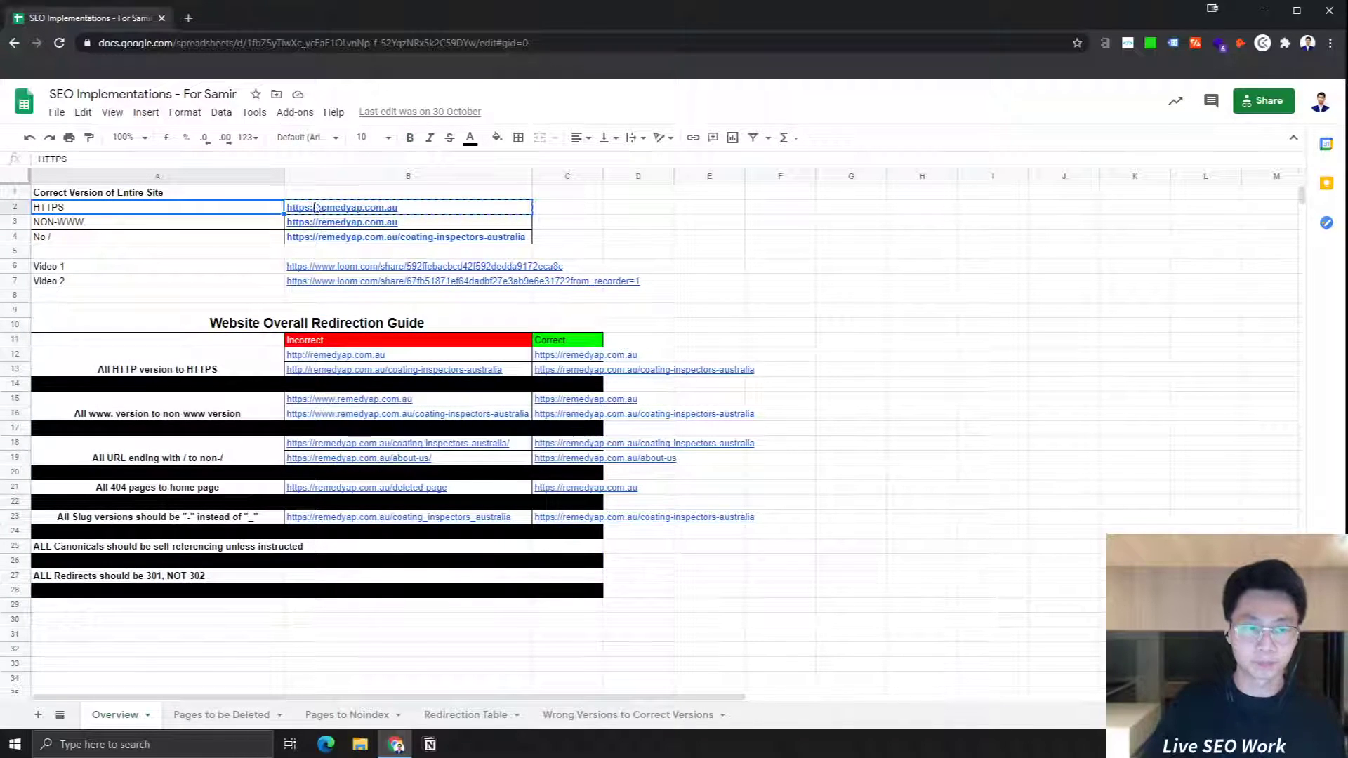
{"action": "left_click", "coordinate": [92, 194]}
{"action": "left_click", "coordinate": [101, 207]}
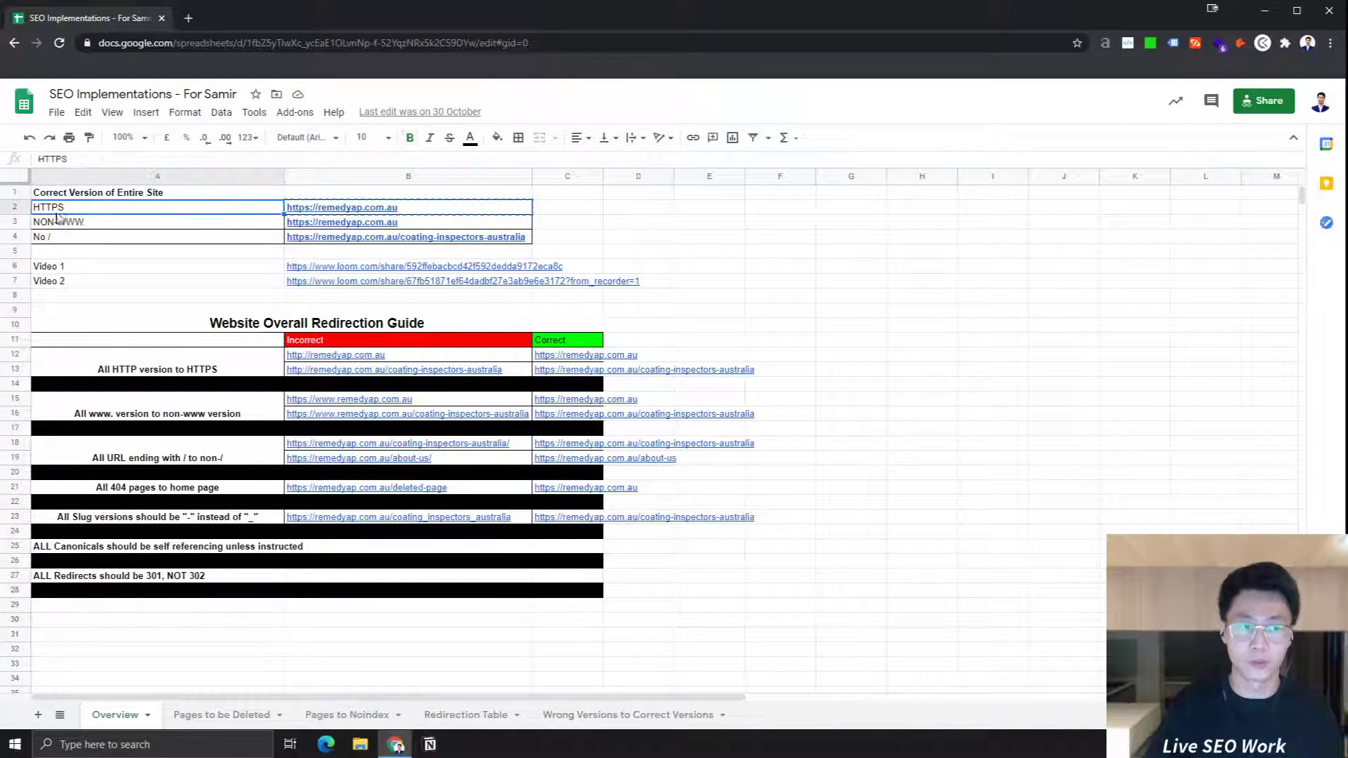
{"action": "left_click", "coordinate": [300, 214]}
{"action": "left_click", "coordinate": [81, 220]}
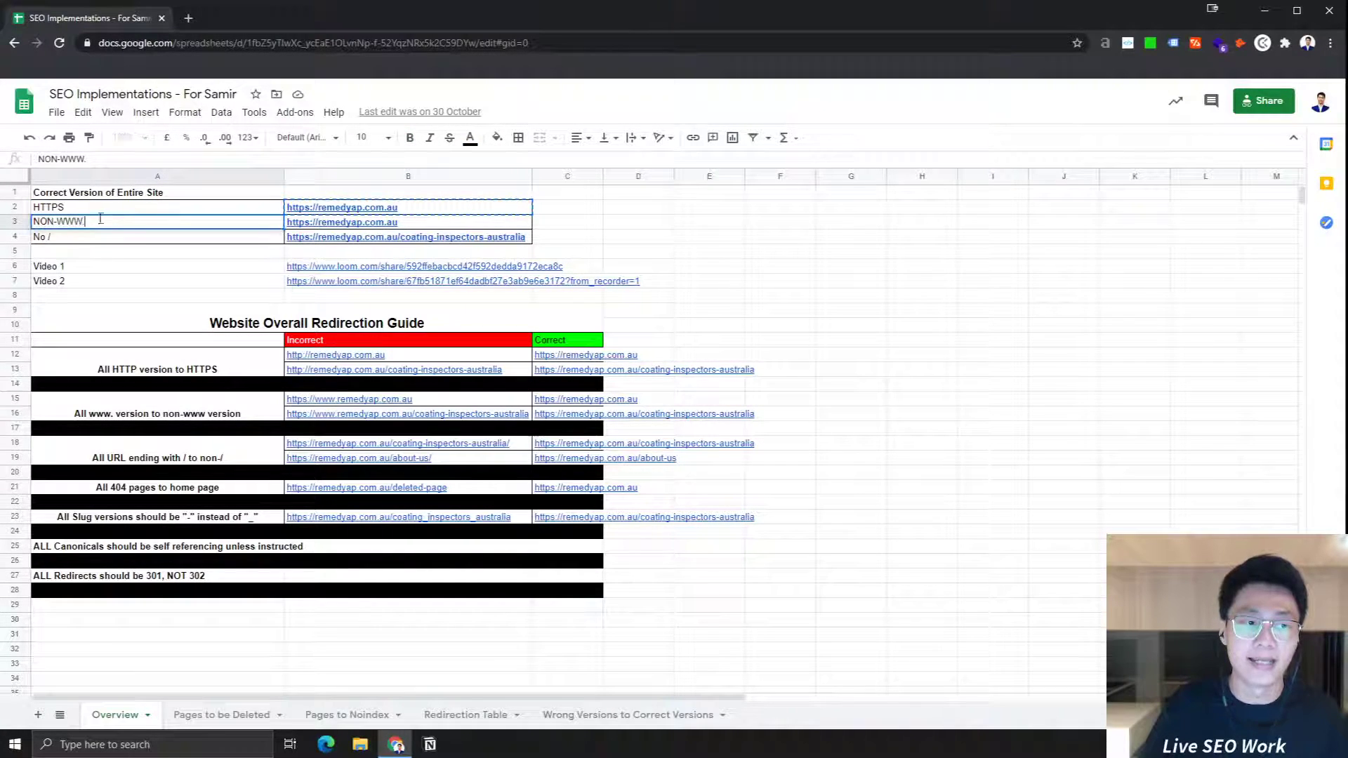
{"action": "left_click", "coordinate": [345, 225]}
{"action": "left_click", "coordinate": [358, 246]}
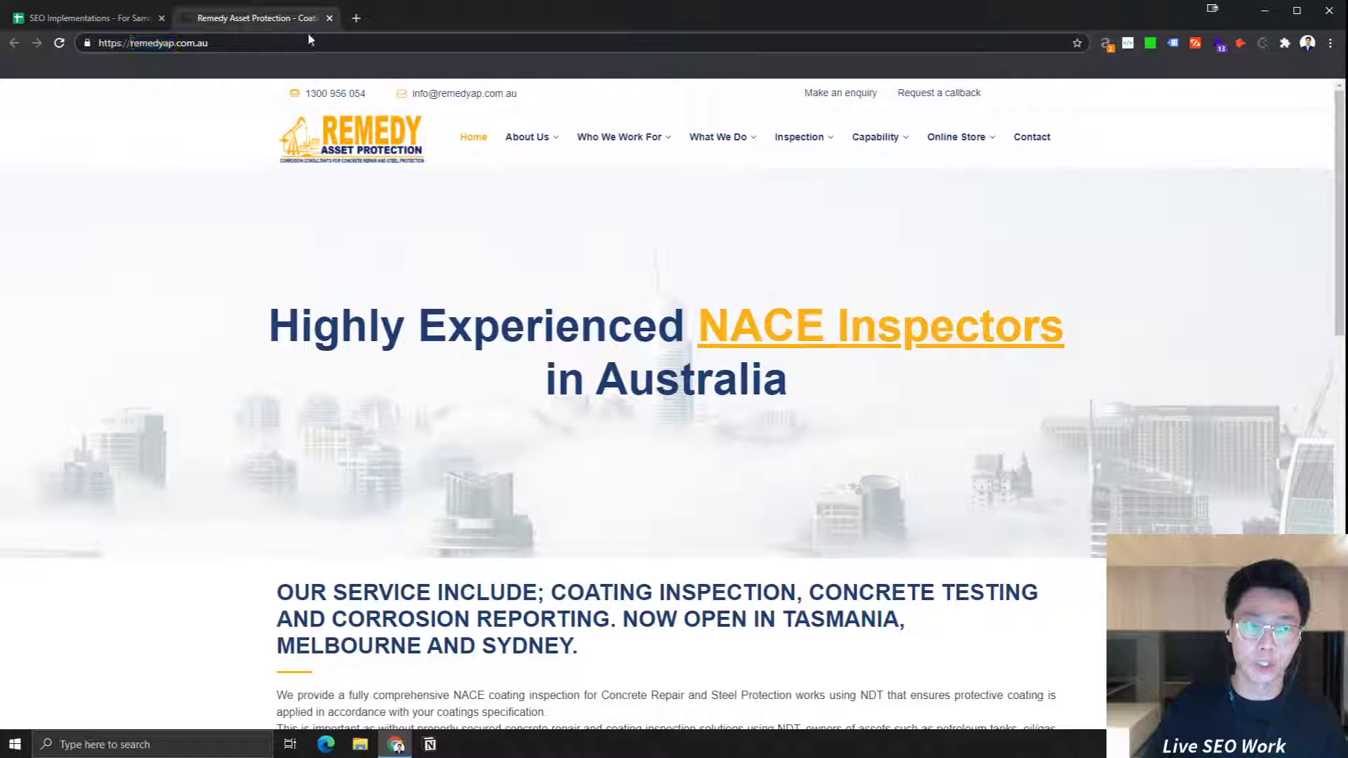
{"action": "type", "text": "."}
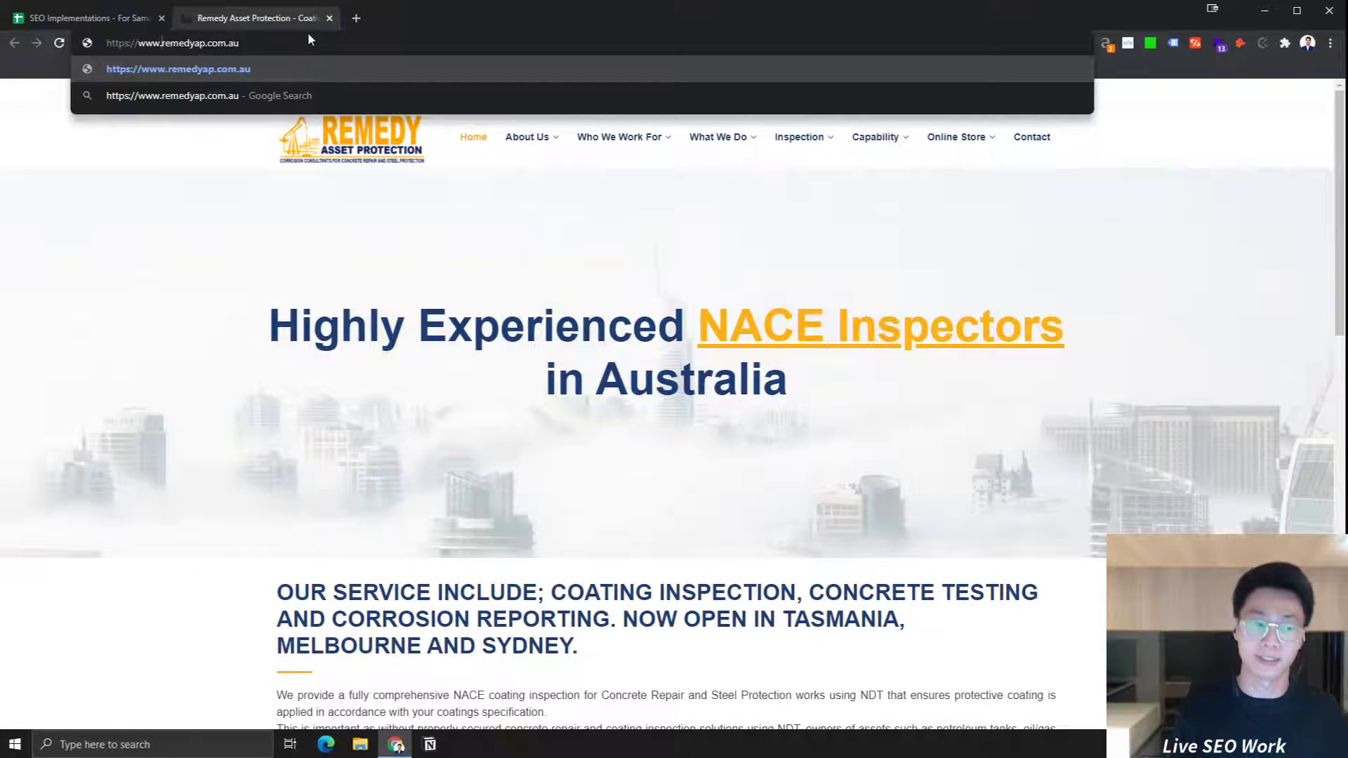
{"action": "key", "text": "Return"}
{"action": "double_click", "coordinate": [306, 42]}
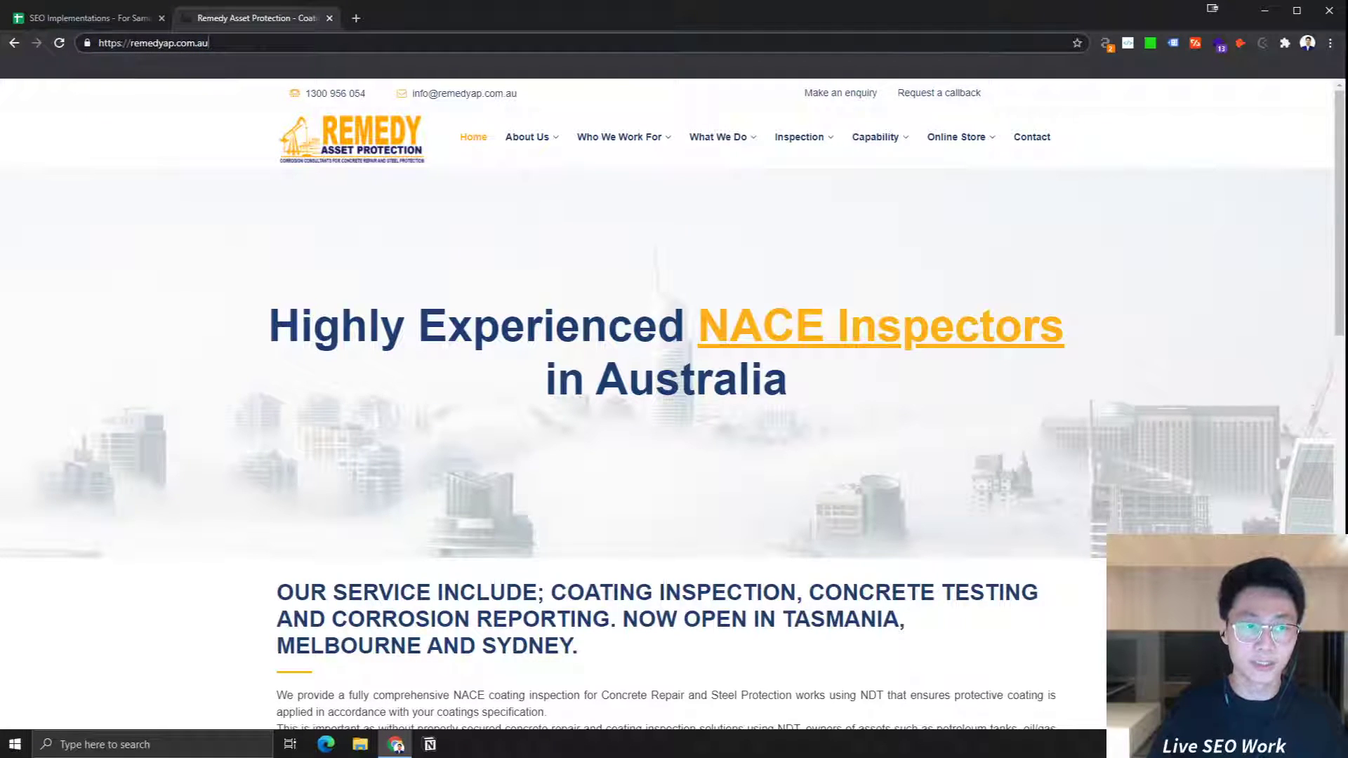
{"action": "left_click", "coordinate": [130, 43]}
{"action": "type", "text": "www."}
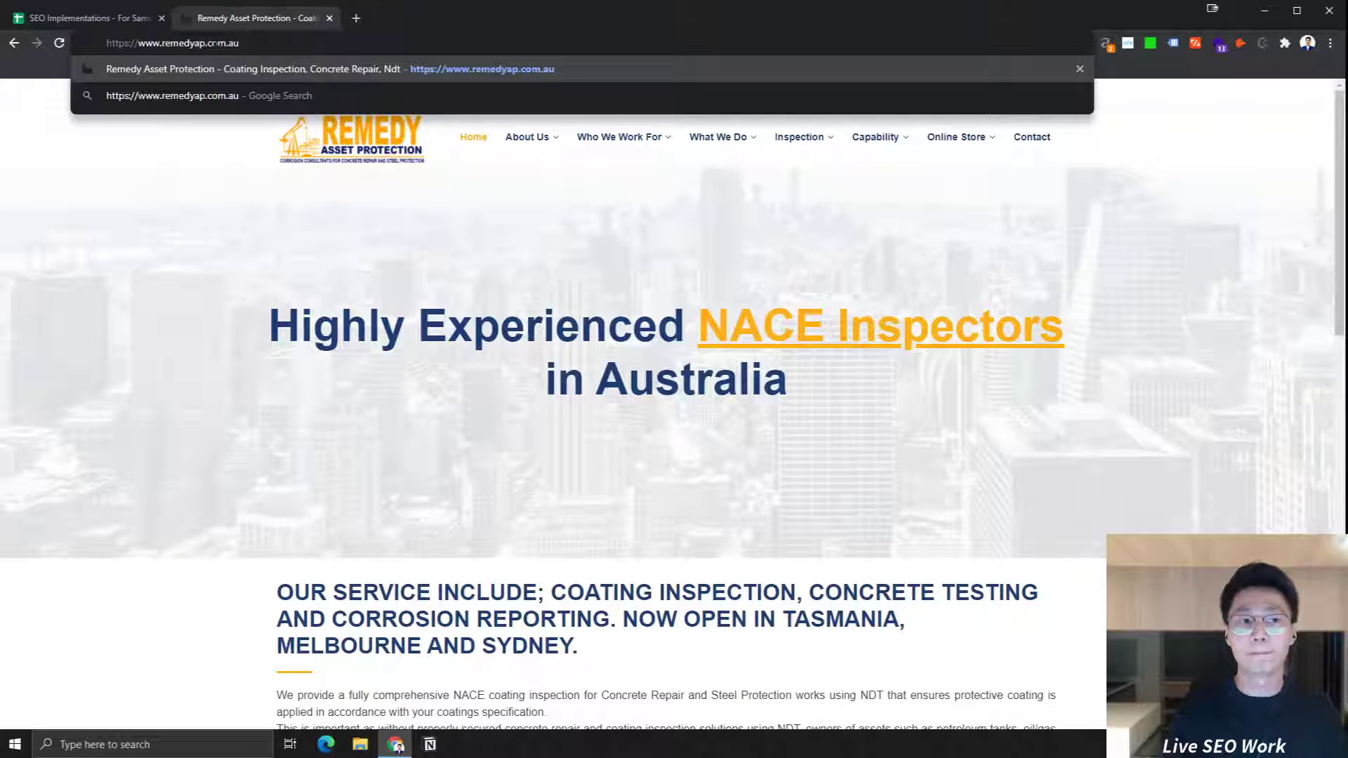
{"action": "key", "text": "Return"}
Step: Check the homepage's redirect path and HTTP headers with the Ahrefs toolbar, then return to the SEO Implementations spreadsheet
{"action": "double_click", "coordinate": [201, 43]}
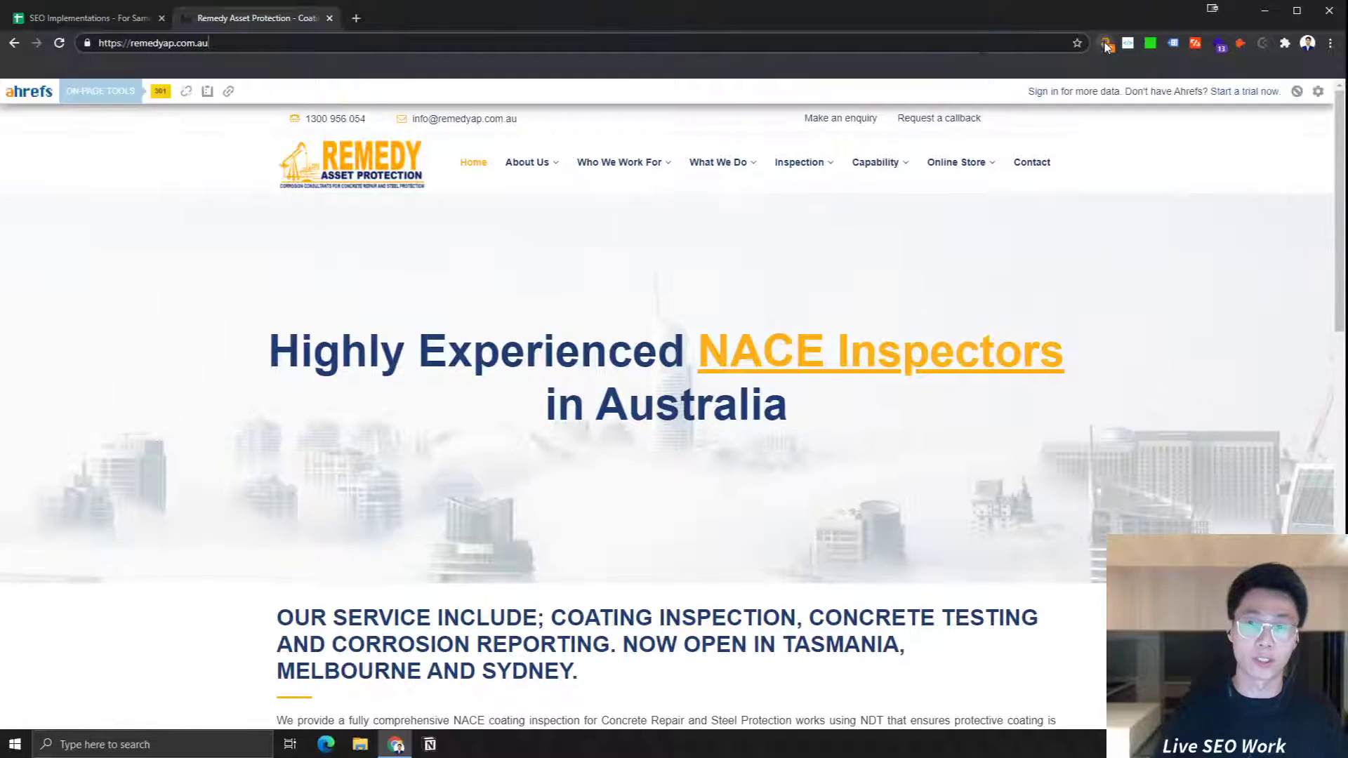
{"action": "left_click", "coordinate": [165, 91]}
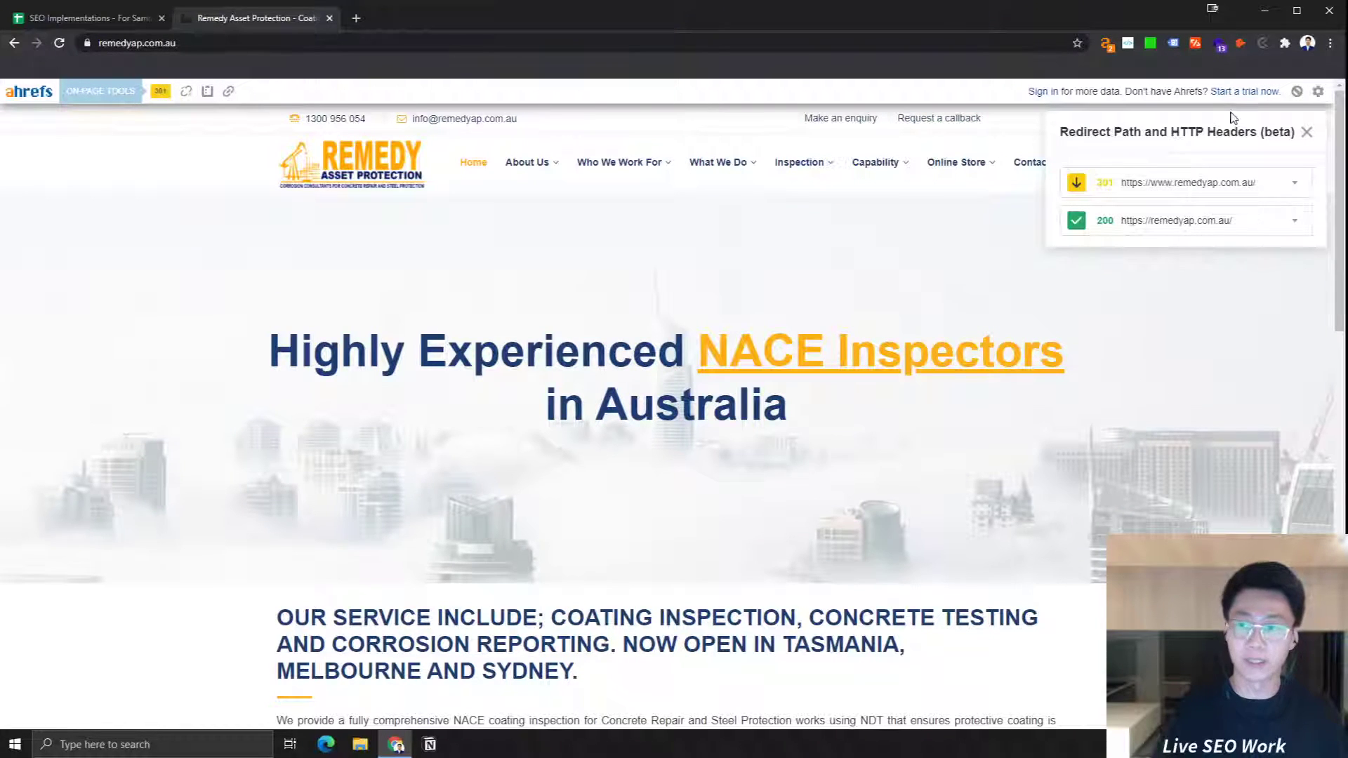
{"action": "left_click", "coordinate": [1307, 132]}
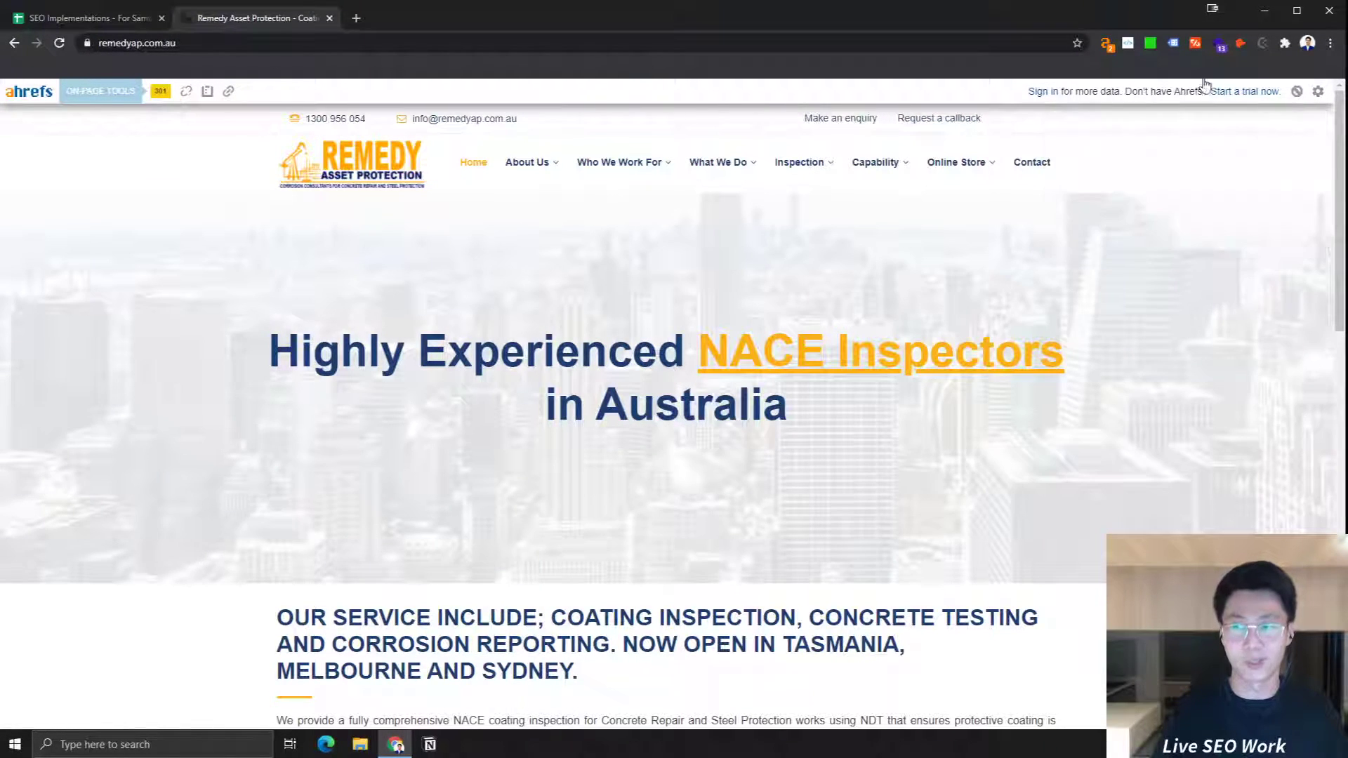
{"action": "left_click", "coordinate": [1102, 46]}
{"action": "left_click", "coordinate": [68, 15]}
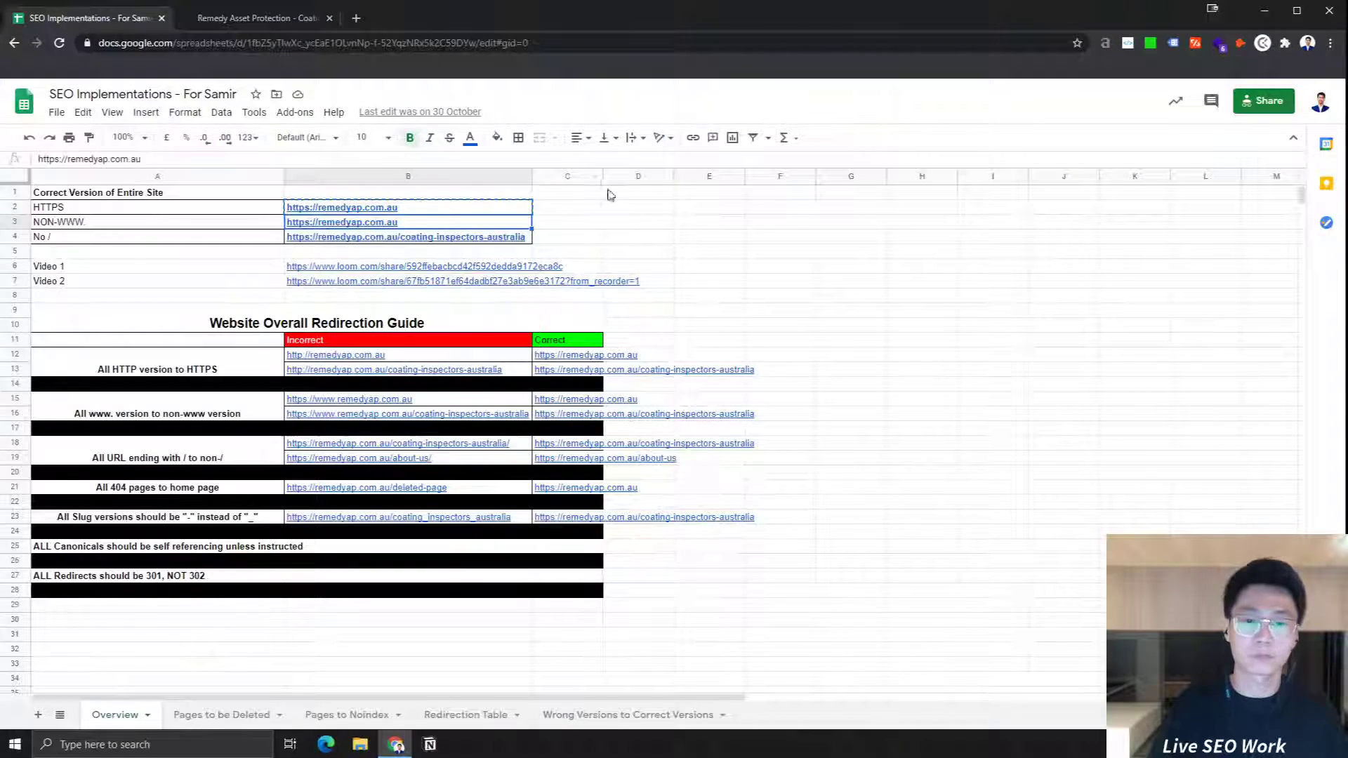
{"action": "left_click", "coordinate": [584, 210]}
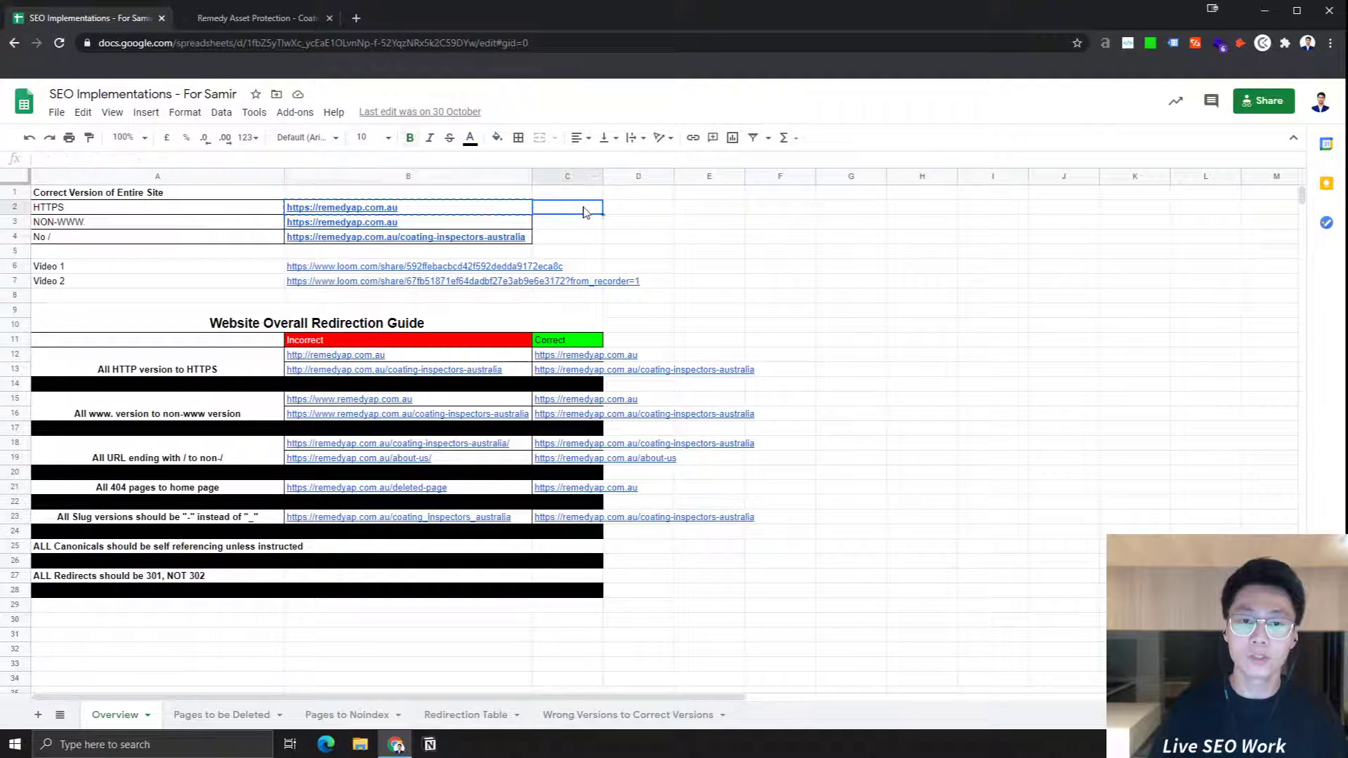
Step: Insert a tick box in C2 beside the HTTPS entry and copy it to C3 and C1
{"action": "left_click", "coordinate": [146, 113]}
{"action": "mouse_move", "coordinate": [185, 113]}
{"action": "mouse_move", "coordinate": [144, 116]}
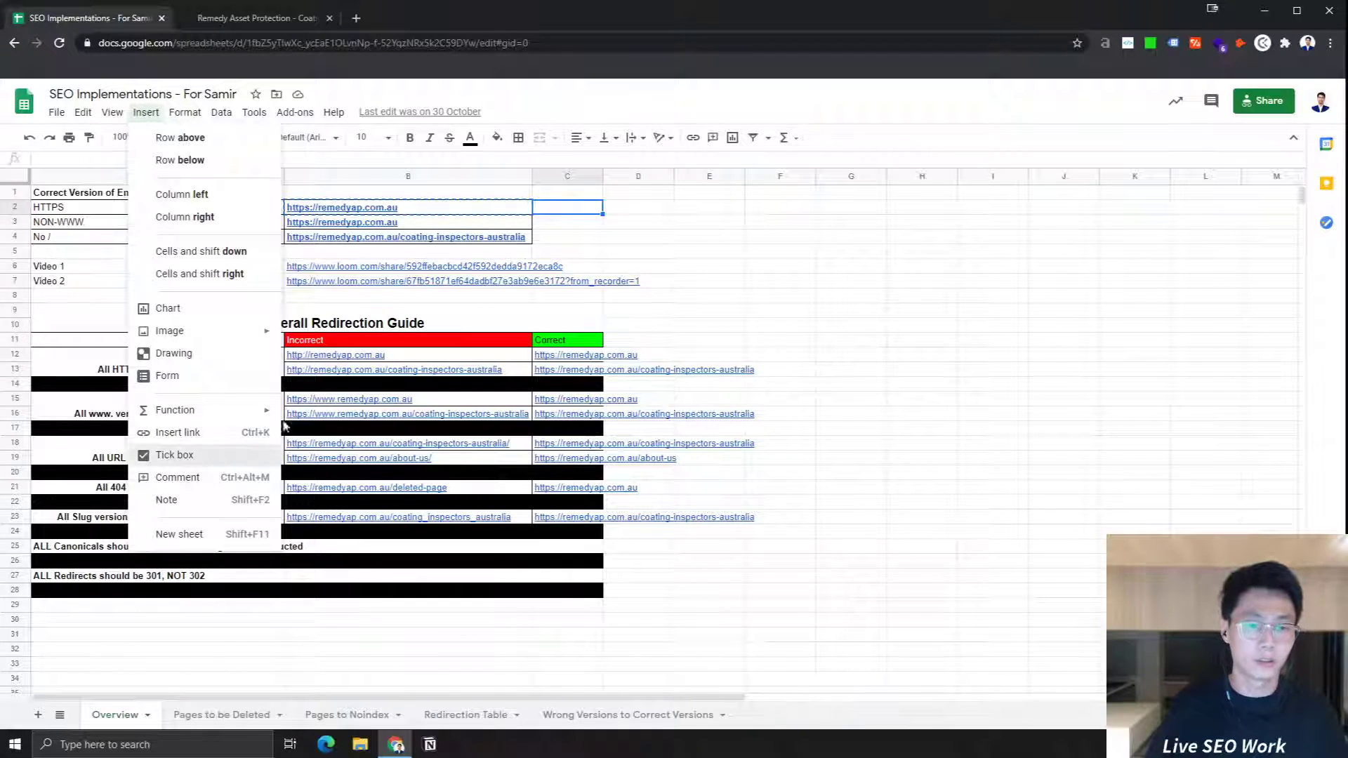
{"action": "left_click", "coordinate": [238, 451]}
{"action": "left_click", "coordinate": [590, 238]}
{"action": "left_click", "coordinate": [560, 208]}
{"action": "mouse_move", "coordinate": [602, 214]}
{"action": "left_mouse_down"}
{"action": "mouse_move", "coordinate": [593, 227]}
{"action": "mouse_move", "coordinate": [601, 195]}
{"action": "left_mouse_up"}
Step: Tick the column C boxes for the HTTPS and NON-WWW rows, then select the No / entry
{"action": "left_click", "coordinate": [567, 209]}
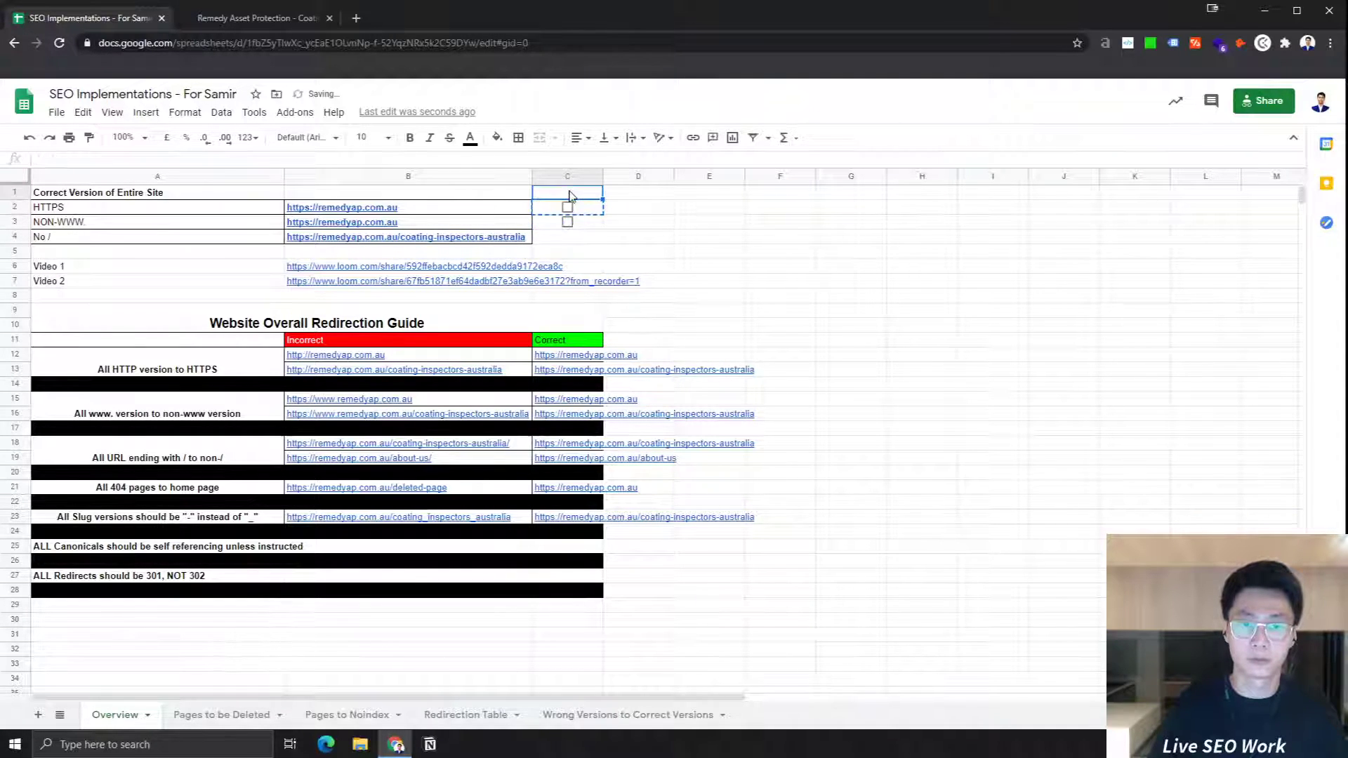
{"action": "left_click", "coordinate": [567, 209]}
{"action": "left_click", "coordinate": [567, 208]}
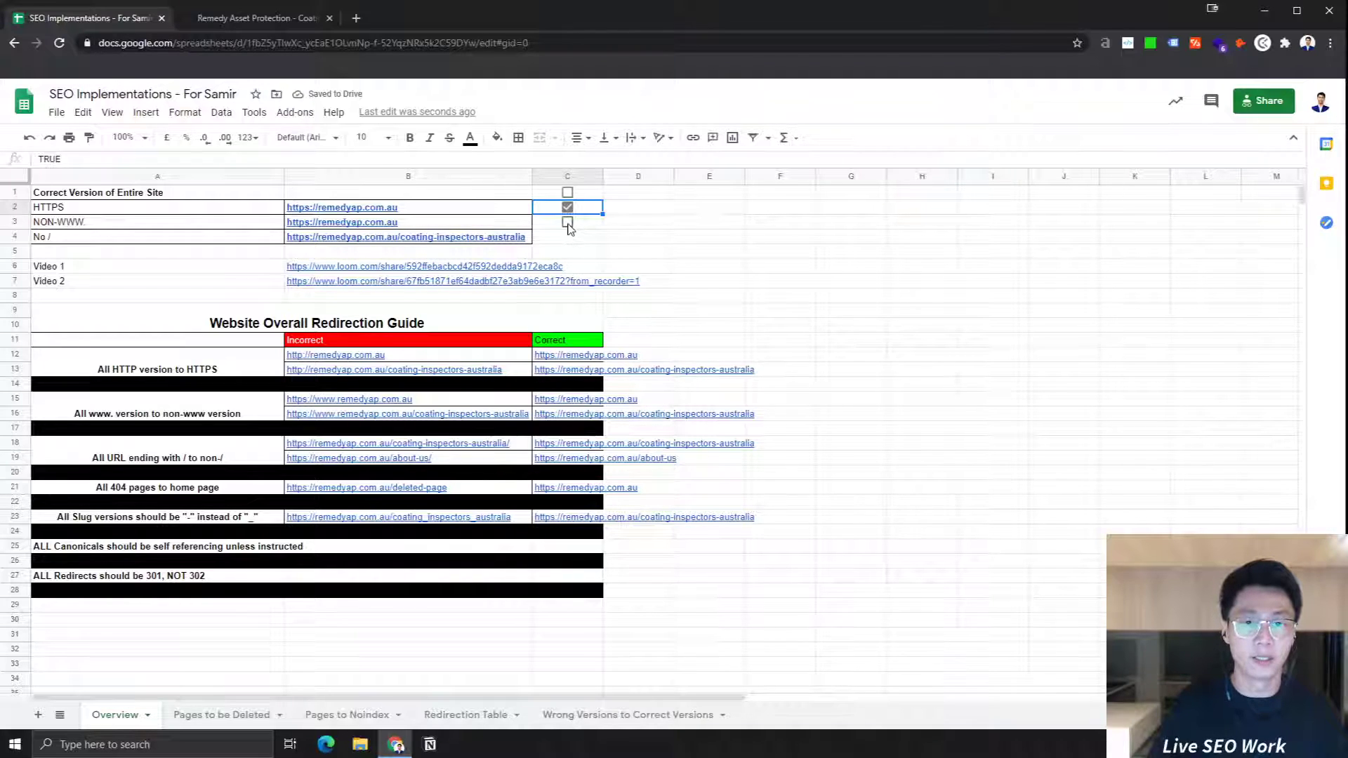
{"action": "left_click", "coordinate": [388, 220]}
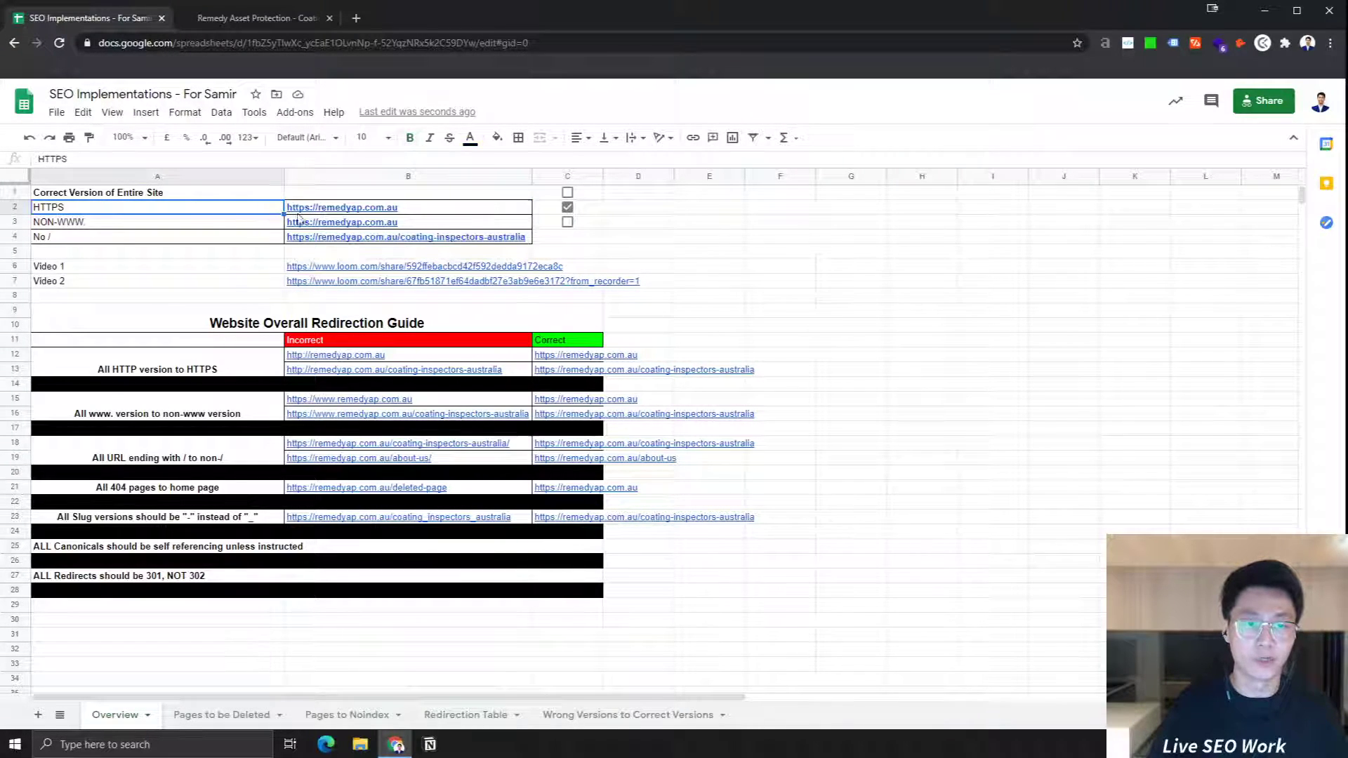
{"action": "left_click", "coordinate": [568, 222]}
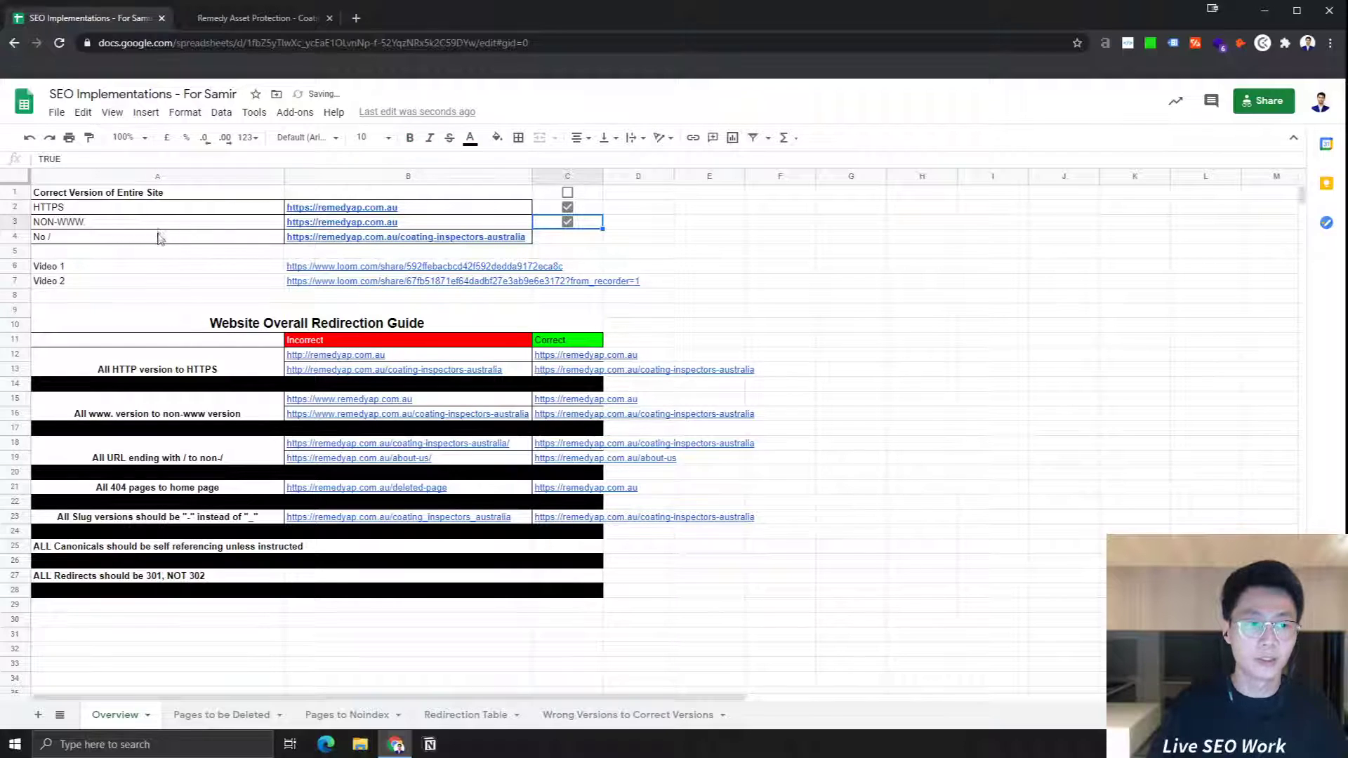
{"action": "left_click", "coordinate": [161, 238]}
{"action": "left_click", "coordinate": [111, 225]}
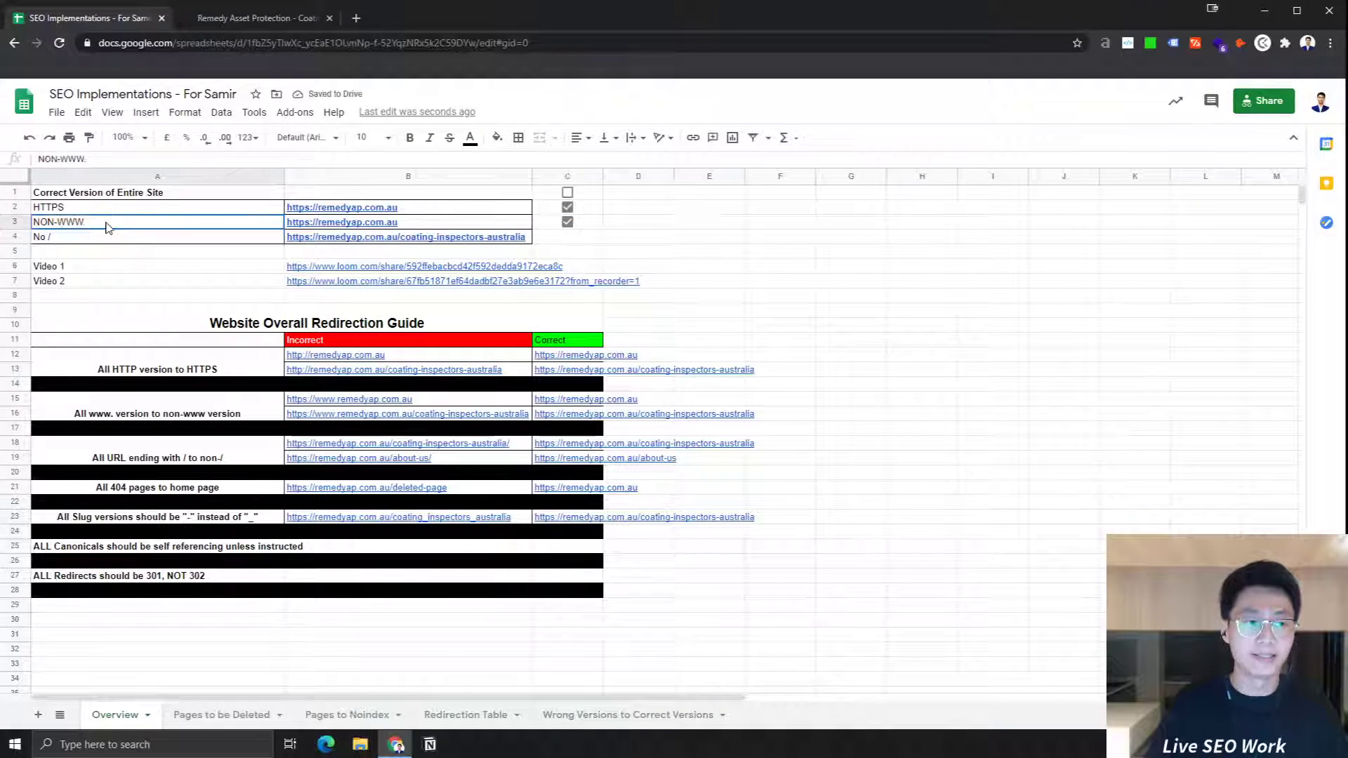
{"action": "left_click", "coordinate": [68, 241]}
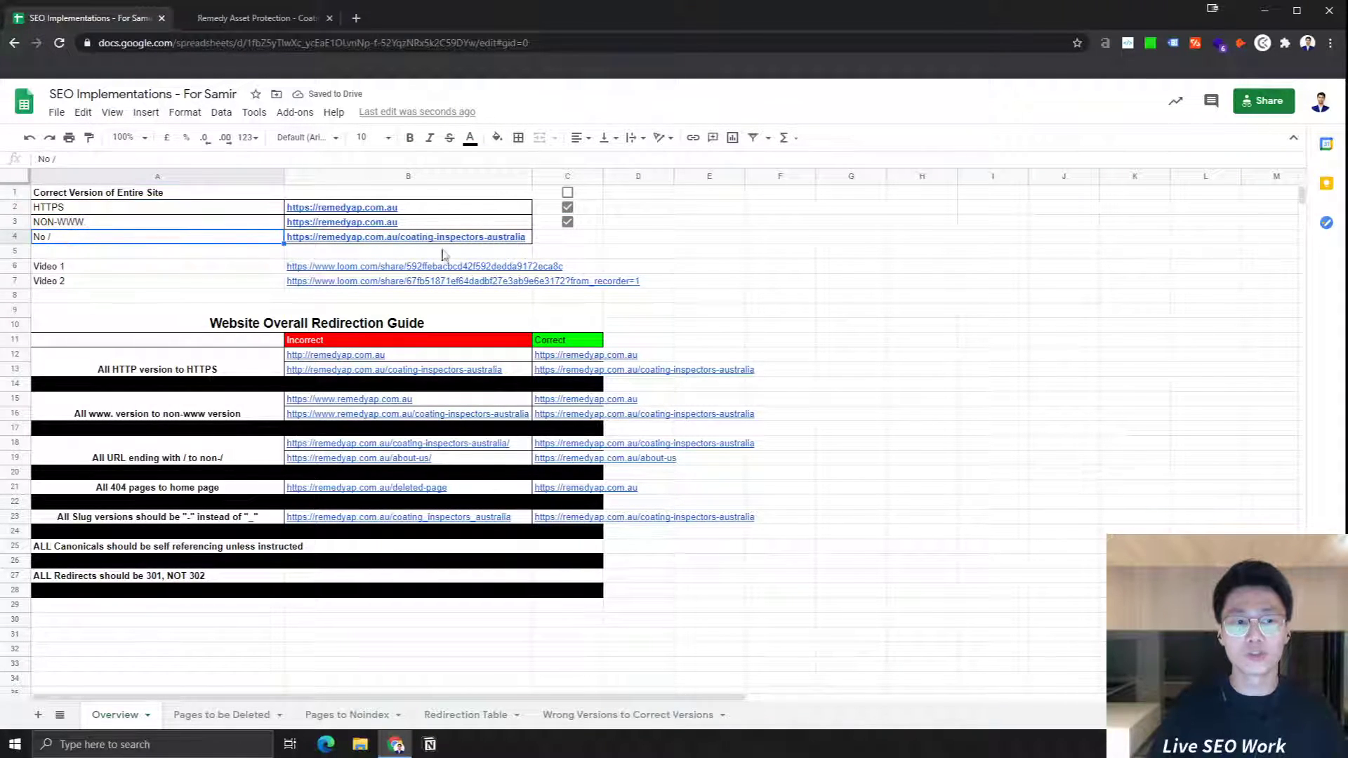
Step: Replace the Remedy Asset Protection page with a Google search for "australia"
{"action": "left_click", "coordinate": [261, 20]}
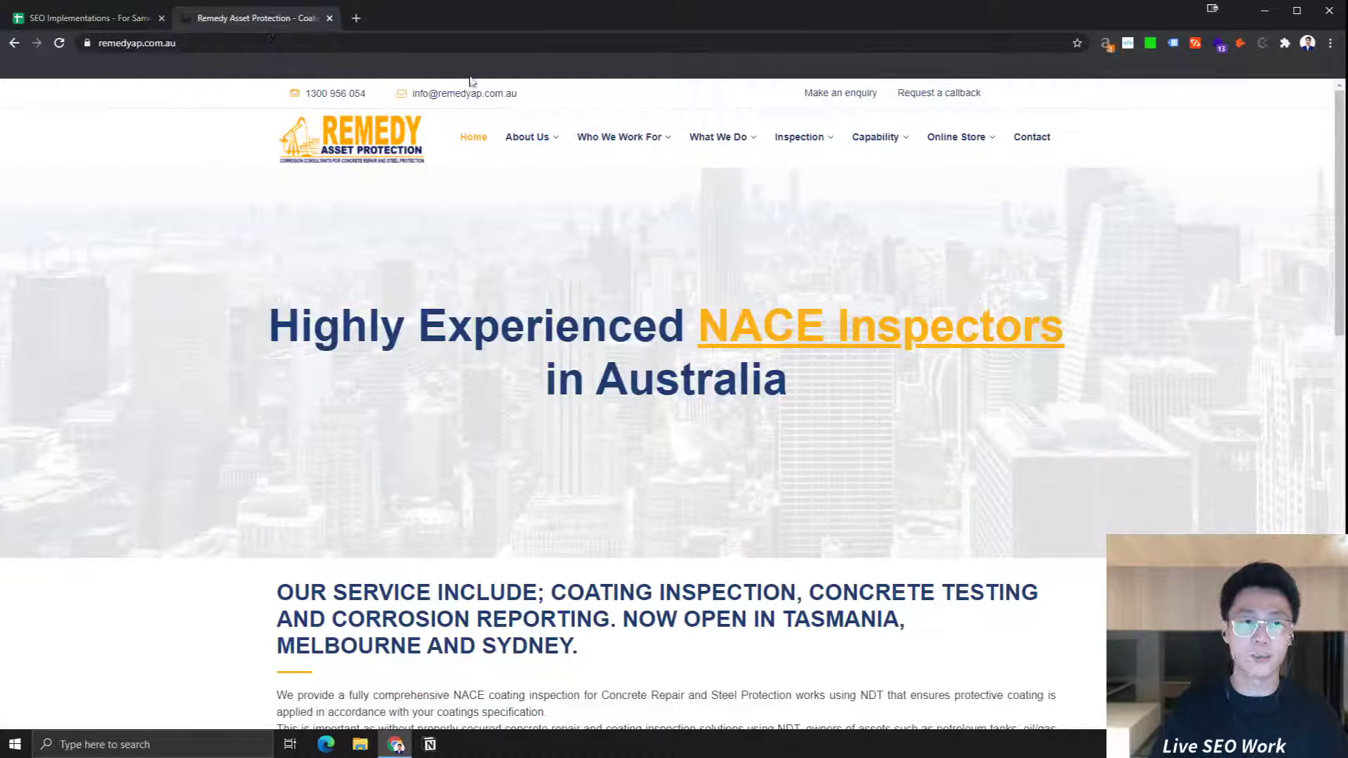
{"action": "left_click", "coordinate": [414, 42]}
{"action": "type", "text": "austria"}
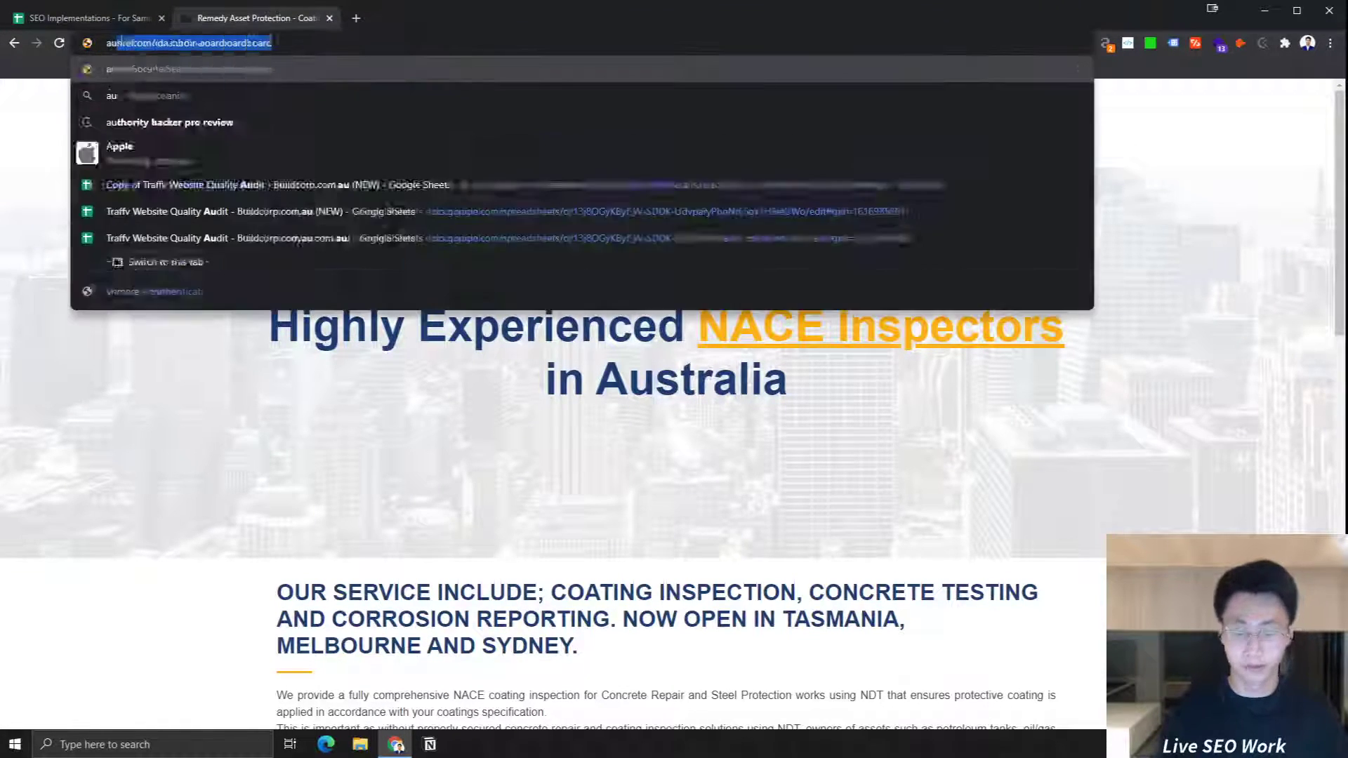
{"action": "key", "text": "BackSpace"}
{"action": "key", "text": "BackSpace"}
{"action": "key", "text": "BackSpace"}
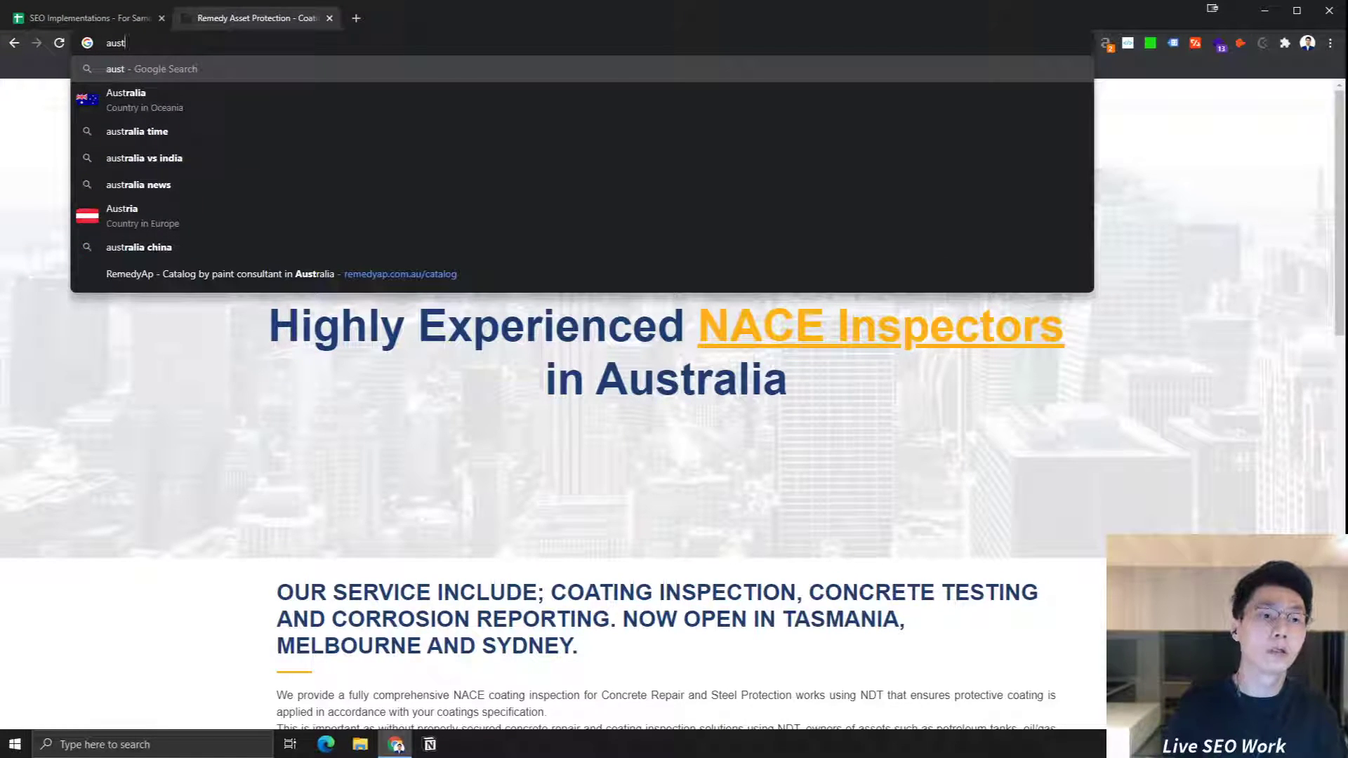
{"action": "type", "text": "ralia"}
{"action": "key", "text": "Return"}
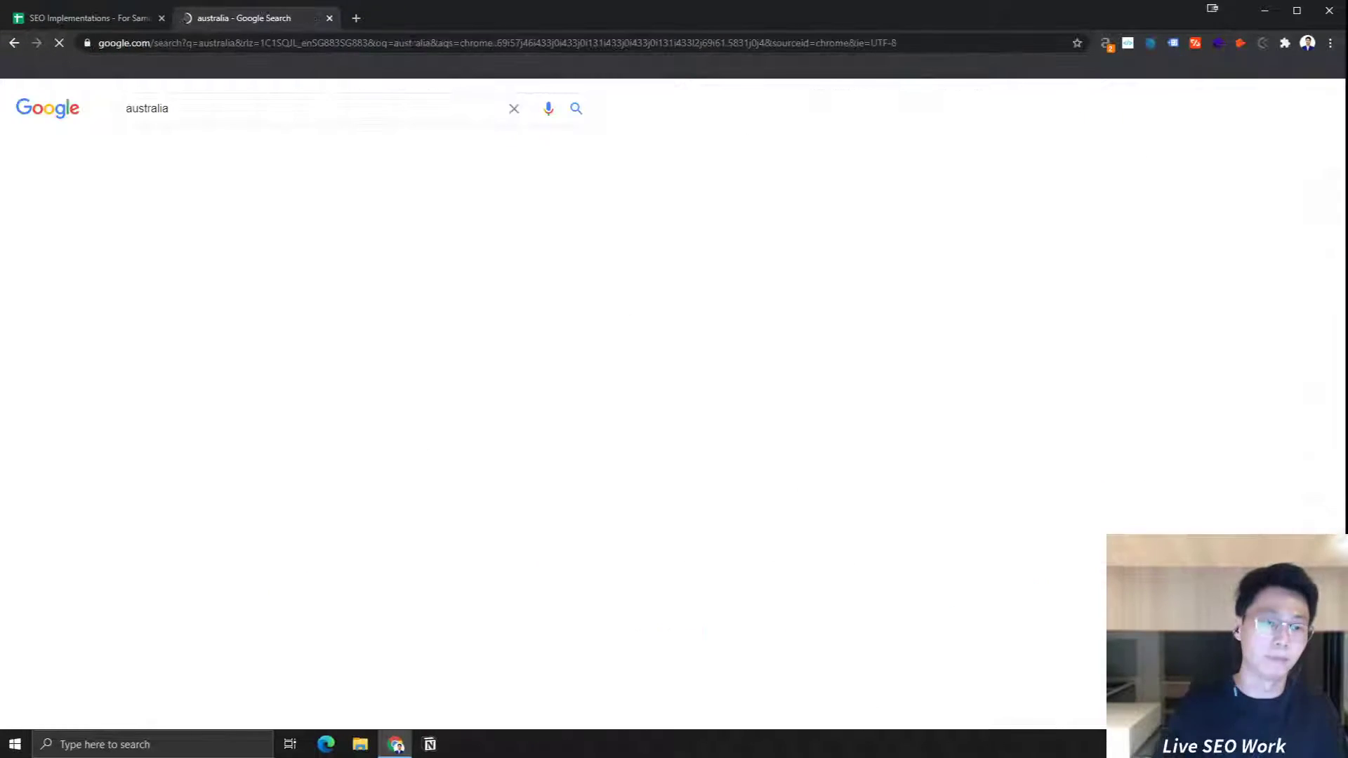
Step: Refine the search to "australia website" and open the Australian Open homepage from results page 6
{"action": "scroll", "coordinate": [379, 293], "scroll_direction": "down", "scroll_amount": 15}
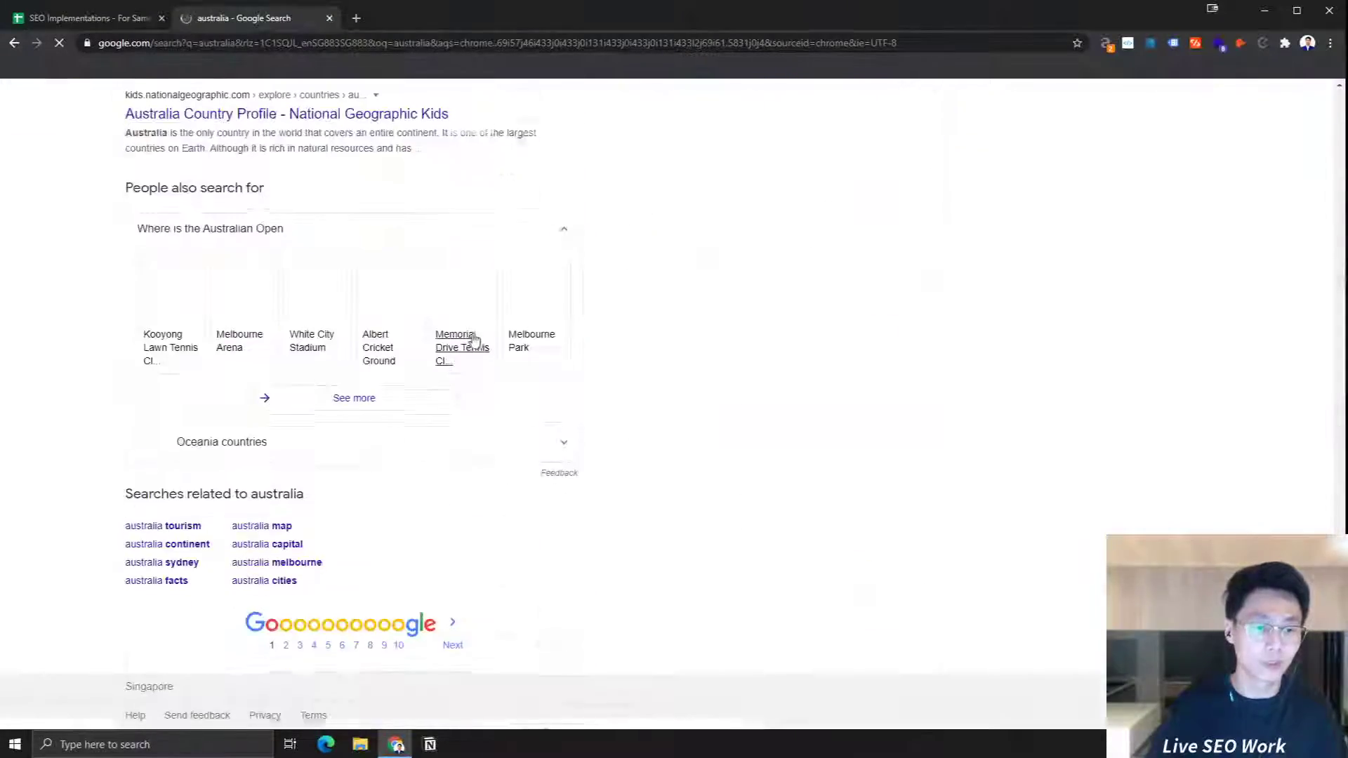
{"action": "scroll", "coordinate": [245, 192], "scroll_direction": "up", "scroll_amount": 12}
{"action": "left_click", "coordinate": [205, 96]}
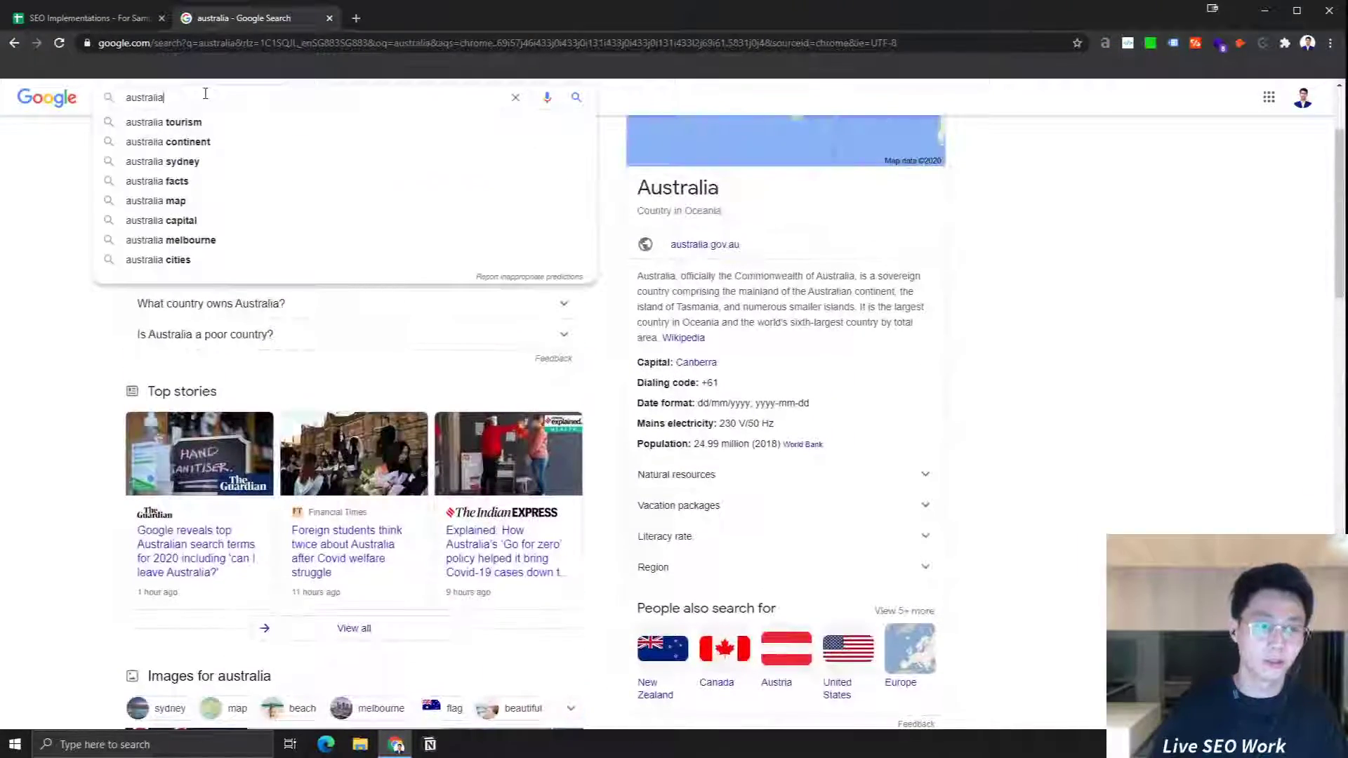
{"action": "type", "text": "website"}
{"action": "key", "text": "Return"}
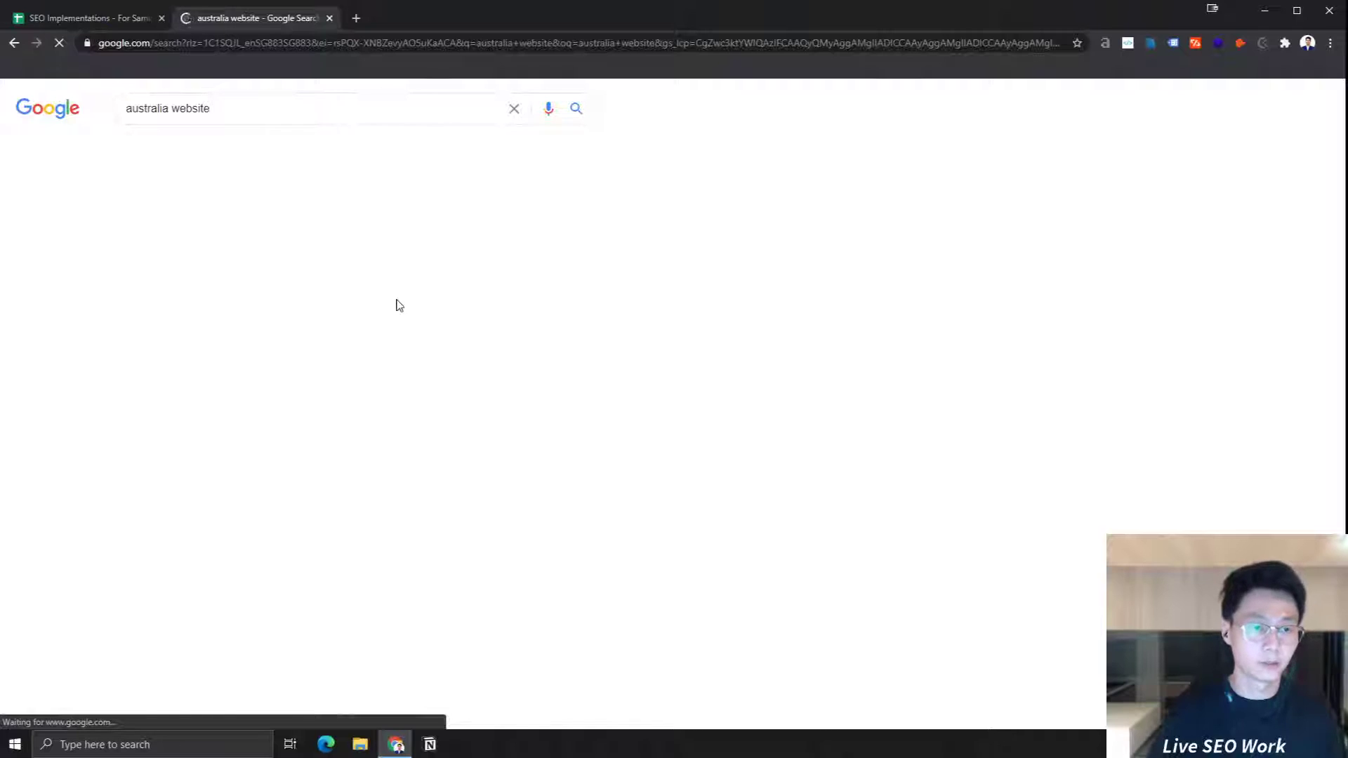
{"action": "scroll", "coordinate": [395, 304], "scroll_direction": "down", "scroll_amount": 15}
{"action": "left_click", "coordinate": [341, 645]}
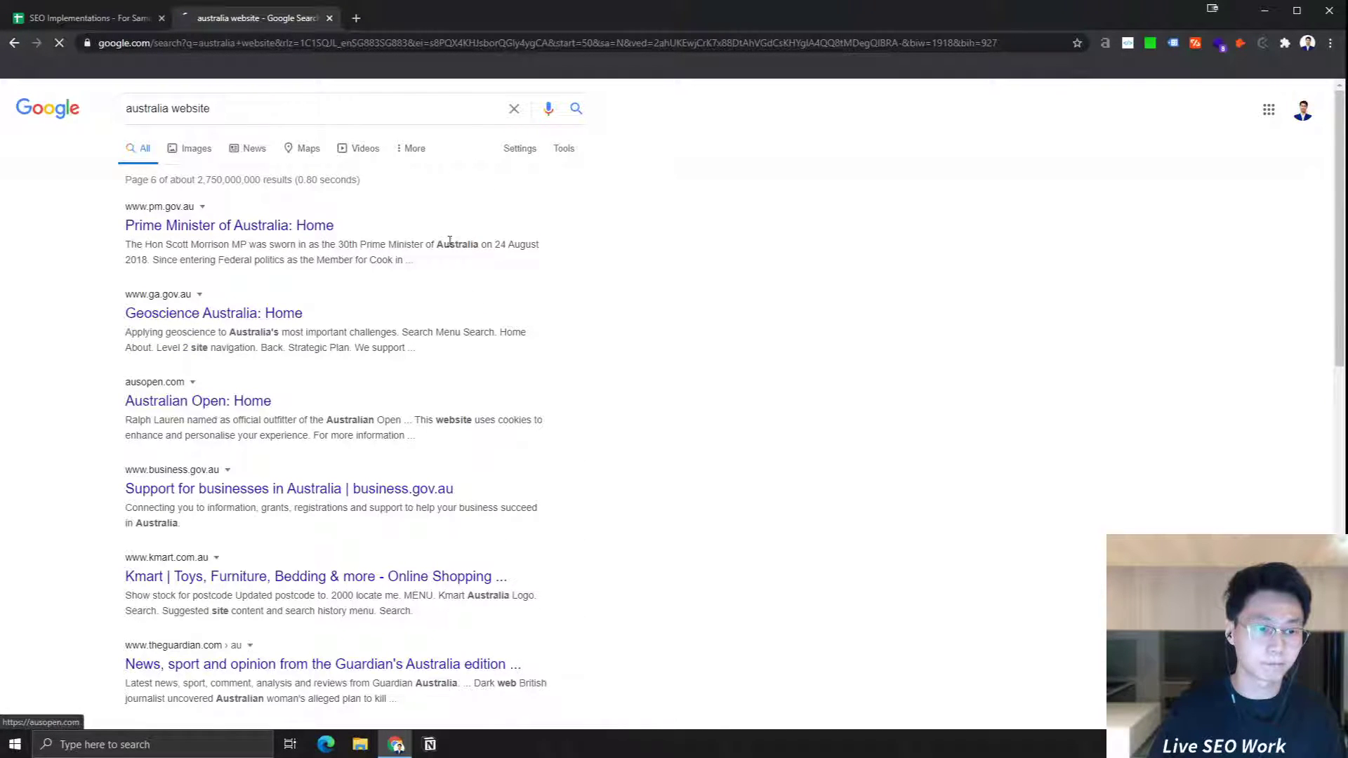
{"action": "left_click", "coordinate": [214, 399]}
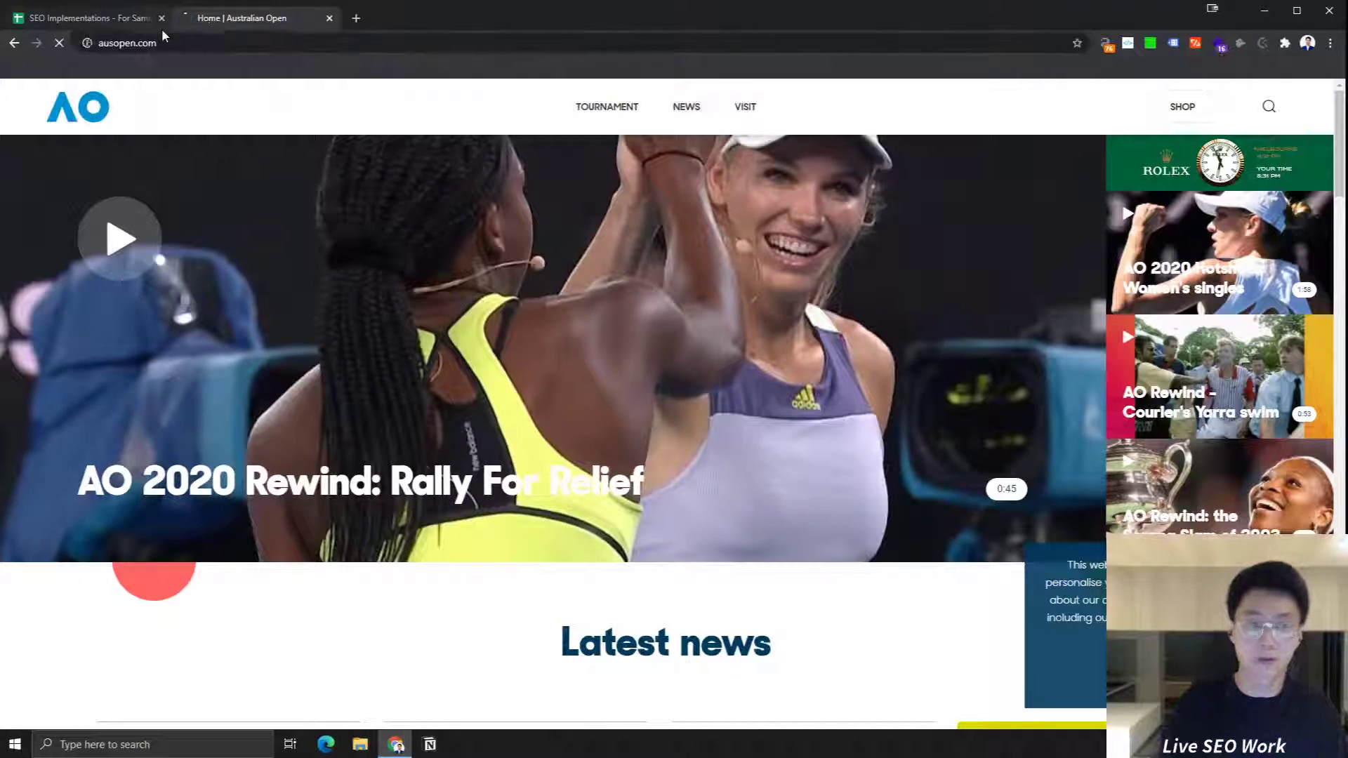
Step: Examine the full ausopen.com address for its protocol and www usage, then return to the search results
{"action": "double_click", "coordinate": [179, 43]}
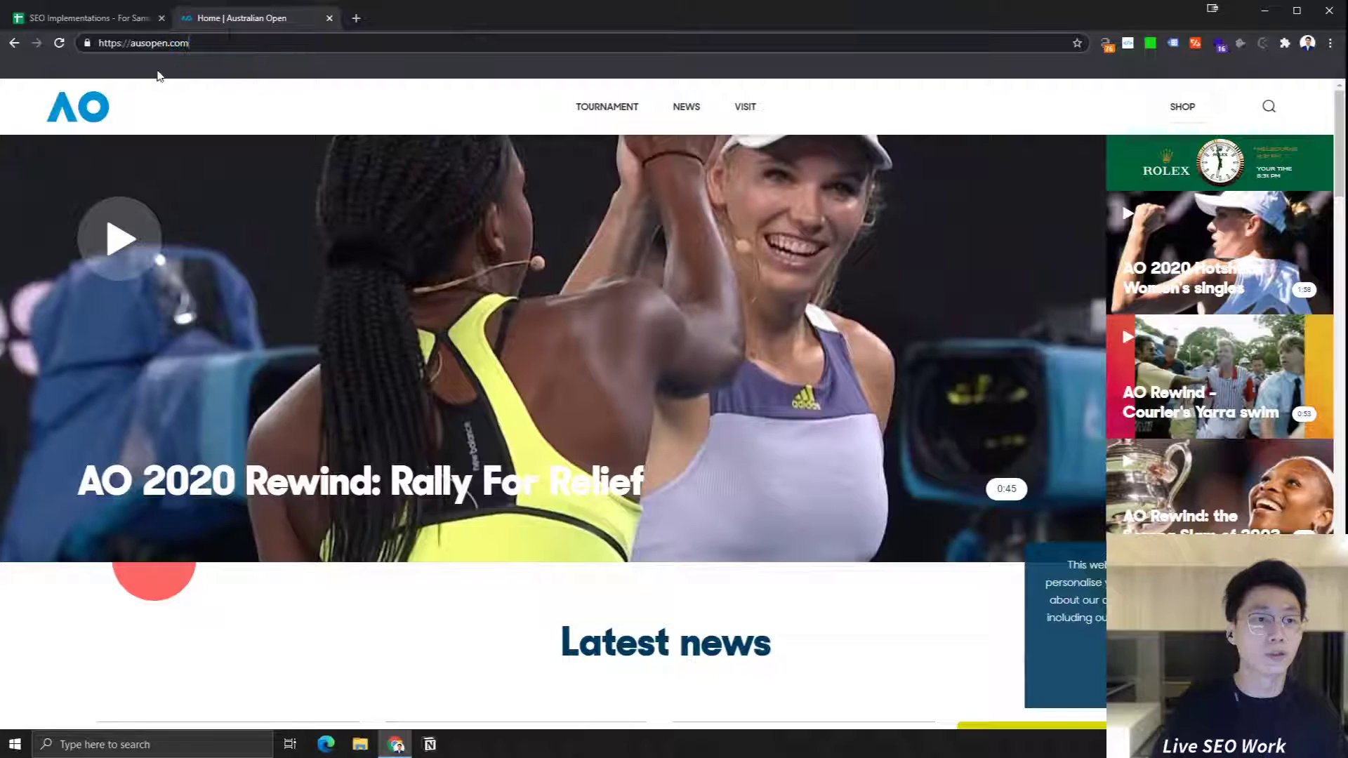
{"action": "left_click", "coordinate": [88, 18]}
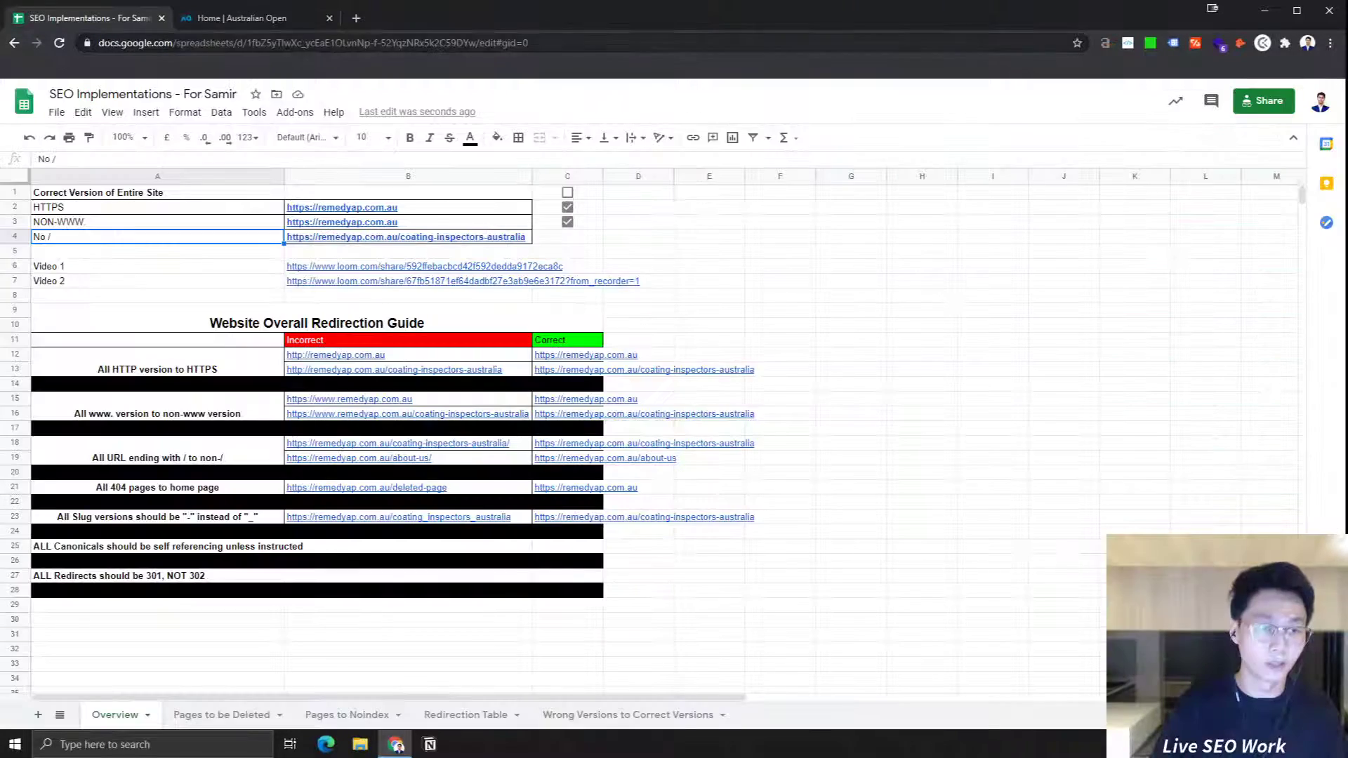
{"action": "left_click", "coordinate": [250, 18]}
{"action": "left_click", "coordinate": [14, 43]}
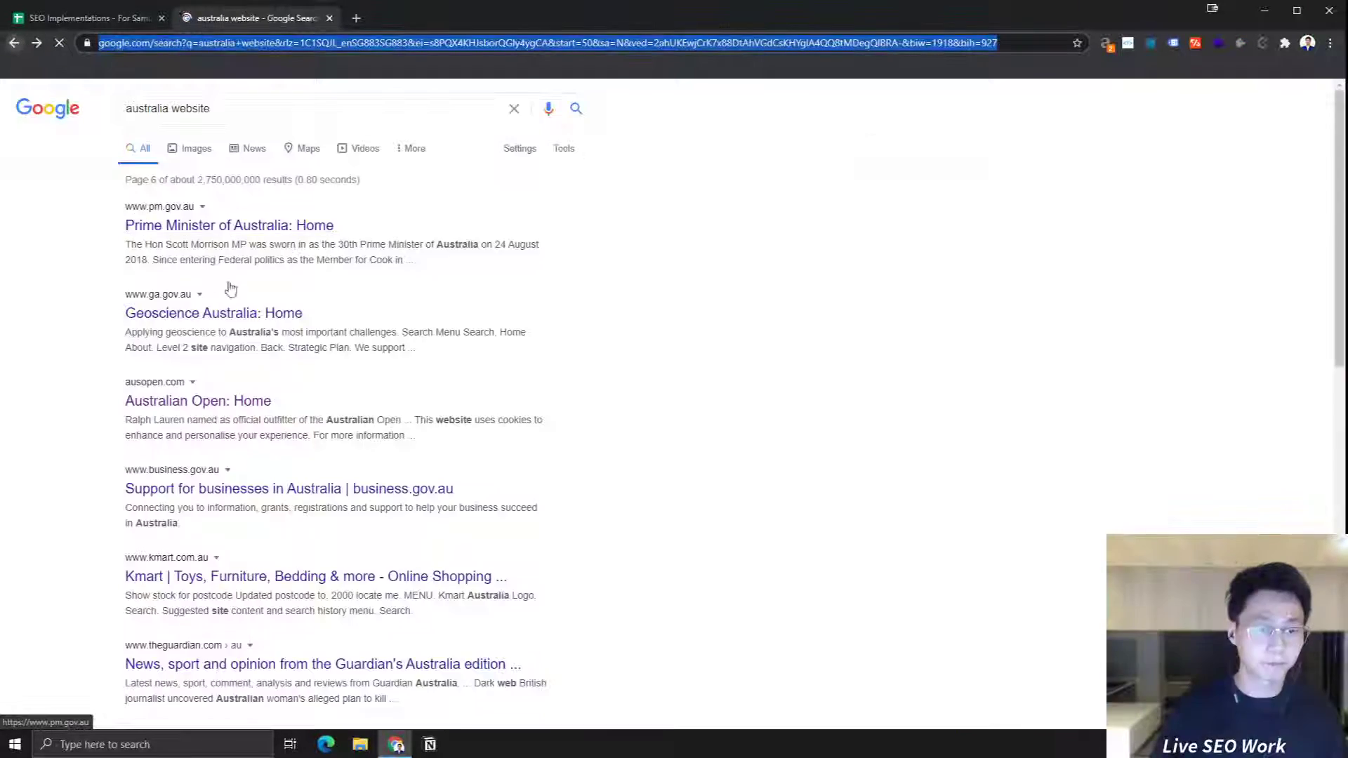
Step: Open the South Australia and Zuver search results in separate new tabs
{"action": "scroll", "coordinate": [386, 565], "scroll_direction": "down", "scroll_amount": 10}
{"action": "scroll", "coordinate": [215, 328], "scroll_direction": "up", "scroll_amount": 2}
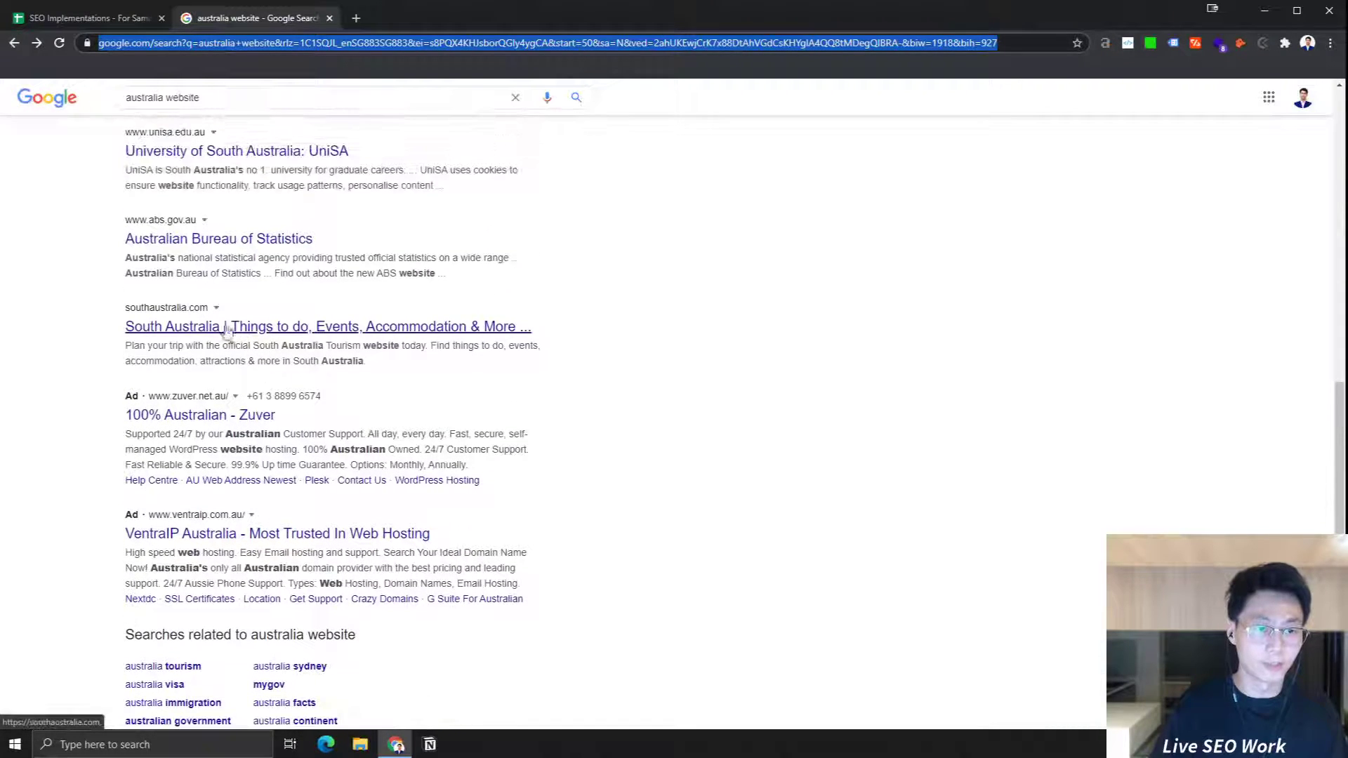
{"action": "middle_click", "coordinate": [215, 328]}
{"action": "middle_click", "coordinate": [204, 415]}
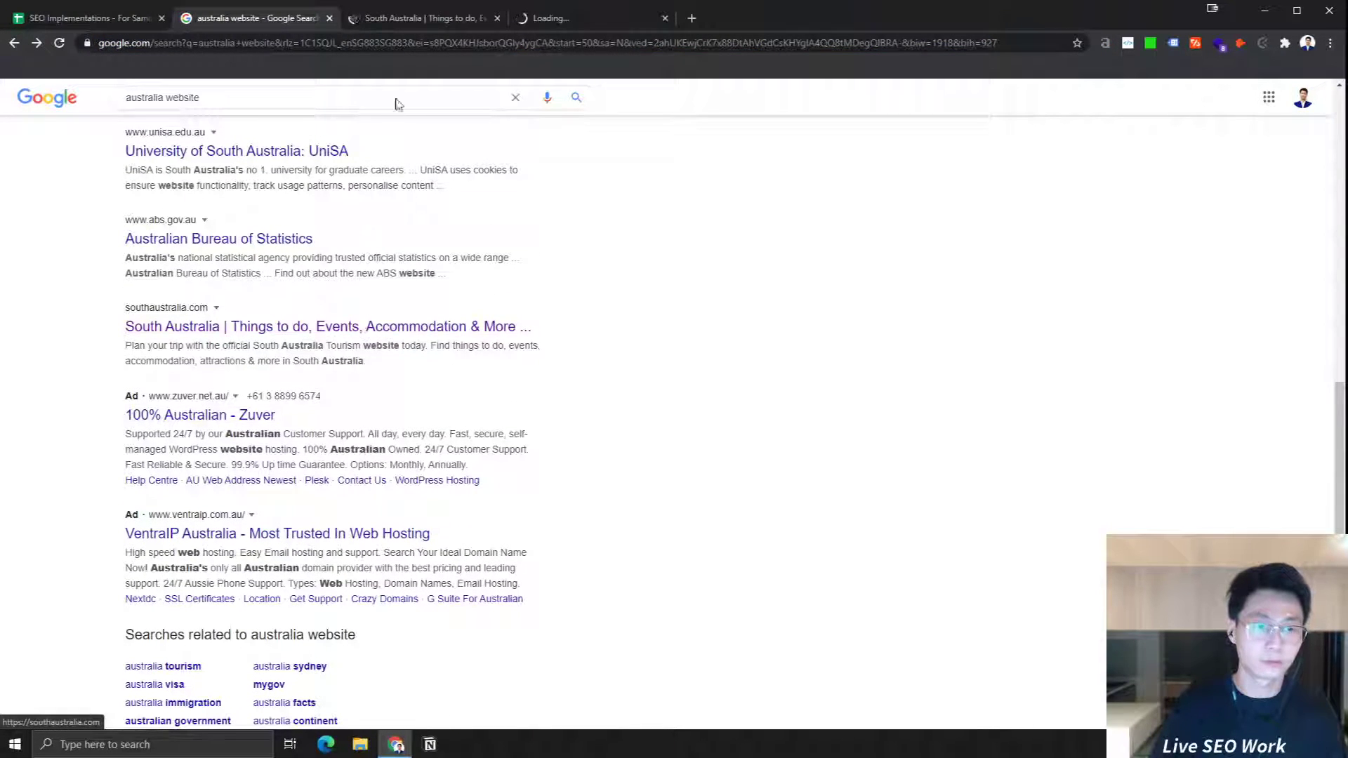
{"action": "left_click", "coordinate": [389, 18]}
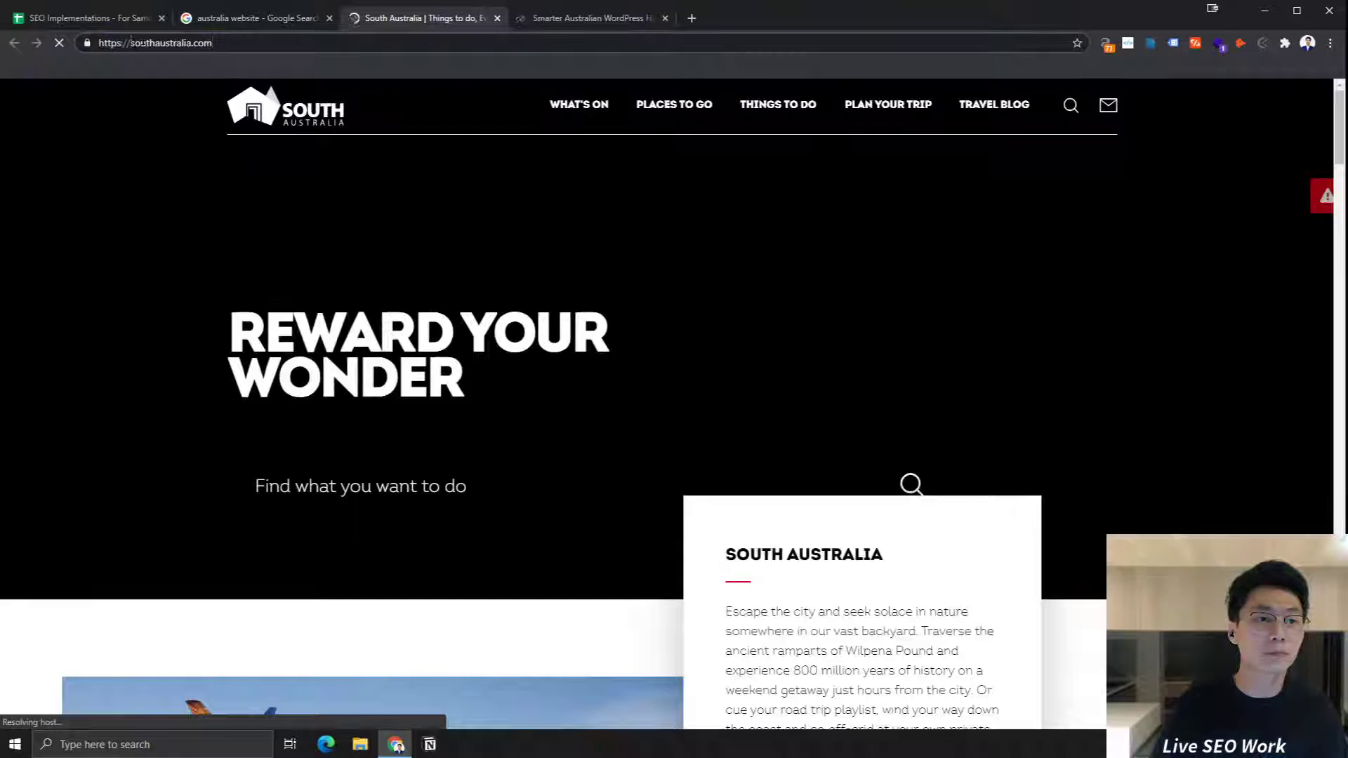
{"action": "left_click", "coordinate": [154, 43]}
{"action": "type", "text": "www."}
{"action": "key", "text": "Return"}
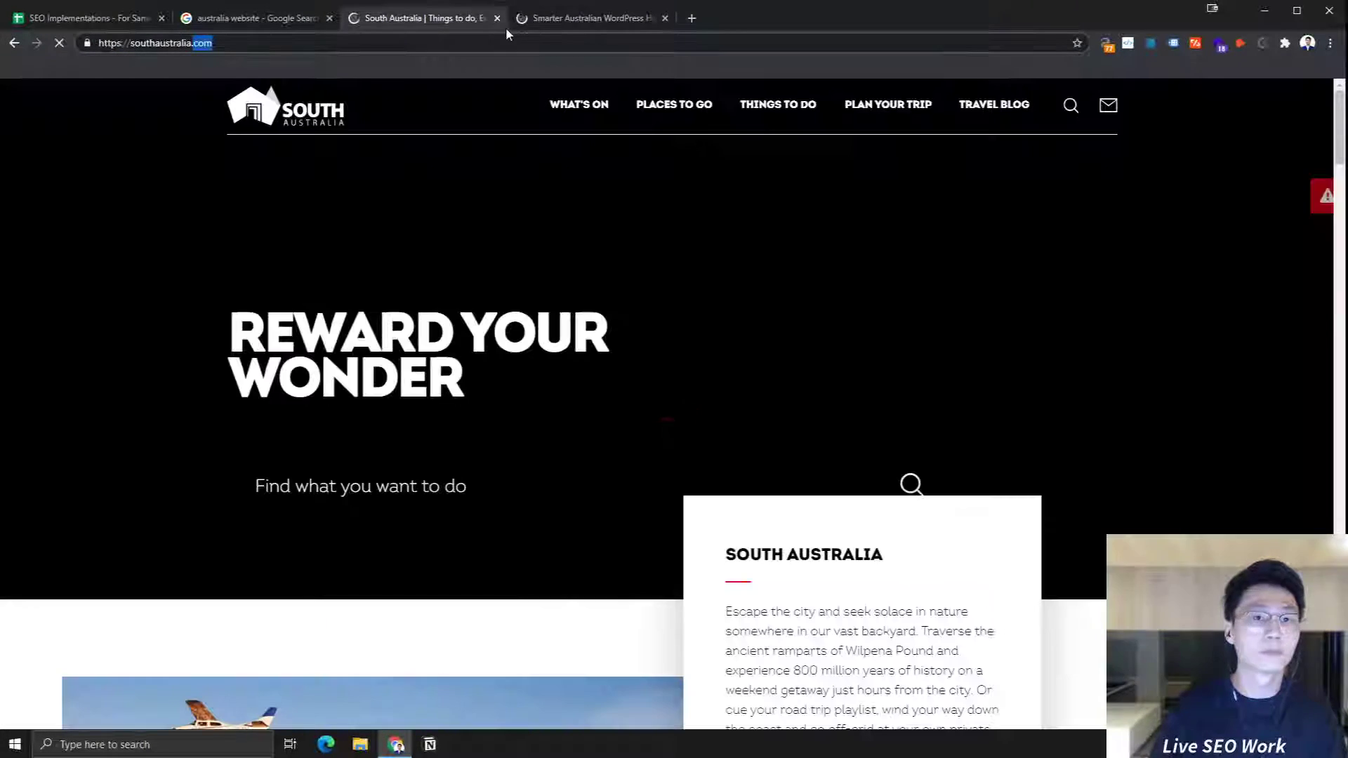
Step: Strip the tracking parameters from the Zuver address, reload zuver.net.au to test its redirect, and examine the full URL
{"action": "left_click", "coordinate": [533, 18]}
{"action": "left_click", "coordinate": [351, 43]}
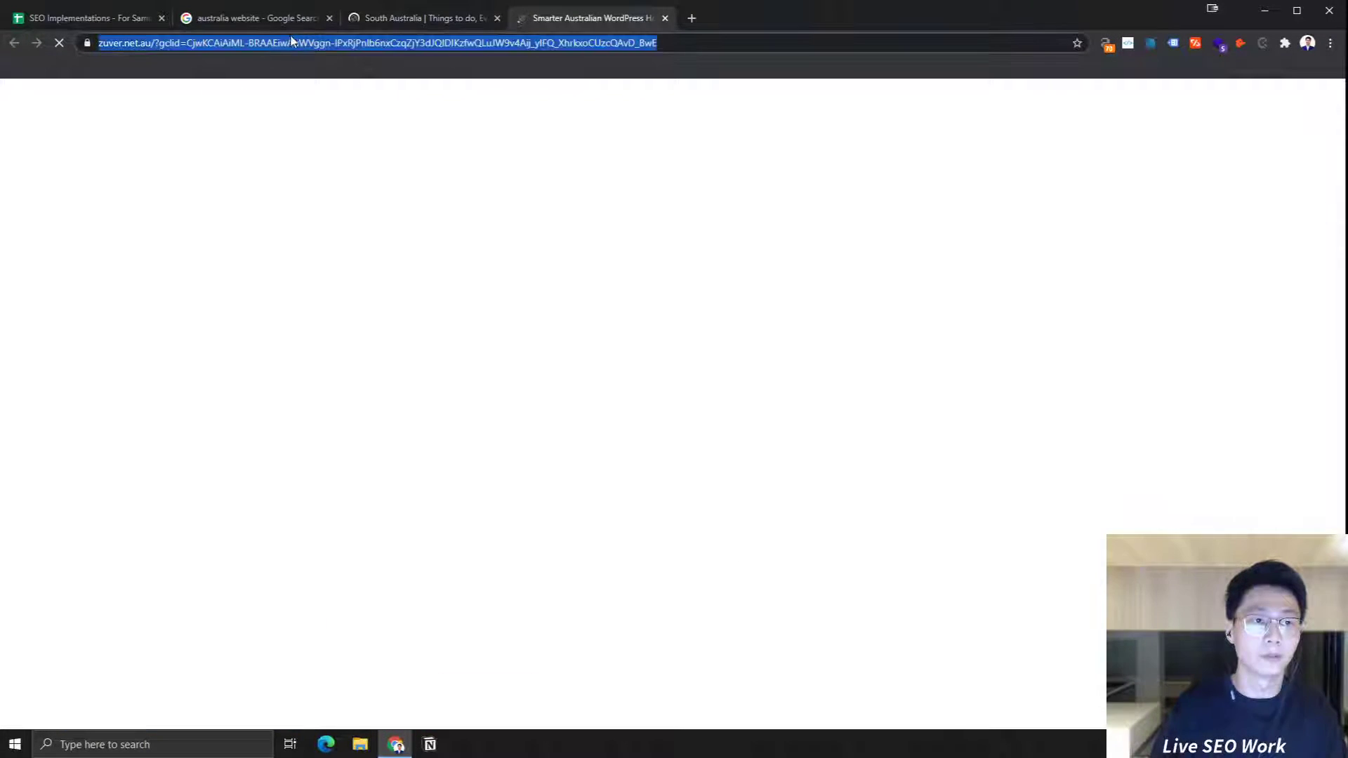
{"action": "left_click", "coordinate": [360, 137]}
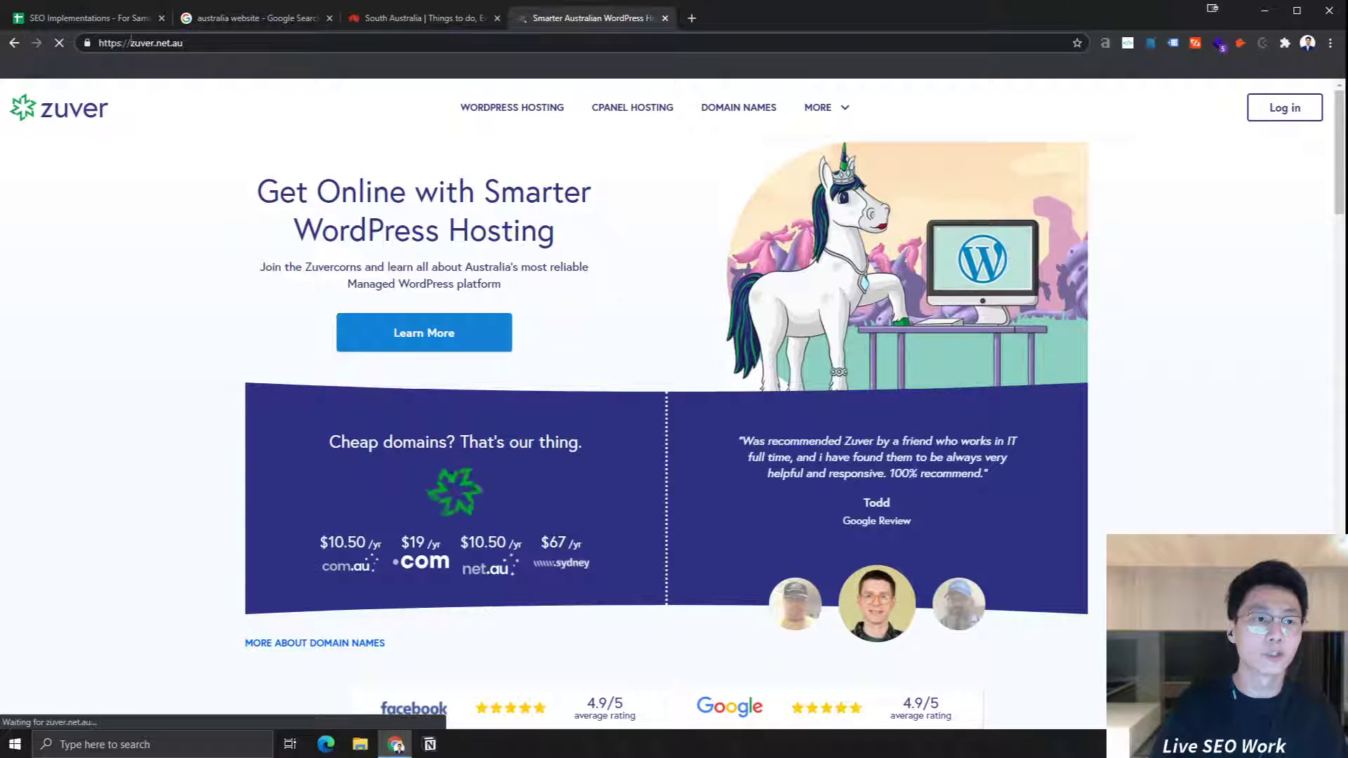
{"action": "left_click", "coordinate": [148, 38]}
{"action": "key", "text": "Return"}
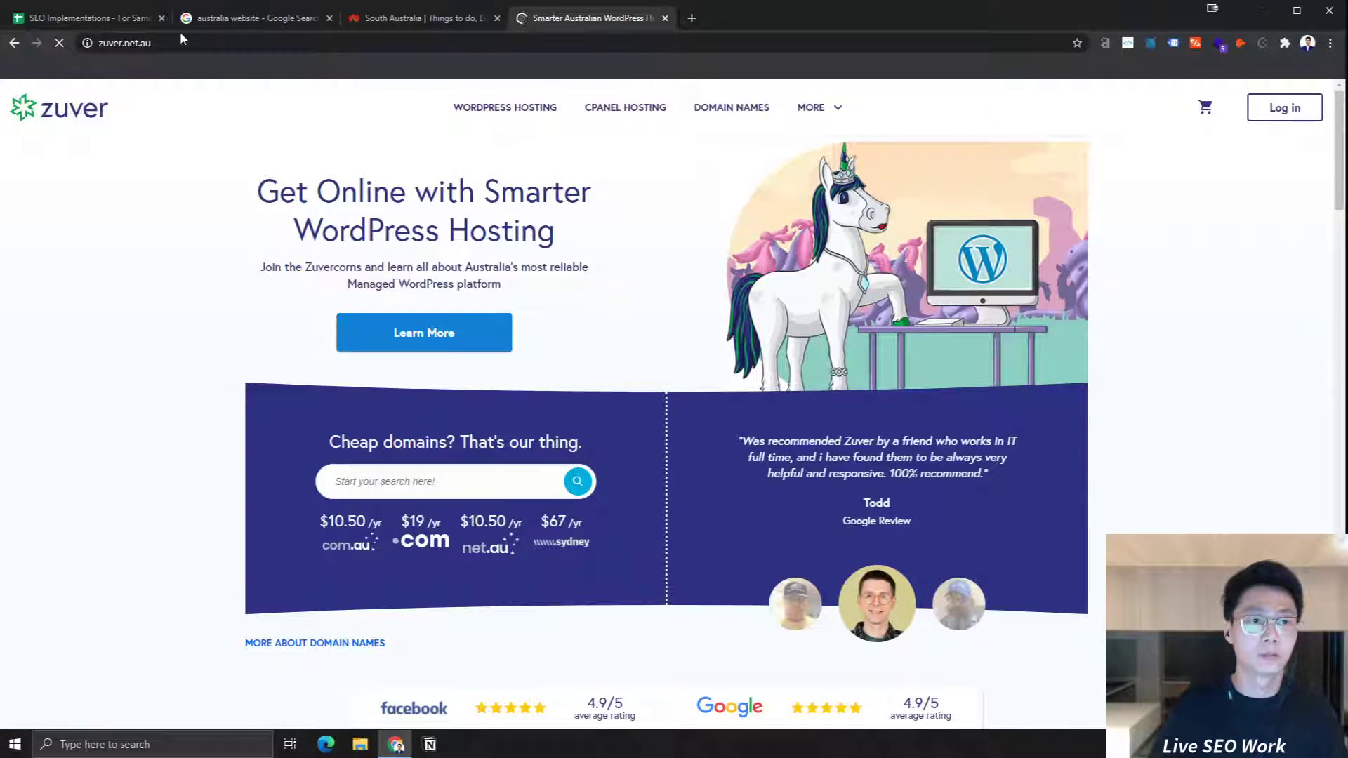
{"action": "left_click", "coordinate": [231, 41]}
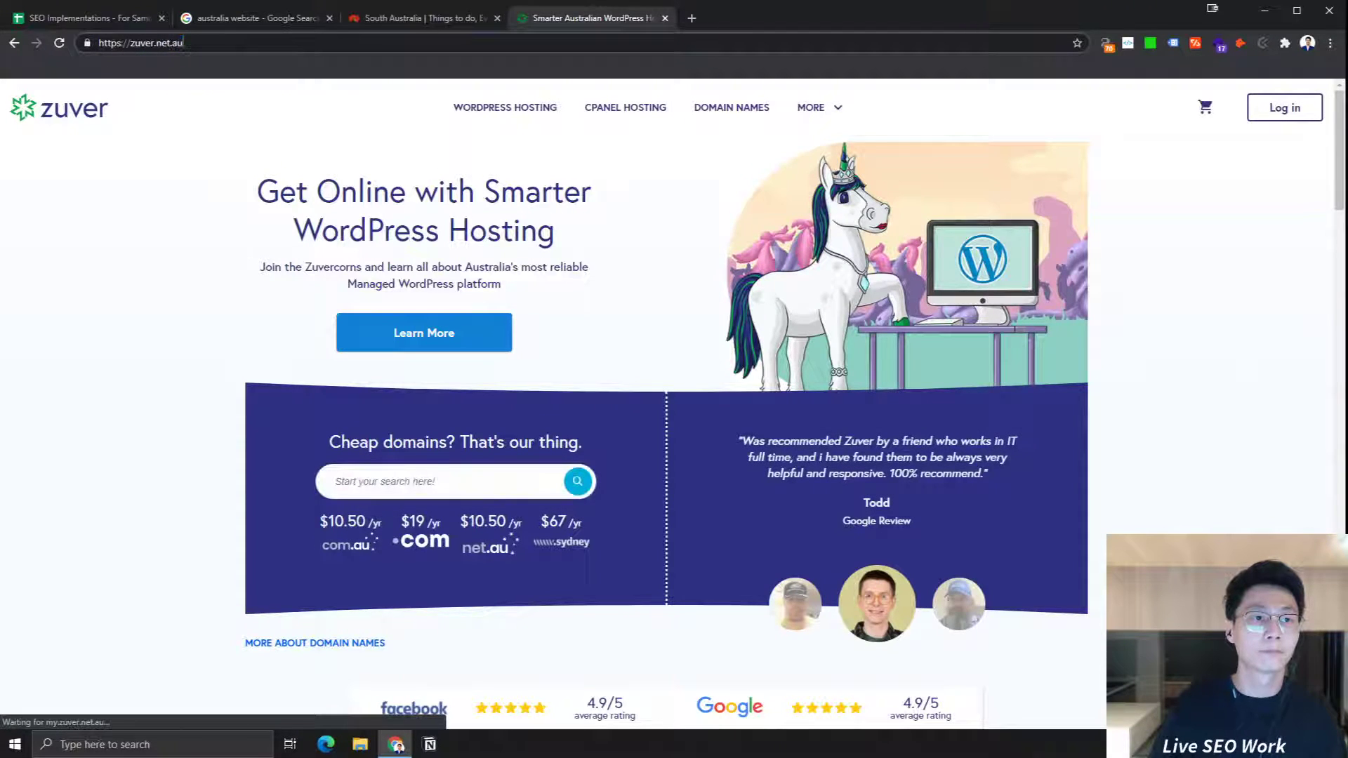
Step: Search for "google" in place of the Zuver page, then search for "dentist"
{"action": "key", "text": "ctrl+a"}
{"action": "type", "text": "google"}
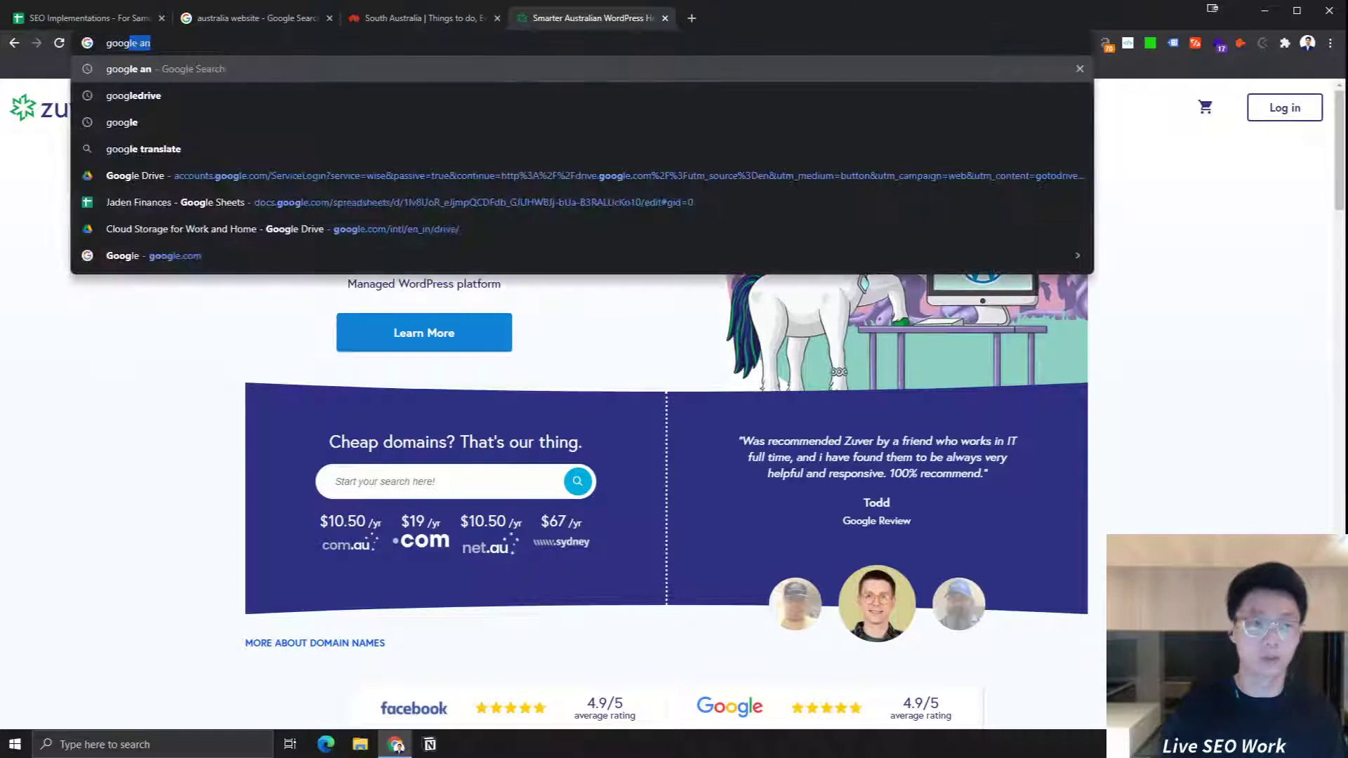
{"action": "key", "text": "Return"}
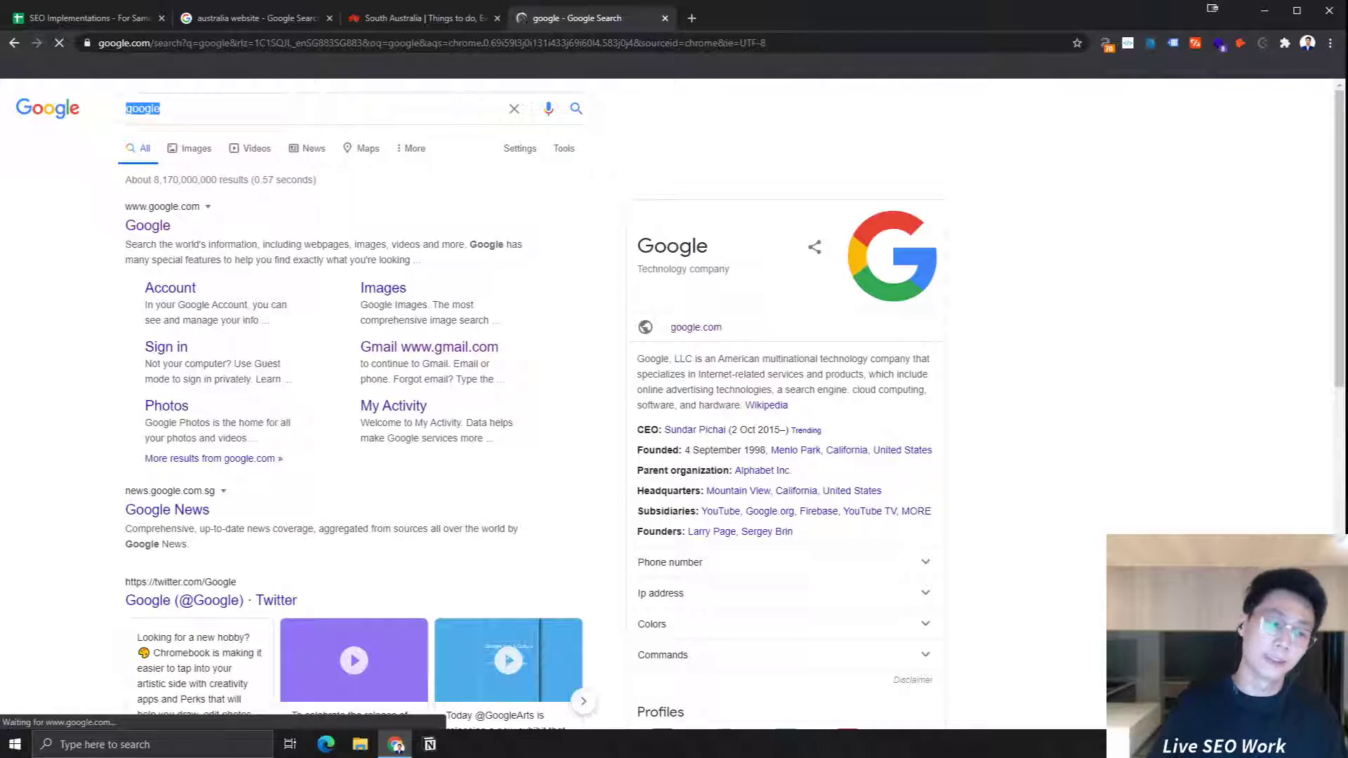
{"action": "type", "text": "oce"}
{"action": "key", "text": "Return"}
{"action": "type", "text": "dentist"}
{"action": "key", "text": "Return"}
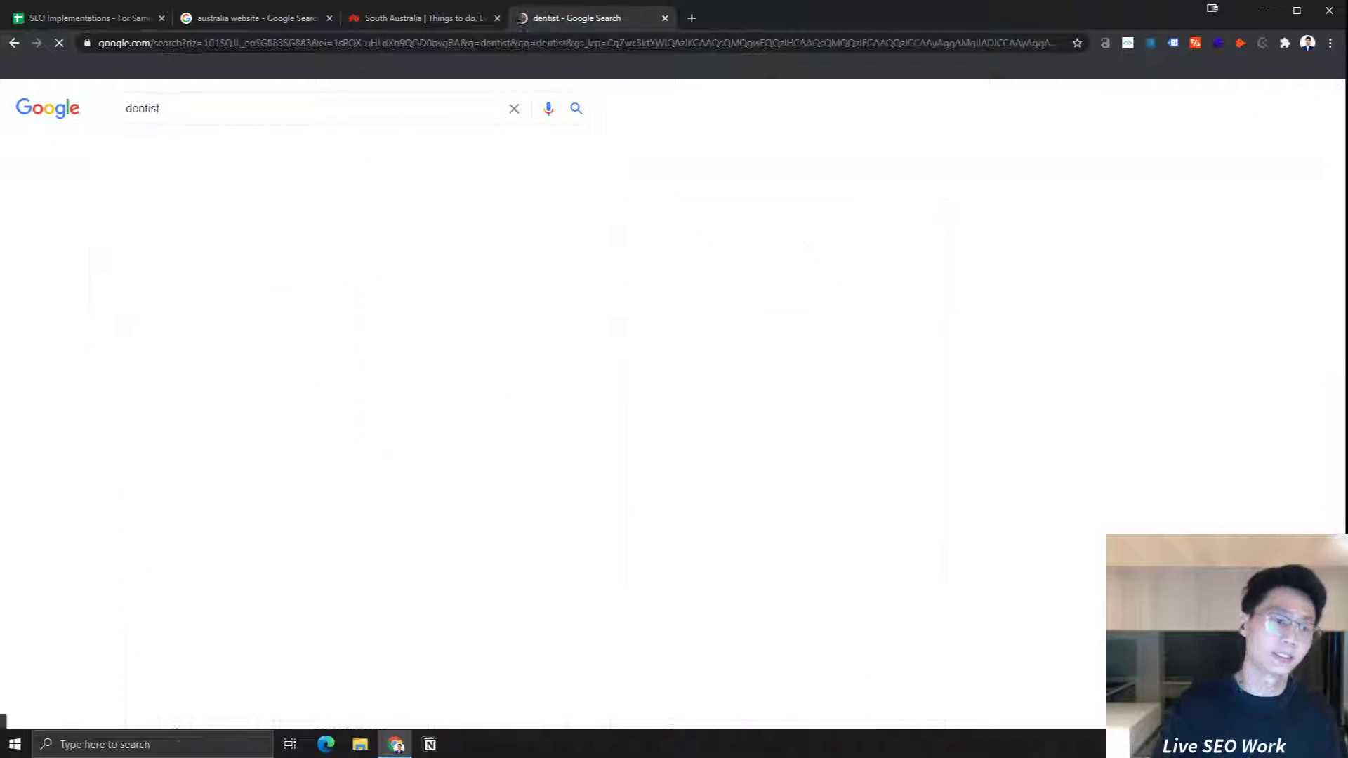
Step: Open the Coden Specialists dentists page from page 8 of the results and examine its address for HTTPS
{"action": "scroll", "coordinate": [241, 332], "scroll_direction": "down", "scroll_amount": 15}
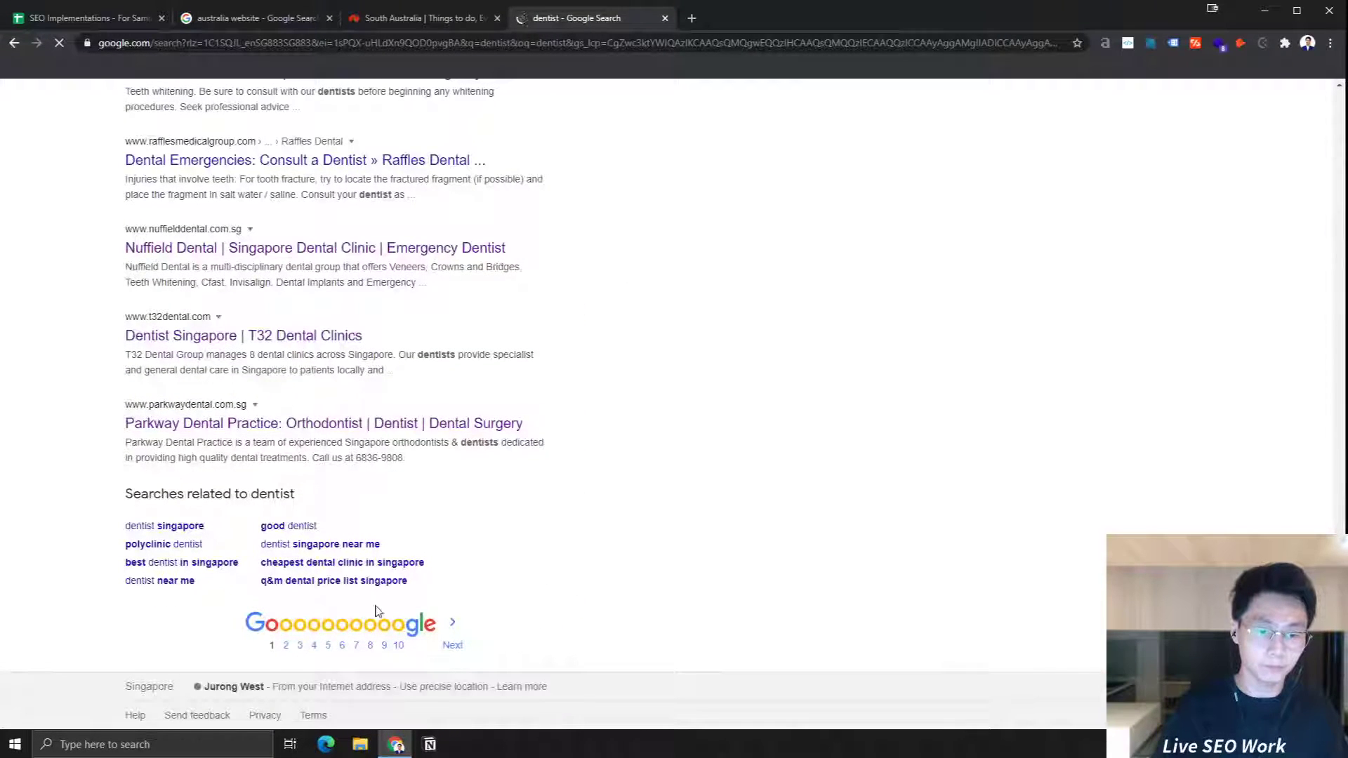
{"action": "left_click", "coordinate": [367, 645]}
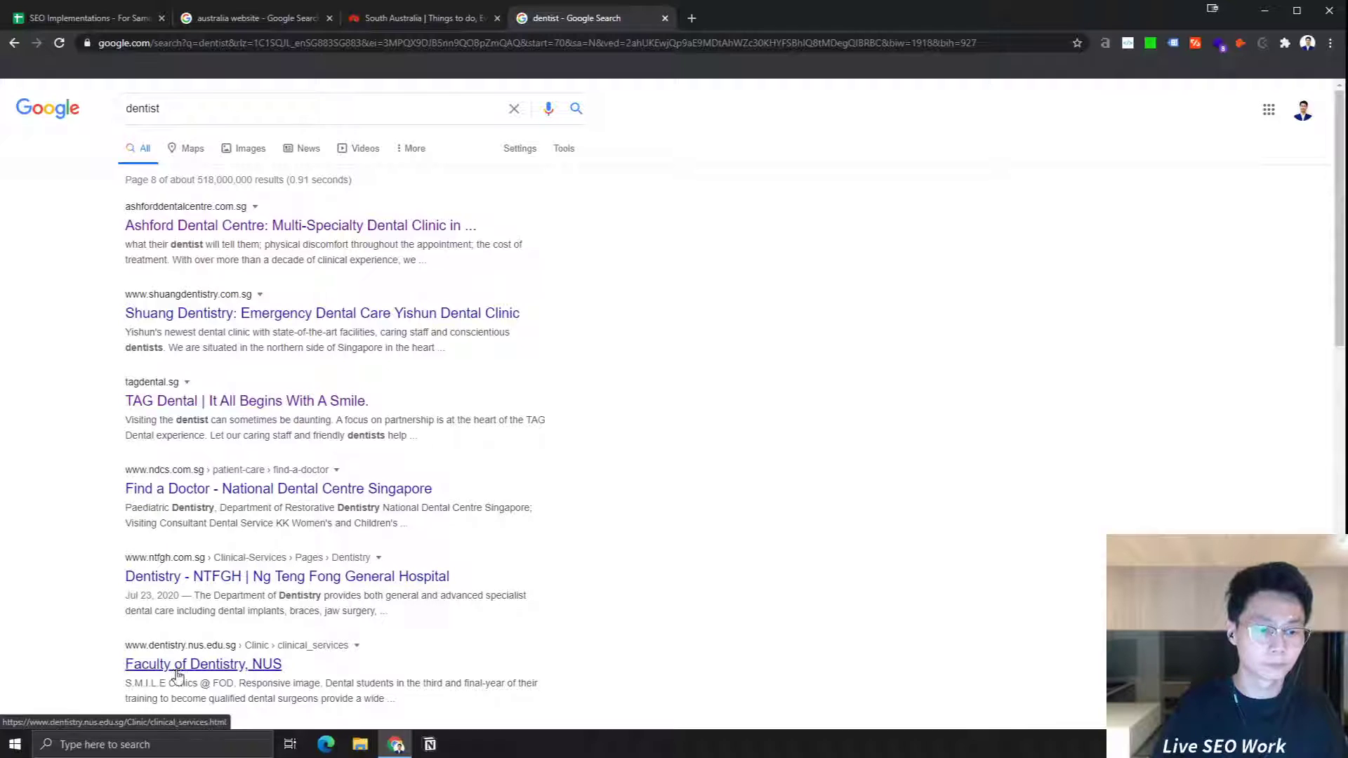
{"action": "scroll", "coordinate": [391, 523], "scroll_direction": "down", "scroll_amount": 2}
{"action": "scroll", "coordinate": [295, 555], "scroll_direction": "down", "scroll_amount": 2}
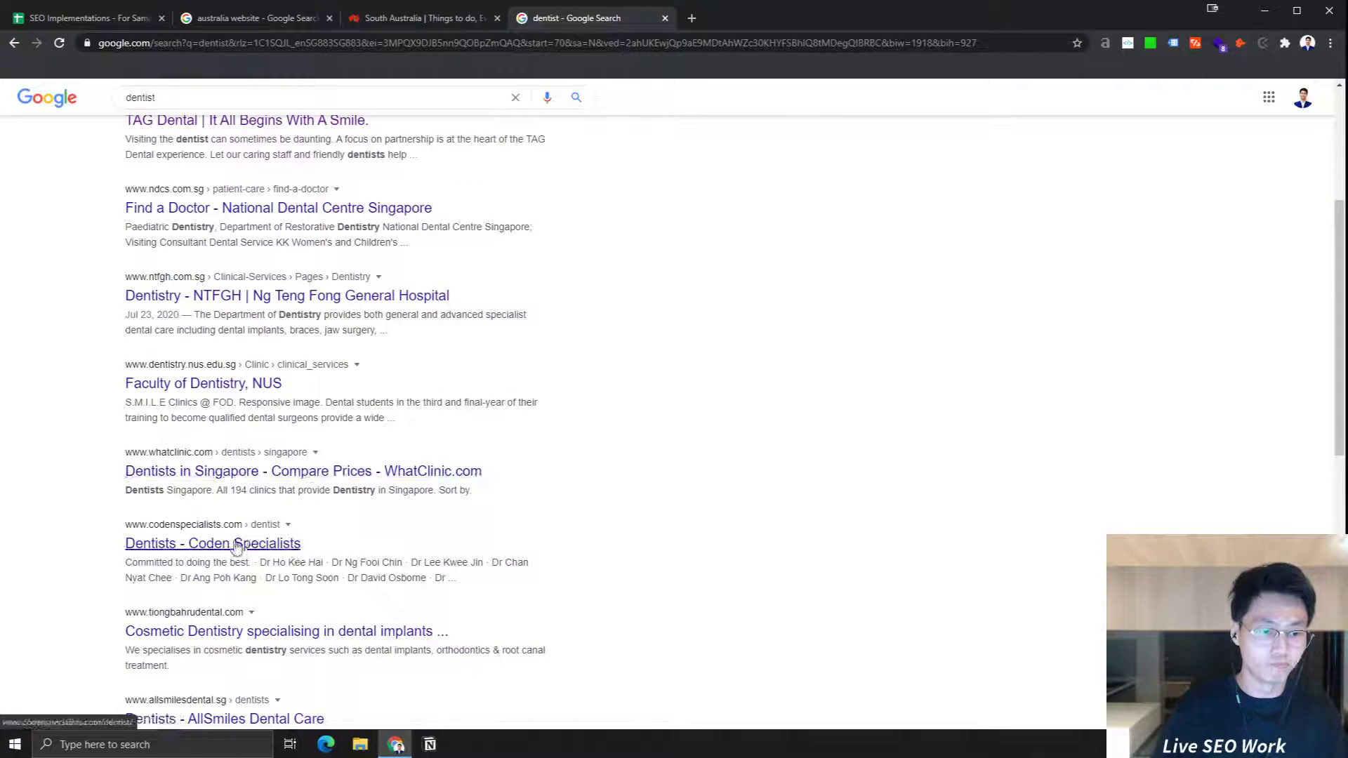
{"action": "left_click", "coordinate": [242, 545]}
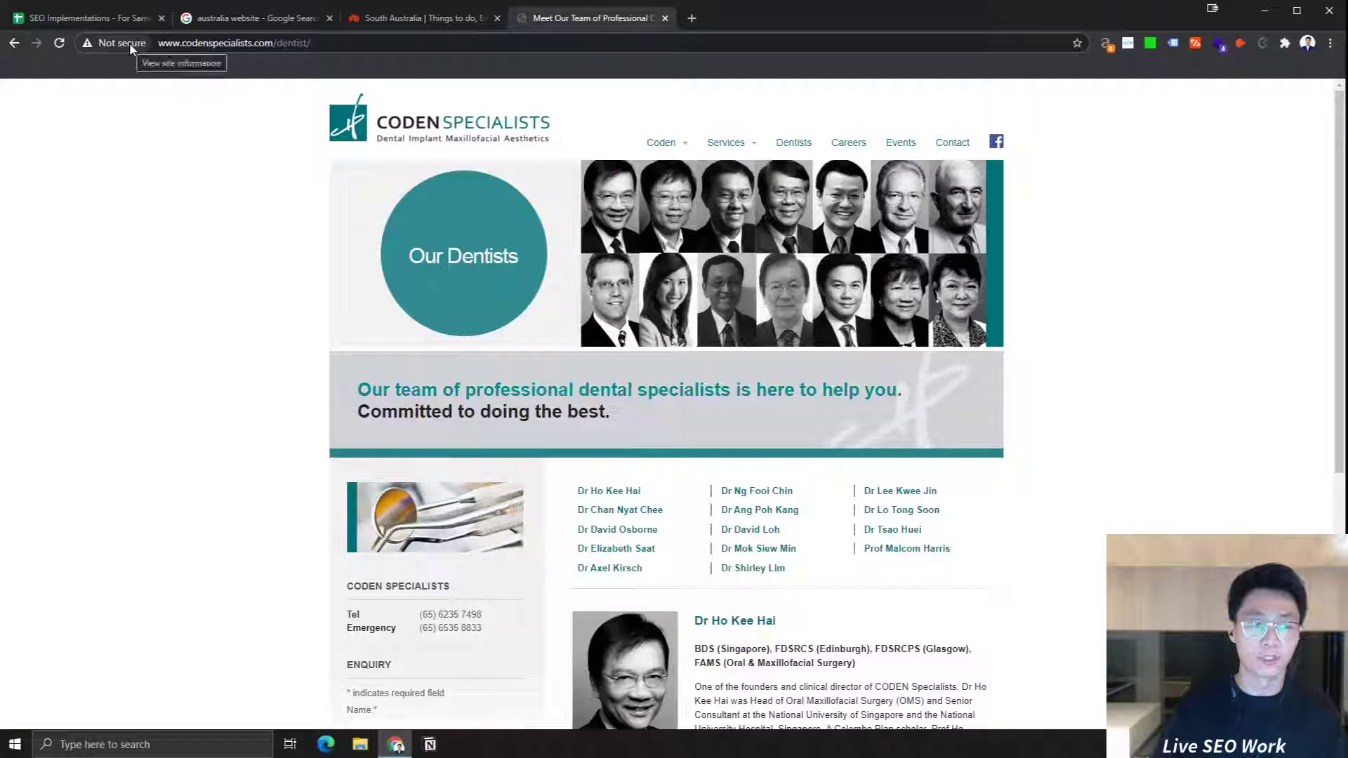
{"action": "left_click", "coordinate": [211, 19]}
{"action": "left_click", "coordinate": [649, 20]}
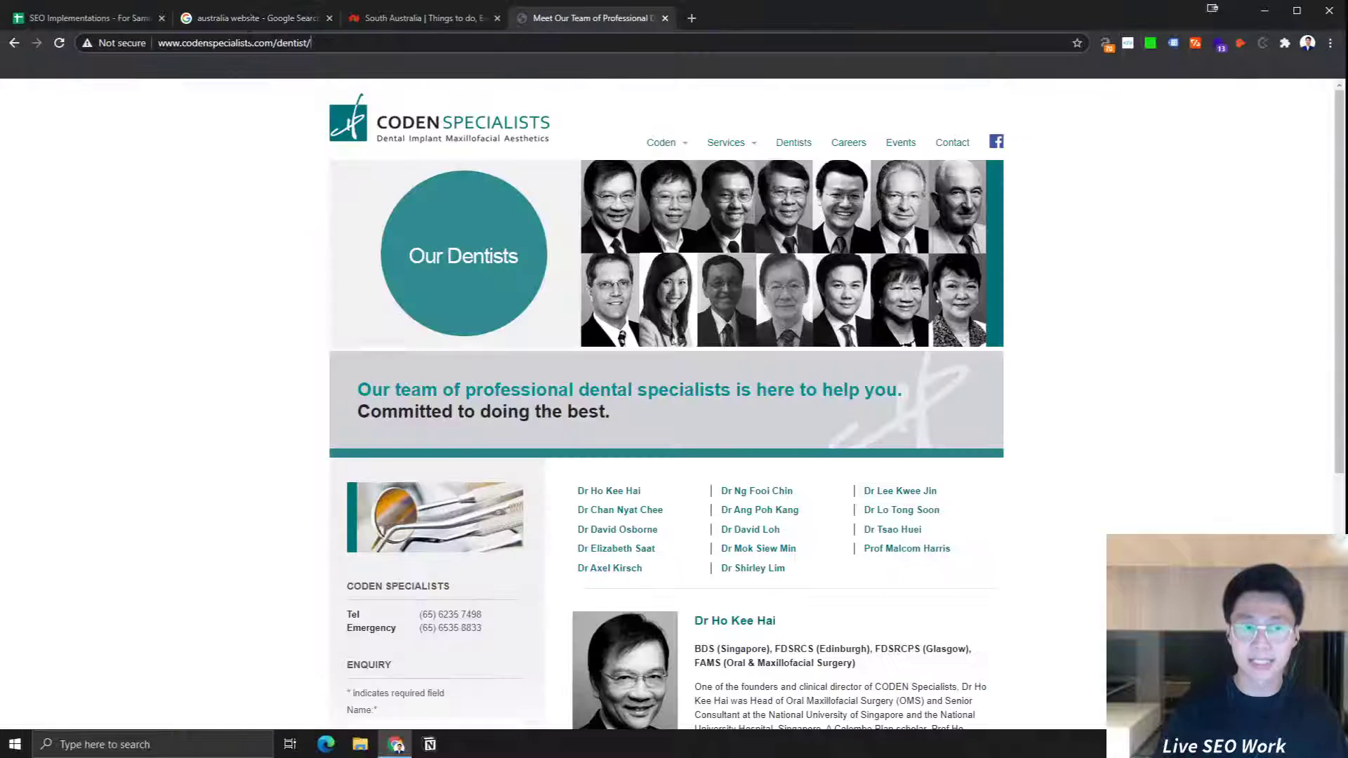
{"action": "left_click", "coordinate": [179, 45]}
{"action": "left_click", "coordinate": [181, 45]}
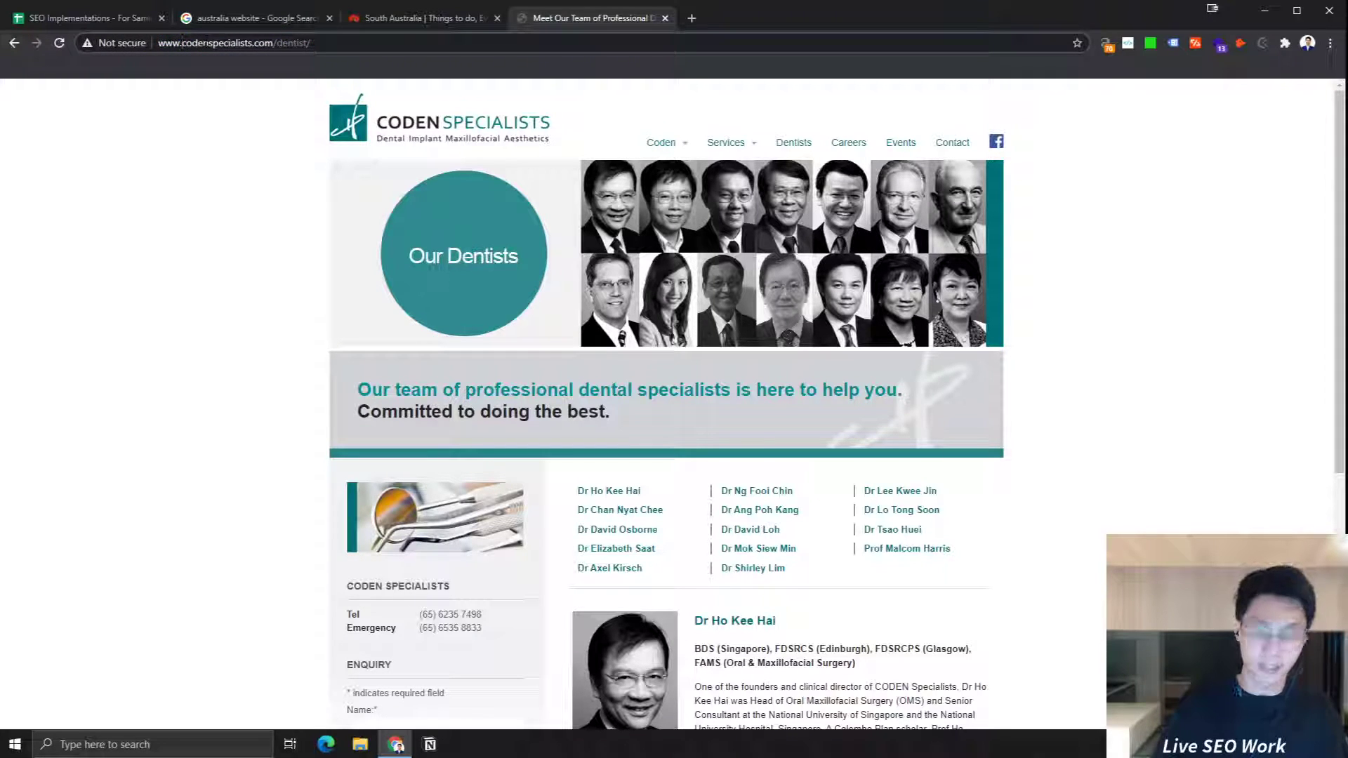
{"action": "key", "text": "BackSpace"}
{"action": "key", "text": "BackSpace"}
{"action": "key", "text": "BackSpace"}
{"action": "key", "text": "BackSpace"}
{"action": "key", "text": "Return"}
{"action": "left_click", "coordinate": [203, 44]}
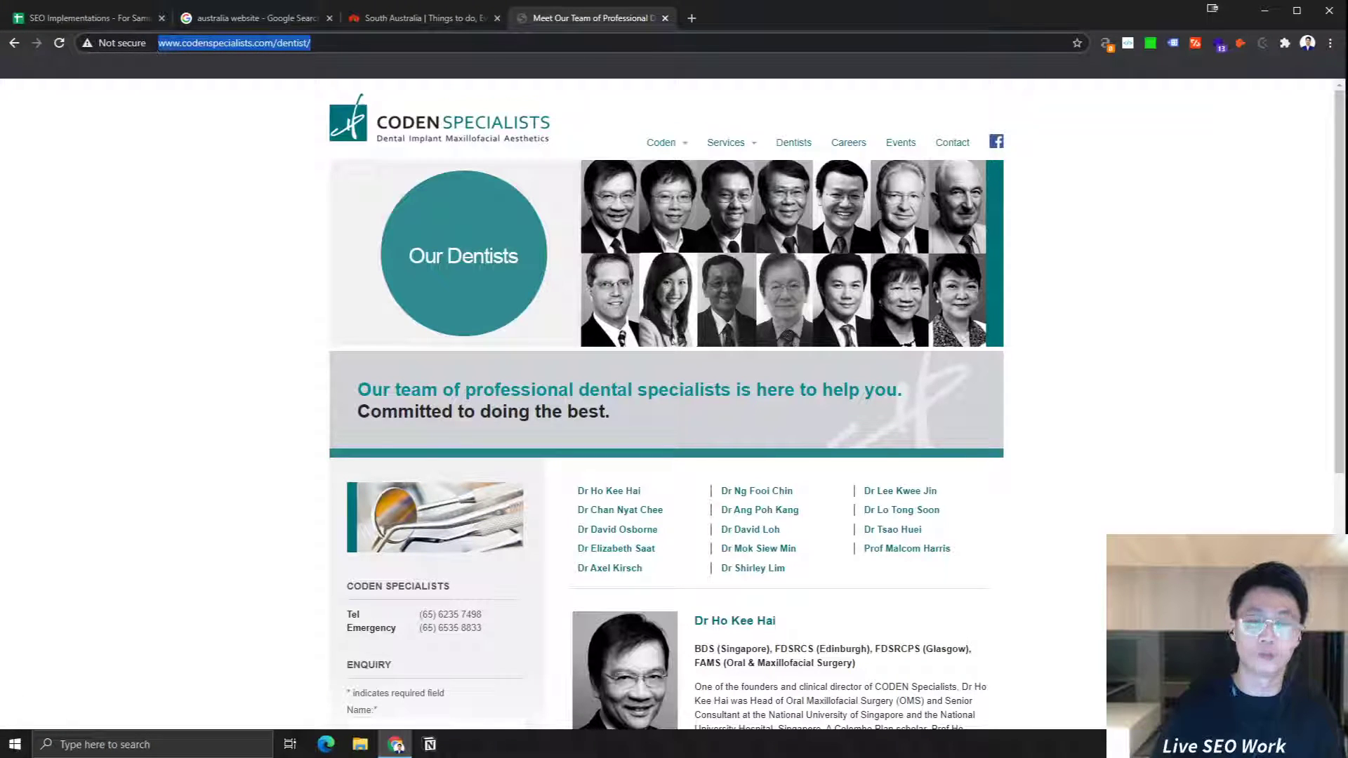
Step: Close the Coden Specialists, South Australia and "australia website" search pages, returning to the SEO Implementations sheet
{"action": "left_click", "coordinate": [665, 18]}
{"action": "left_click", "coordinate": [497, 19]}
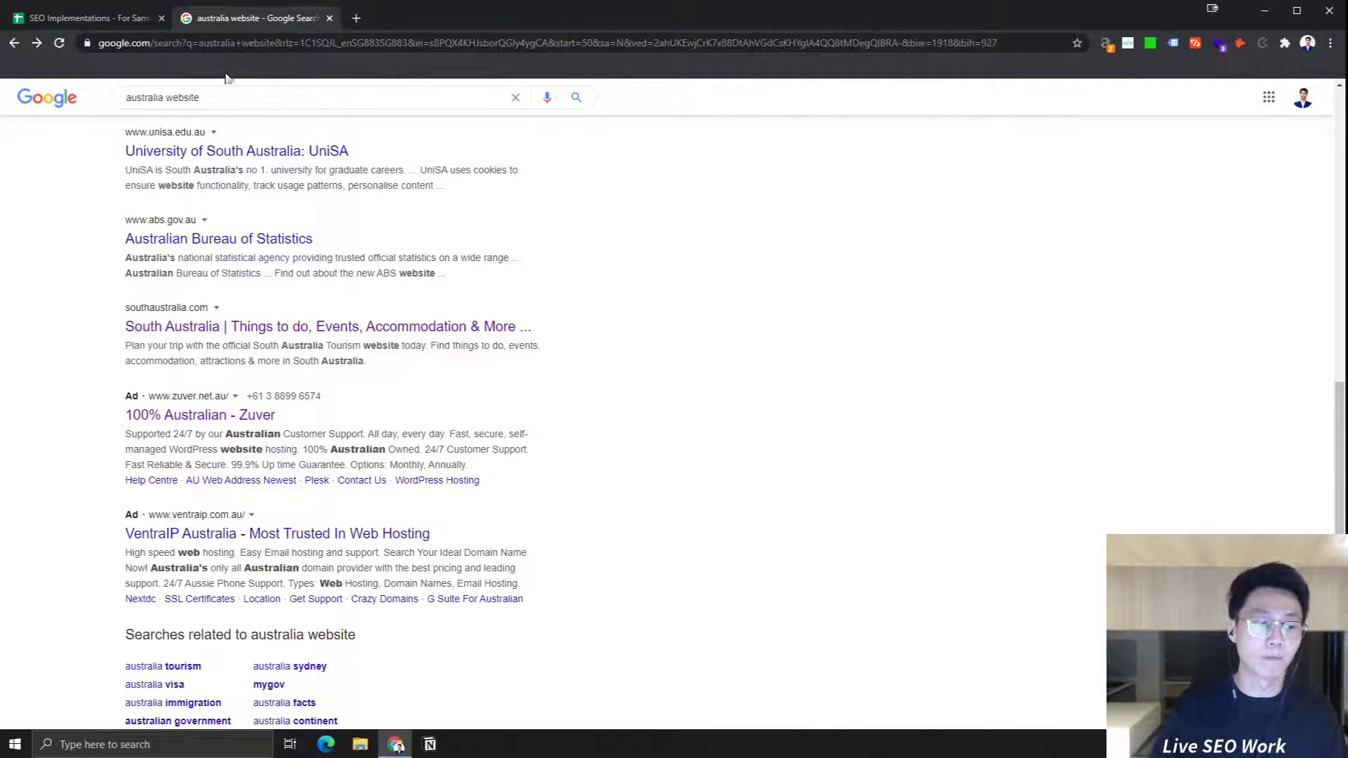
{"action": "left_click", "coordinate": [332, 17]}
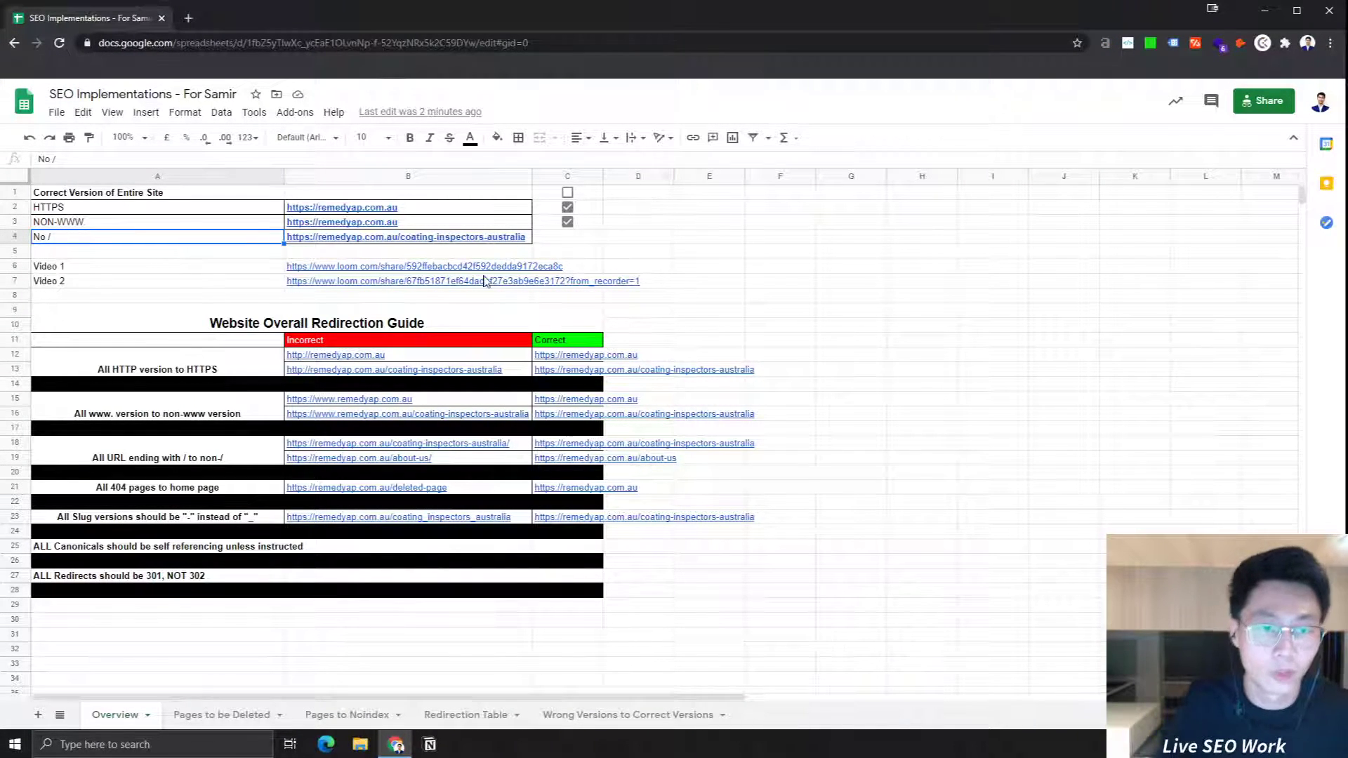
Step: Open the coating-inspectors-australia link from the No / row of the sheet
{"action": "left_click", "coordinate": [106, 225]}
{"action": "left_click", "coordinate": [107, 238]}
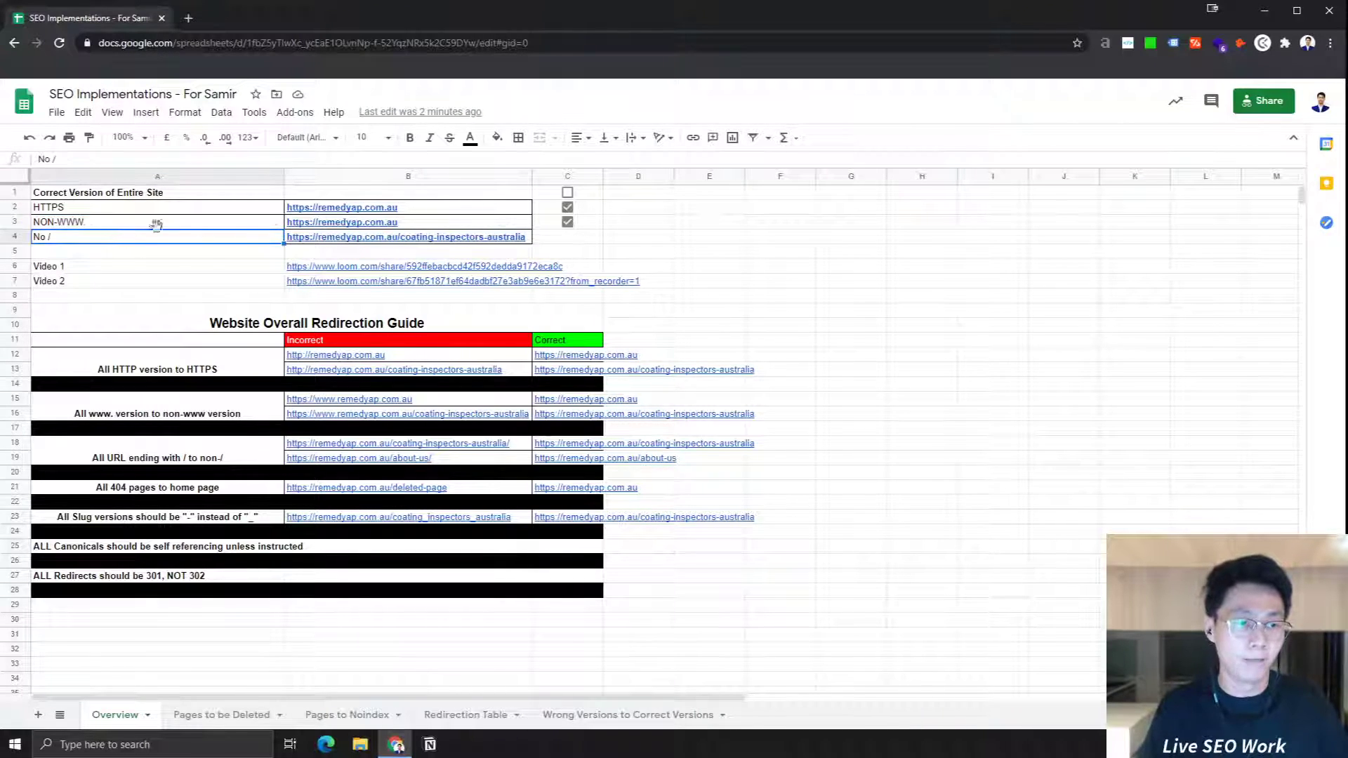
{"action": "left_click", "coordinate": [327, 237]}
{"action": "left_click", "coordinate": [351, 262]}
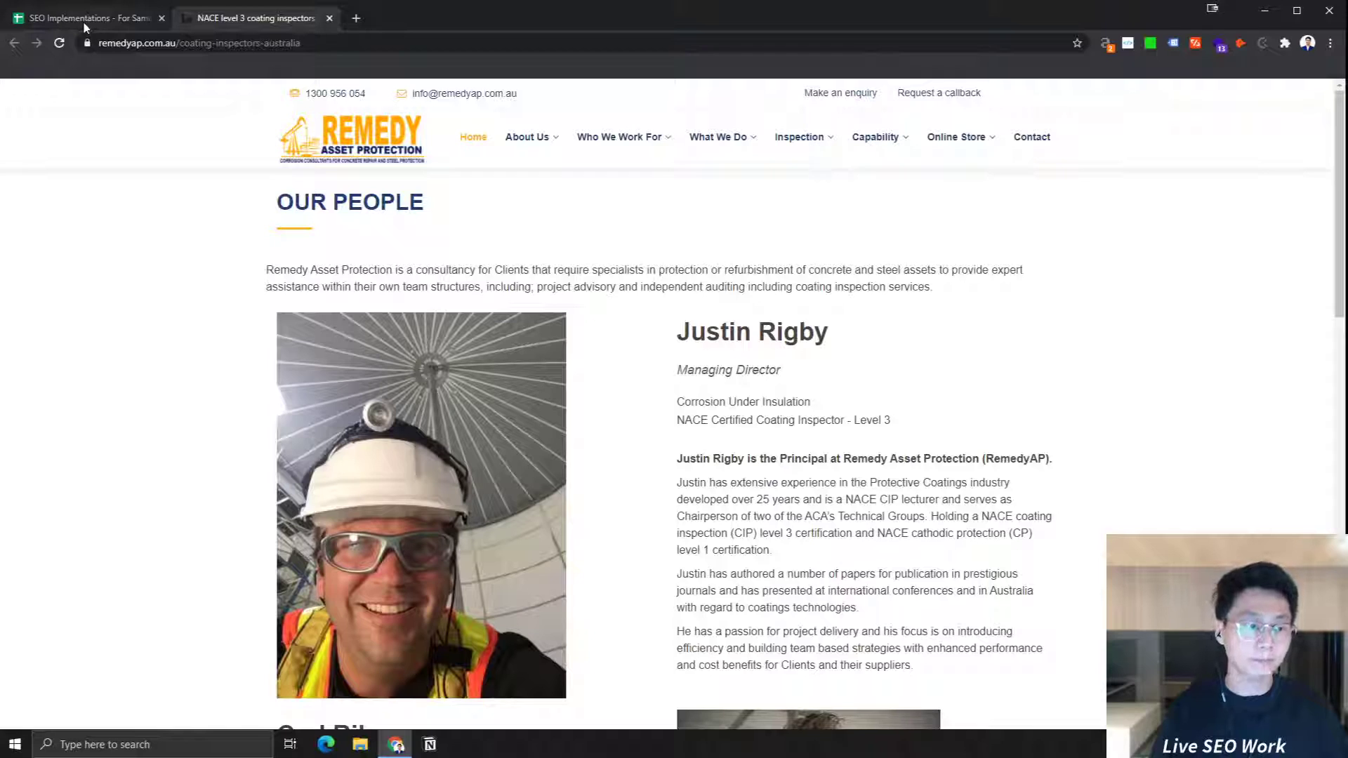
{"action": "left_click", "coordinate": [64, 11]}
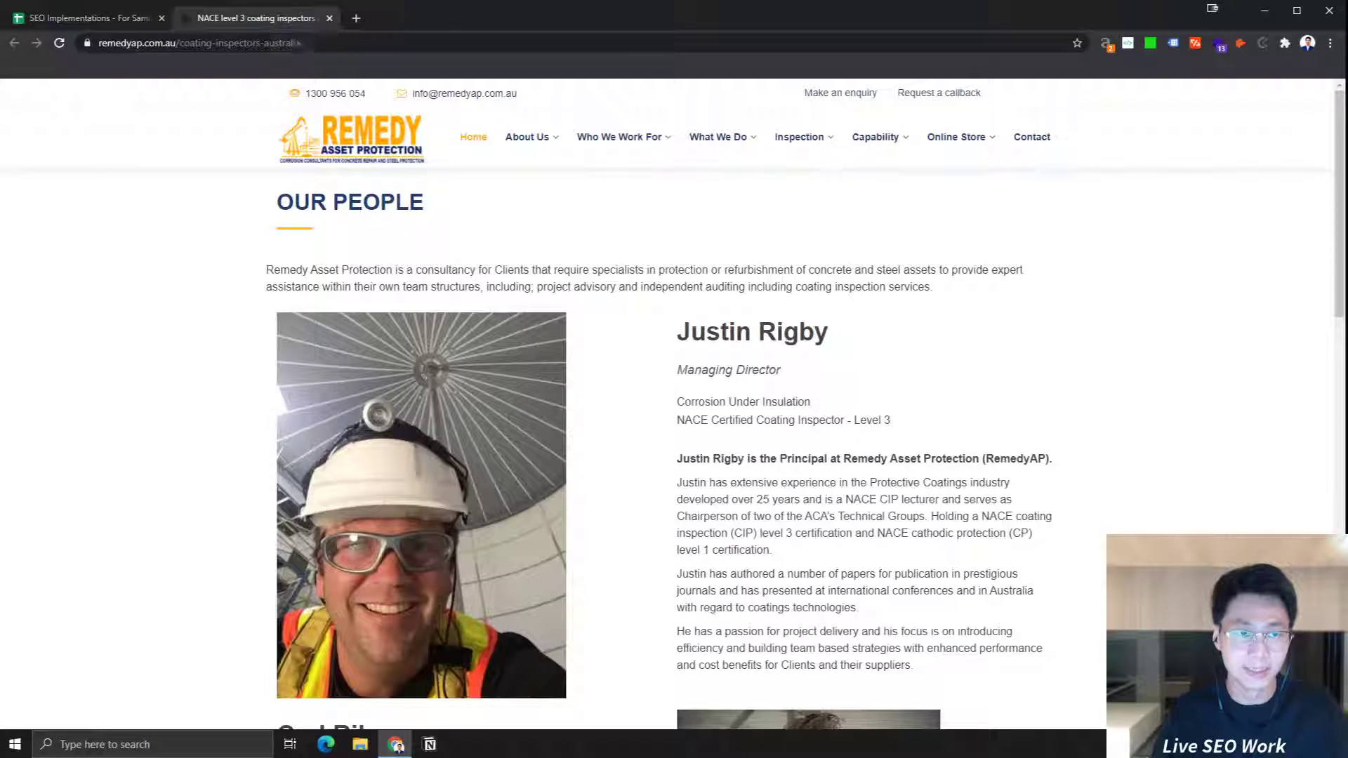
{"action": "left_click", "coordinate": [256, 17]}
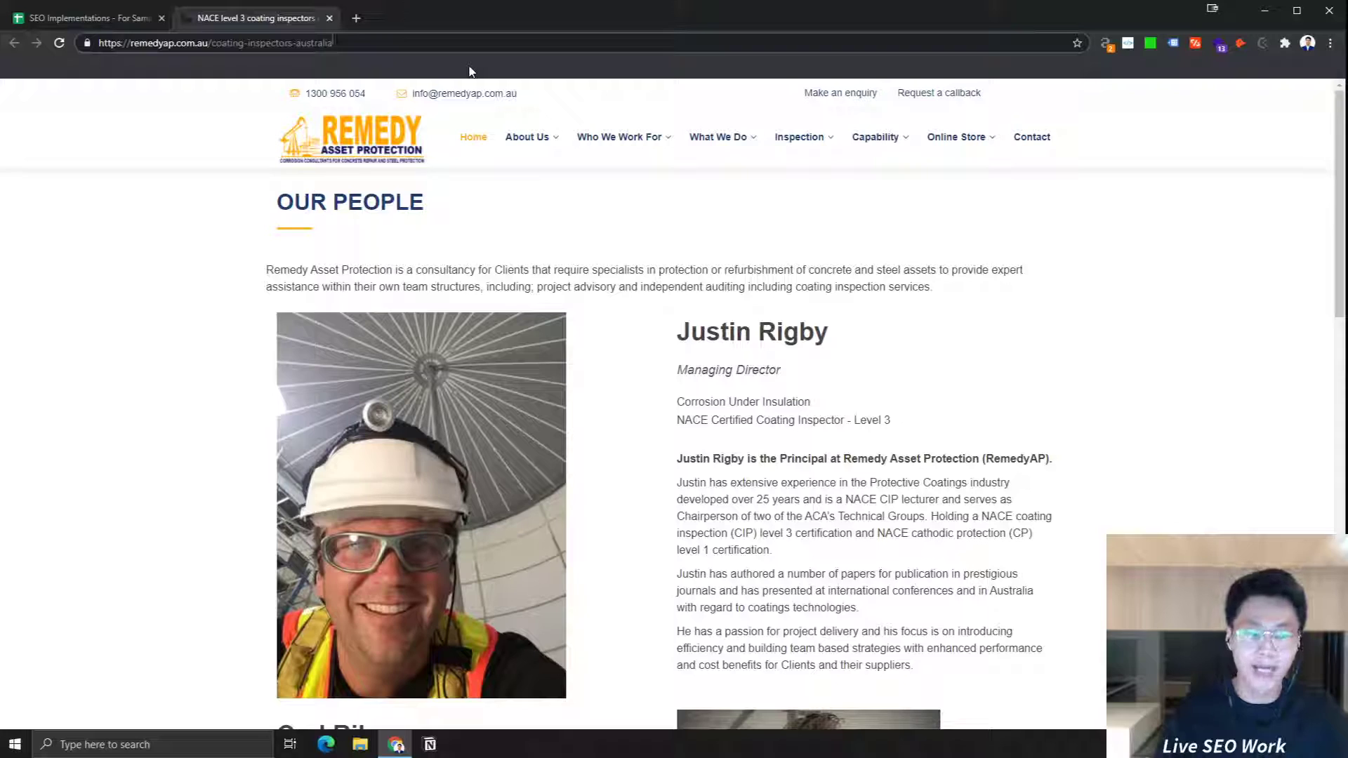
Step: Compare the coating-inspectors-australia address with and without a trailing slash, without loading either version
{"action": "type", "text": "/"}
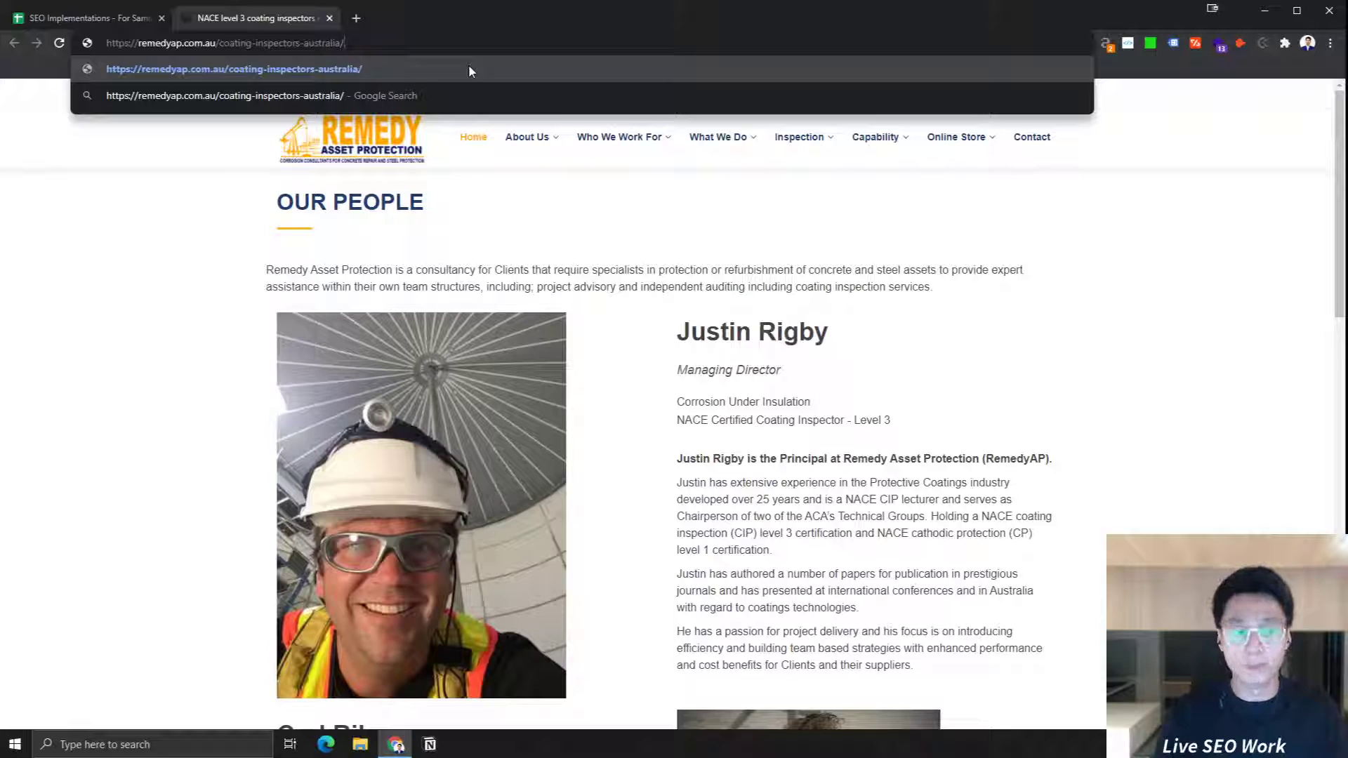
{"action": "key", "text": "BackSpace"}
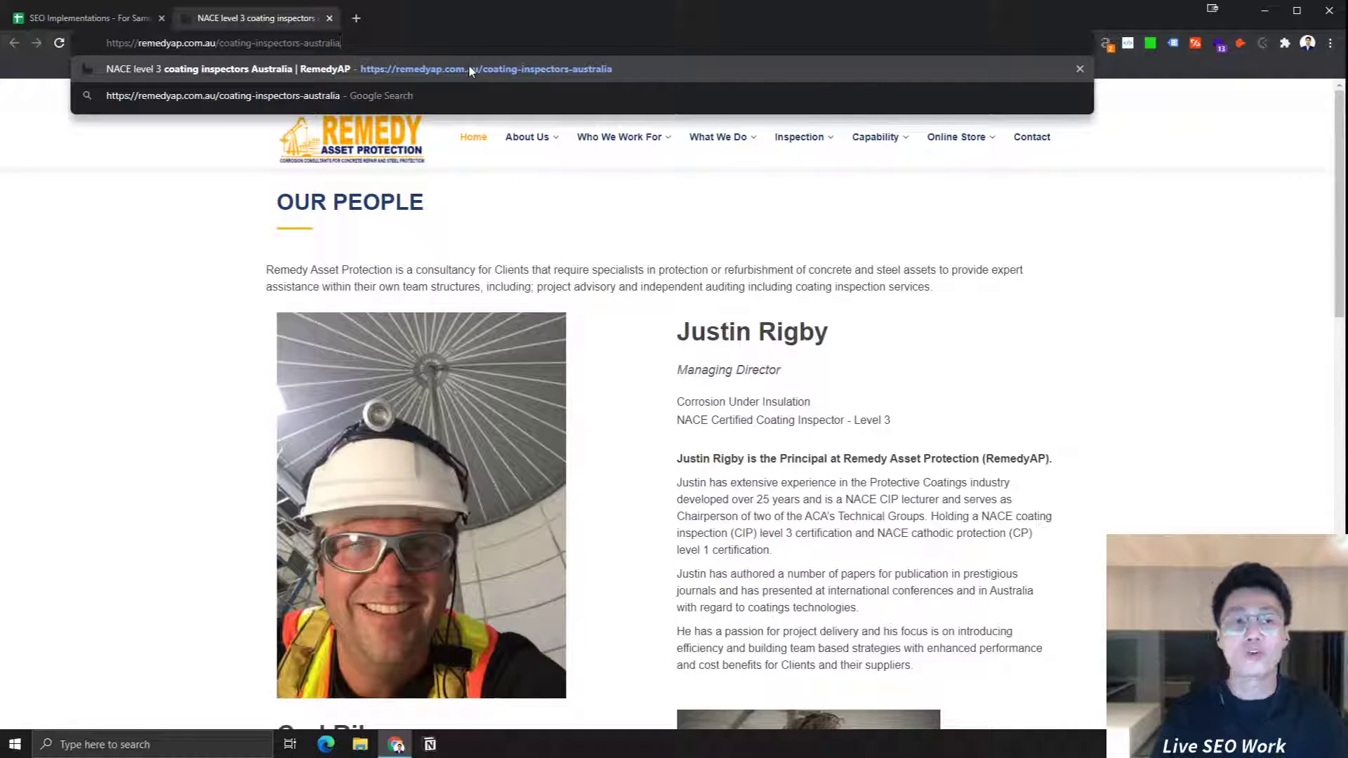
{"action": "type", "text": "/"}
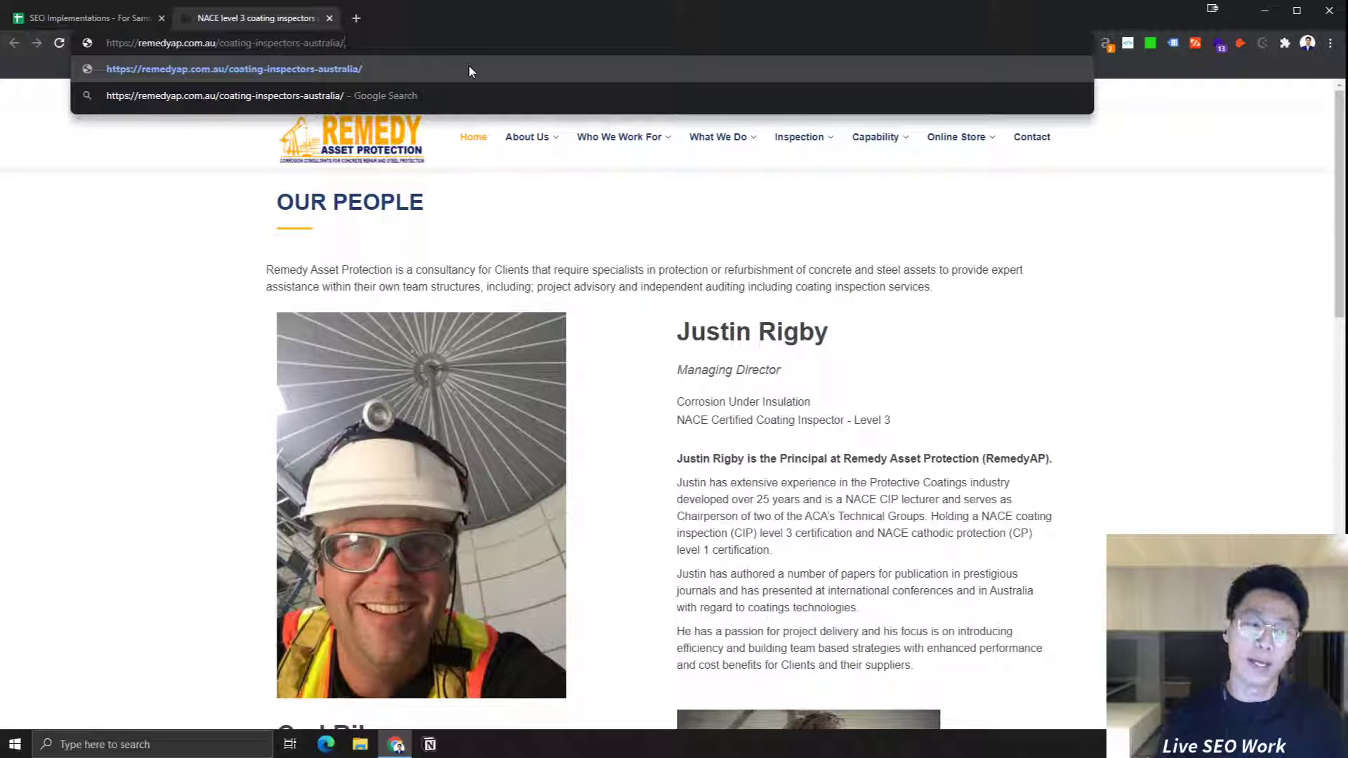
{"action": "key", "text": "BackSpace"}
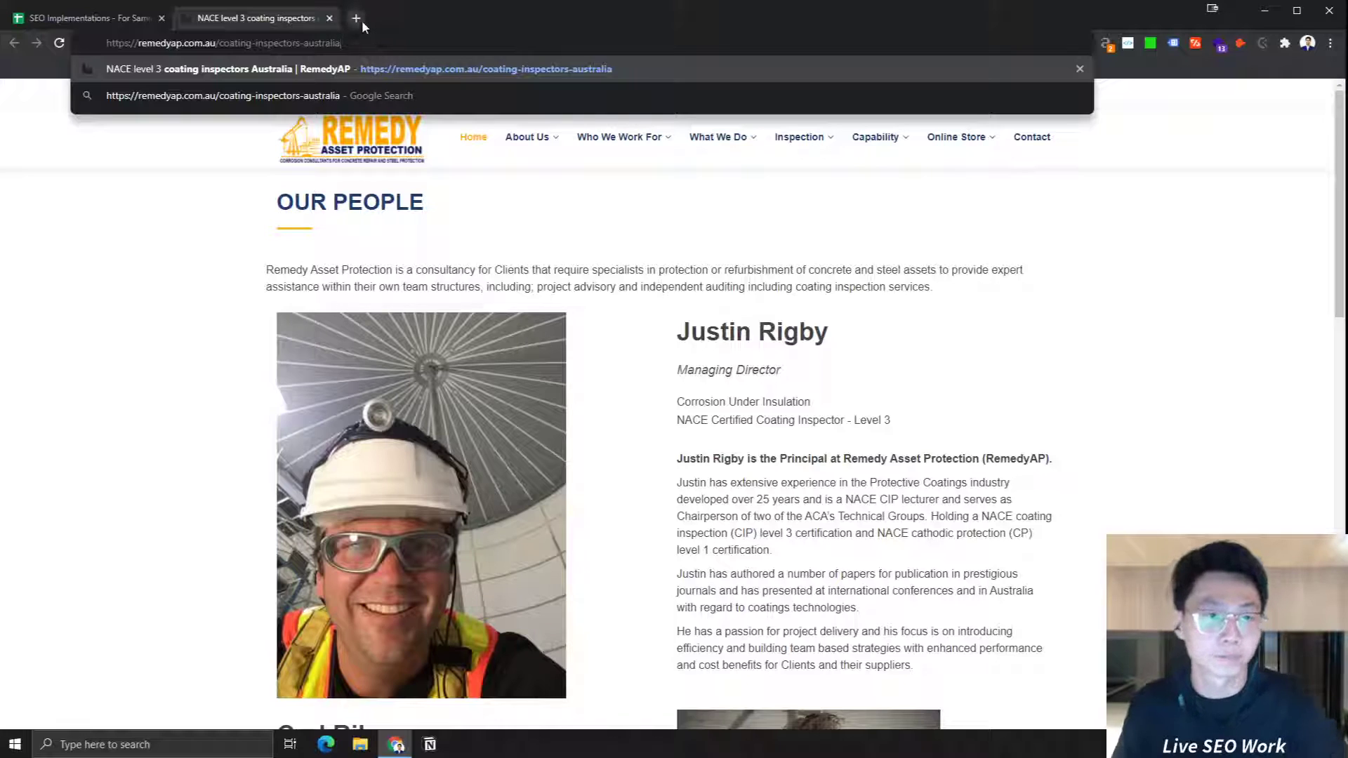
{"action": "left_click_drag", "start_coordinate": [341, 43], "coordinate": [102, 42]}
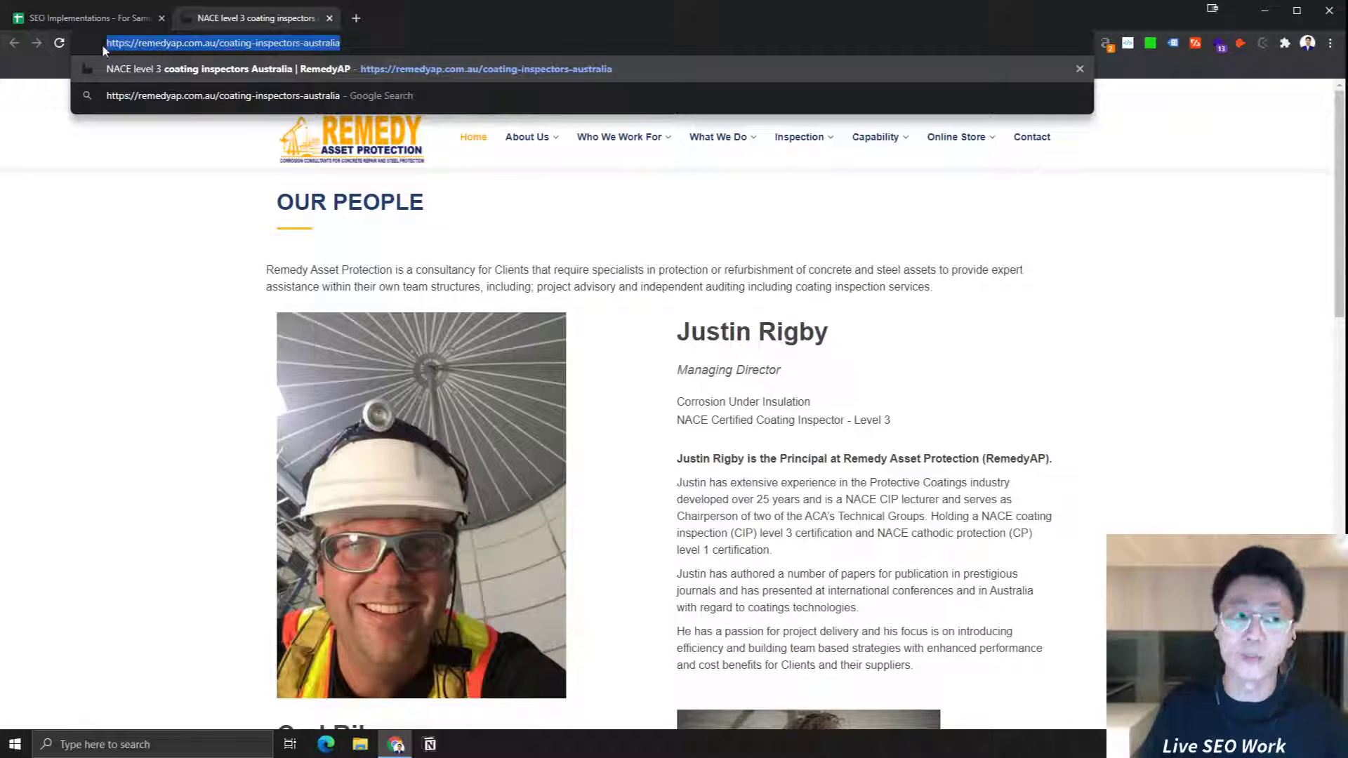
{"action": "left_click", "coordinate": [340, 43]}
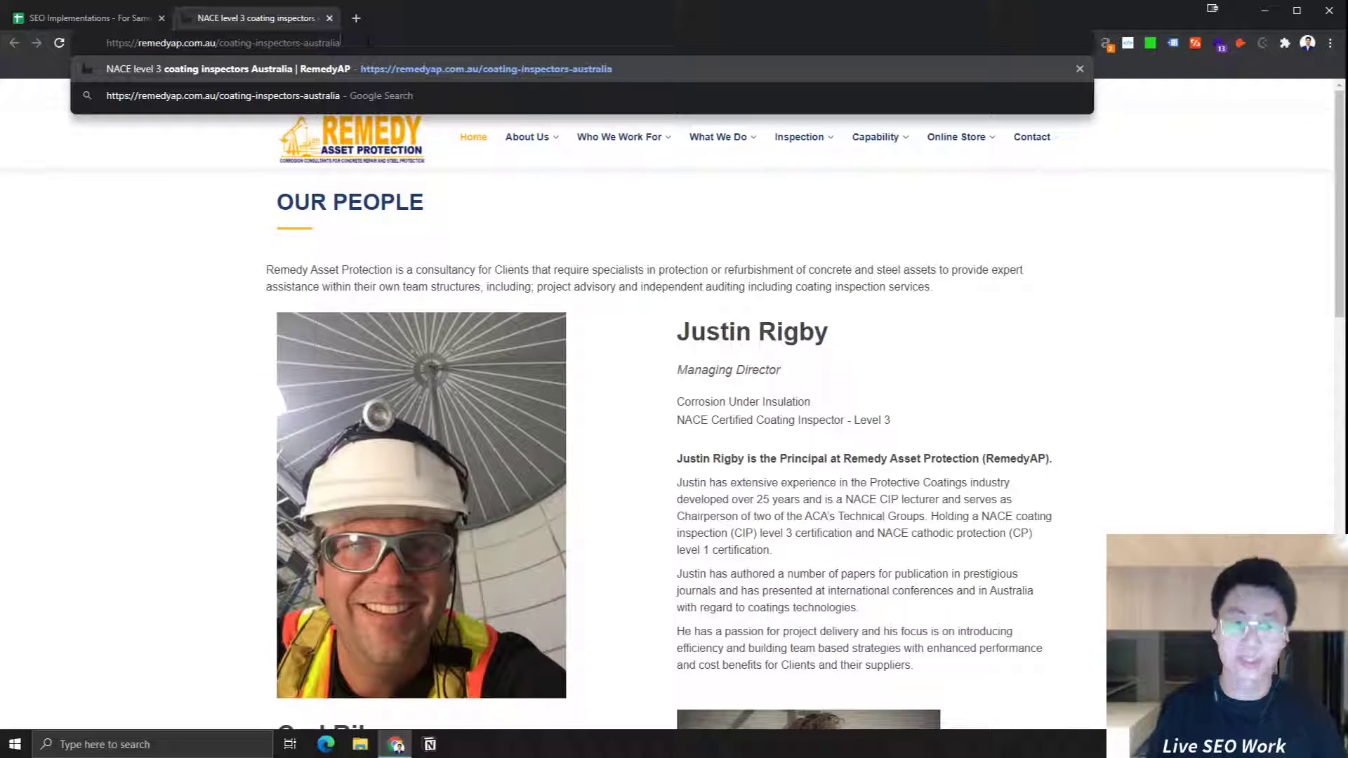
Step: Review the No / row of the sheet, and load the coating-inspectors-australia page with a trailing slash to test its redirect
{"action": "left_click", "coordinate": [106, 19]}
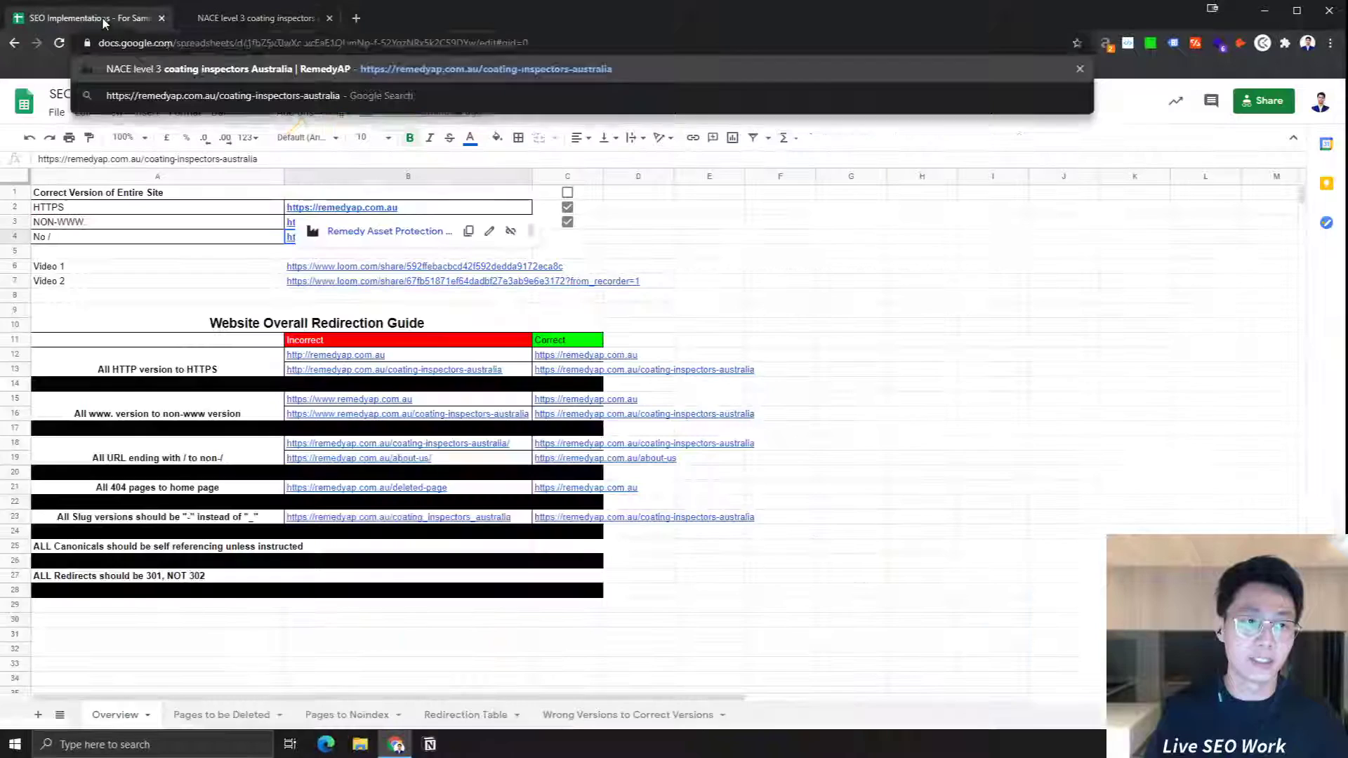
{"action": "left_click", "coordinate": [219, 238]}
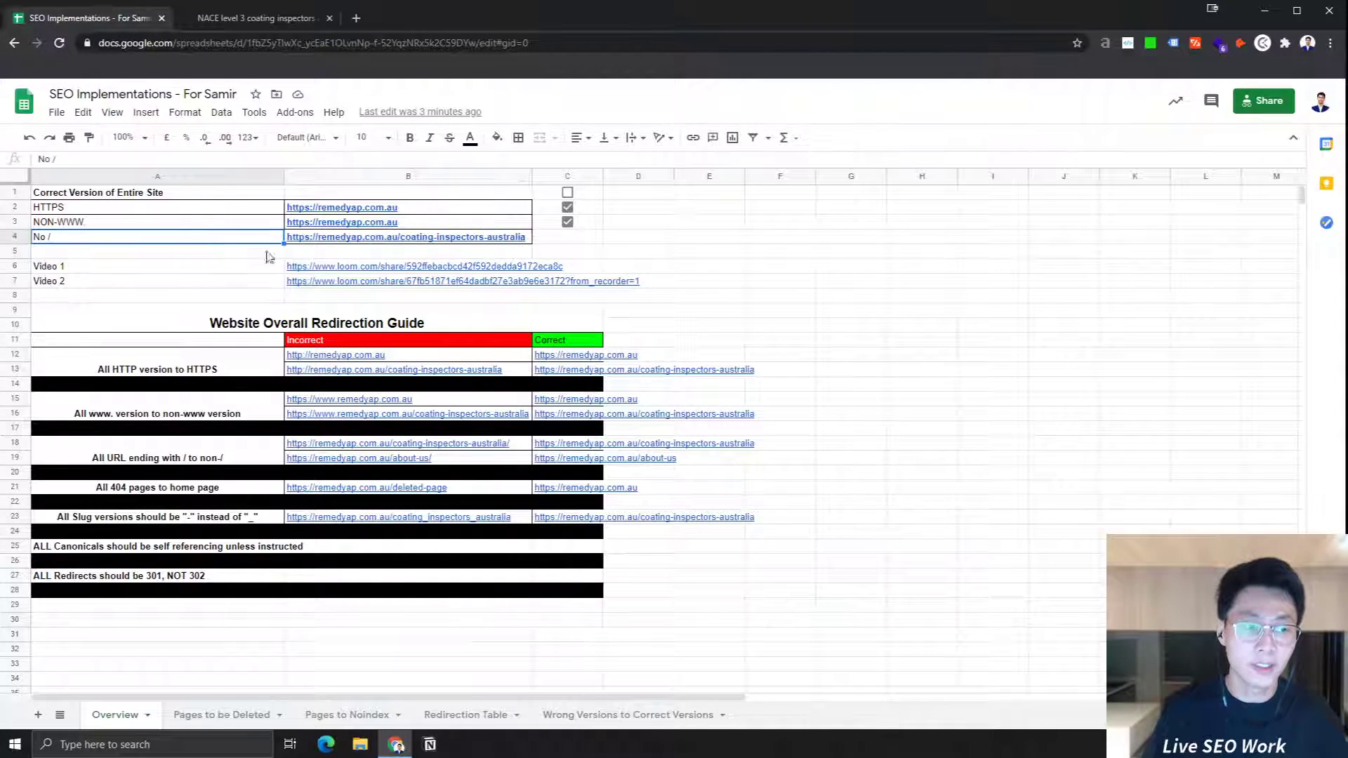
{"action": "left_click", "coordinate": [437, 241]}
{"action": "left_click", "coordinate": [53, 241]}
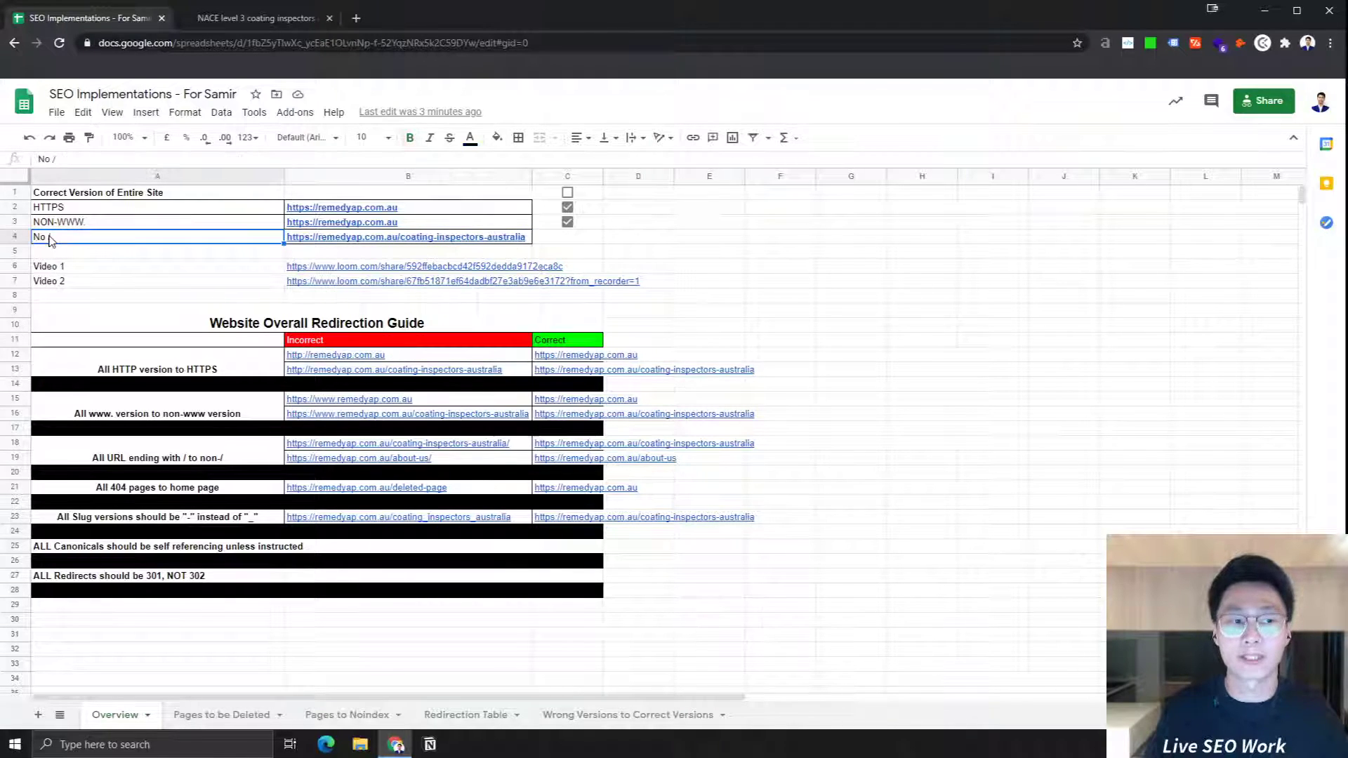
{"action": "left_click", "coordinate": [284, 21]}
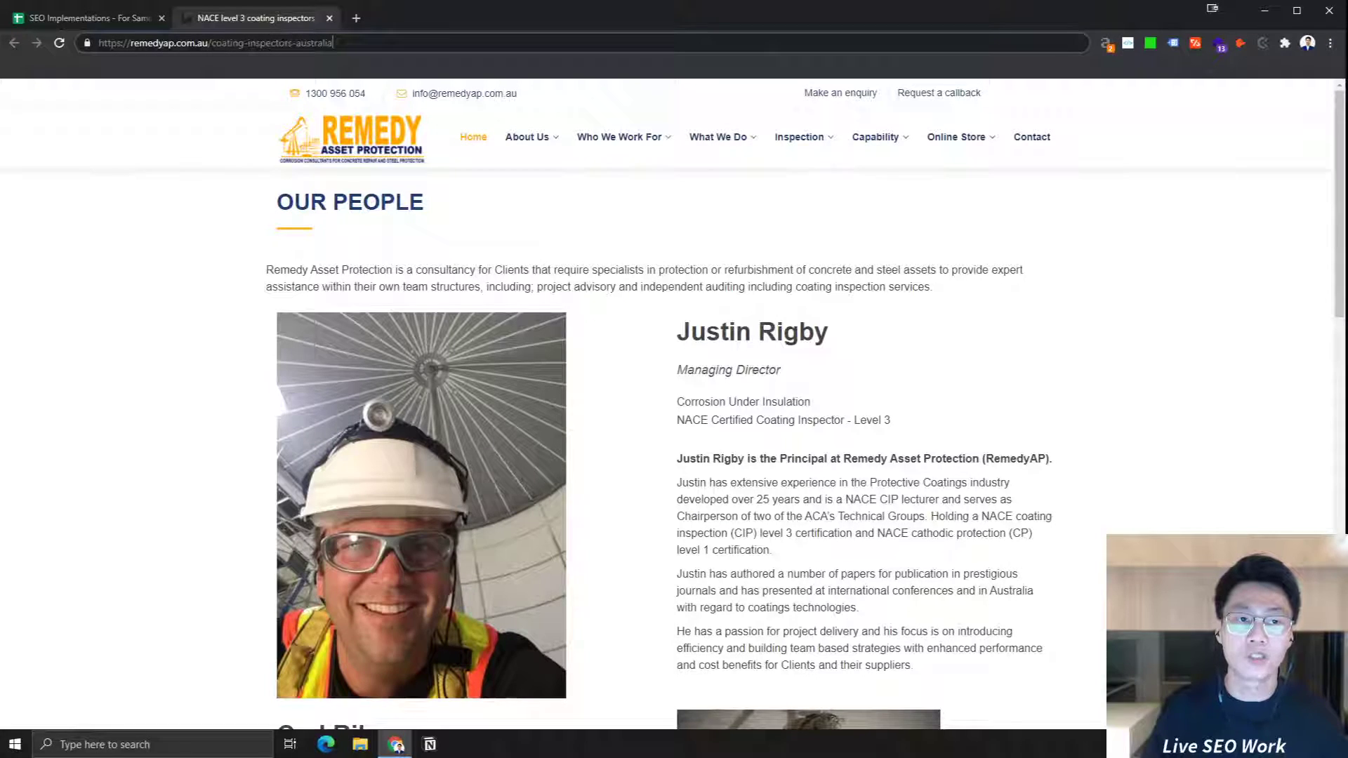
{"action": "type", "text": "/"}
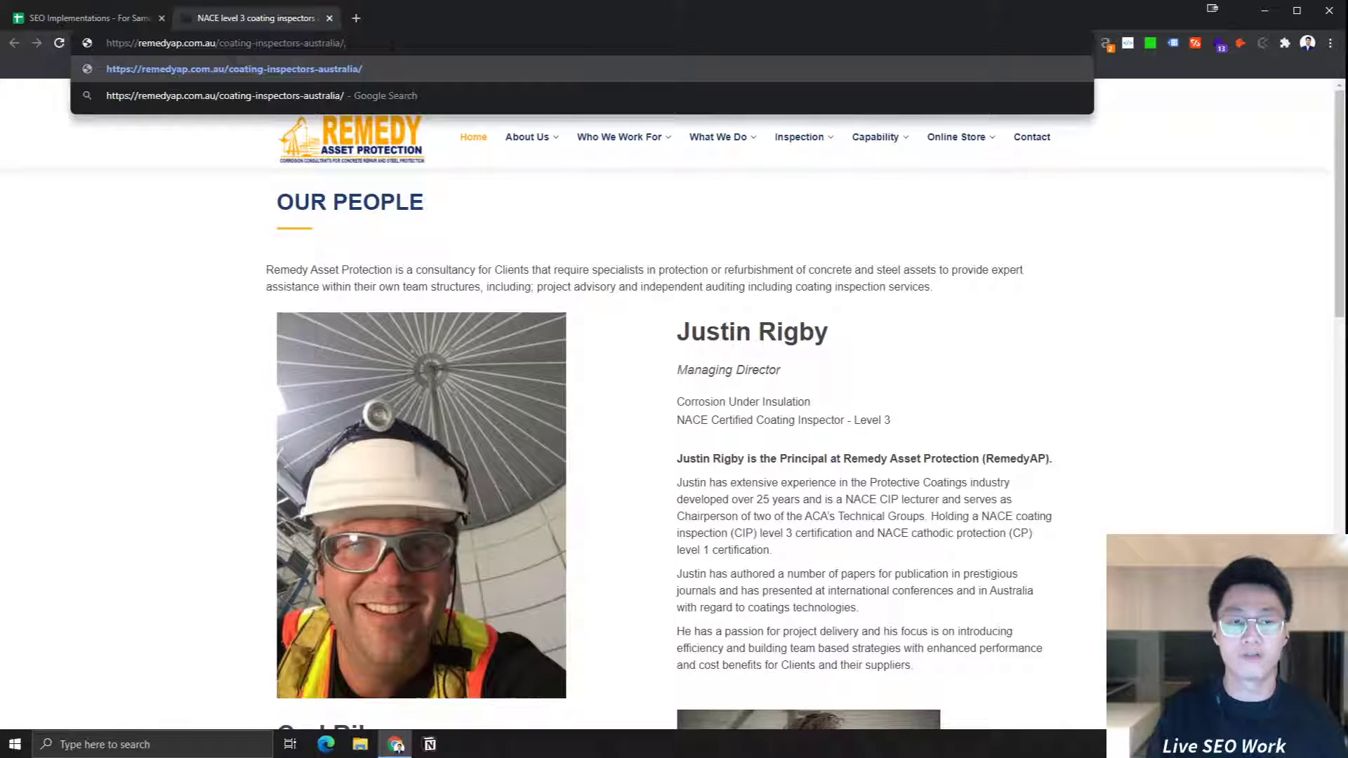
{"action": "key", "text": "Return"}
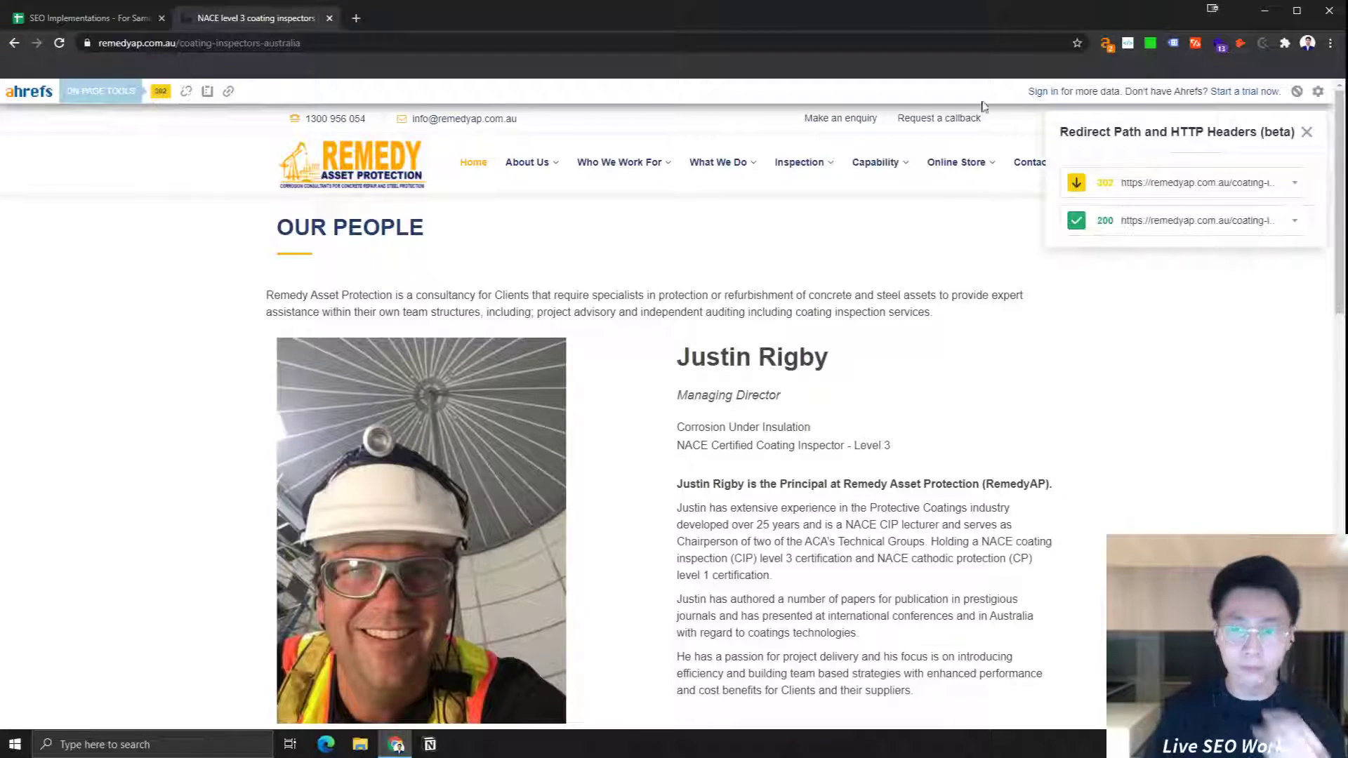
Step: Examine the first redirect entry's HTTP headers, comparing its requested URL with its redirect location
{"action": "left_click", "coordinate": [1251, 184]}
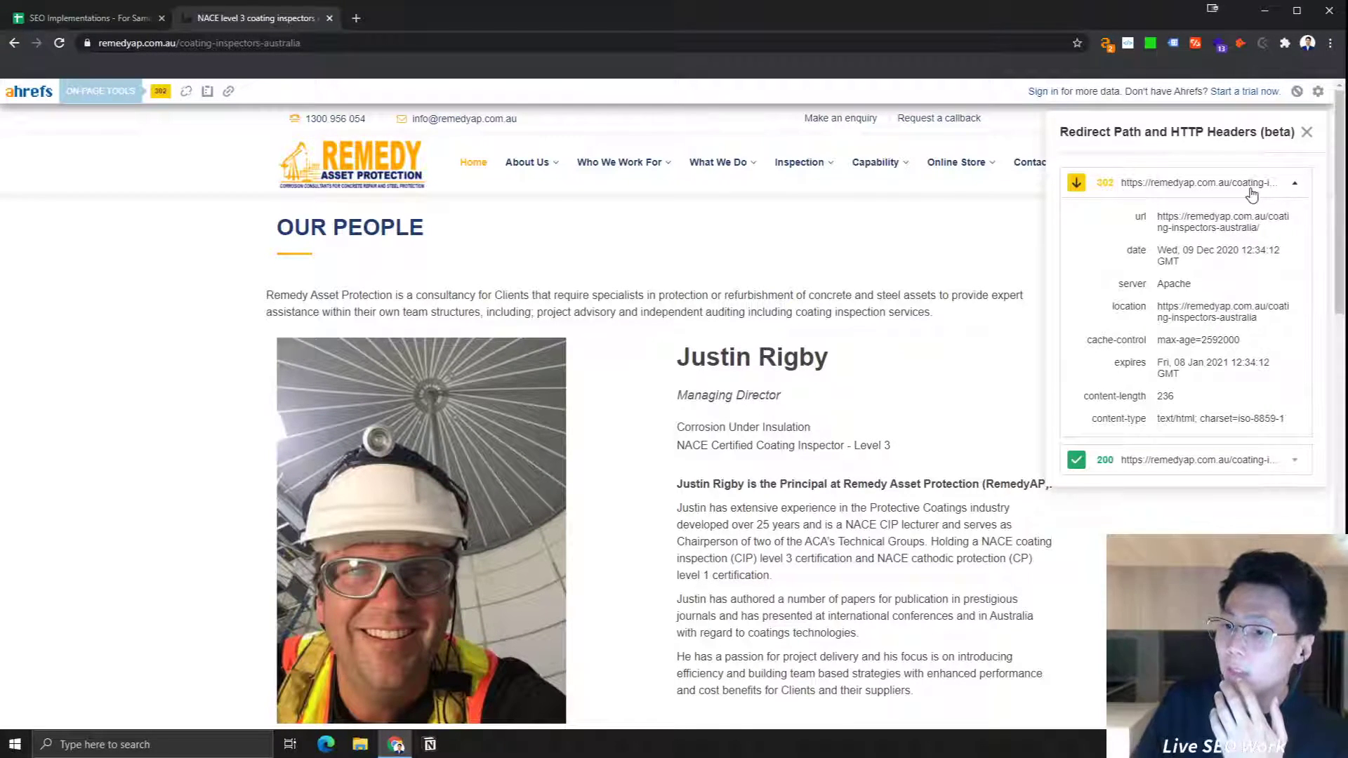
{"action": "left_click", "coordinate": [1255, 185]}
{"action": "left_click", "coordinate": [1308, 133]}
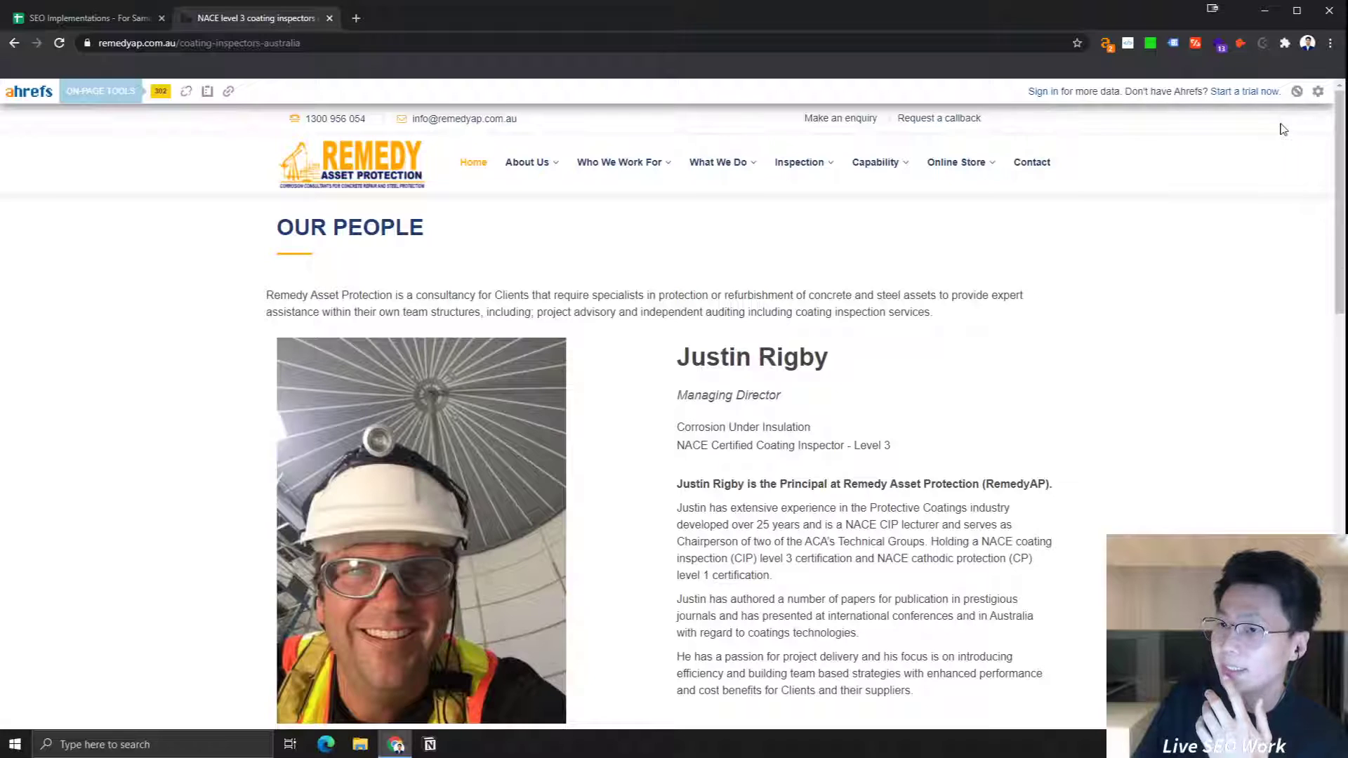
{"action": "left_click", "coordinate": [1103, 45]}
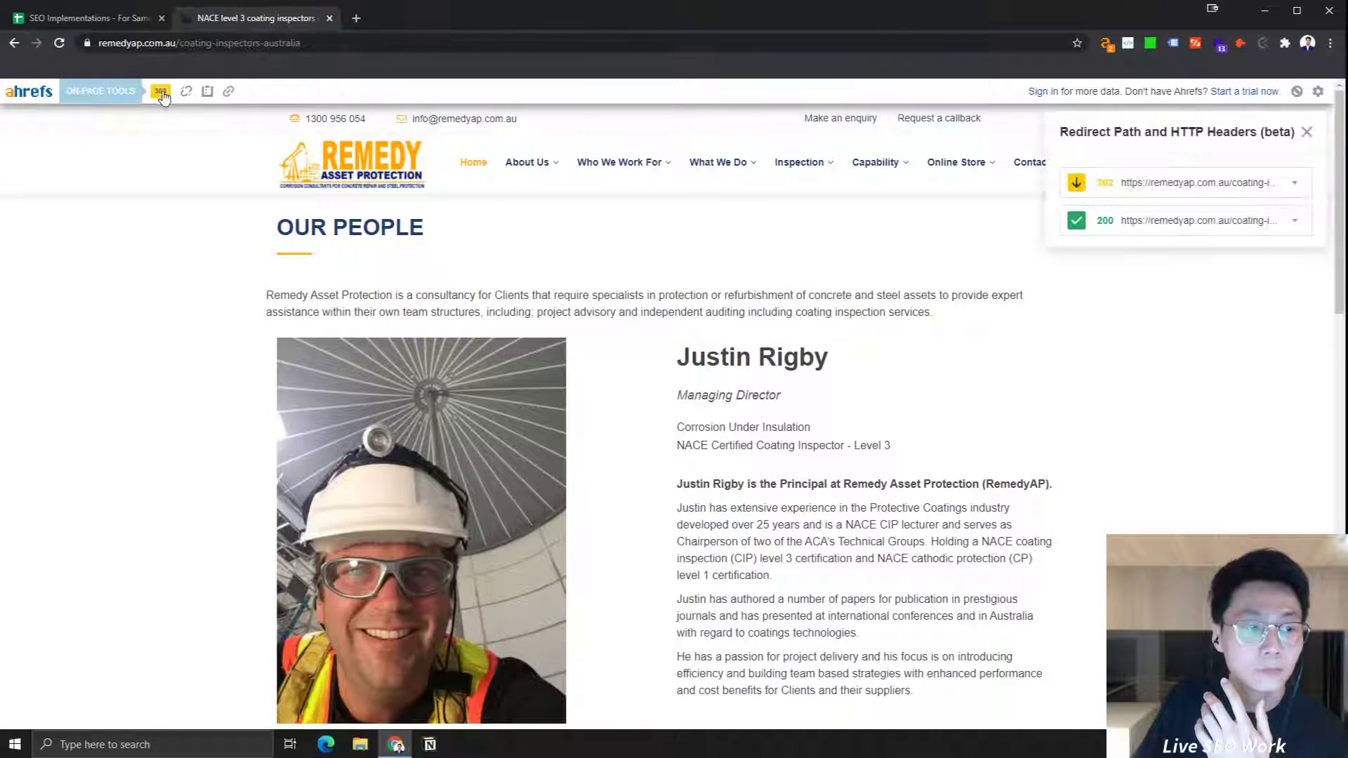
{"action": "left_click", "coordinate": [1226, 191]}
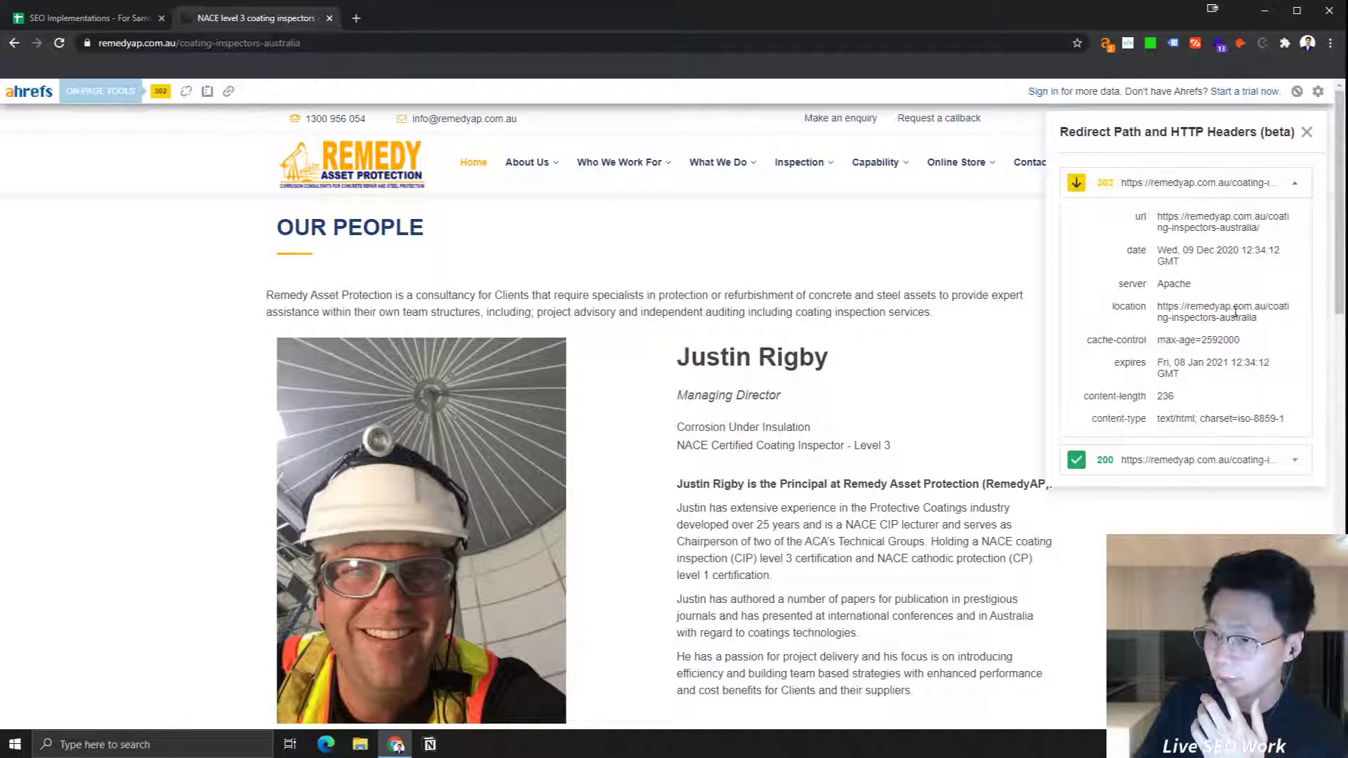
{"action": "mouse_move", "coordinate": [1194, 284]}
{"action": "left_mouse_down"}
{"action": "mouse_move", "coordinate": [1153, 284]}
{"action": "mouse_move", "coordinate": [1203, 277]}
{"action": "left_mouse_up"}
{"action": "left_click_drag", "start_coordinate": [1256, 319], "coordinate": [1169, 282]}
{"action": "left_click", "coordinate": [1169, 282]}
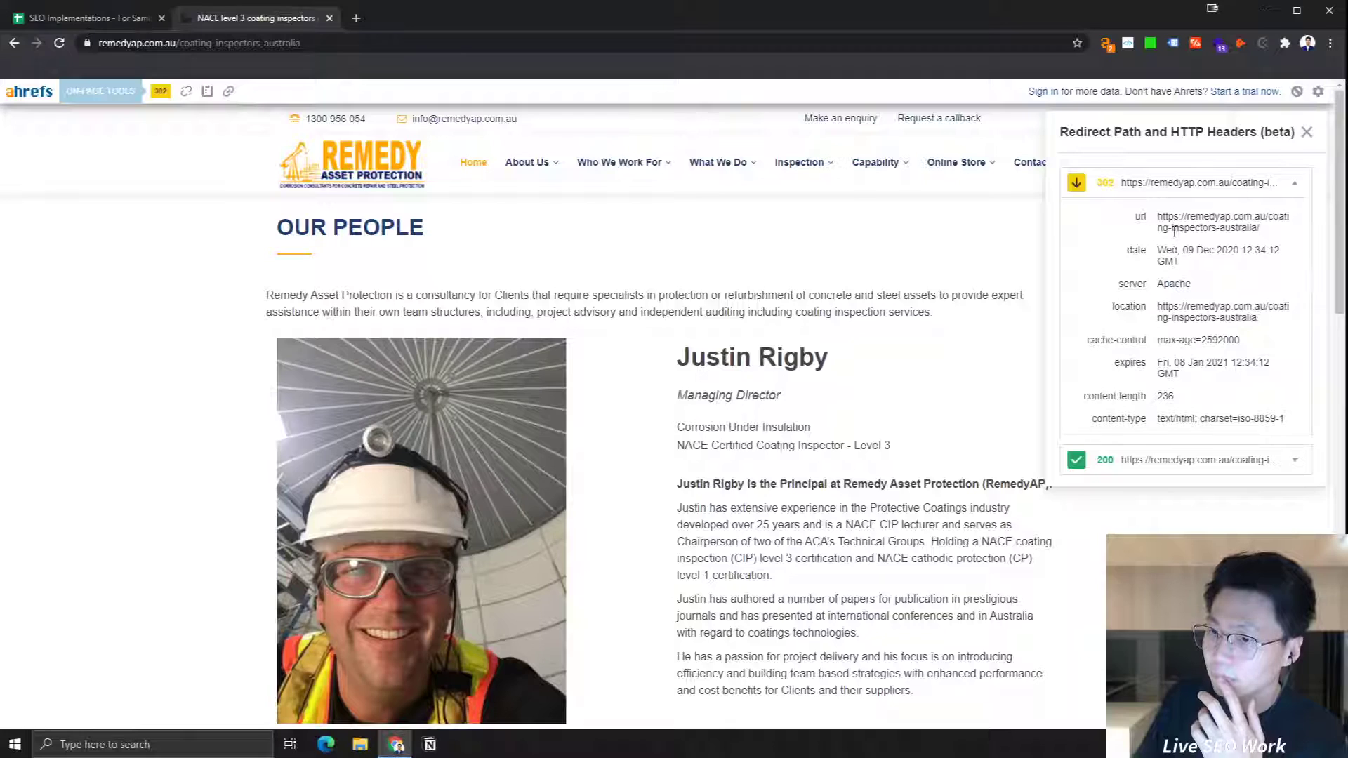
{"action": "left_click_drag", "start_coordinate": [1271, 228], "coordinate": [1157, 215]}
{"action": "left_click", "coordinate": [1188, 301]}
{"action": "left_click_drag", "start_coordinate": [1277, 330], "coordinate": [1158, 284]}
{"action": "left_click", "coordinate": [1225, 342]}
Step: Reload the coating-inspectors-australia page to recheck its redirect
{"action": "left_click", "coordinate": [264, 43]}
{"action": "key", "text": "Return"}
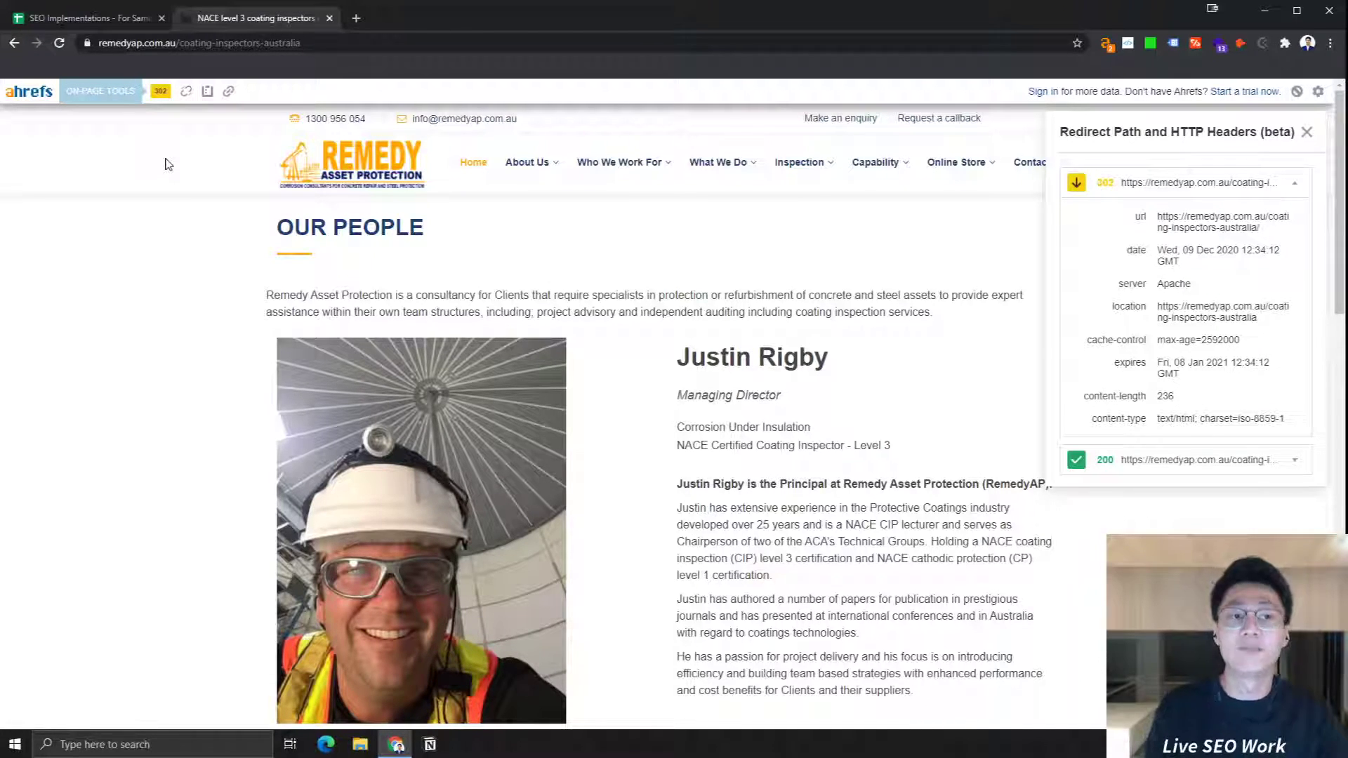
{"action": "key", "text": "F5"}
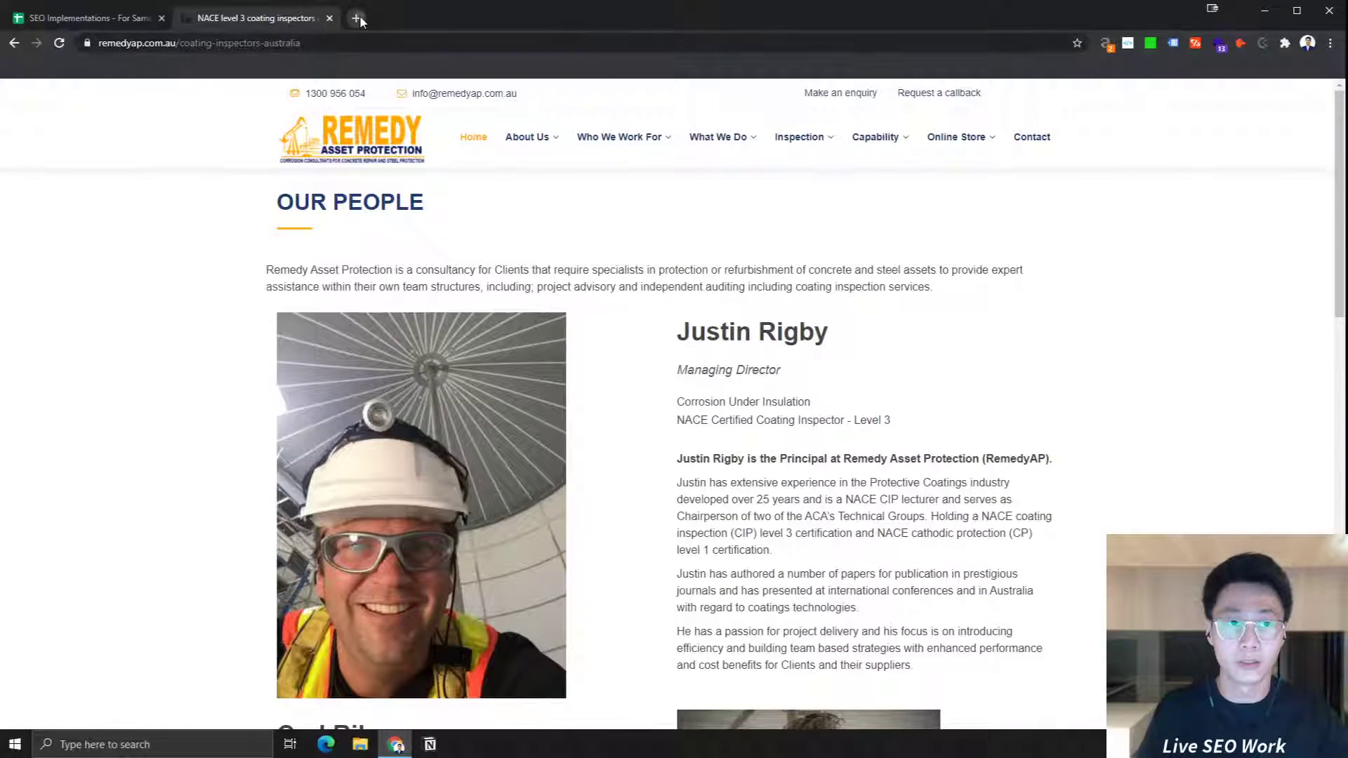
Step: Search for "redirect checker" separately from the current page and open the httpstatus.io bulk URL checker
{"action": "left_click", "coordinate": [356, 17]}
{"action": "type", "text": "redi"}
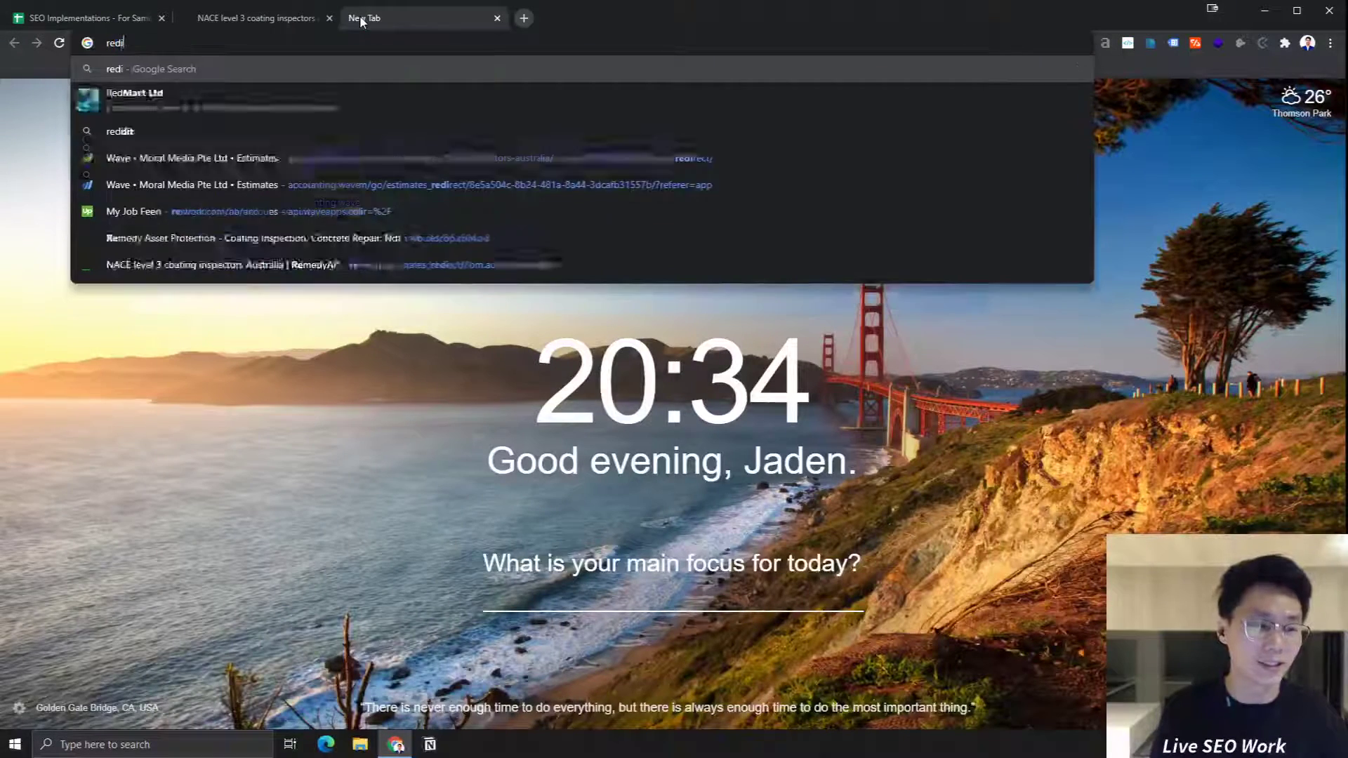
{"action": "type", "text": "rect check"}
{"action": "key", "text": "Return"}
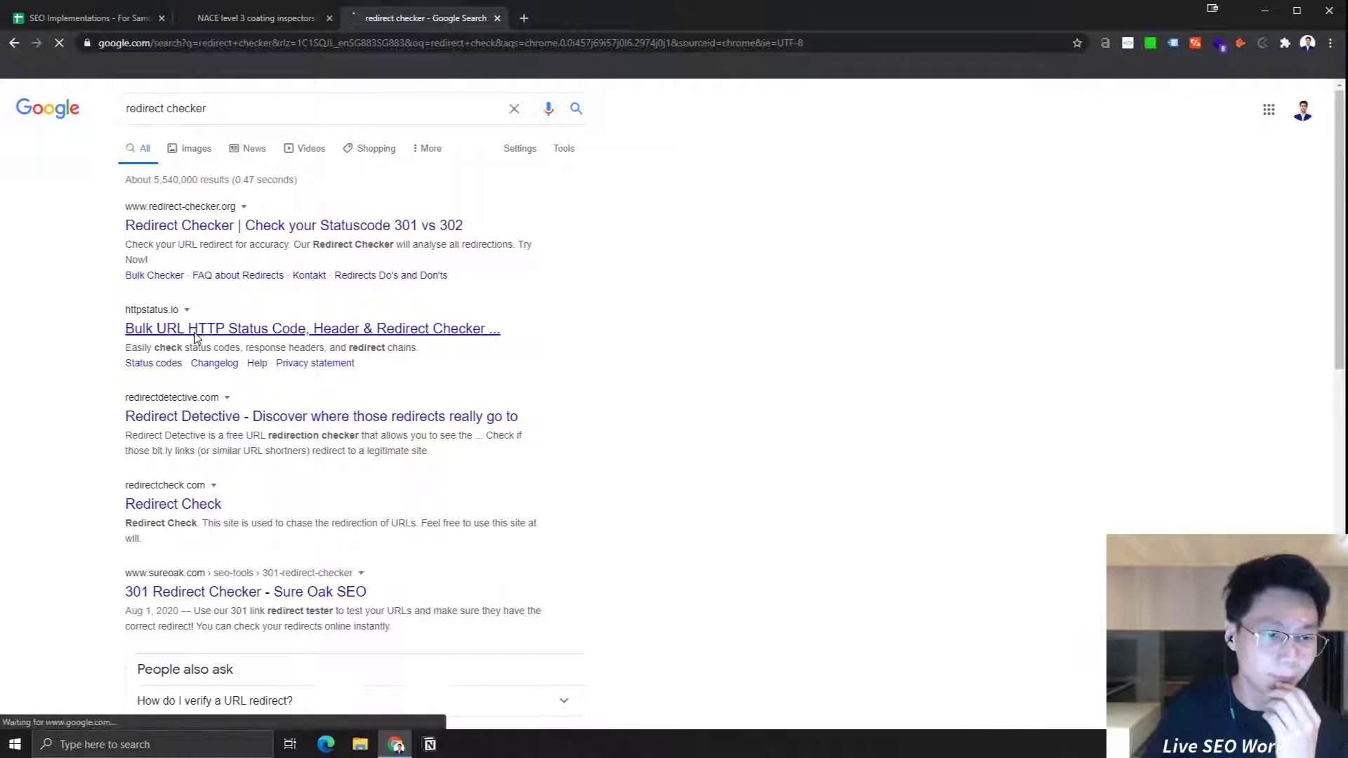
{"action": "left_click", "coordinate": [195, 328]}
{"action": "key", "text": "ctrl+shift+Tab"}
{"action": "left_click", "coordinate": [362, 44]}
{"action": "left_click", "coordinate": [362, 43]}
{"action": "key", "text": "ctrl+a"}
{"action": "key", "text": "ctrl+c"}
{"action": "key", "text": "ctrl+Tab"}
{"action": "key", "text": "ctrl+v"}
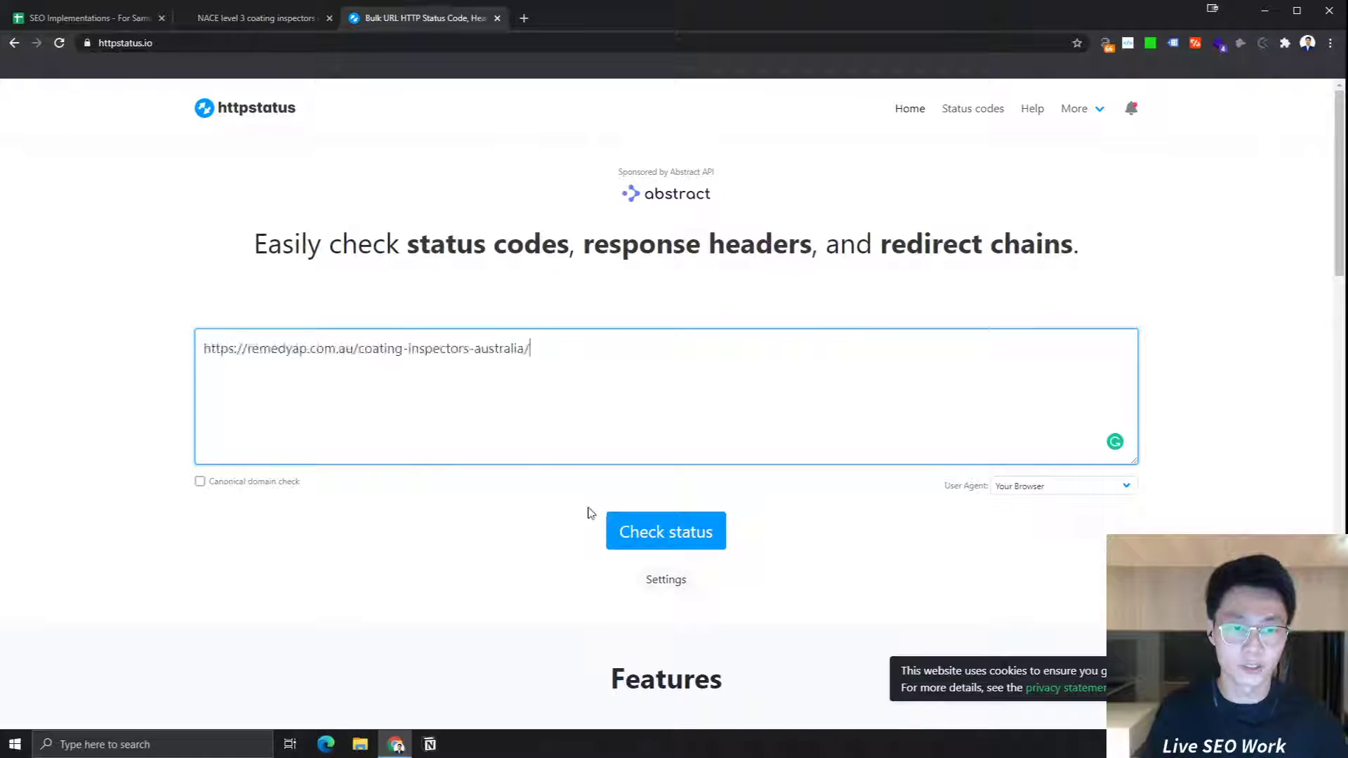
{"action": "left_click", "coordinate": [646, 521]}
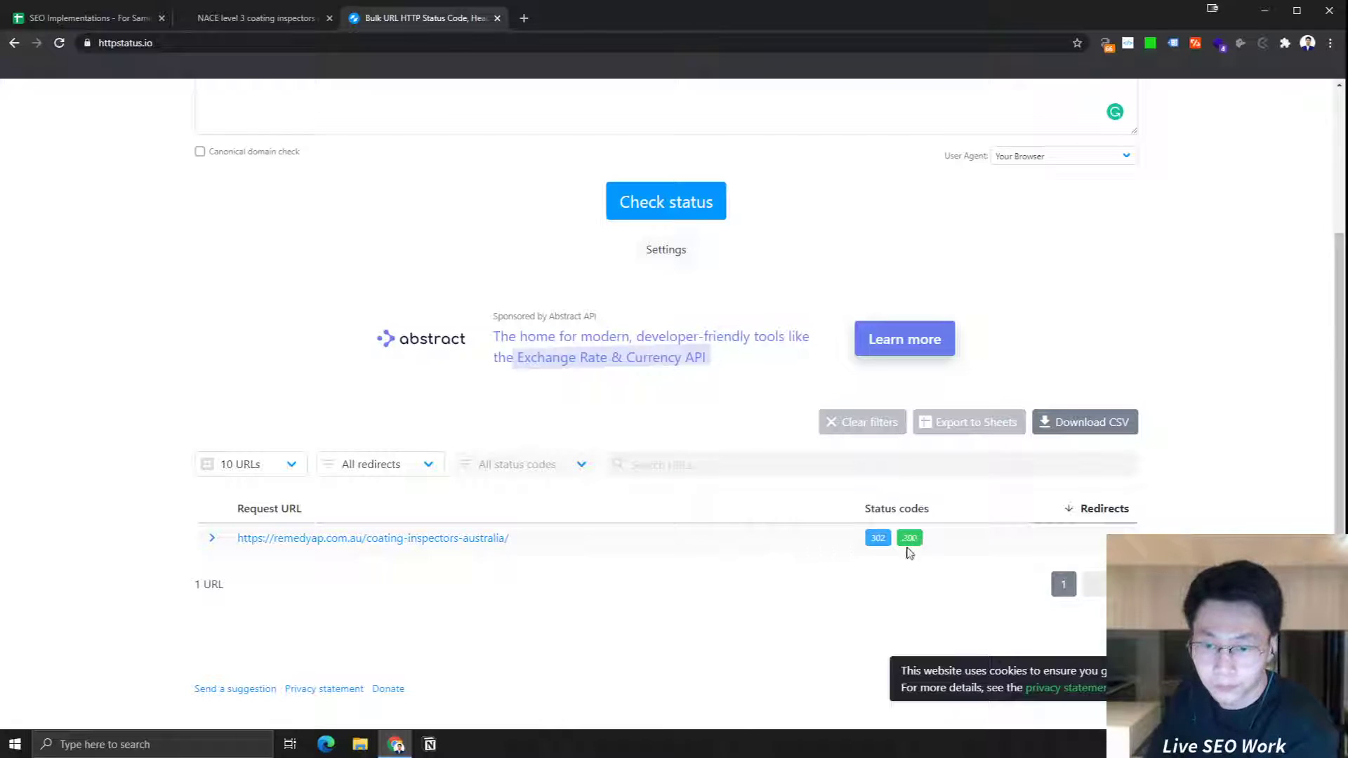
{"action": "mouse_move", "coordinate": [877, 550]}
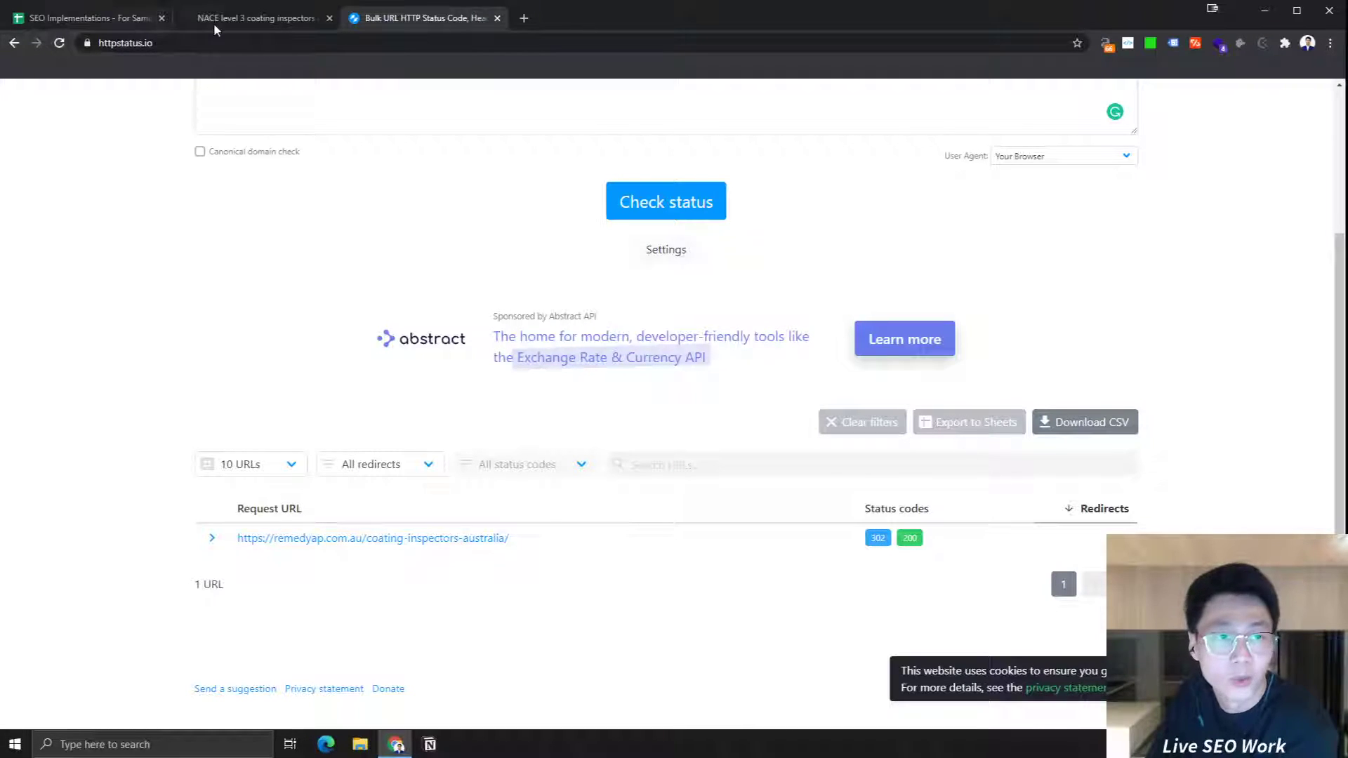
Step: Copy the HTTPS row's checkbox in the SEO Implementations sheet to the No / row, and untick the copy
{"action": "left_click", "coordinate": [106, 18]}
{"action": "left_click", "coordinate": [618, 212]}
{"action": "left_click", "coordinate": [569, 227]}
{"action": "left_click", "coordinate": [567, 223]}
{"action": "left_click", "coordinate": [599, 207]}
{"action": "key", "text": "ctrl+c"}
{"action": "left_click", "coordinate": [587, 237]}
{"action": "key", "text": "ctrl+v"}
{"action": "left_click", "coordinate": [567, 238]}
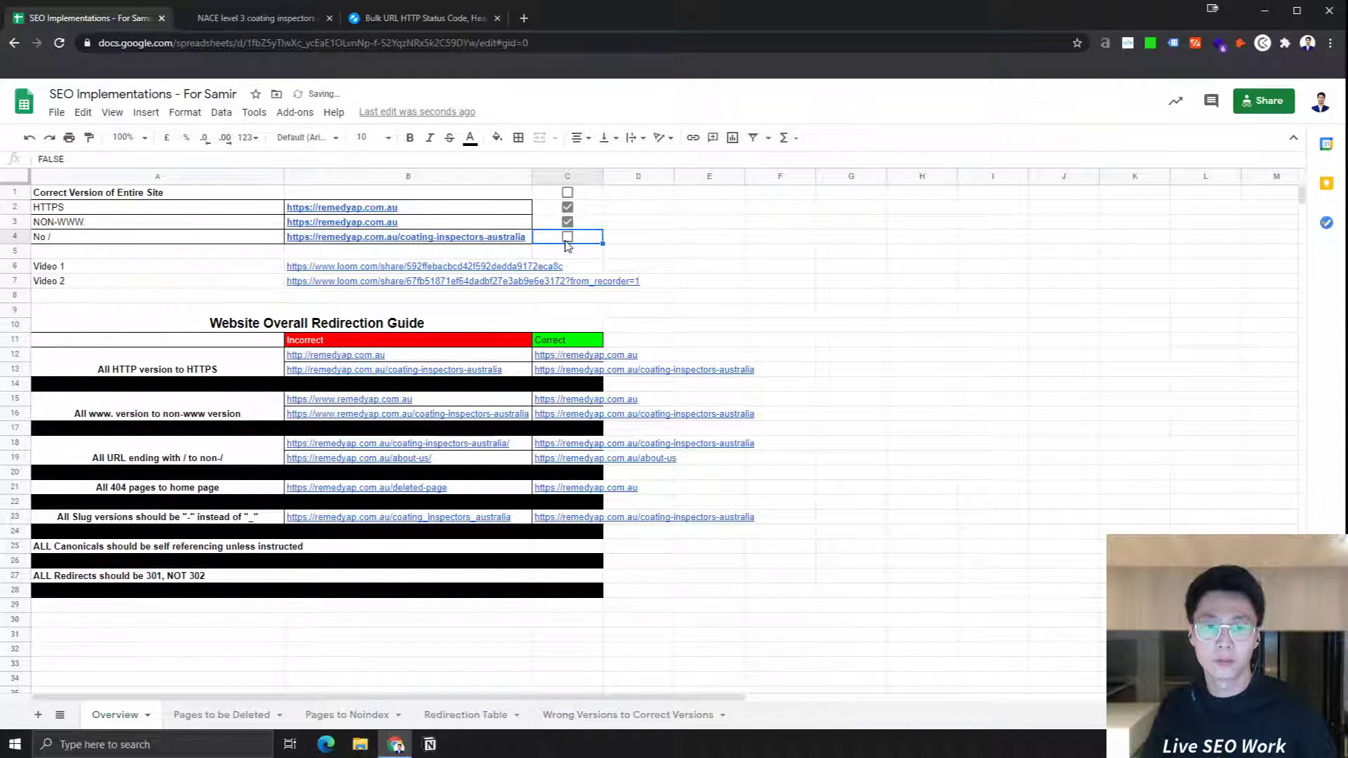